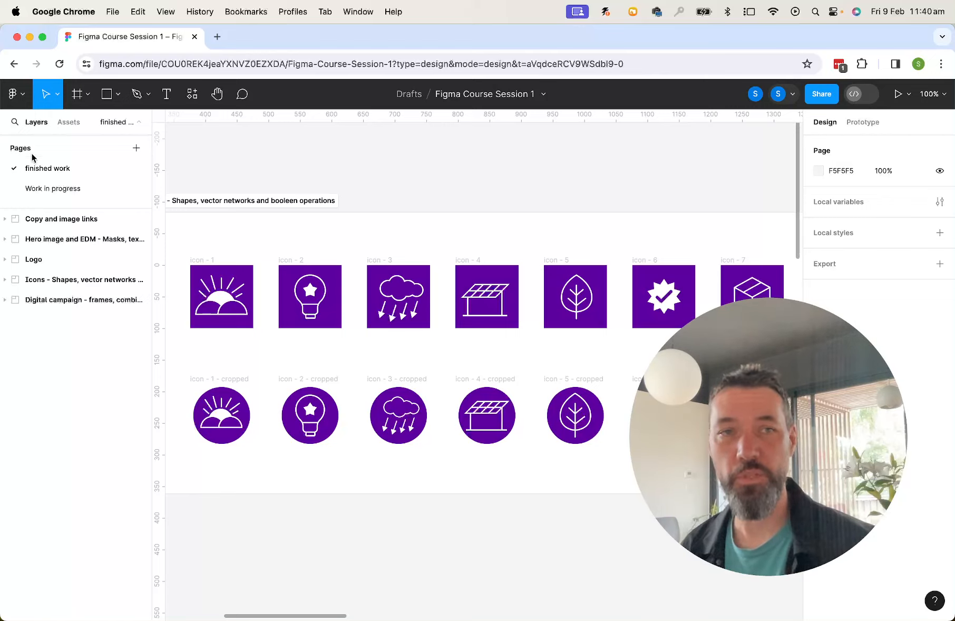
# Return to the drafts and import the file Figma Course Session 1.fig from the computer
pyautogui.click(13, 94)
pyautogui.click(29, 126)
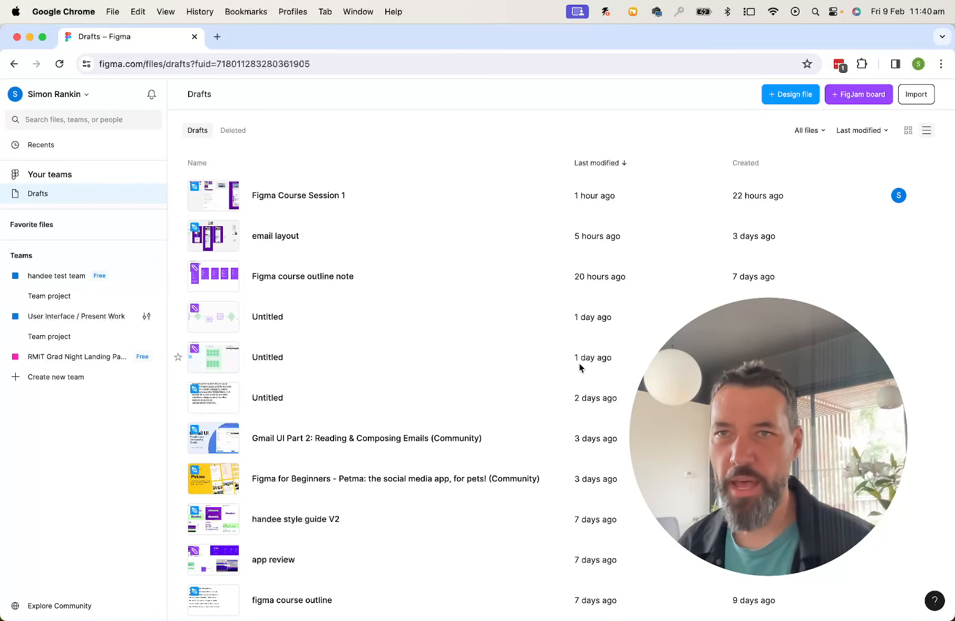
pyautogui.click(913, 95)
pyautogui.click(422, 360)
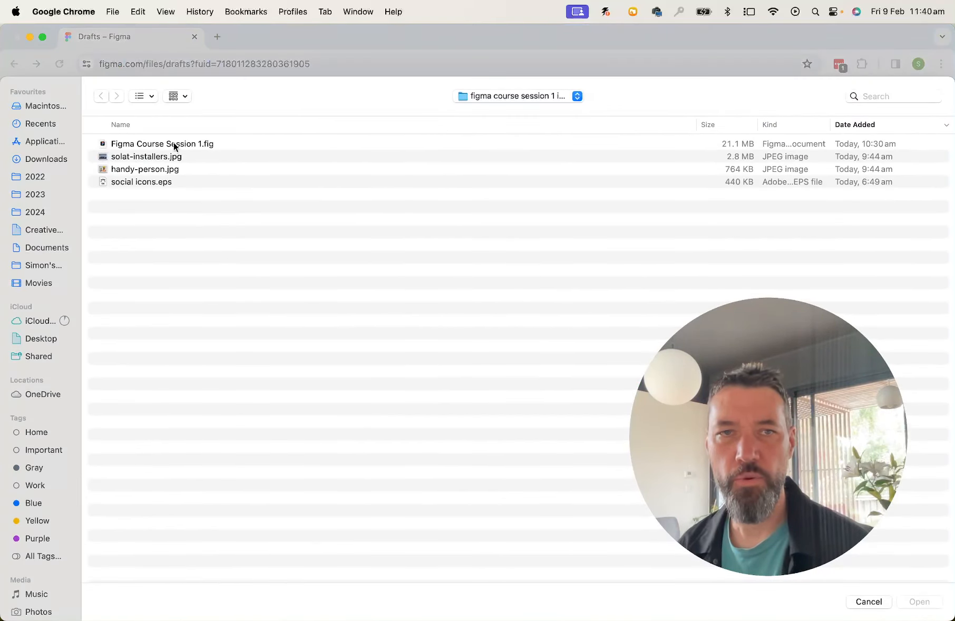
pyautogui.click(174, 145)
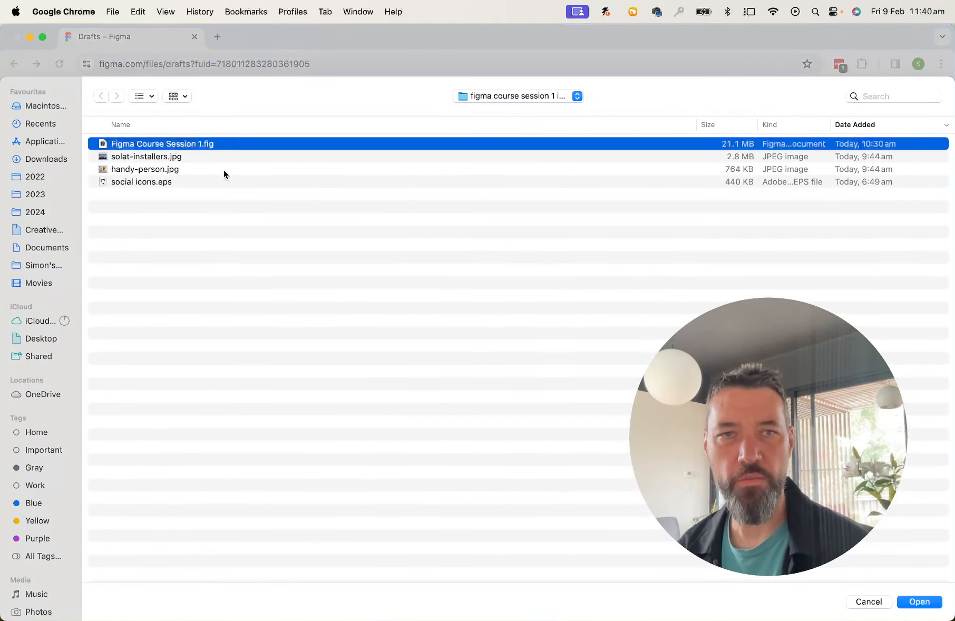
pyautogui.click(917, 604)
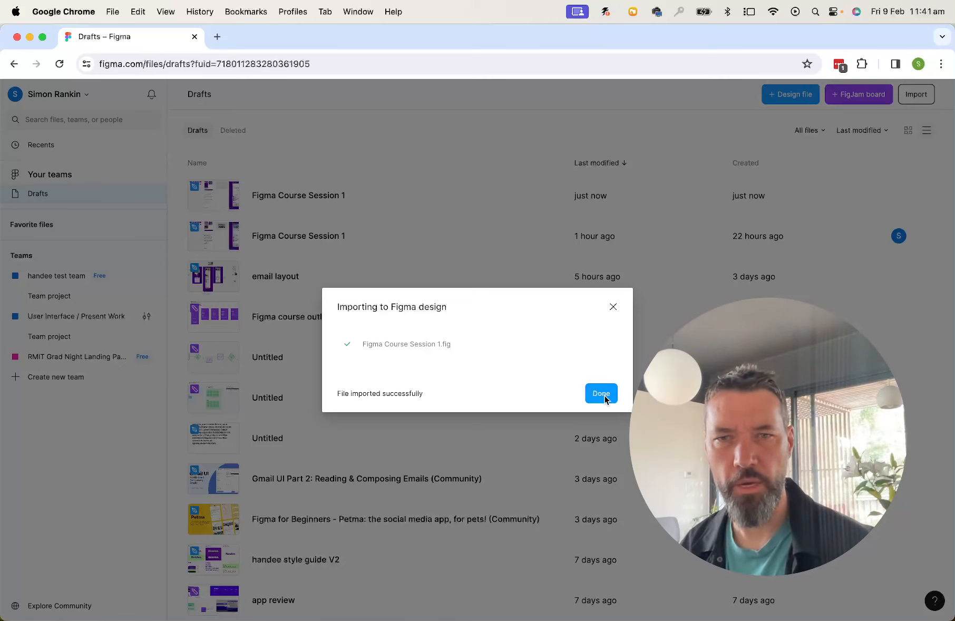
pyautogui.click(605, 400)
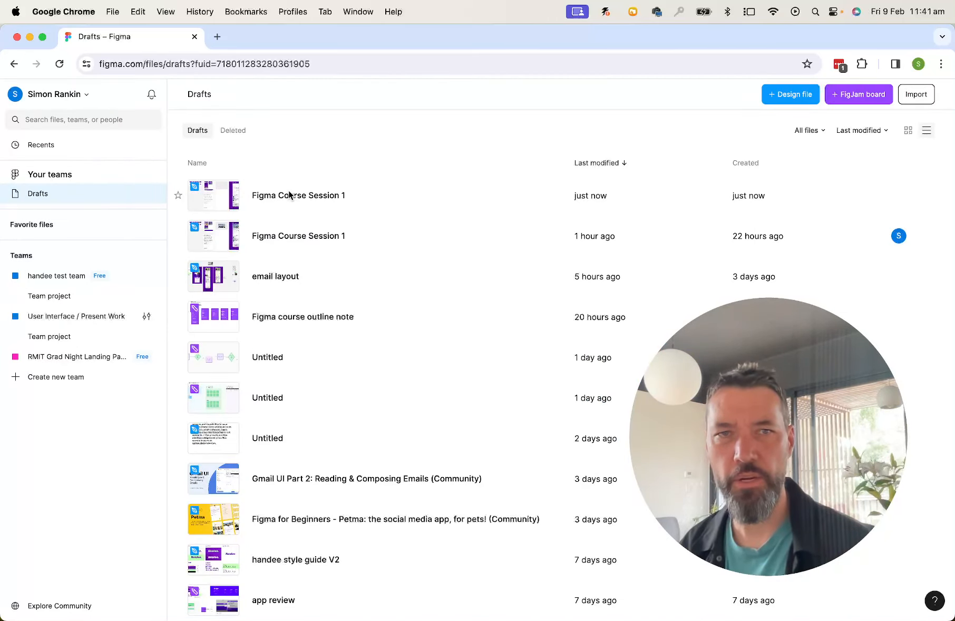
# Open the imported Figma Course Session 1 file and look over the finished work page
pyautogui.click(214, 196)
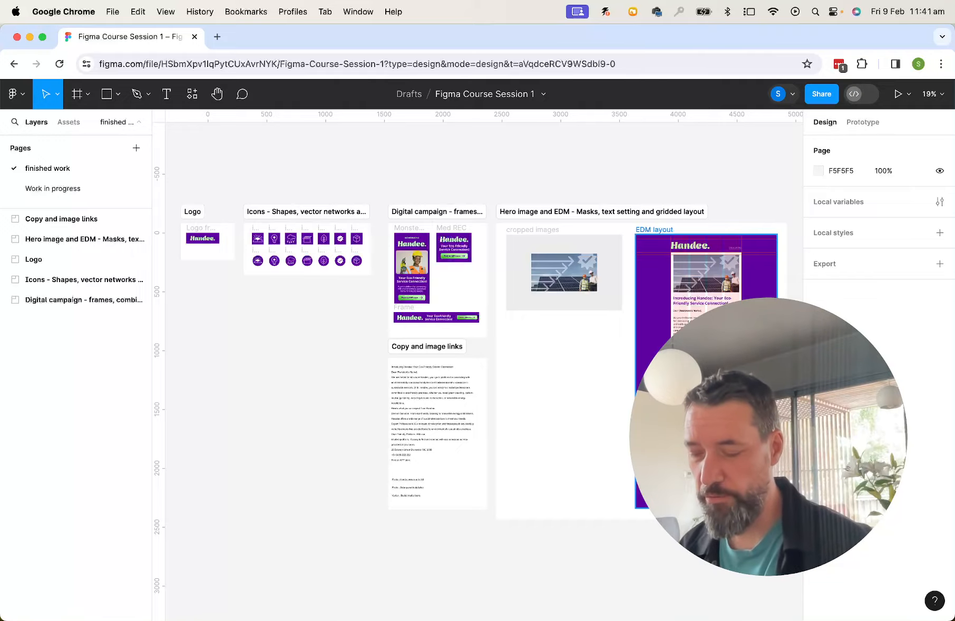
pyautogui.press('super+plus')
pyautogui.moveTo(357, 298); pyautogui.dragTo(629, 425)
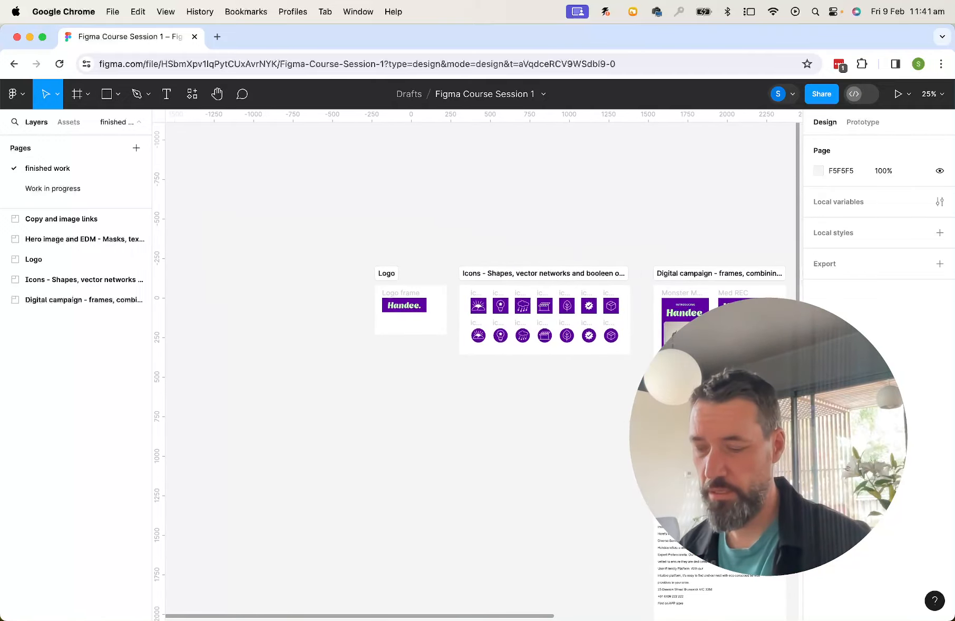
pyautogui.press('super+plus')
pyautogui.press('super+plus')
pyautogui.moveTo(665, 339); pyautogui.dragTo(417, 459)
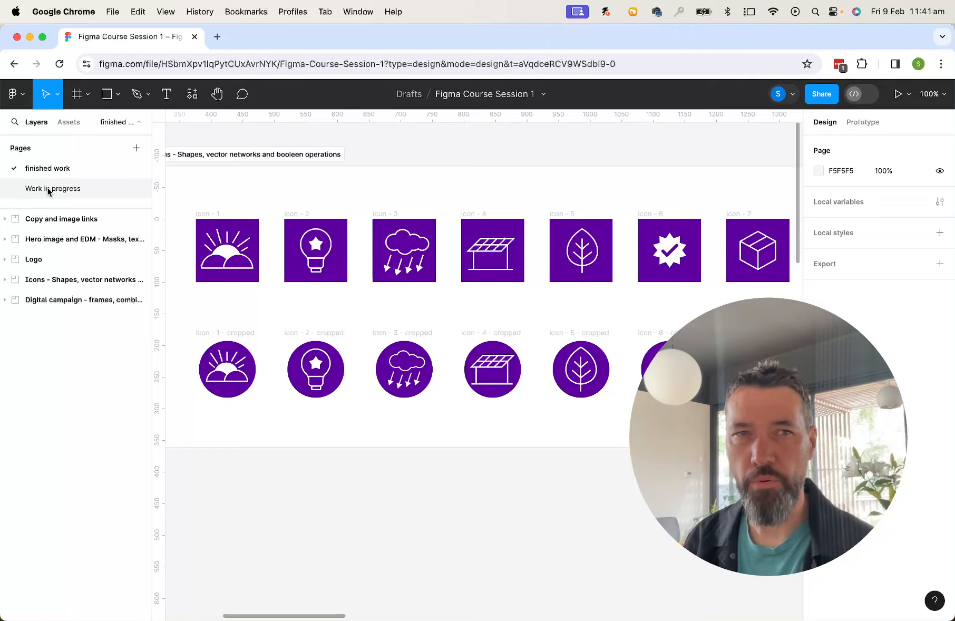
# Switch to the Work in progress page and draw a square frame about 396 × 396
pyautogui.click(48, 189)
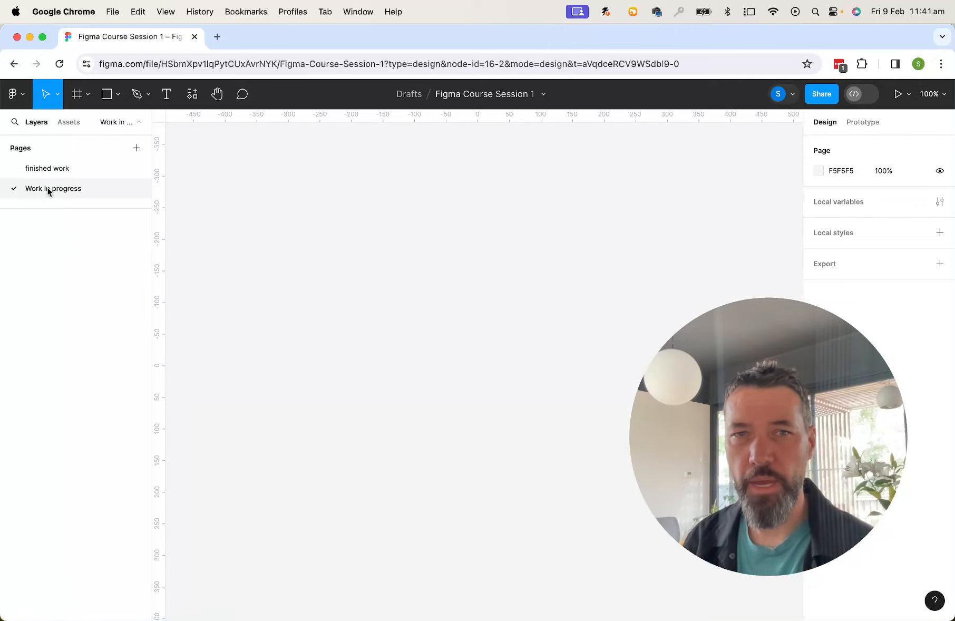
pyautogui.press('-')
pyautogui.press('-')
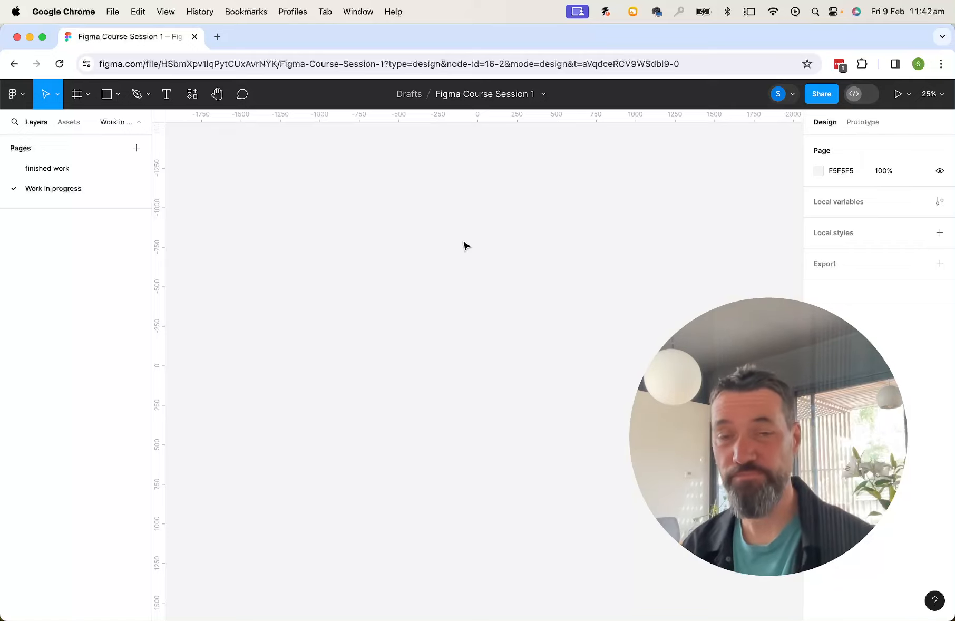
pyautogui.click(87, 98)
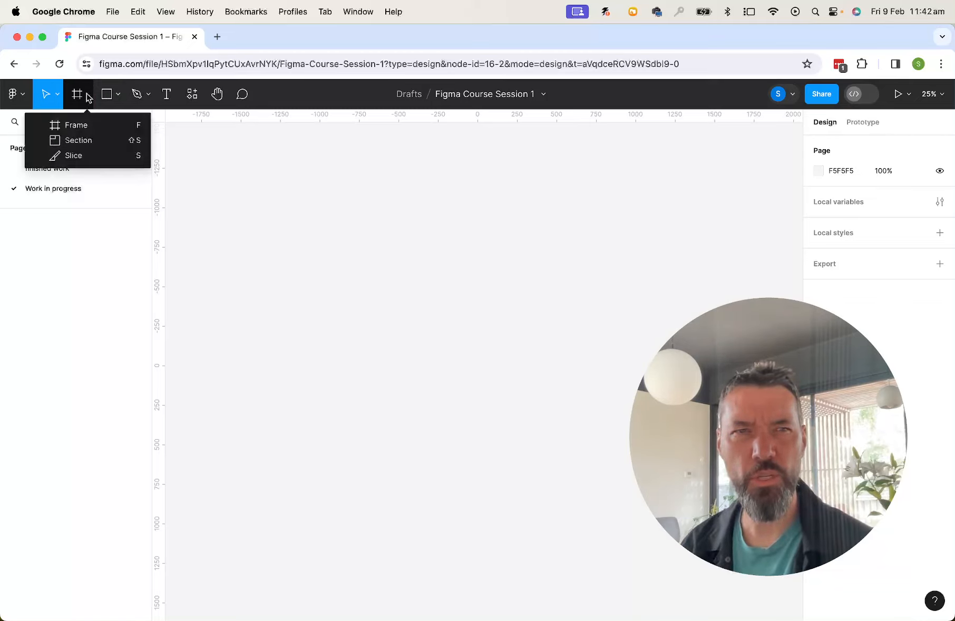
pyautogui.click(74, 125)
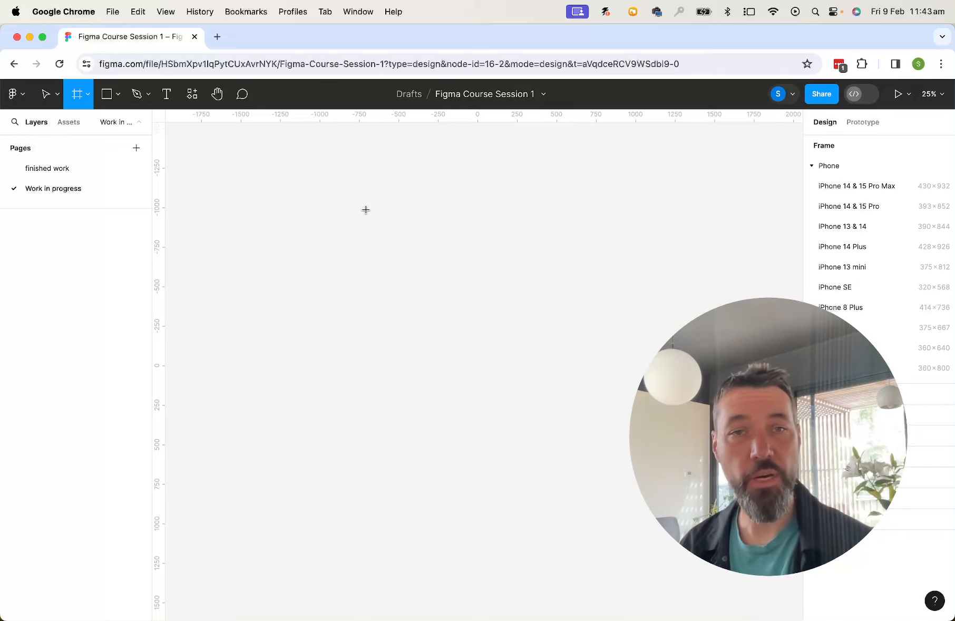
pyautogui.moveTo(365, 210); pyautogui.dragTo(427, 273)
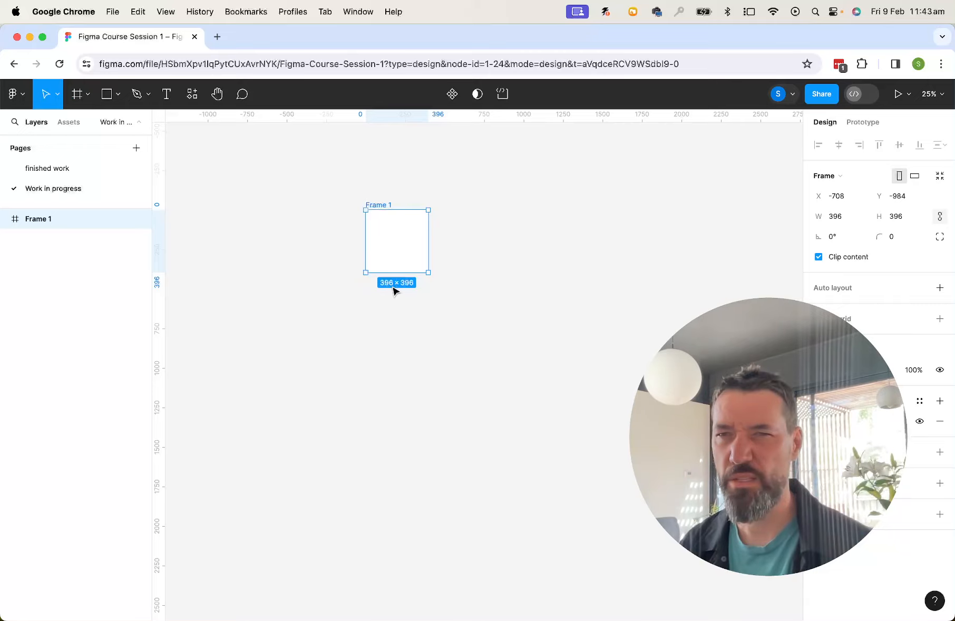
pyautogui.doubleClick(376, 204)
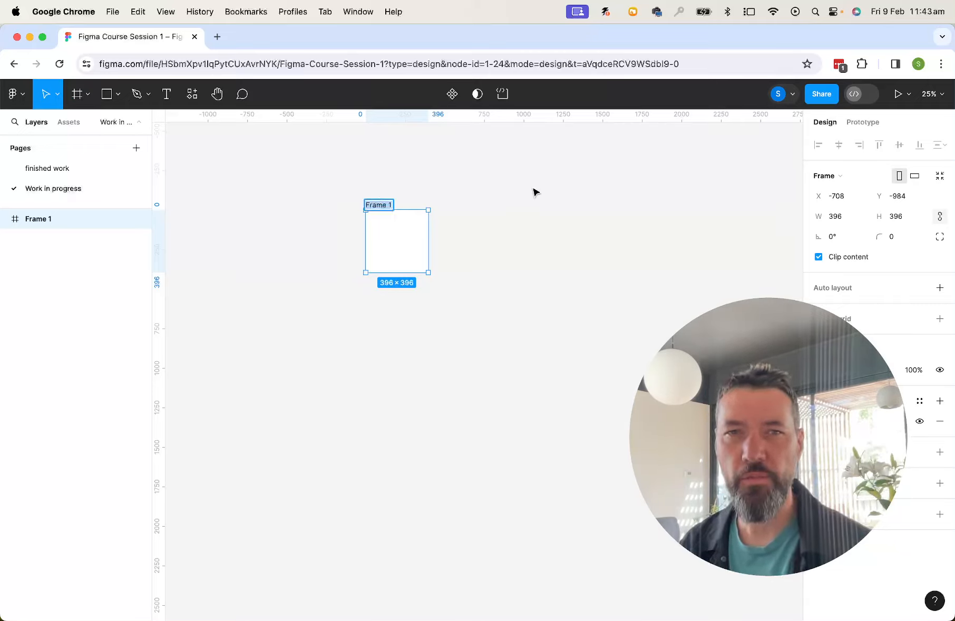
pyautogui.click(502, 216)
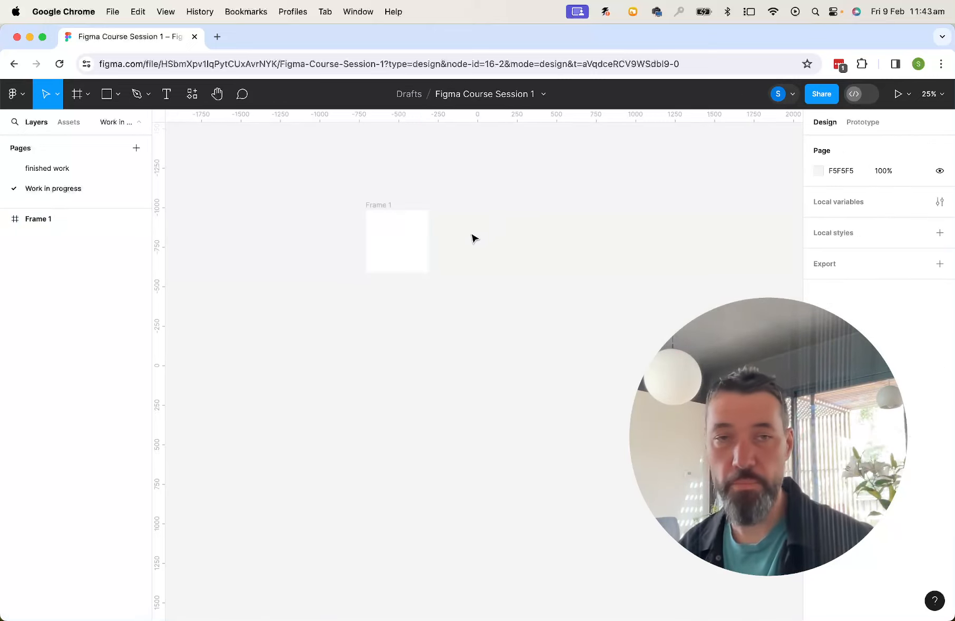
pyautogui.press('super+equal')
pyautogui.moveTo(294, 207); pyautogui.dragTo(349, 437)
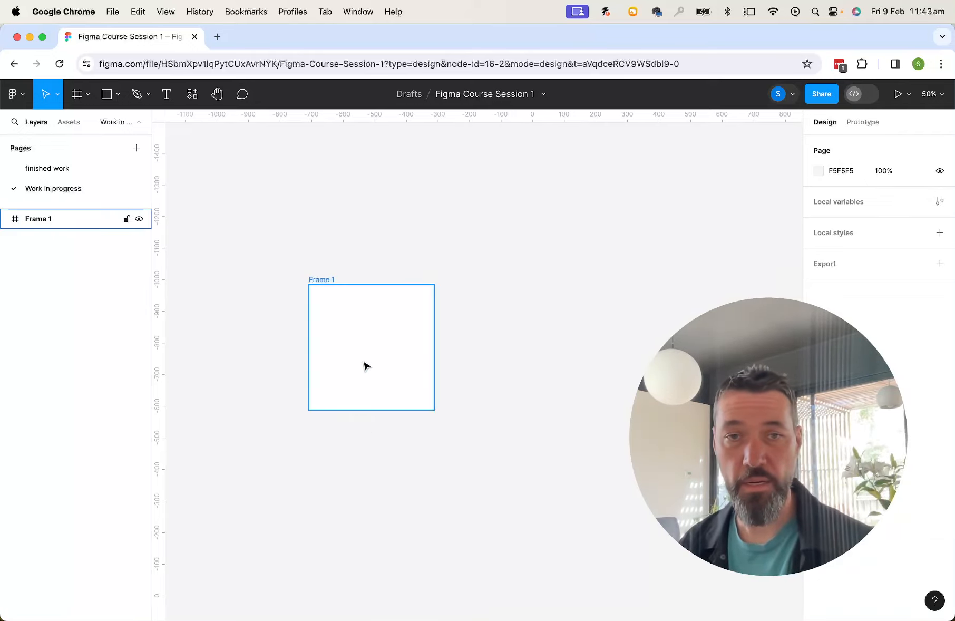
pyautogui.moveTo(328, 370); pyautogui.dragTo(392, 379)
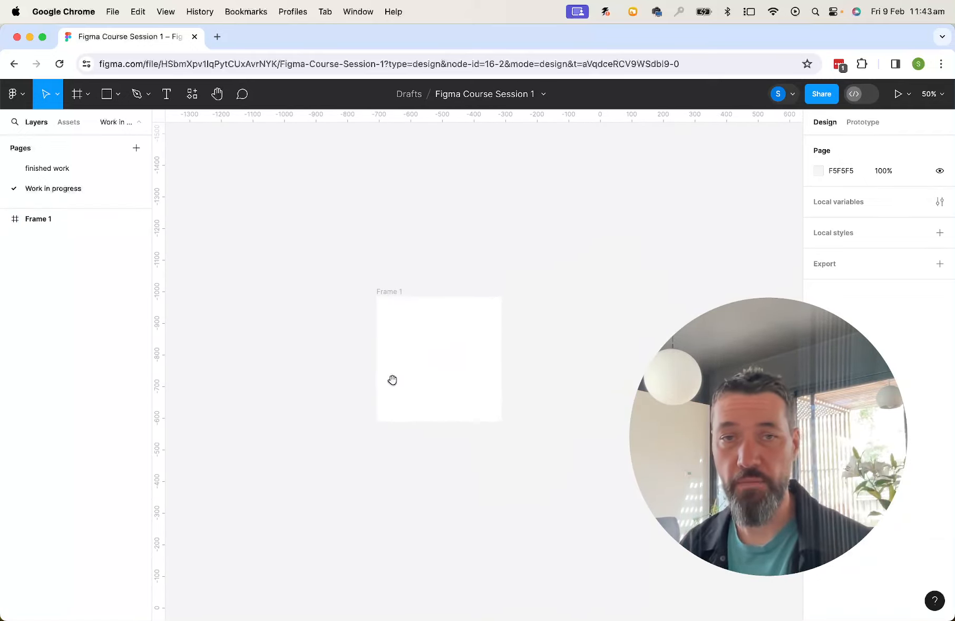
pyautogui.click(393, 383)
pyautogui.press('super+plus')
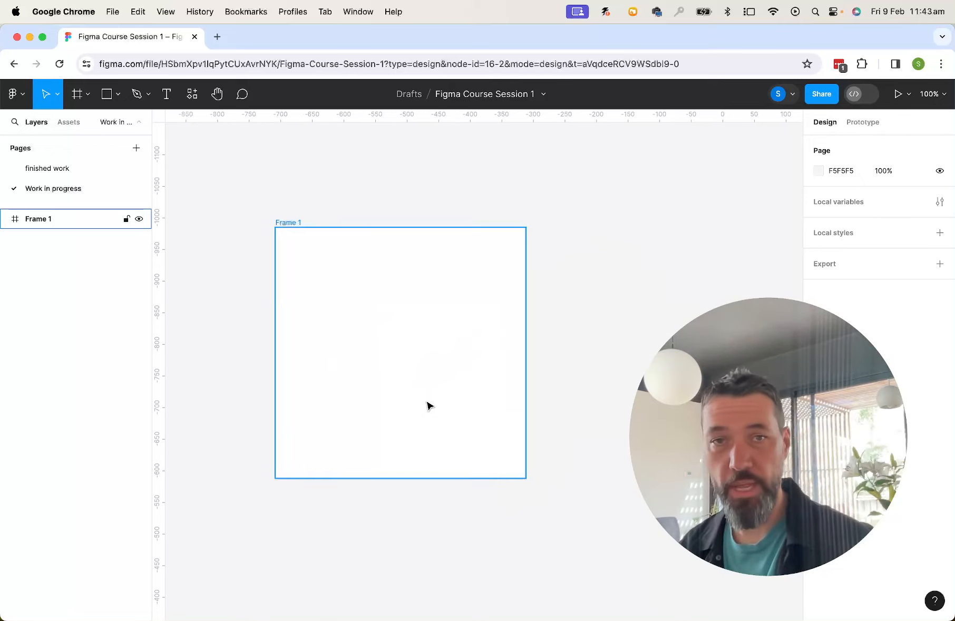
pyautogui.press('super+minus')
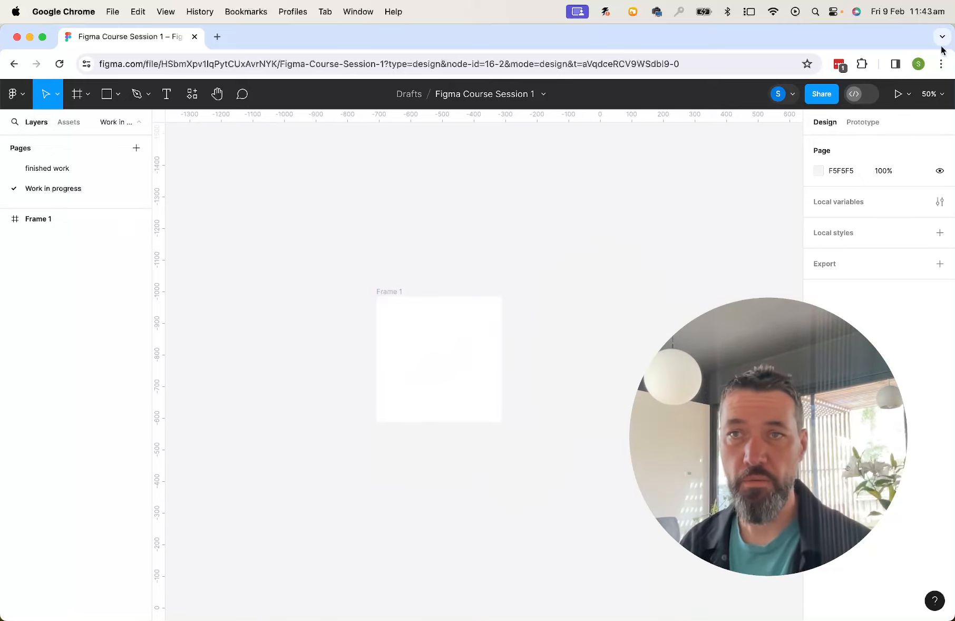
pyautogui.click(940, 98)
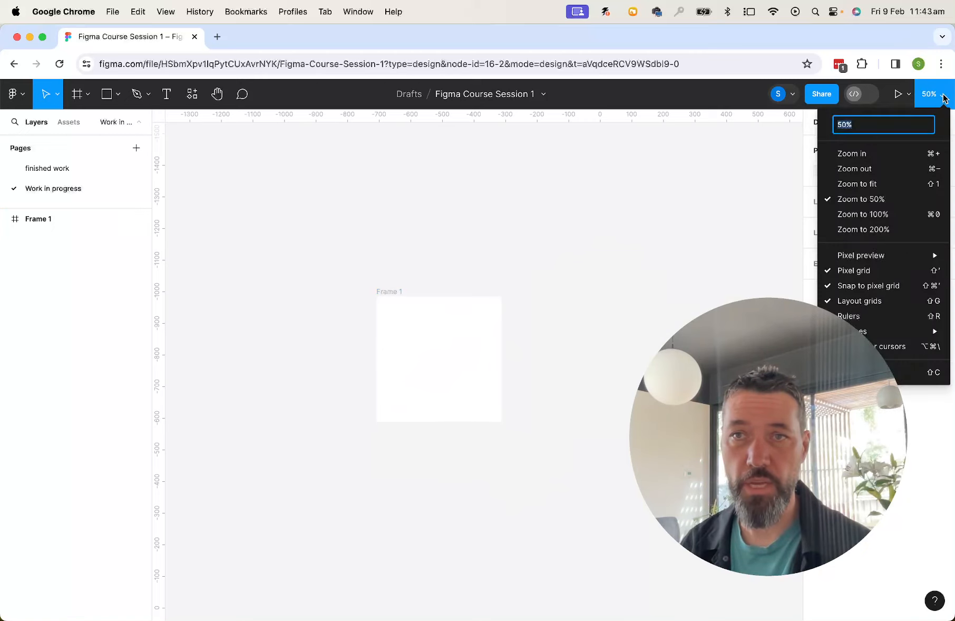
pyautogui.click(942, 98)
# Rename the new frame as icon 1
pyautogui.click(390, 292)
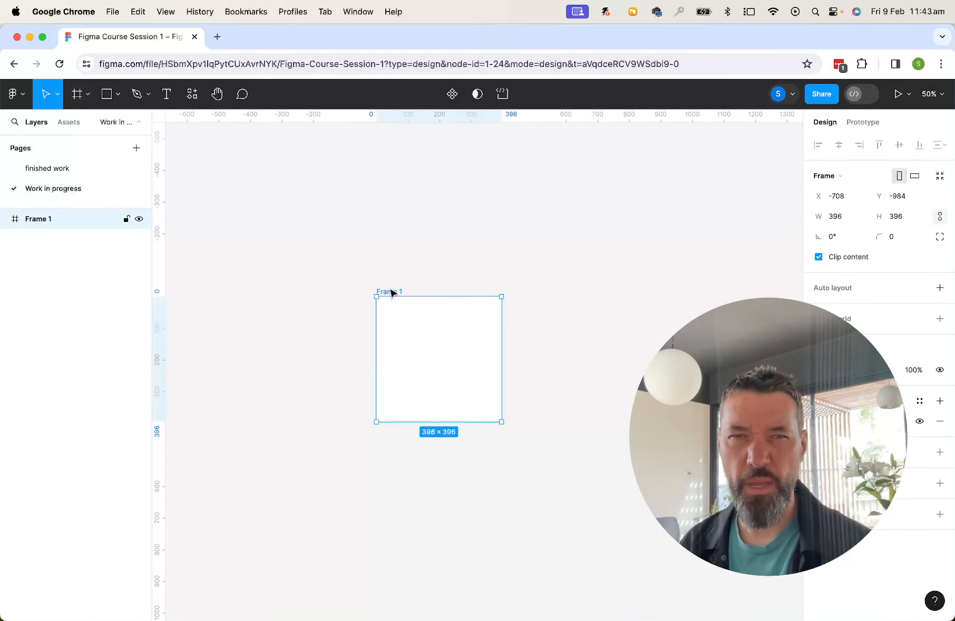
pyautogui.doubleClick(390, 292)
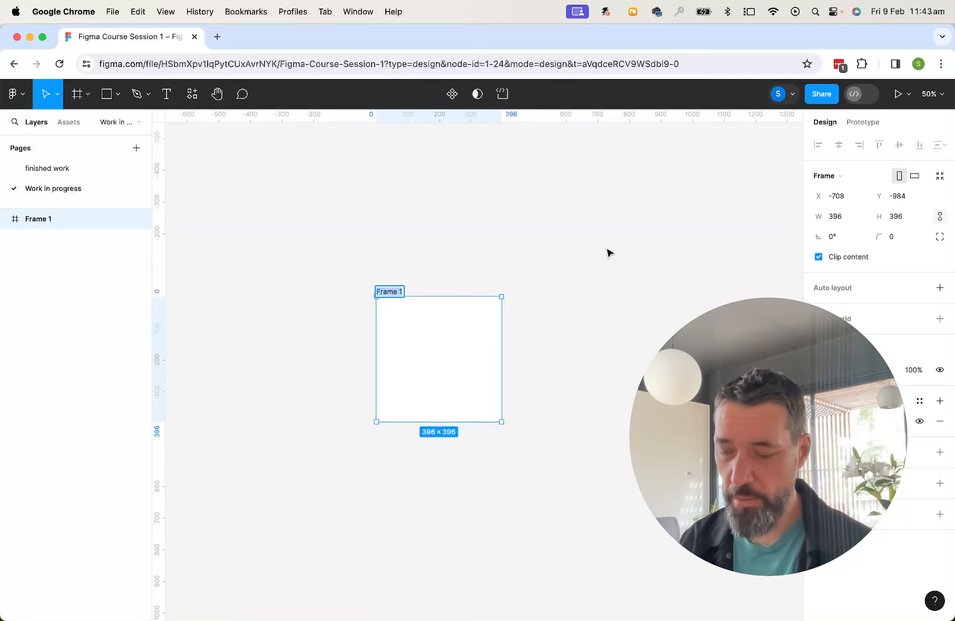
pyautogui.write('icon1')
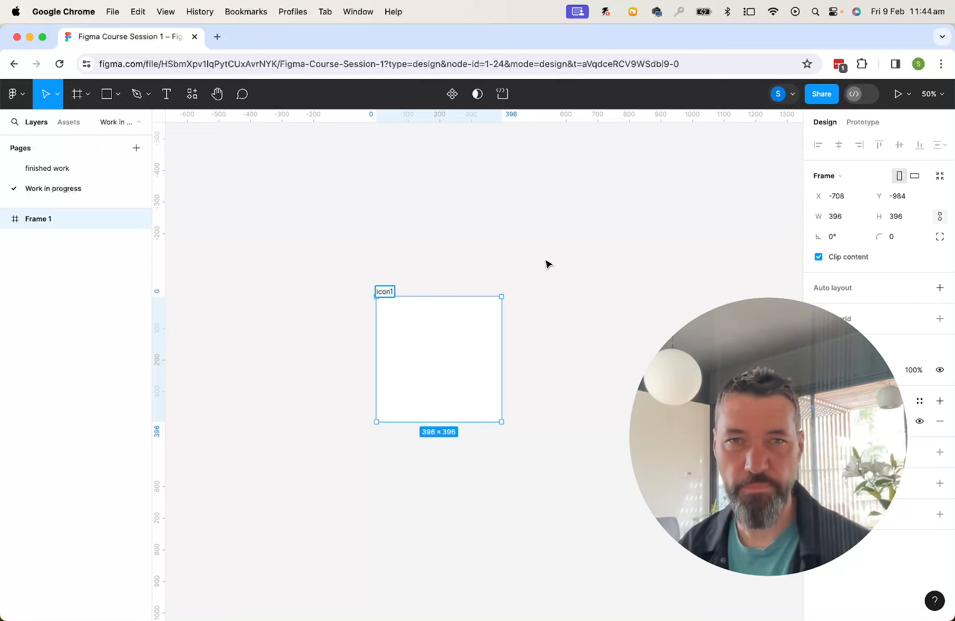
pyautogui.press('BackSpace')
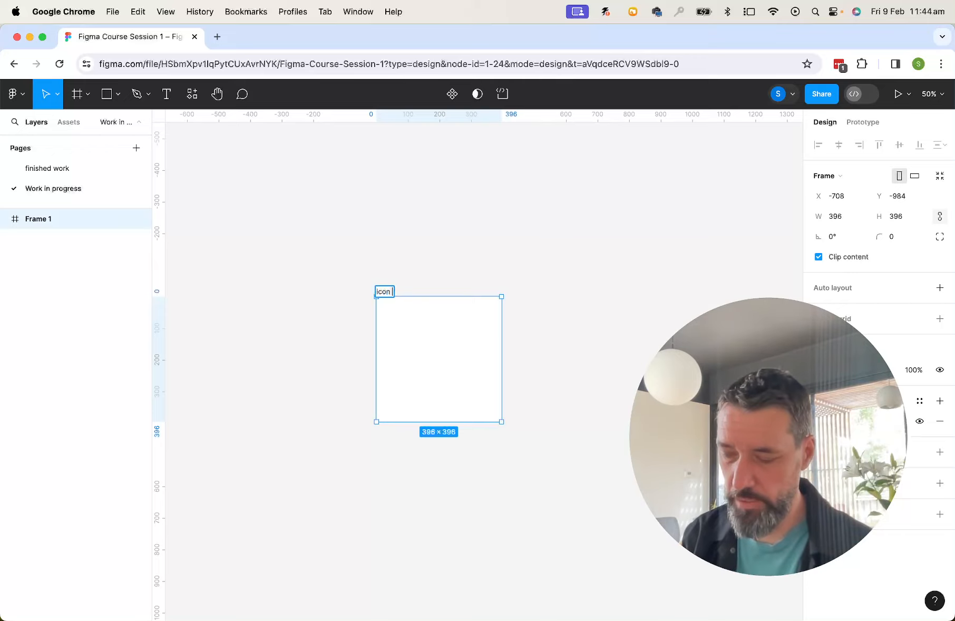
pyautogui.write('1')
pyautogui.click(565, 262)
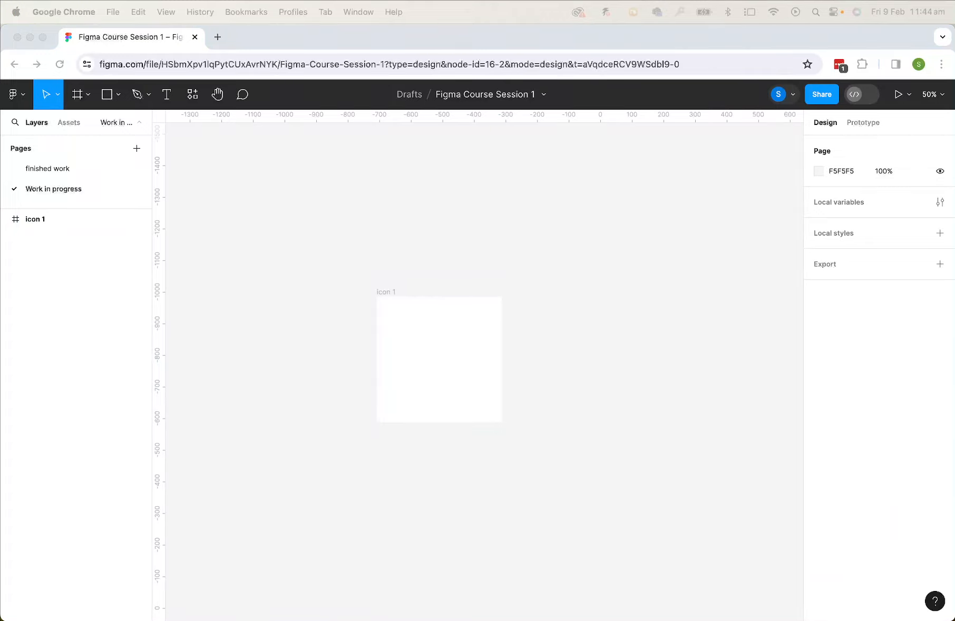
# Position the icon 1 frame at X 0 and Y 0
pyautogui.click(382, 295)
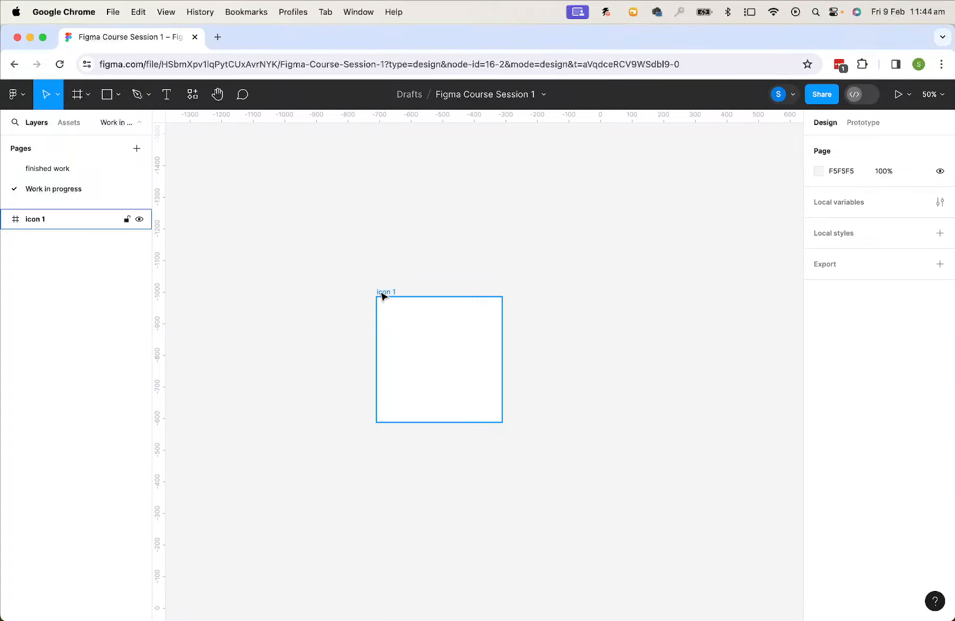
pyautogui.click(389, 294)
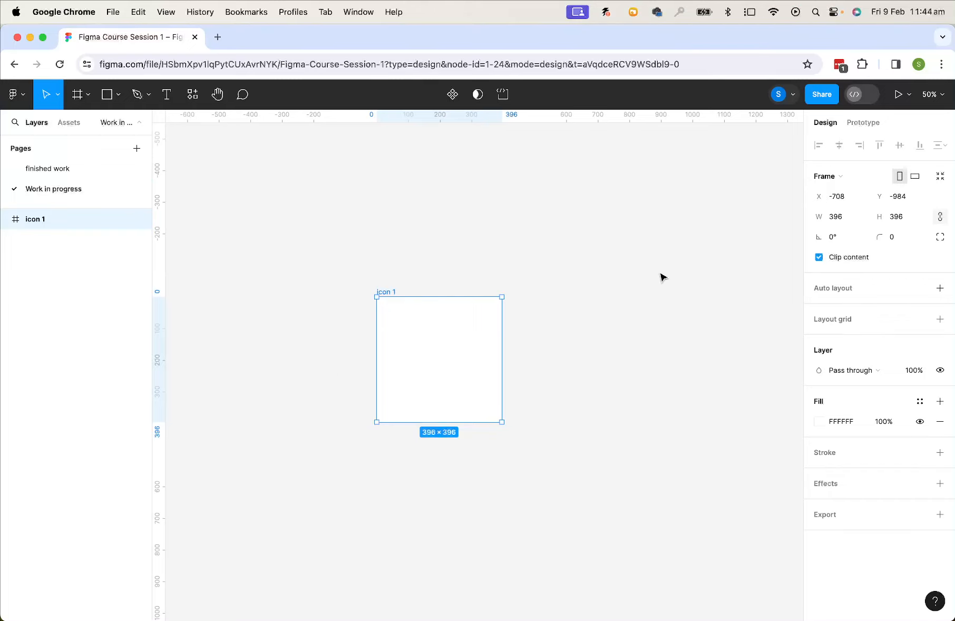
pyautogui.press('-')
pyautogui.press('-')
pyautogui.press('-')
pyautogui.press('-')
pyautogui.press('-')
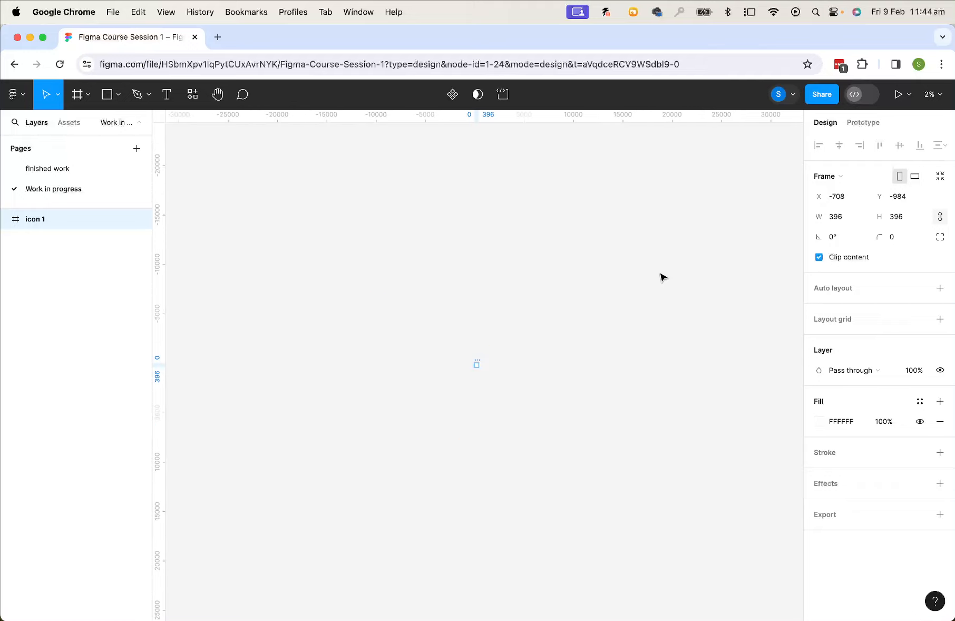
pyautogui.hotkey('shift', '2')
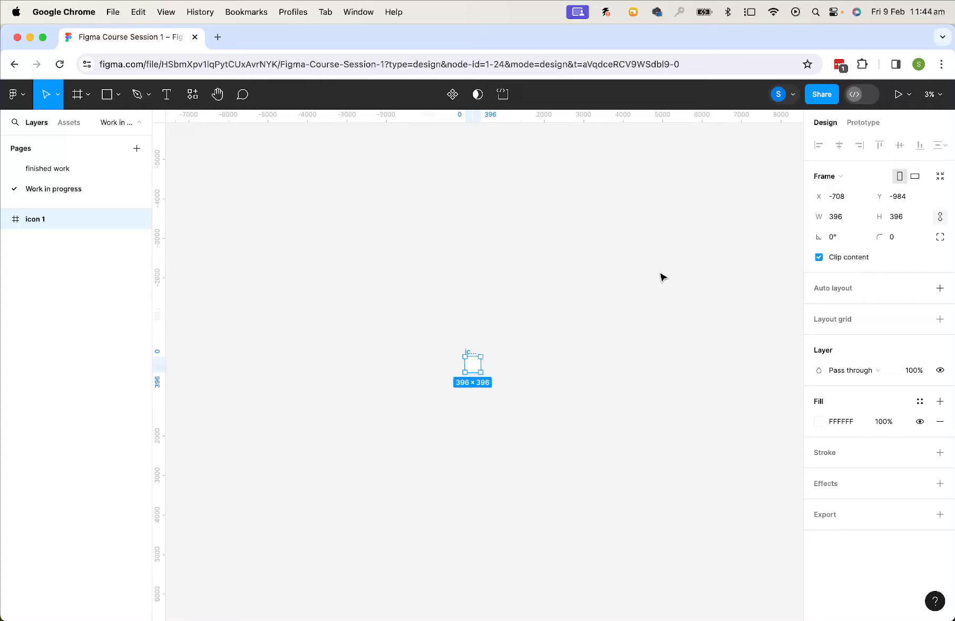
pyautogui.click(840, 199)
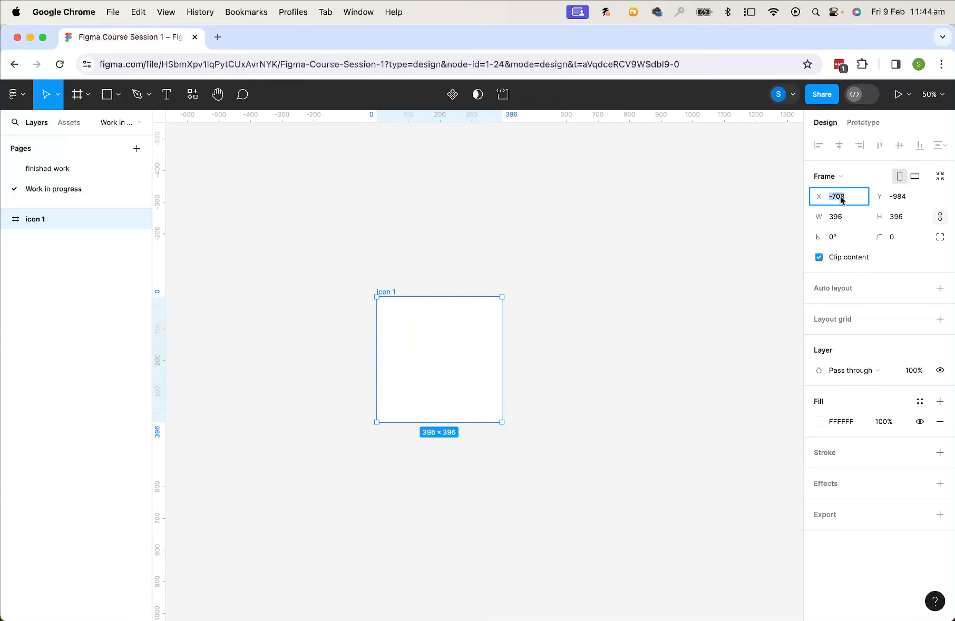
pyautogui.write('0')
pyautogui.click(897, 197)
pyautogui.write('0')
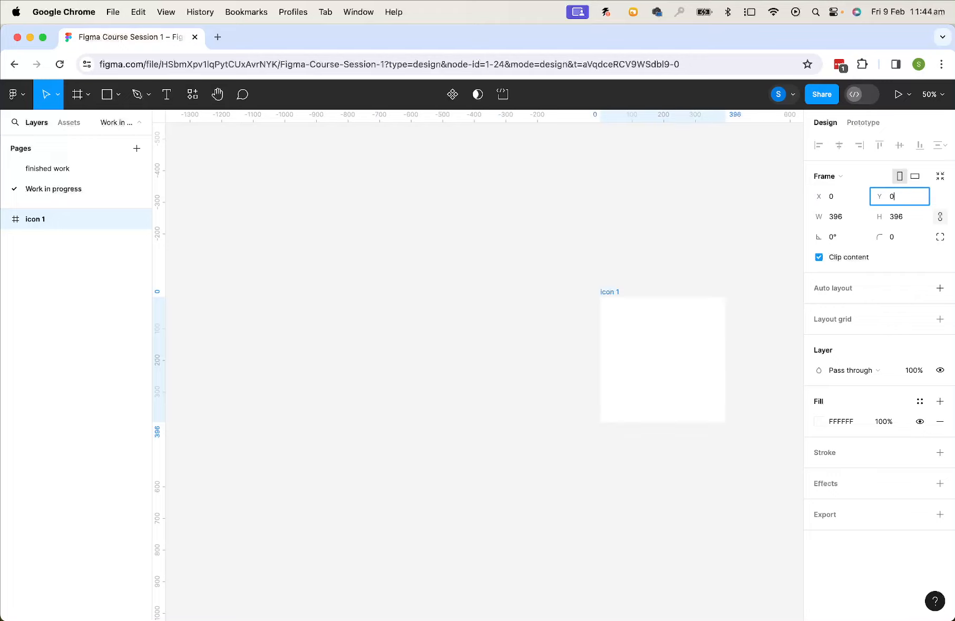
pyautogui.press('Tab')
pyautogui.press('BackSpace')
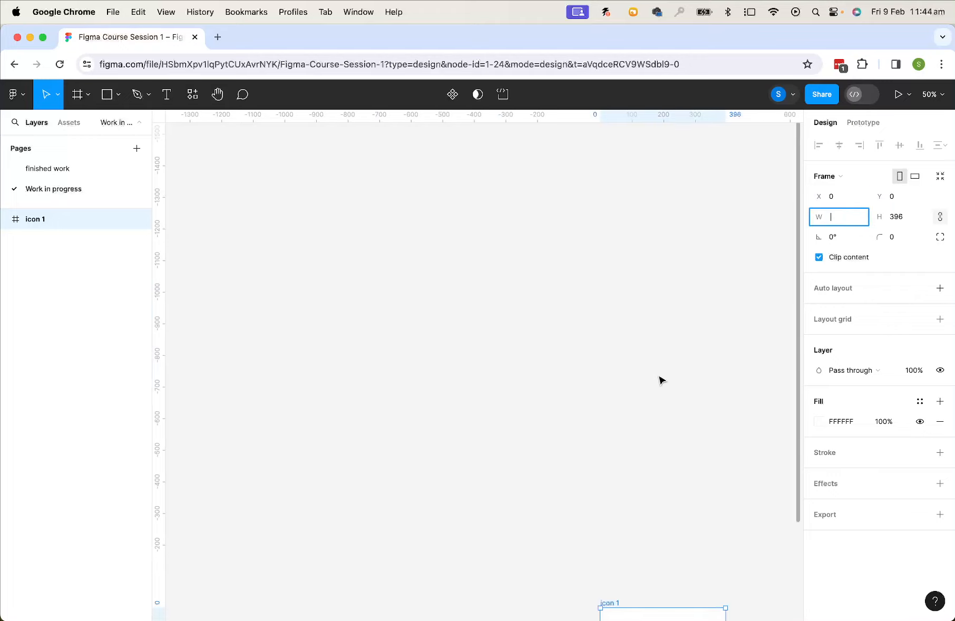
# Resize the icon 1 frame to 100 × 100
pyautogui.moveTo(658, 376); pyautogui.dragTo(567, 233)
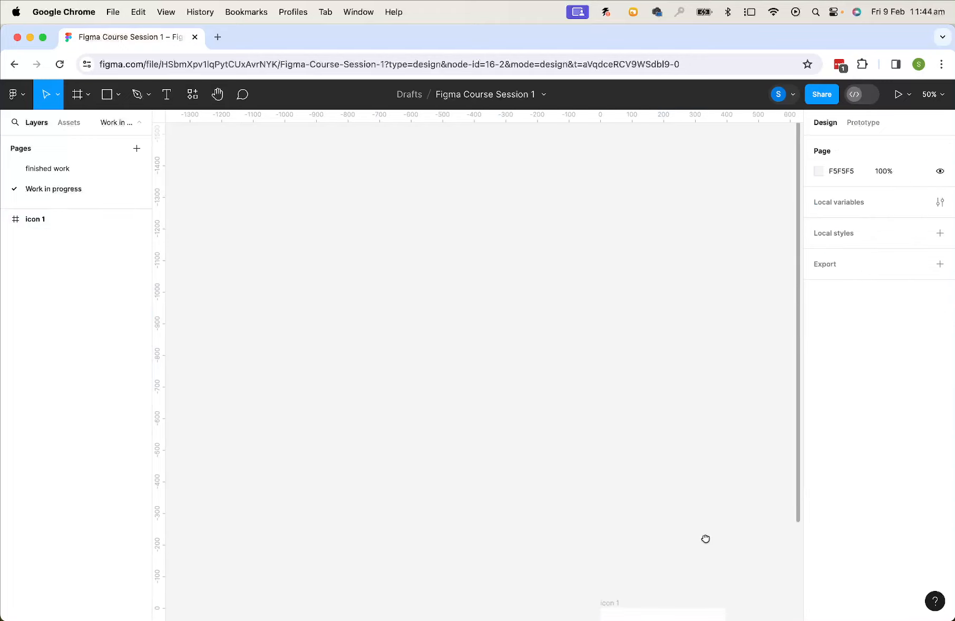
pyautogui.moveTo(705, 538); pyautogui.dragTo(456, 160)
pyautogui.click(394, 264)
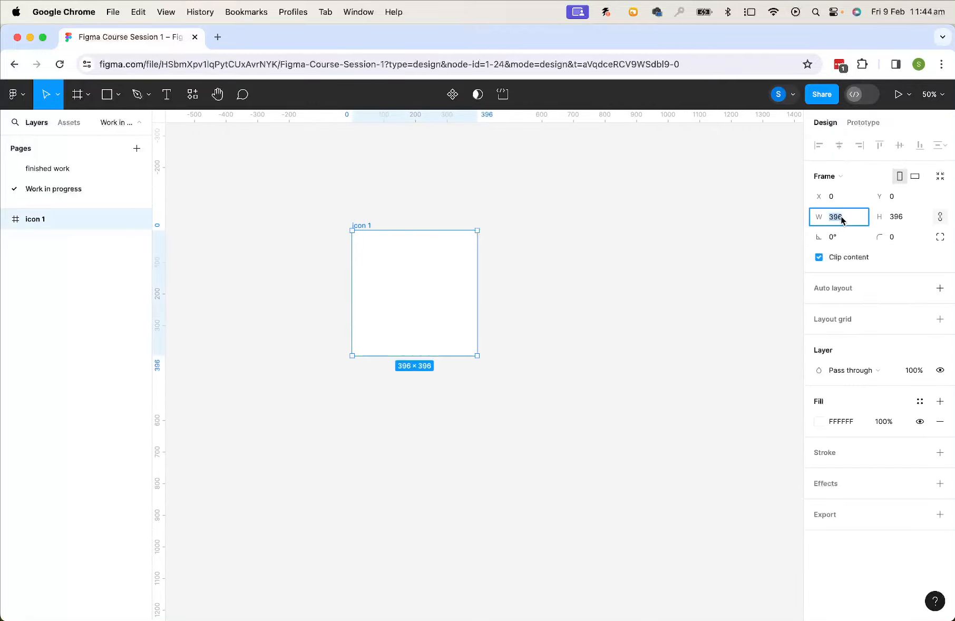
pyautogui.write('100')
pyautogui.click(899, 219)
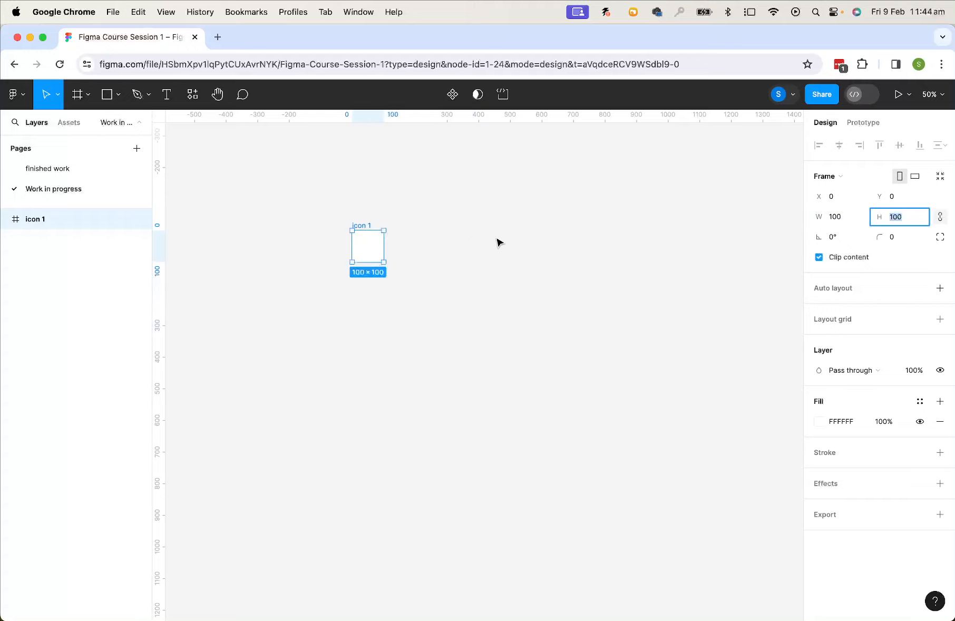
pyautogui.click(460, 252)
pyautogui.hotkey('shift', '0')
pyautogui.scroll(5, 447, 241)
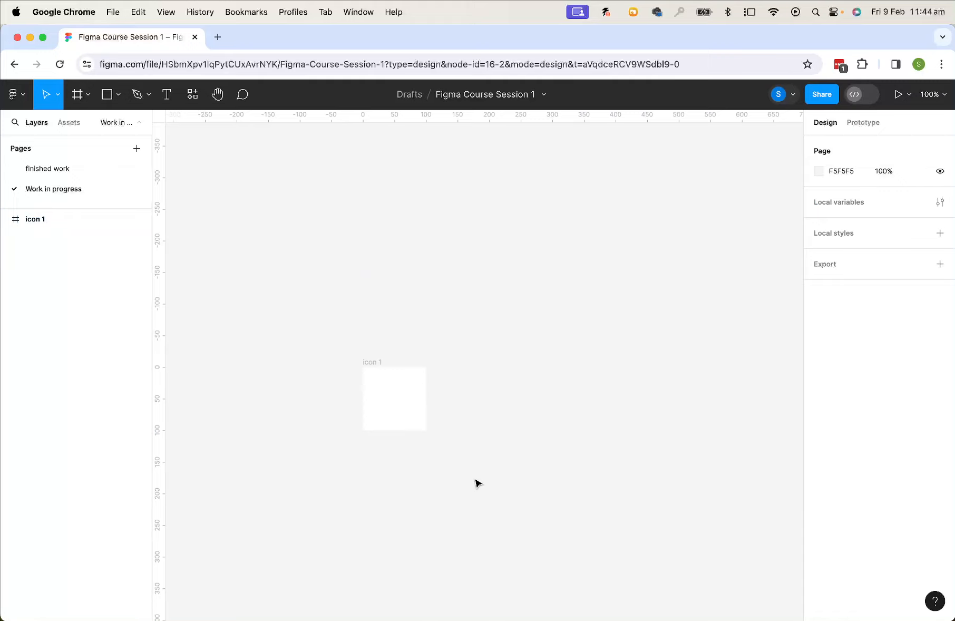
pyautogui.scroll(5, 477, 484)
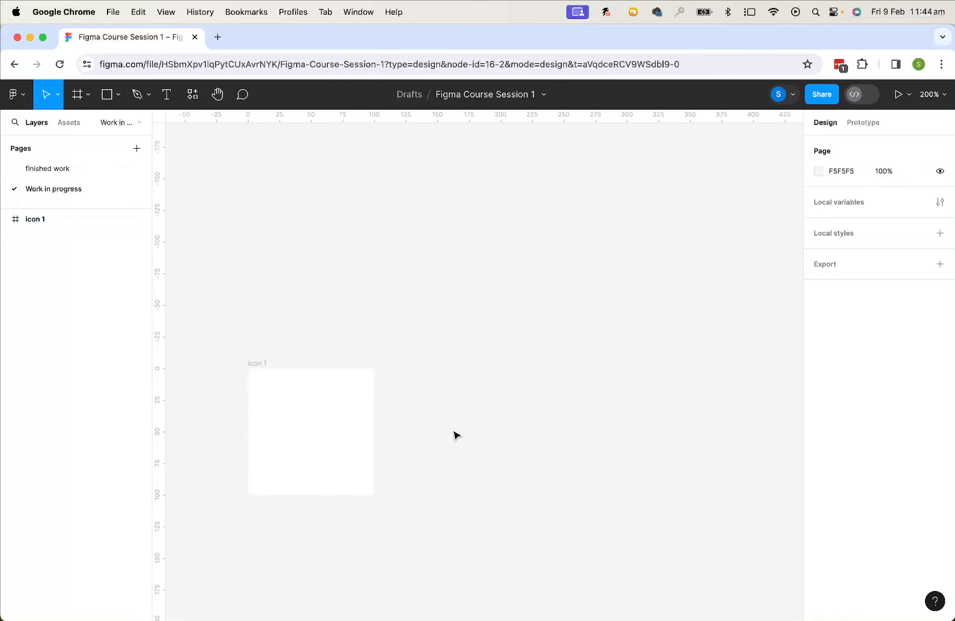
pyautogui.scroll(-4, 448, 377)
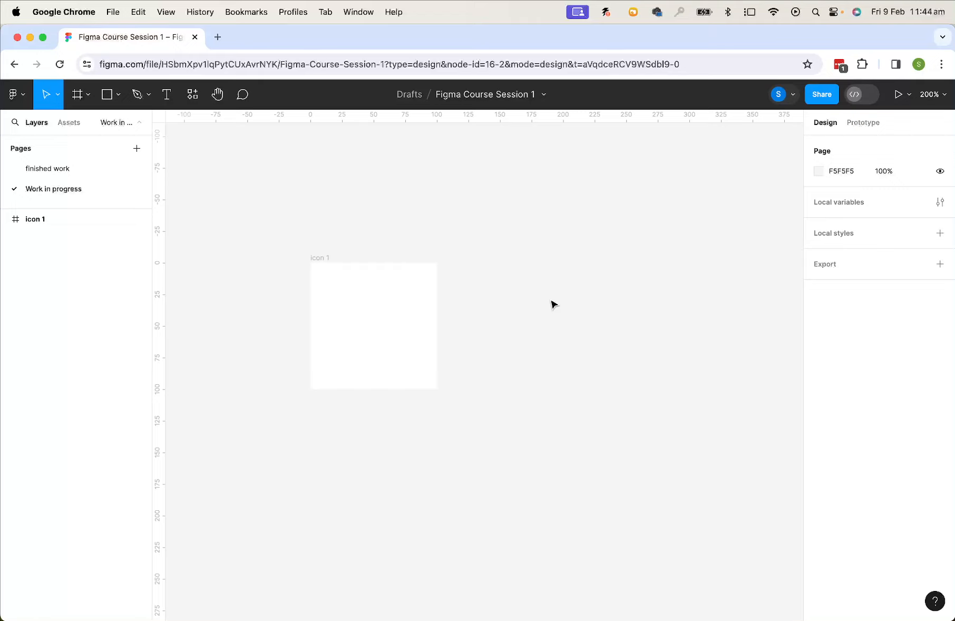
pyautogui.click(322, 258)
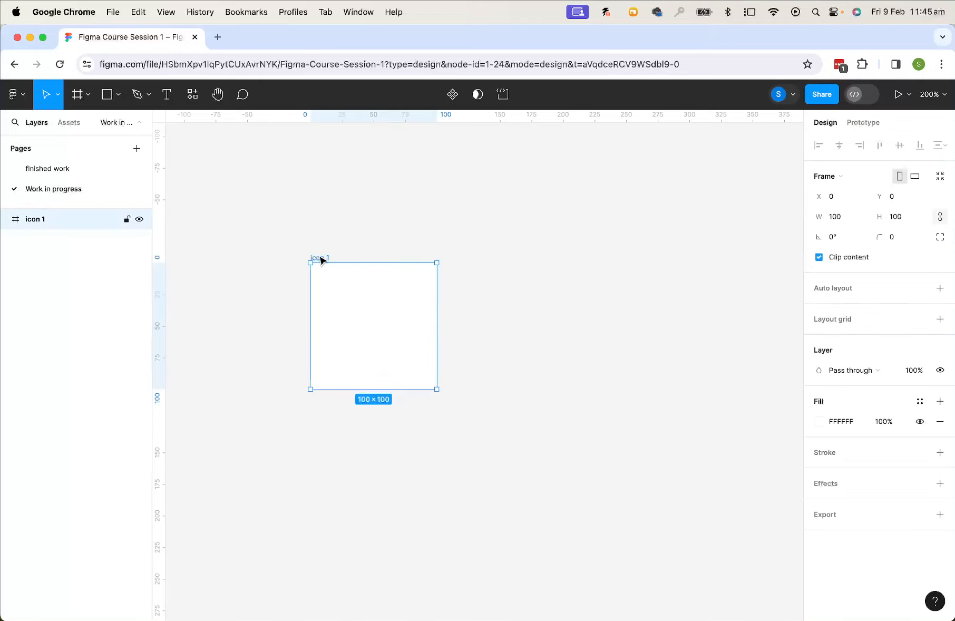
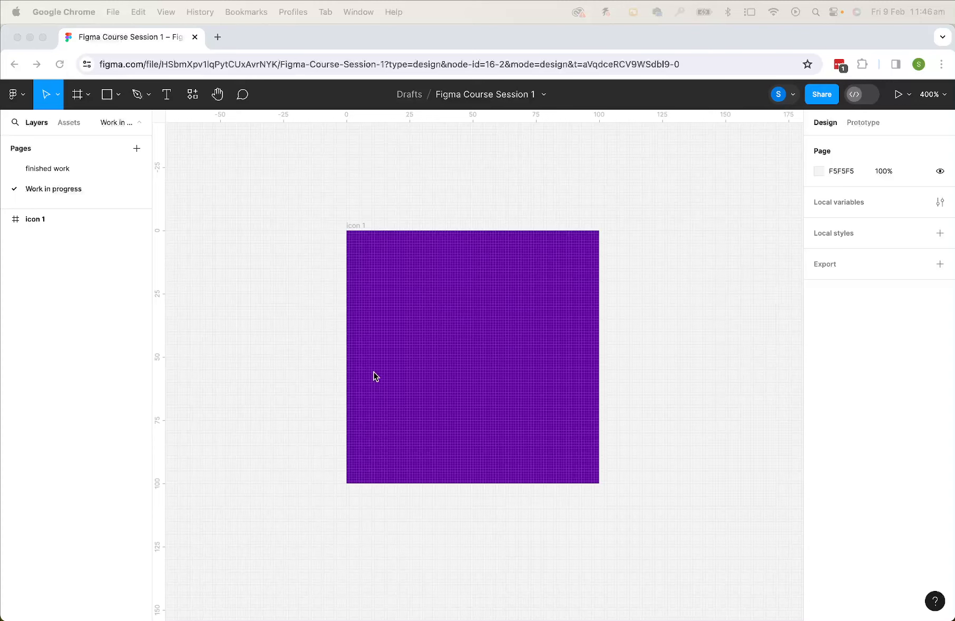
# Draw a circle about 71 × 71 inside the icon 1 frame with the Ellipse tool
pyautogui.click(116, 94)
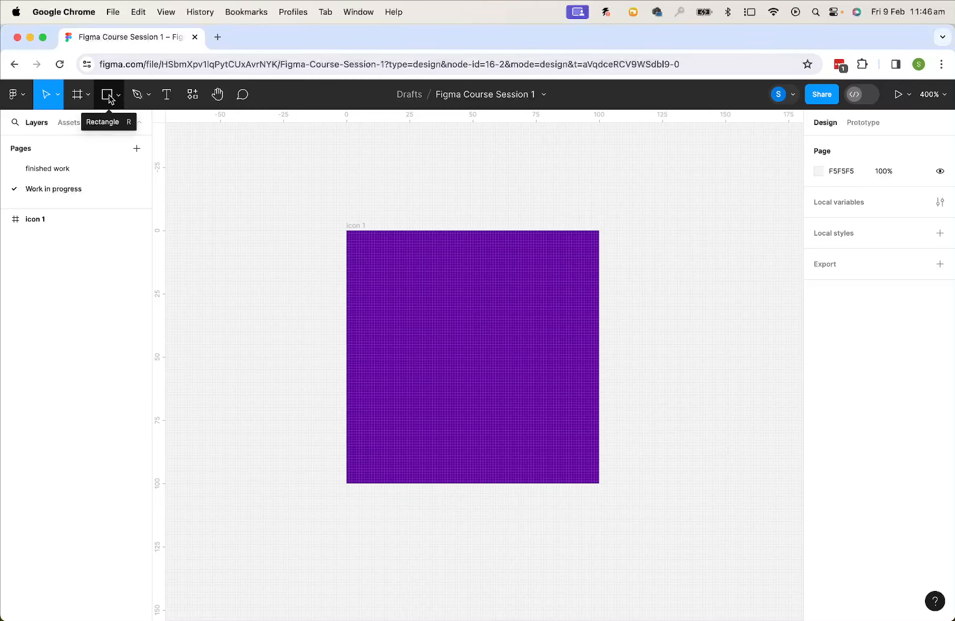
pyautogui.click(118, 95)
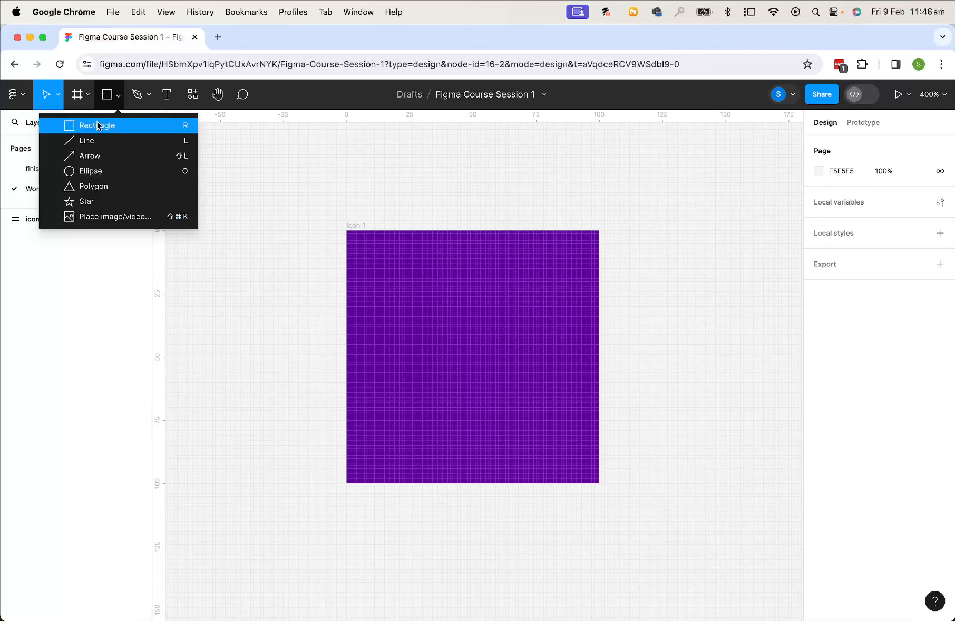
pyautogui.click(82, 173)
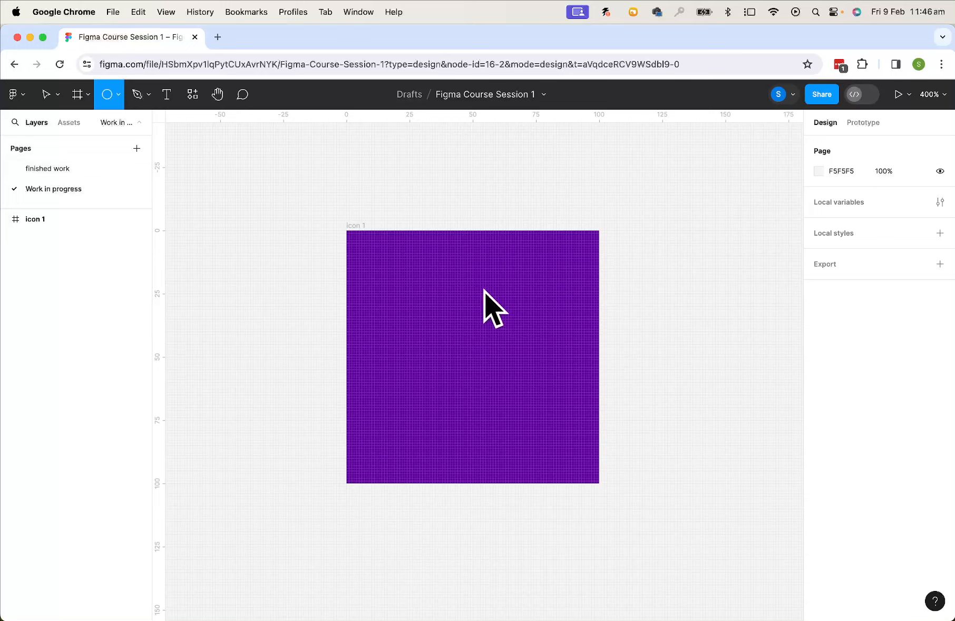
pyautogui.hscroll(2, 385, 280)
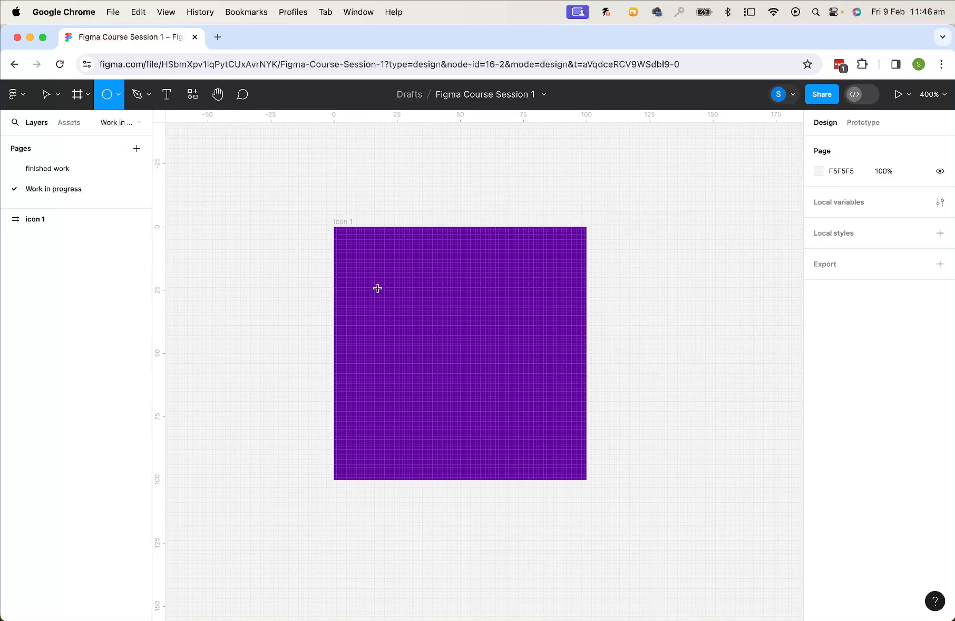
pyautogui.moveTo(374, 277)
pyautogui.mouseDown()
pyautogui.moveTo(445, 373)
pyautogui.moveTo(544, 429)
pyautogui.moveTo(525, 450)
pyautogui.moveTo(514, 385)
pyautogui.moveTo(500, 407)
pyautogui.moveTo(501, 387)
pyautogui.moveTo(495, 417)
pyautogui.moveTo(499, 401)
pyautogui.moveTo(455, 420)
pyautogui.moveTo(522, 375)
pyautogui.moveTo(510, 411)
pyautogui.moveTo(471, 376)
pyautogui.moveTo(559, 458)
pyautogui.moveTo(452, 355)
pyautogui.moveTo(533, 444)
pyautogui.moveTo(537, 453)
pyautogui.moveTo(477, 399)
pyautogui.moveTo(534, 458)
pyautogui.mouseUp()
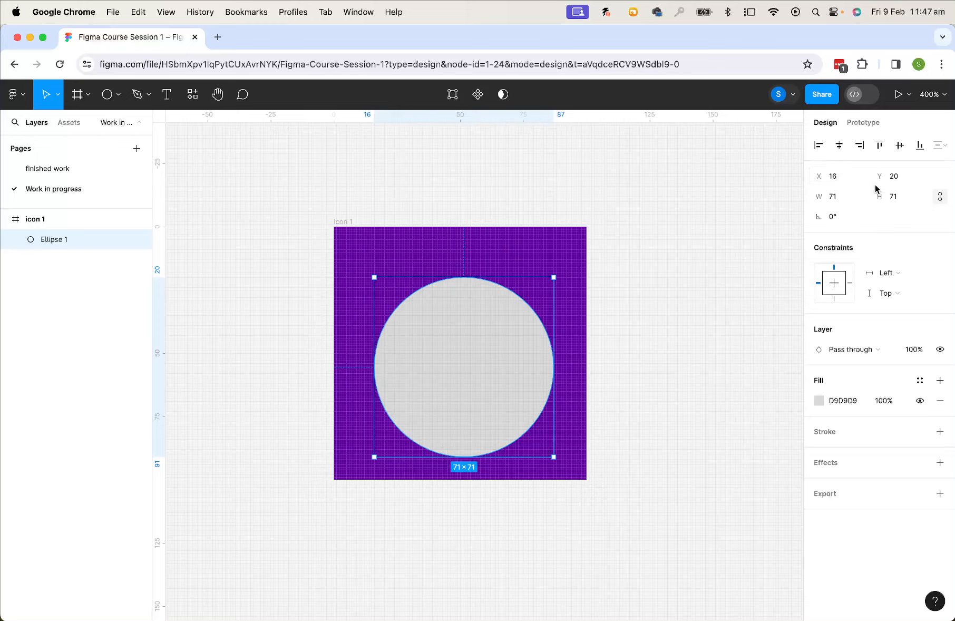
# Resize the circle to 90 × 90 and center it horizontally and vertically in the frame
pyautogui.click(834, 198)
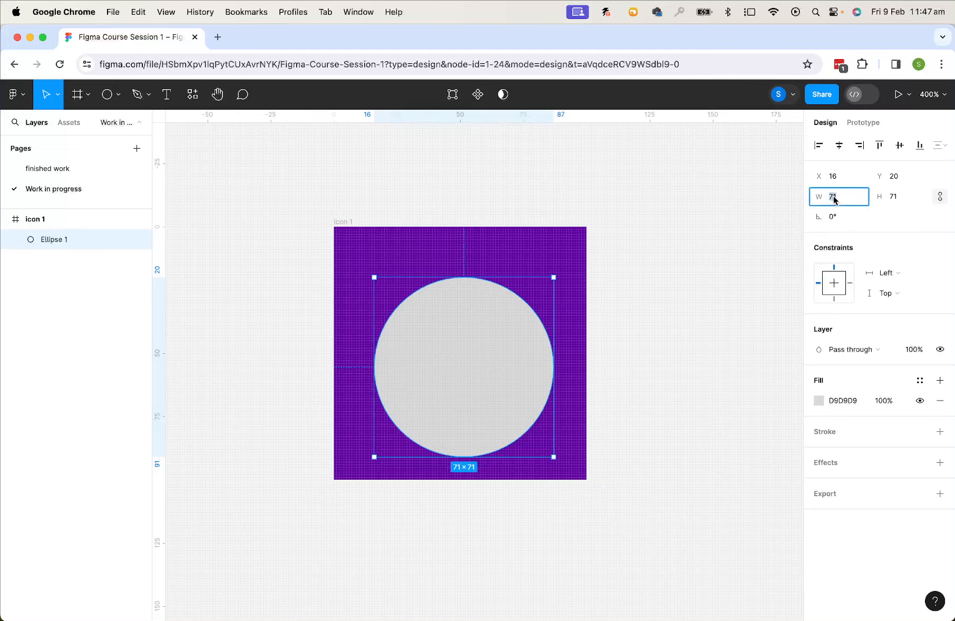
pyautogui.write('90')
pyautogui.click(895, 197)
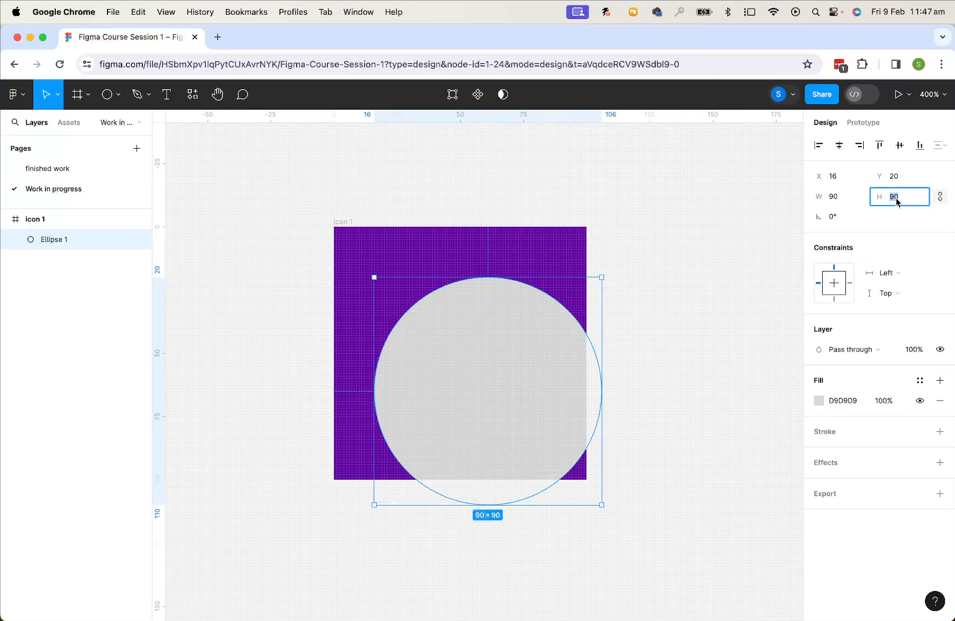
pyautogui.press('Return')
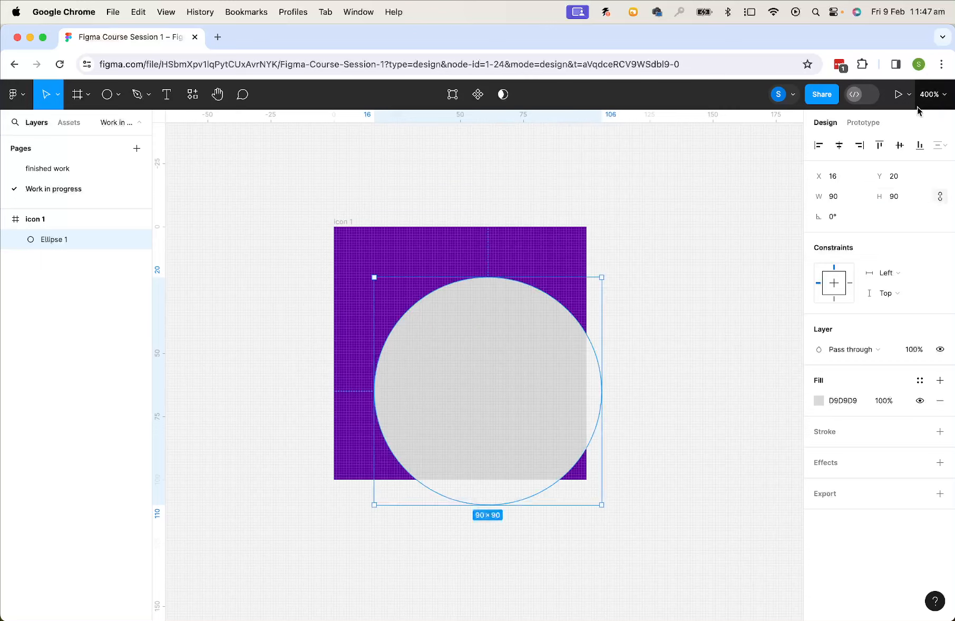
pyautogui.click(839, 145)
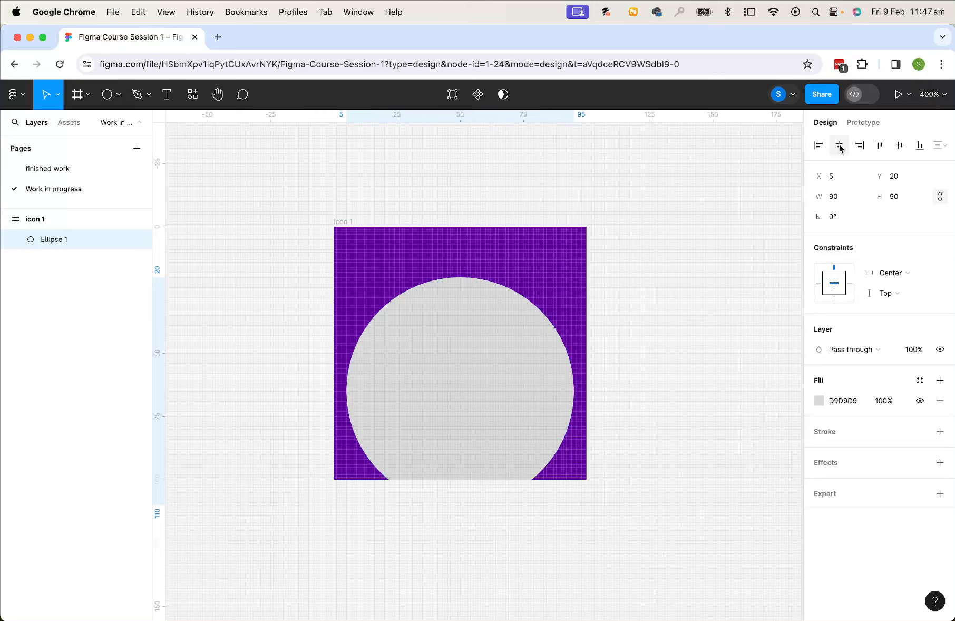
pyautogui.click(900, 146)
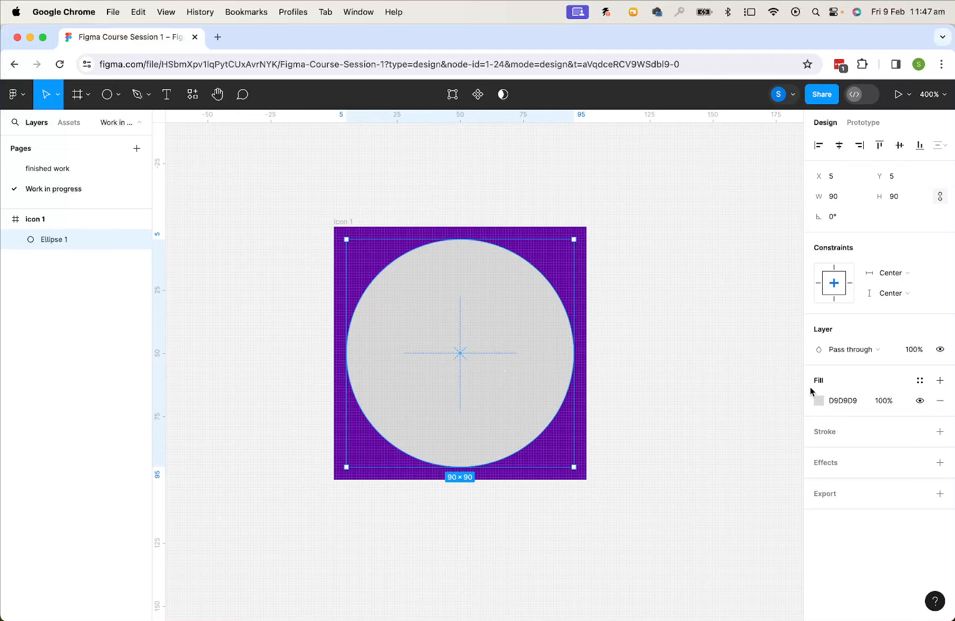
# Set the circle's fill to the purple document colour 5F00A0
pyautogui.click(819, 401)
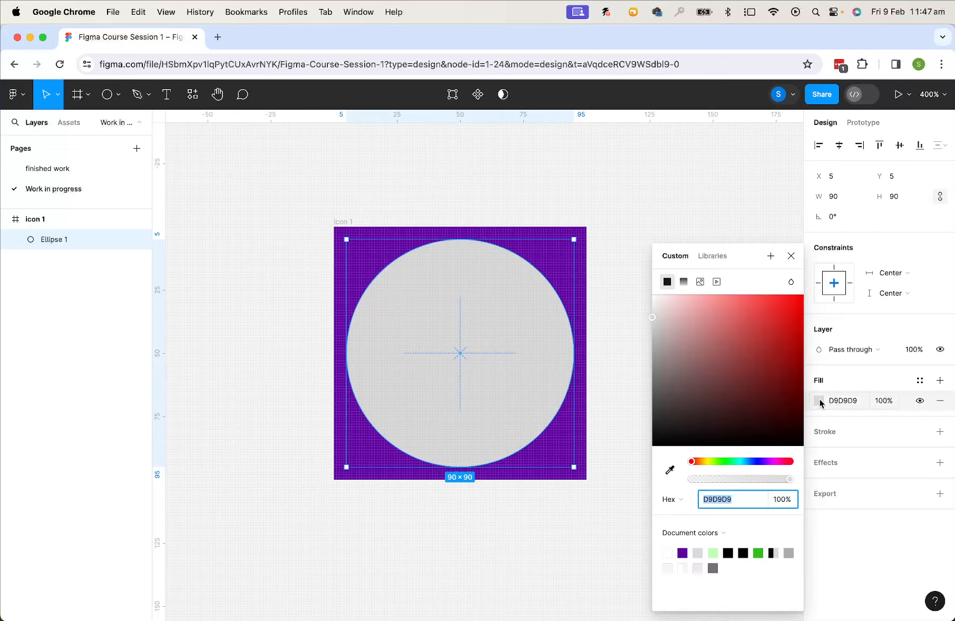
pyautogui.click(683, 553)
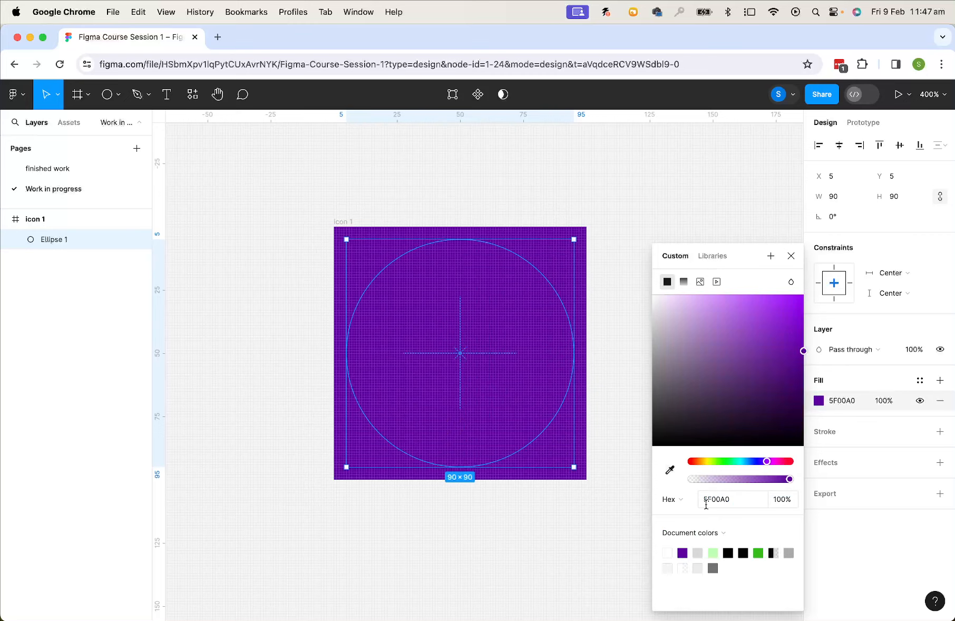
pyautogui.click(733, 501)
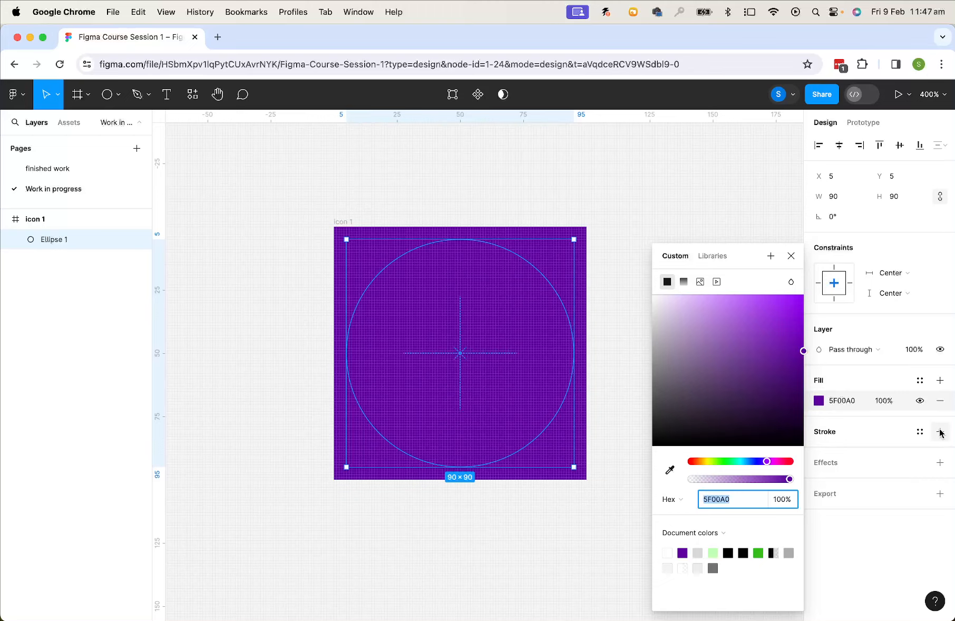
pyautogui.click(842, 529)
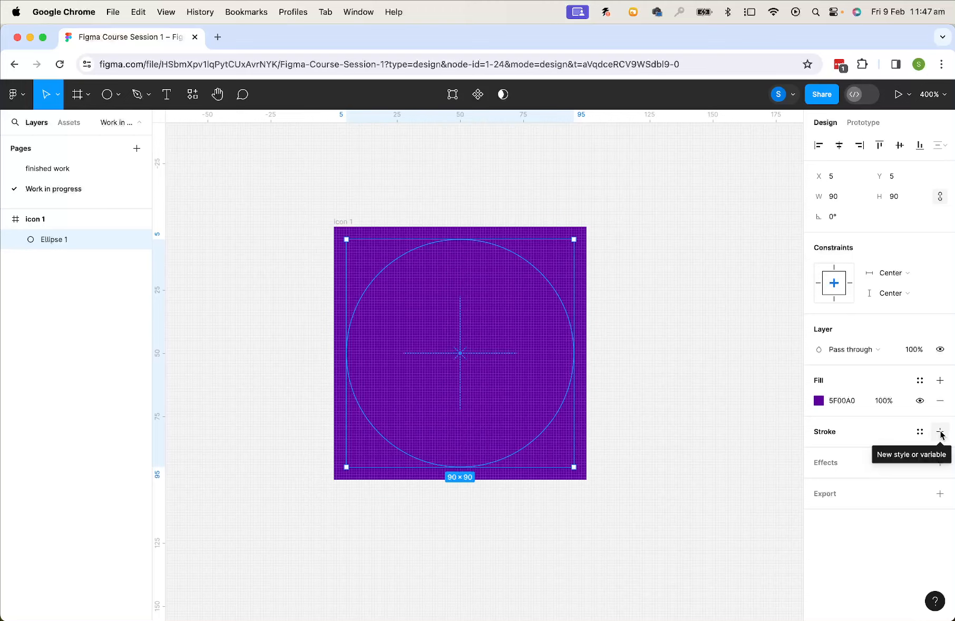
# Add a stroke to the circle and set its colour to white FFFFFF
pyautogui.click(845, 434)
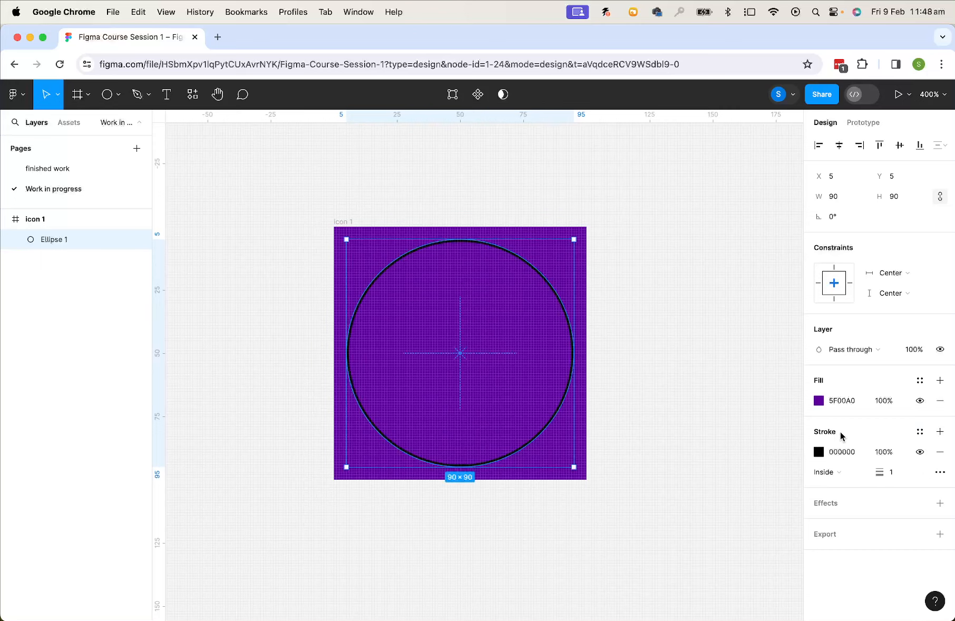
pyautogui.click(819, 452)
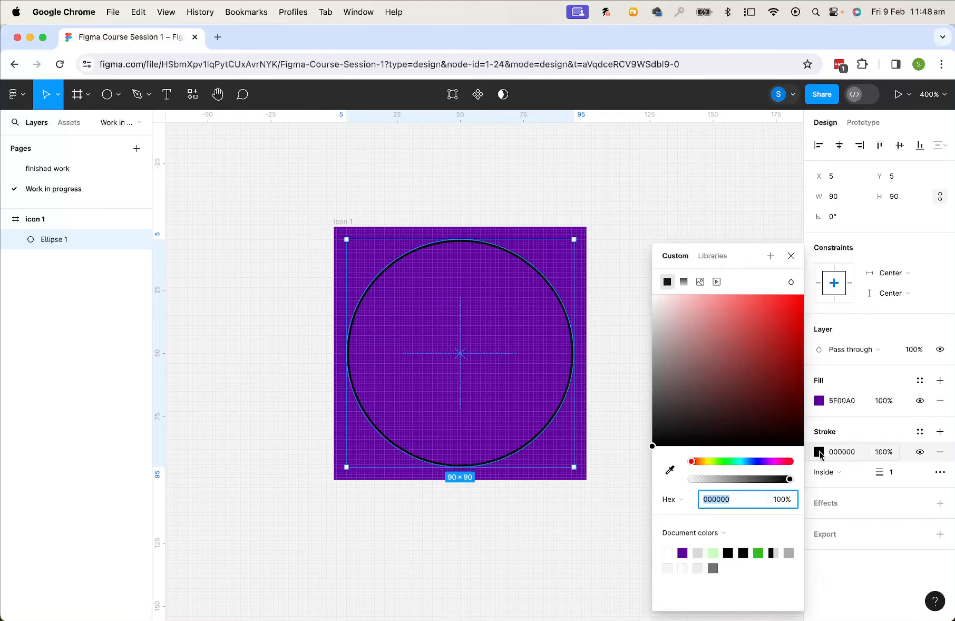
pyautogui.click(668, 553)
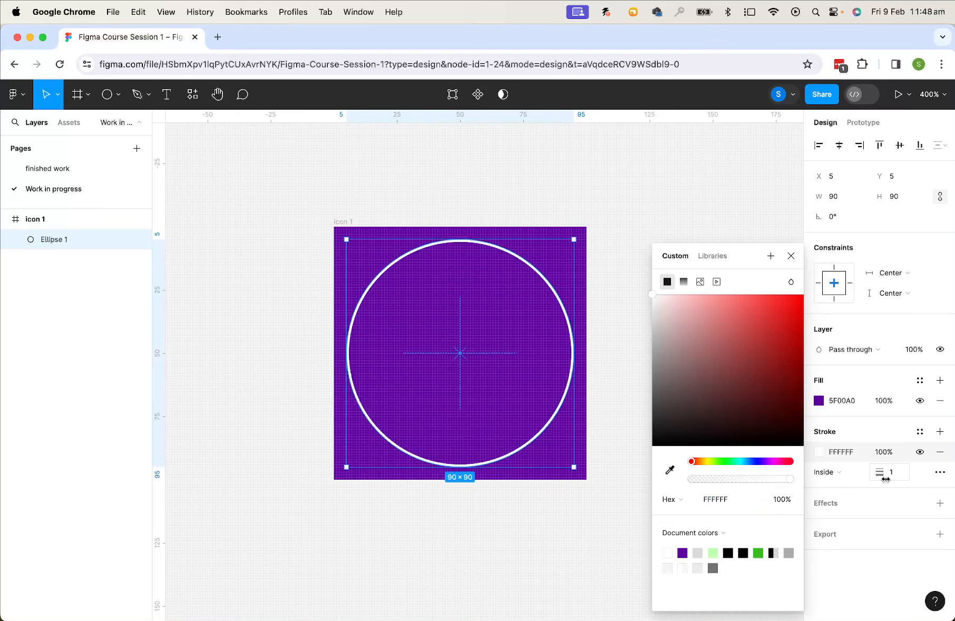
# Set the circle's stroke weight to 2
pyautogui.click(904, 473)
pyautogui.click(893, 477)
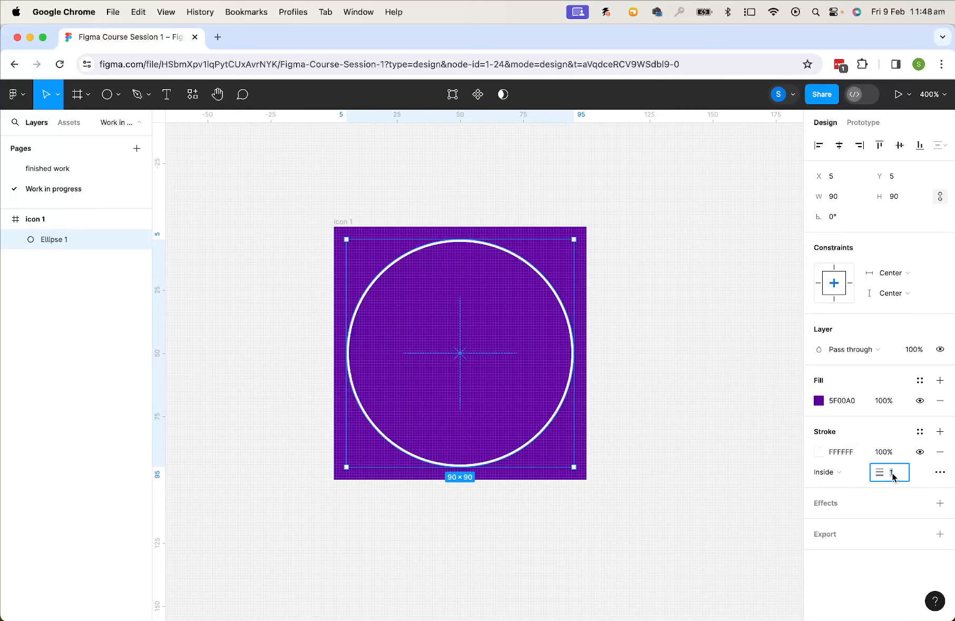
pyautogui.write('2')
pyautogui.press('Return')
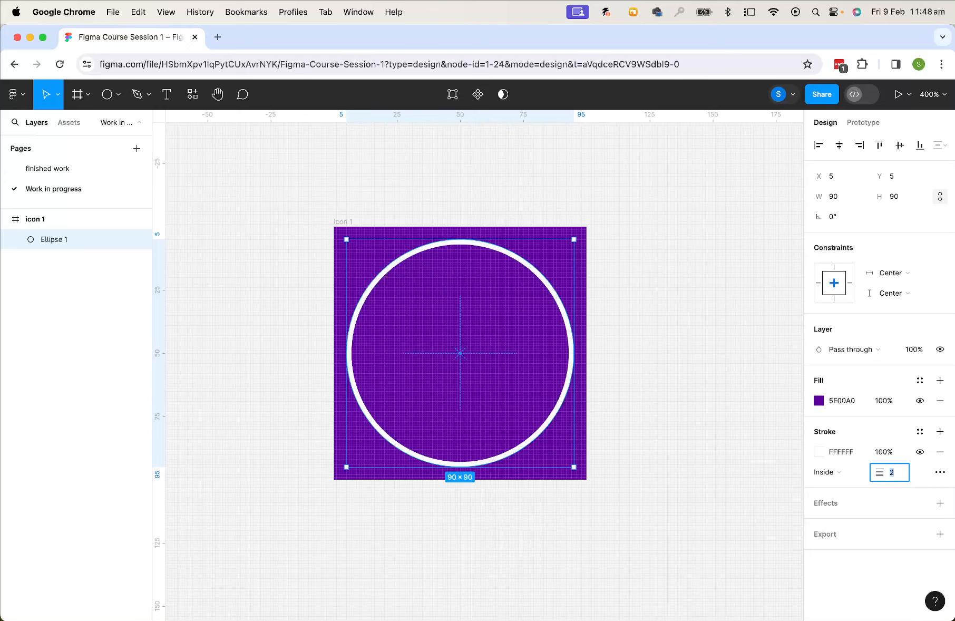
# Open the advanced stroke settings to review them, then deselect the circle
pyautogui.click(940, 472)
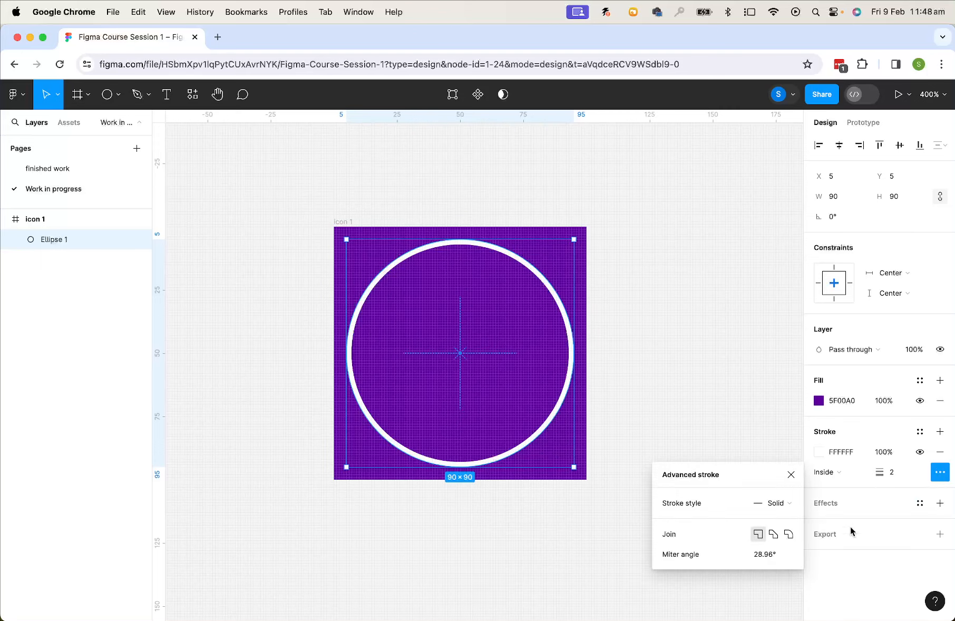
pyautogui.click(941, 474)
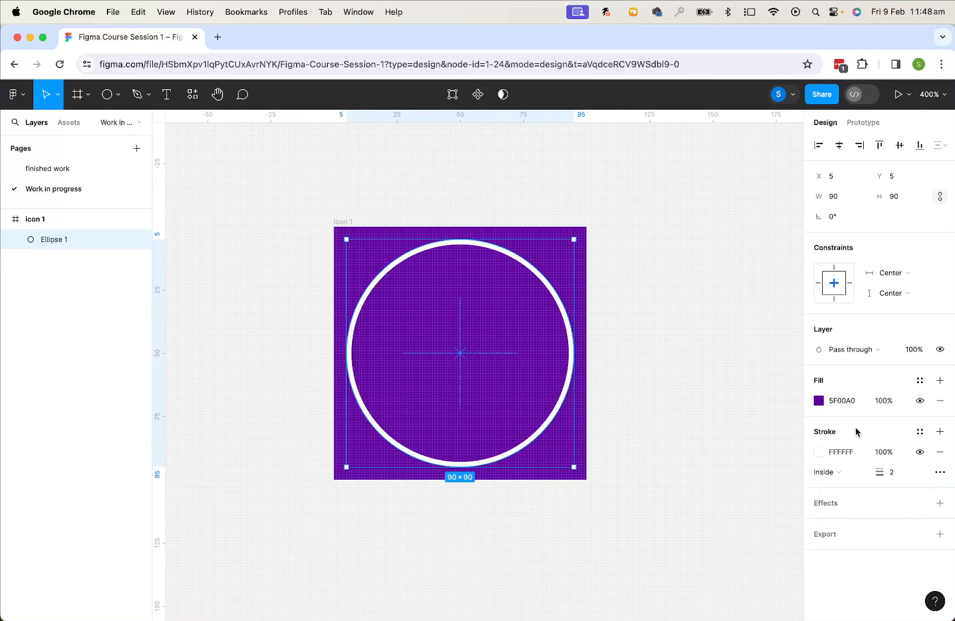
pyautogui.click(673, 393)
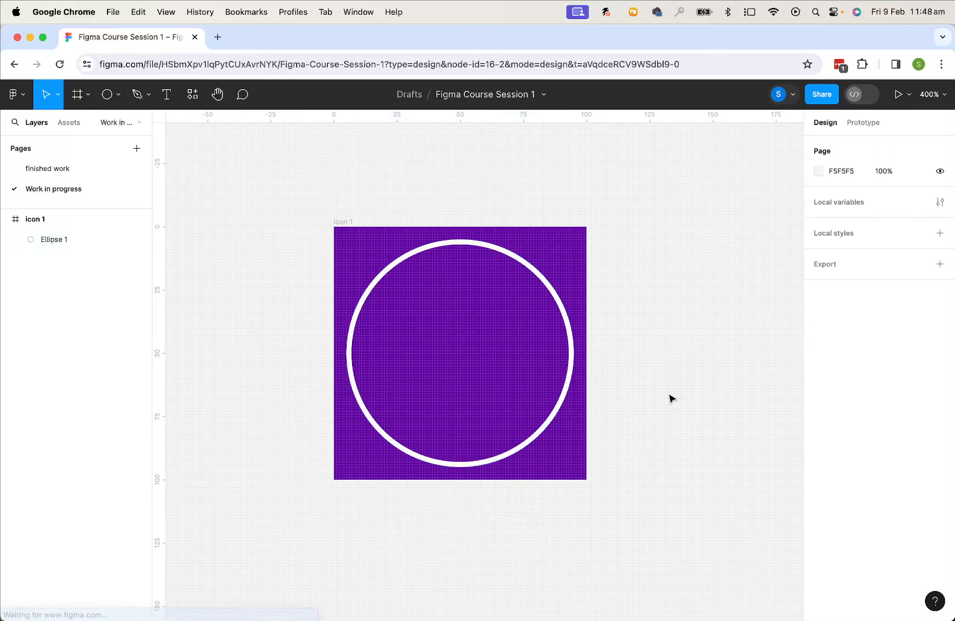
# Examine the reference icons on the finished work page, then return to the Work in progress page
pyautogui.click(88, 167)
pyautogui.press('super+equal')
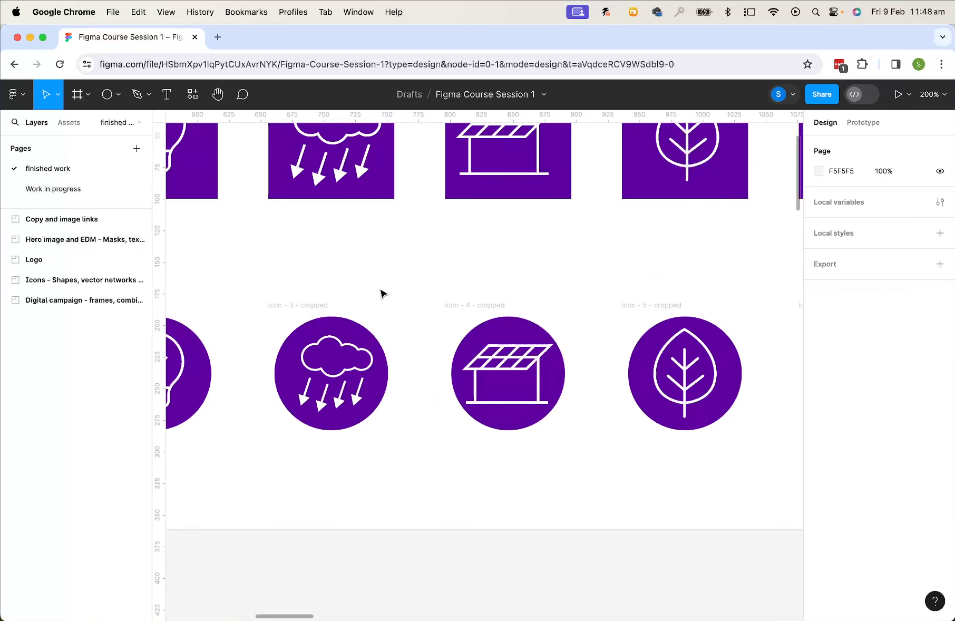
pyautogui.moveTo(313, 246); pyautogui.dragTo(685, 438)
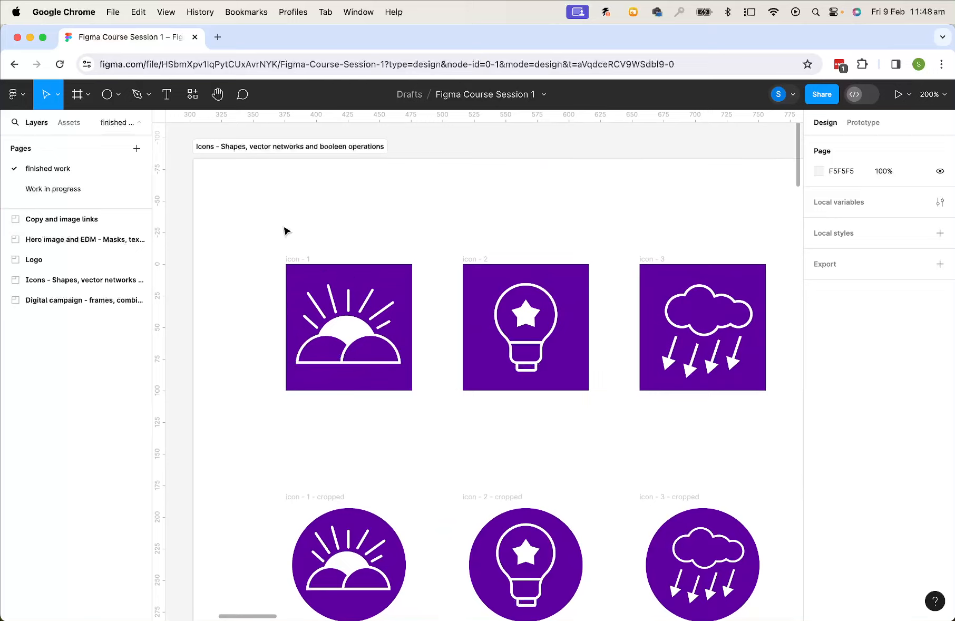
pyautogui.click(71, 188)
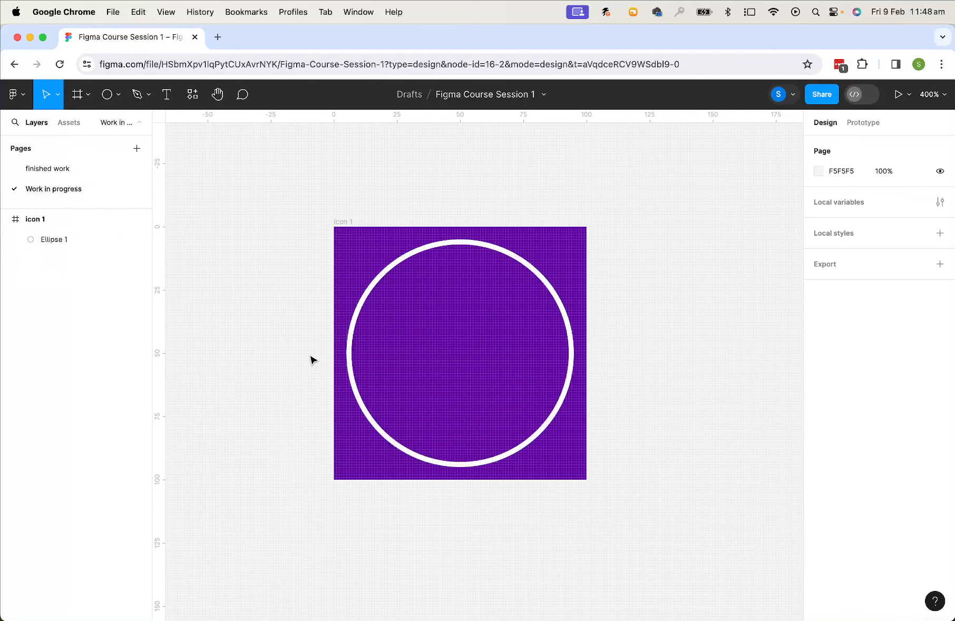
# Draw a rectangle about 95 × 47 covering the lower half of the circle
pyautogui.click(118, 94)
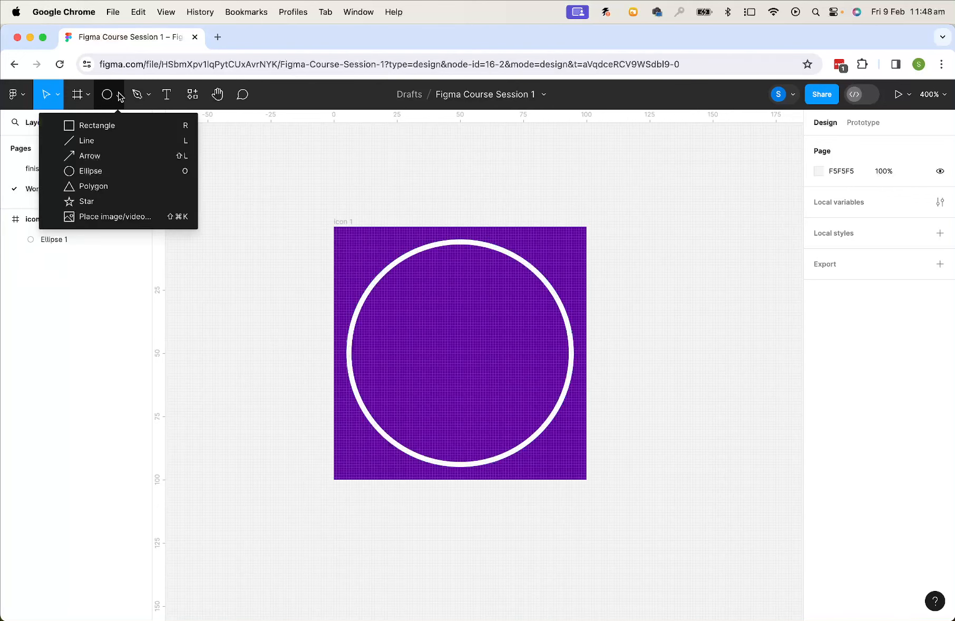
pyautogui.click(93, 126)
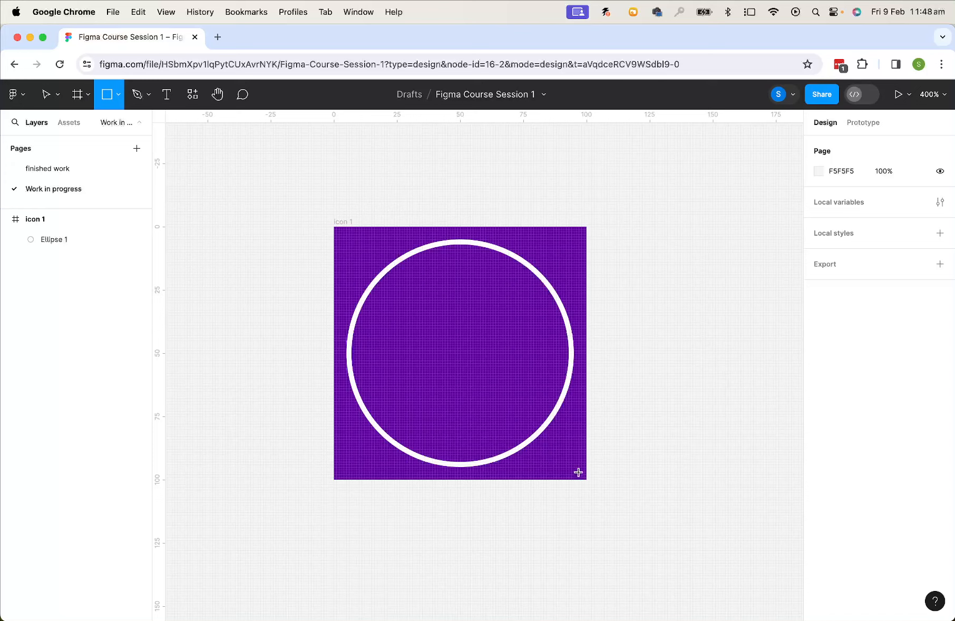
pyautogui.moveTo(579, 472)
pyautogui.mouseDown()
pyautogui.moveTo(426, 452)
pyautogui.moveTo(335, 366)
pyautogui.moveTo(339, 341)
pyautogui.moveTo(339, 351)
pyautogui.mouseUp()
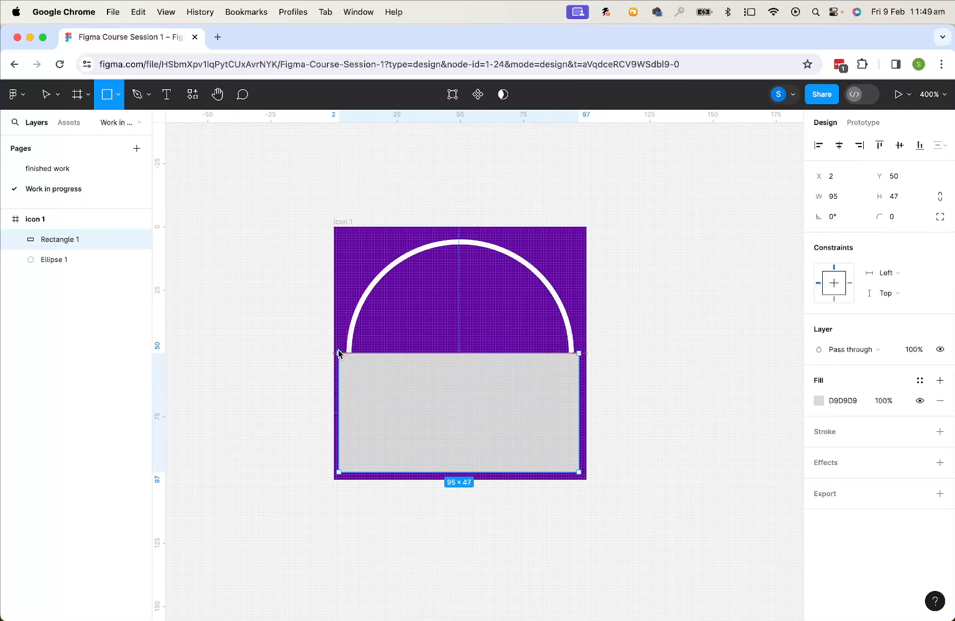
pyautogui.moveTo(338, 349); pyautogui.dragTo(338, 349)
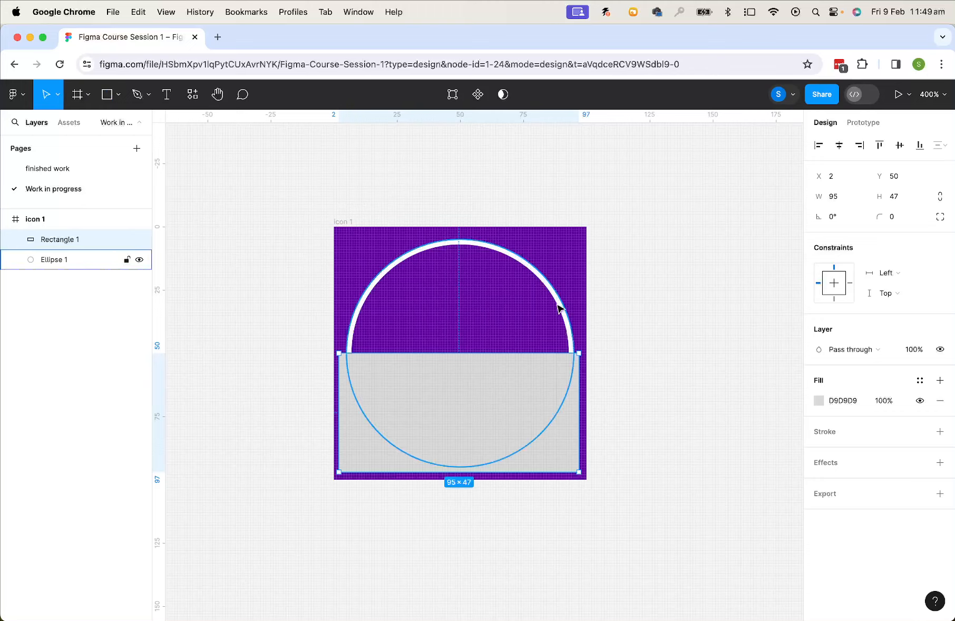
# Select the rectangle together with the circle and apply Subtract selection to leave a semicircle
pyautogui.keyDown('shift'); pyautogui.click(558, 308); pyautogui.keyUp('shift')
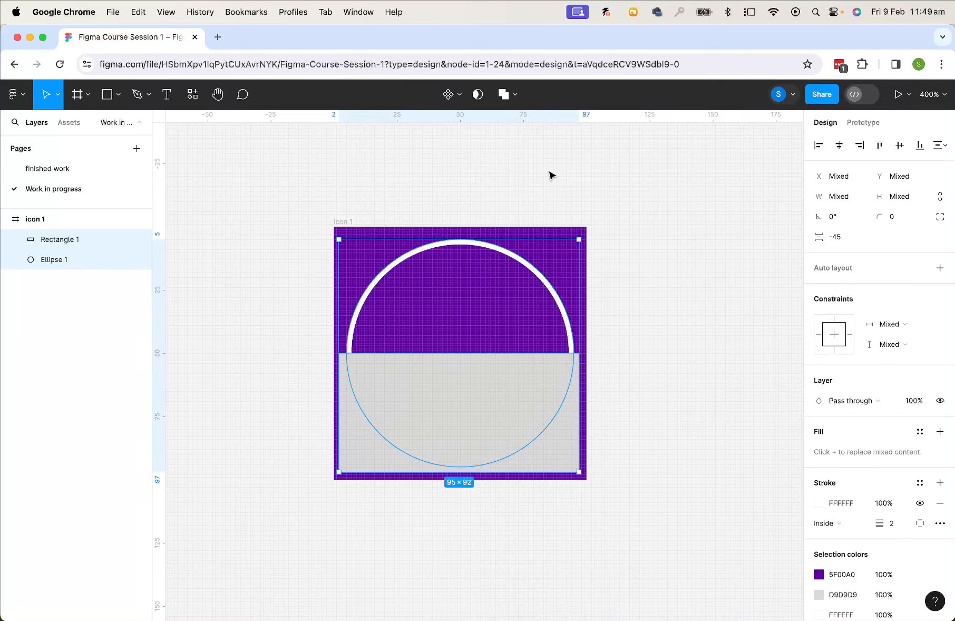
pyautogui.click(514, 98)
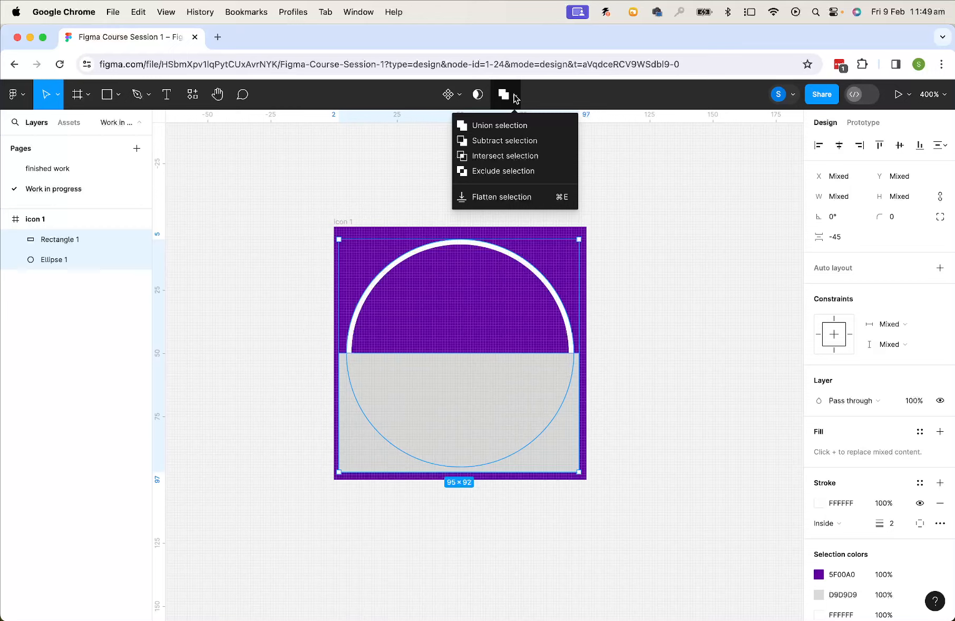
pyautogui.click(507, 141)
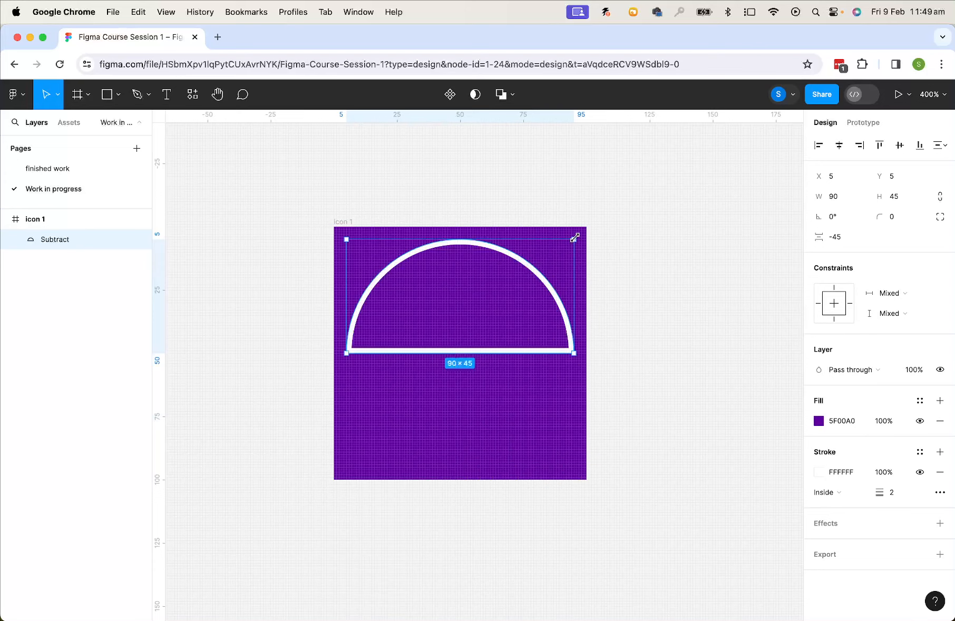
# Scale the semicircle down to about 54 × 27 and move it to about X 6, Y 44
pyautogui.moveTo(574, 238); pyautogui.dragTo(419, 285)
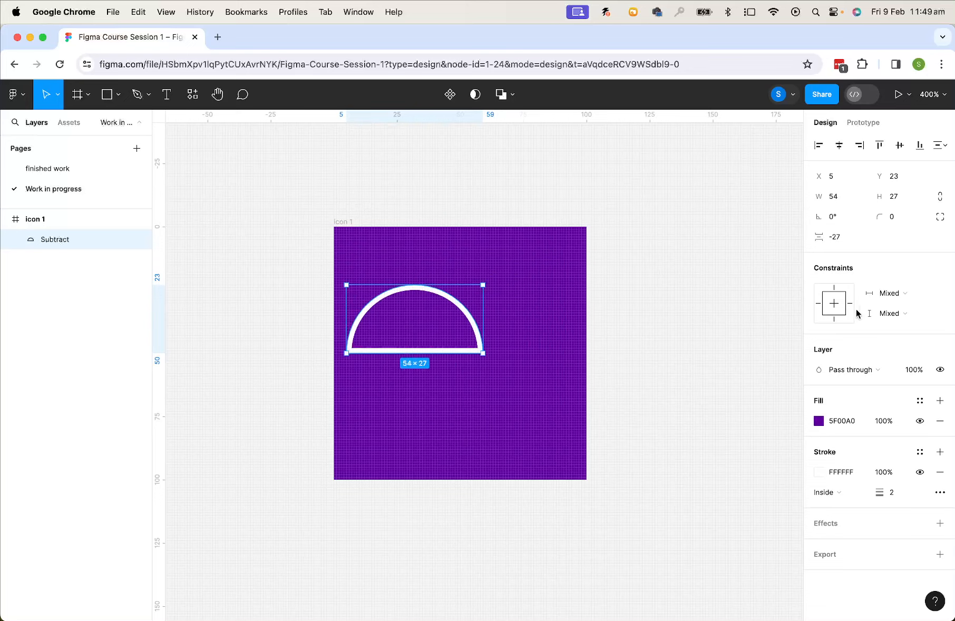
pyautogui.moveTo(459, 311); pyautogui.dragTo(460, 361)
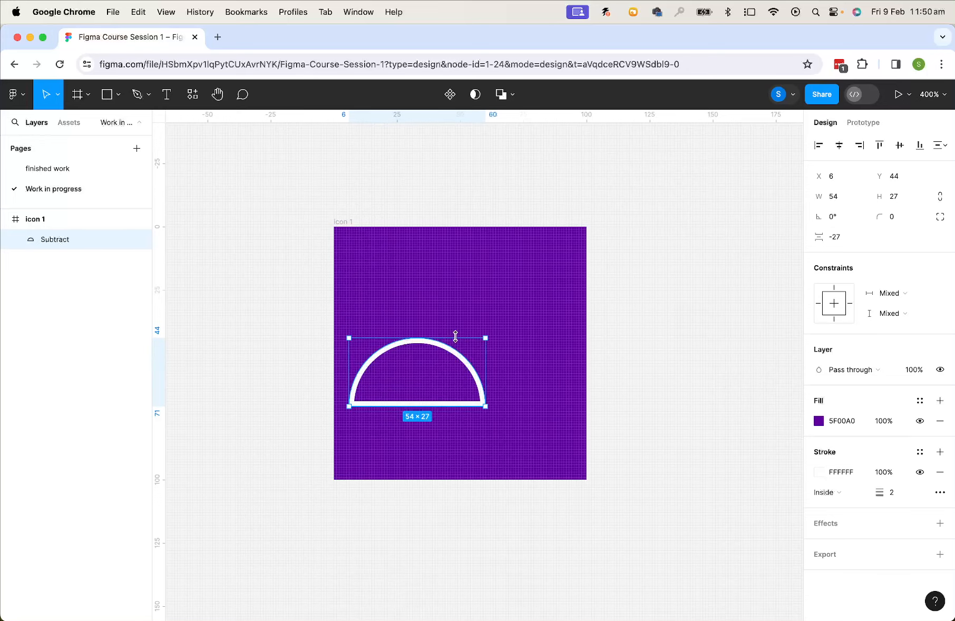
# Duplicate the semicircle and move the copy right to about X 43, Y 44
pyautogui.click(19, 99)
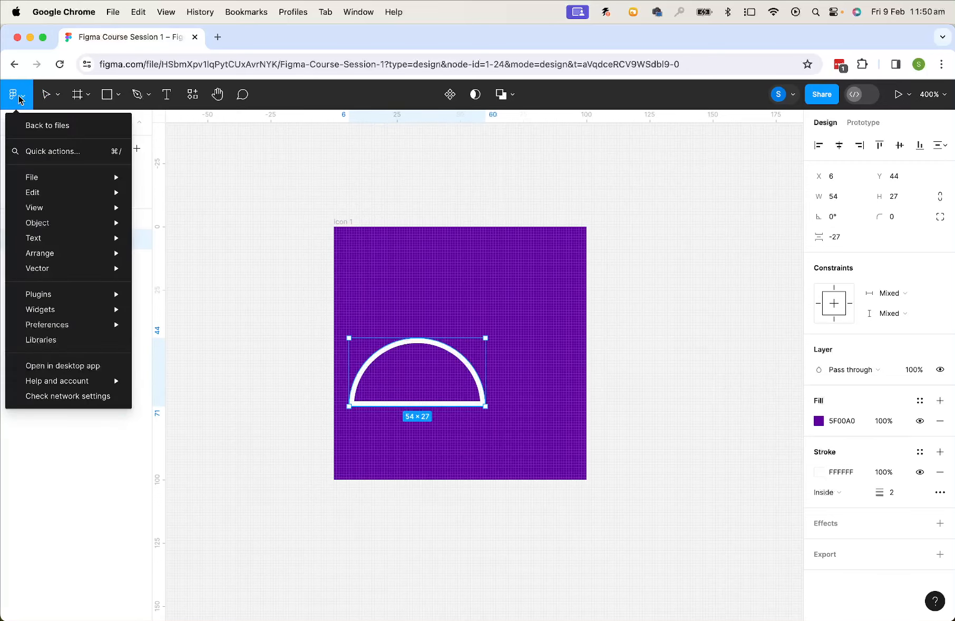
pyautogui.moveTo(60, 197)
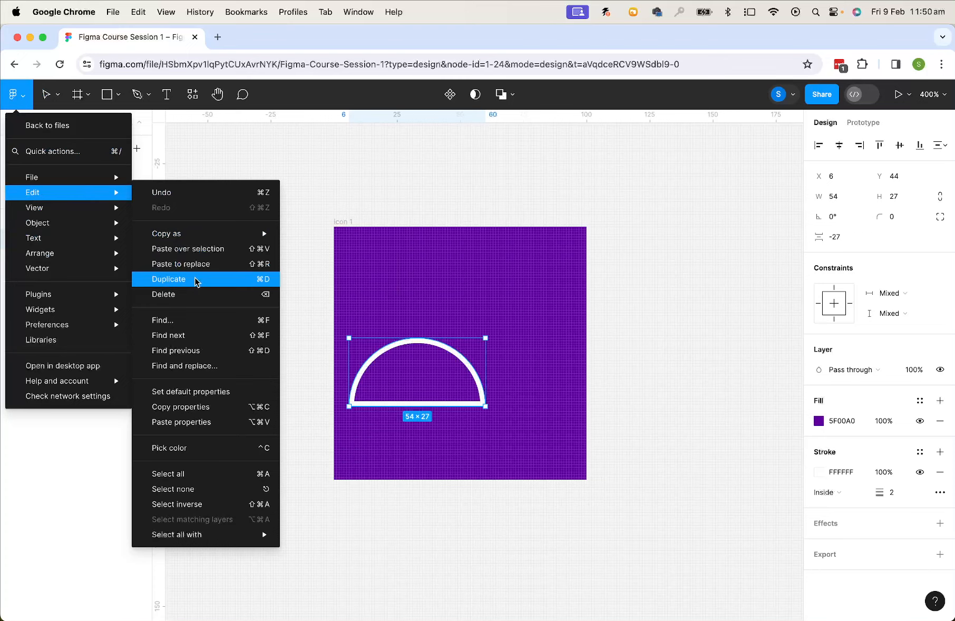
pyautogui.click(399, 188)
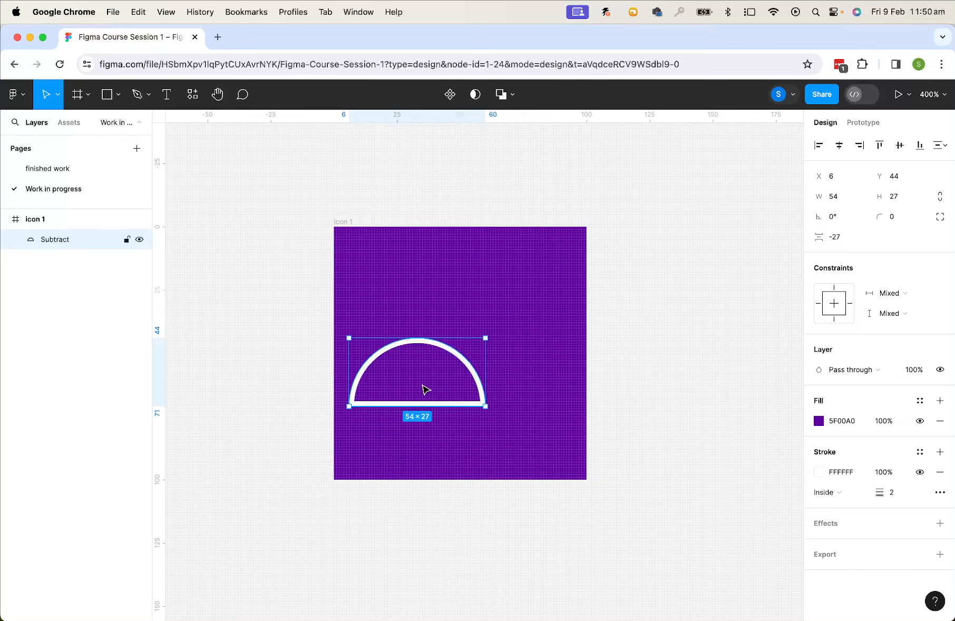
pyautogui.moveTo(422, 384); pyautogui.dragTo(532, 382)
pyautogui.press('alt')
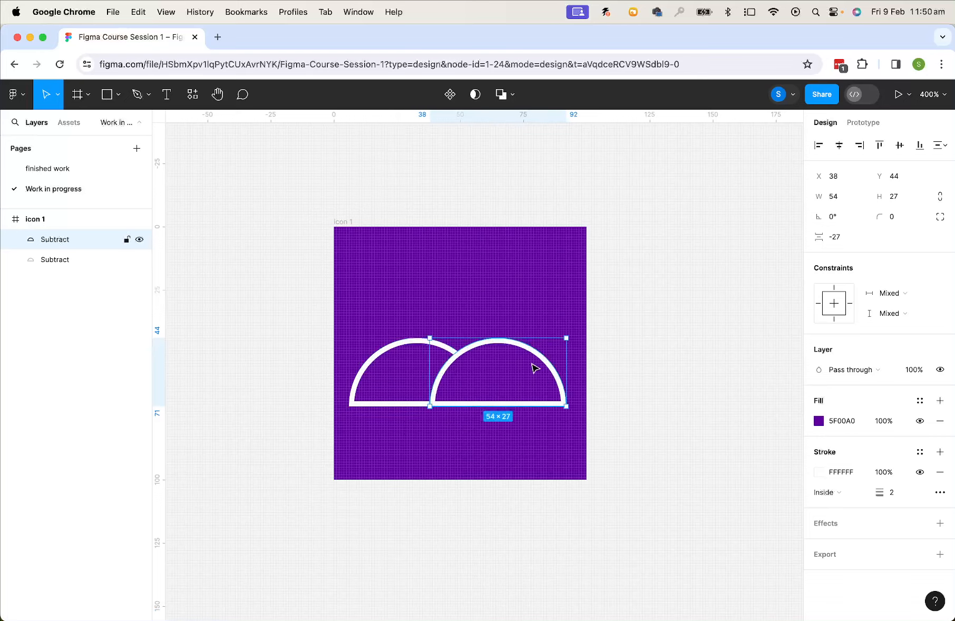
pyautogui.moveTo(529, 369); pyautogui.dragTo(541, 369)
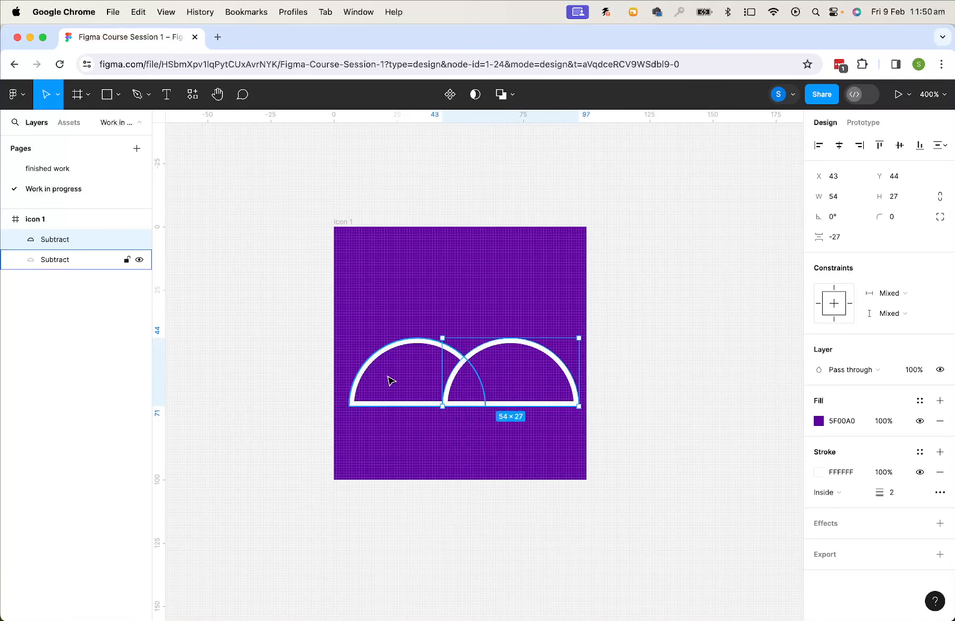
# Make another copy of the left semicircle at about X 23, Y 31 and send it to the back
pyautogui.moveTo(390, 381); pyautogui.dragTo(437, 351)
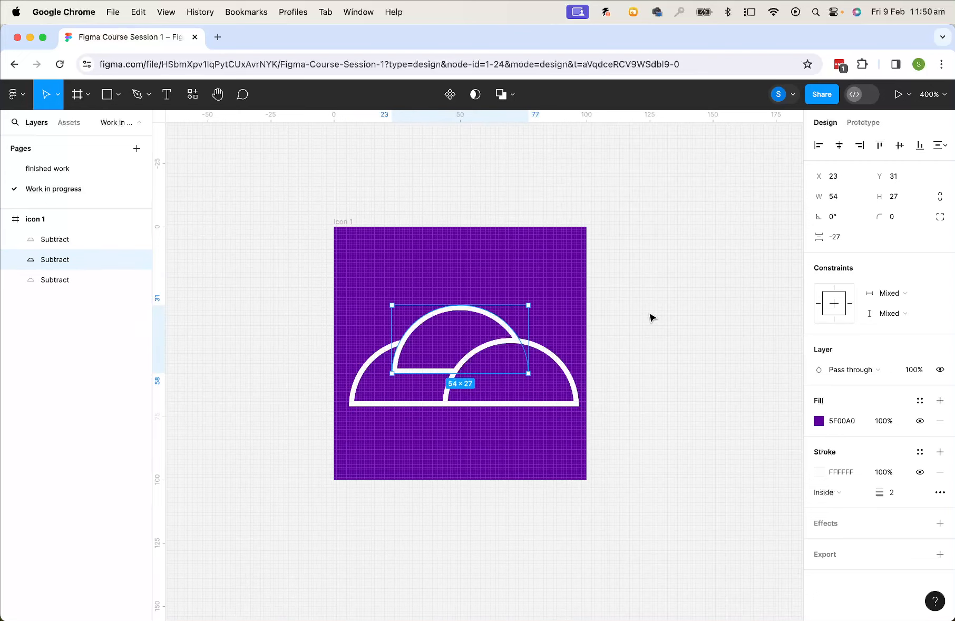
pyautogui.rightClick(465, 335)
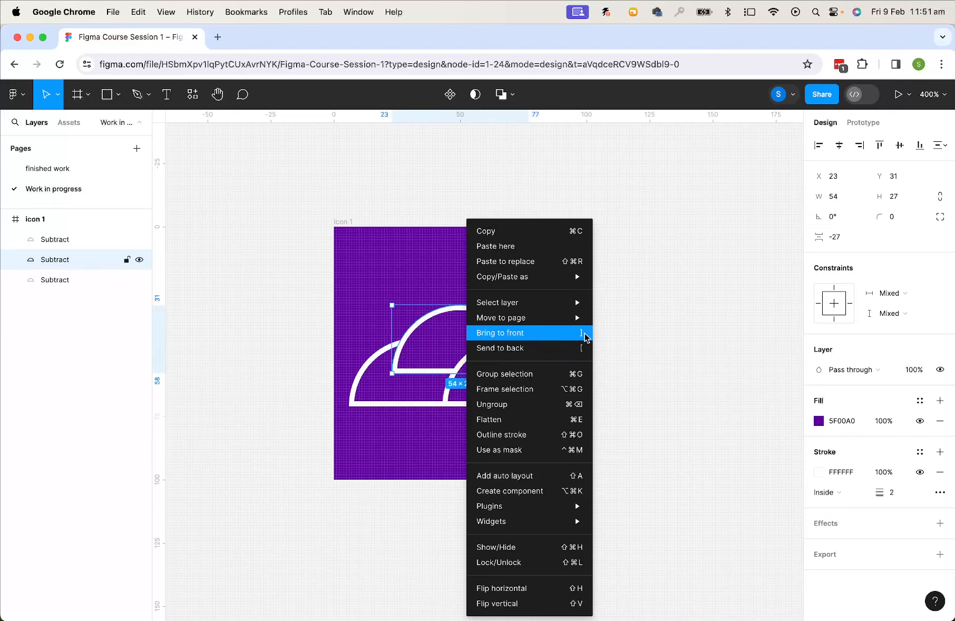
pyautogui.click(525, 348)
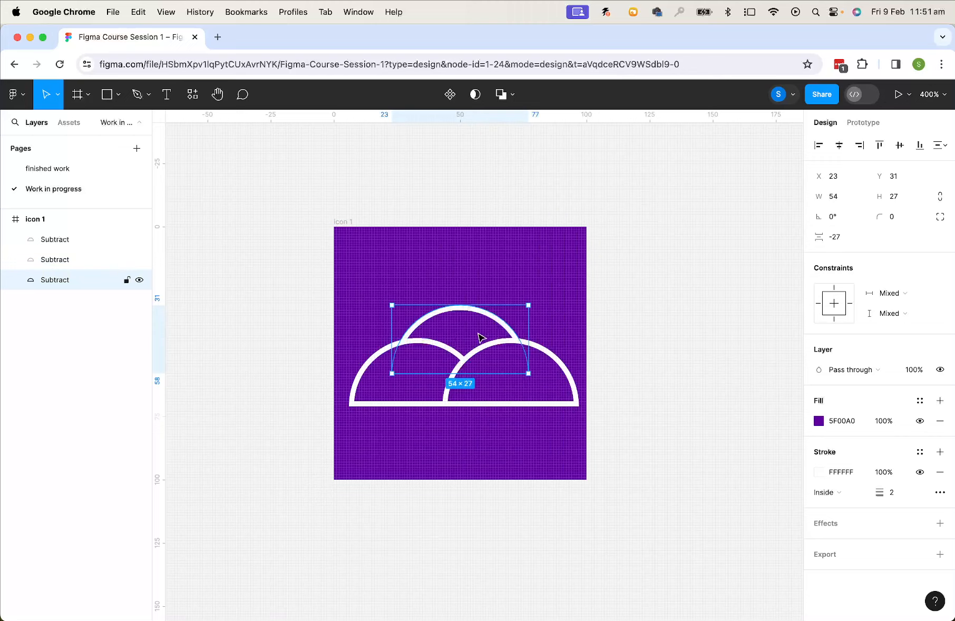
# Change the back semicircle's fill to white FFFFFF
pyautogui.click(818, 421)
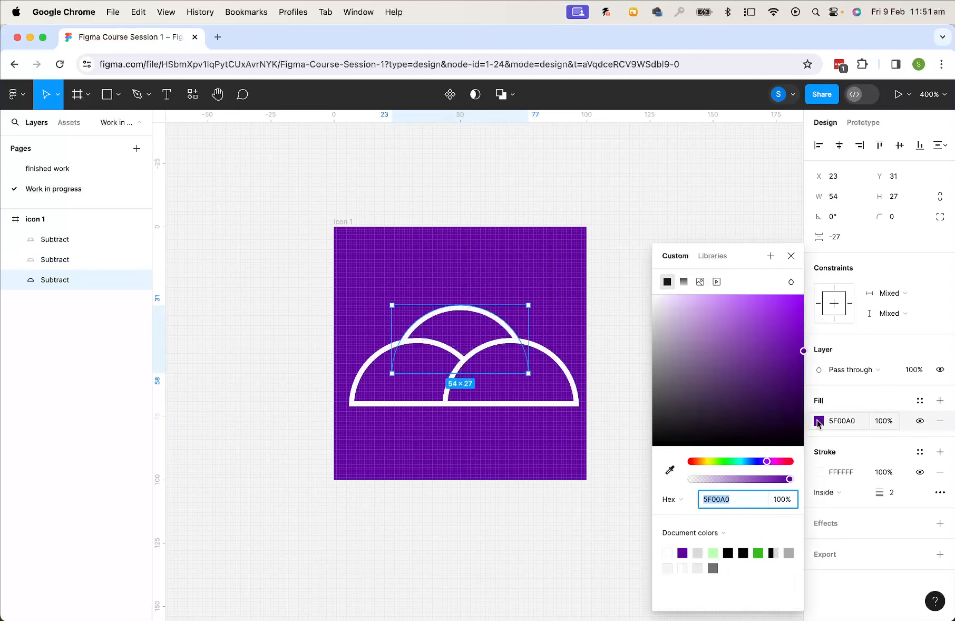
pyautogui.click(667, 553)
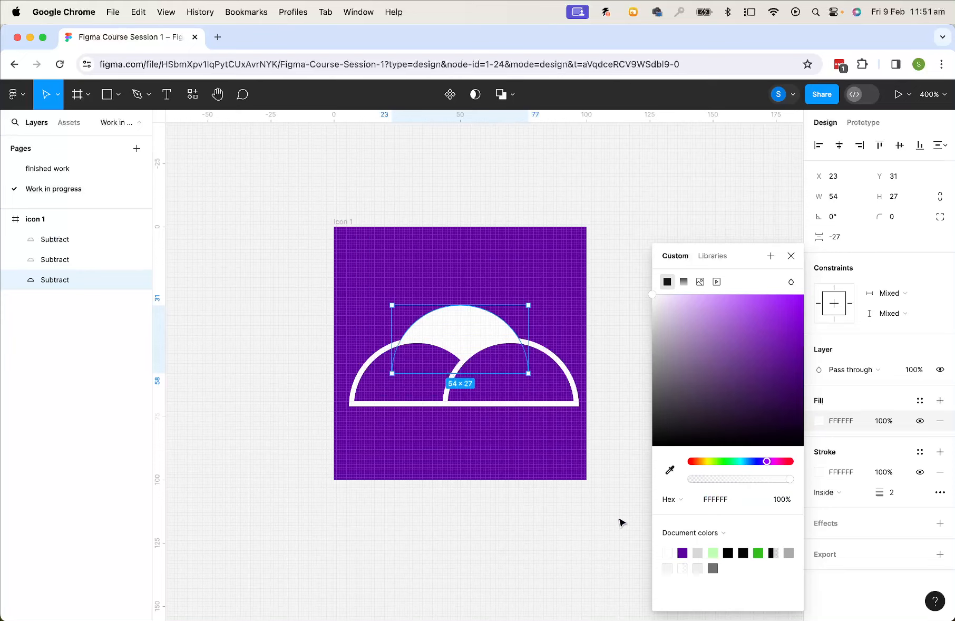
pyautogui.click(620, 522)
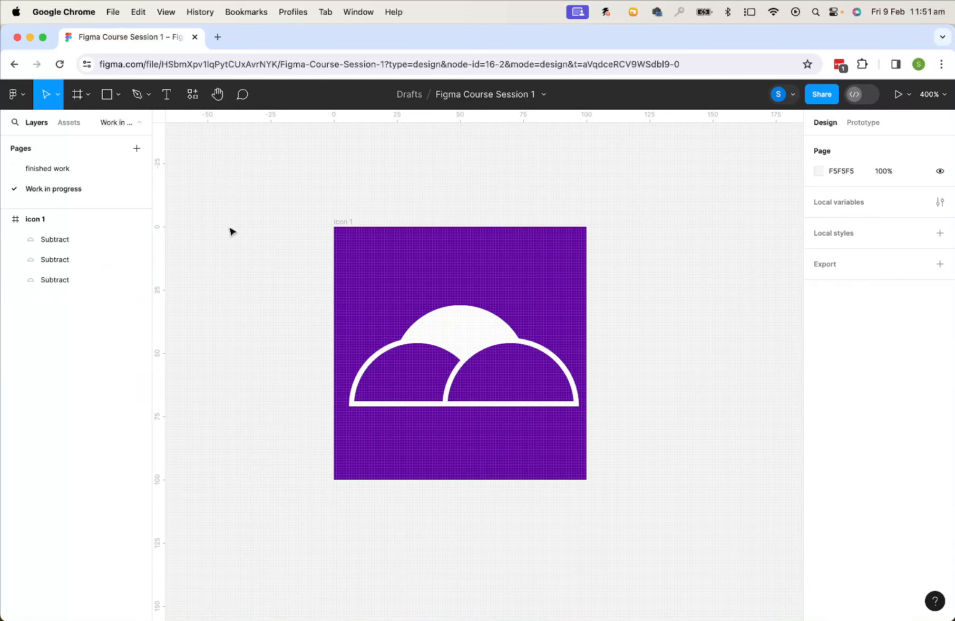
# Draw three slanted ray lines, about 16, 24 and 20 long, above the left side of the sun
pyautogui.click(118, 96)
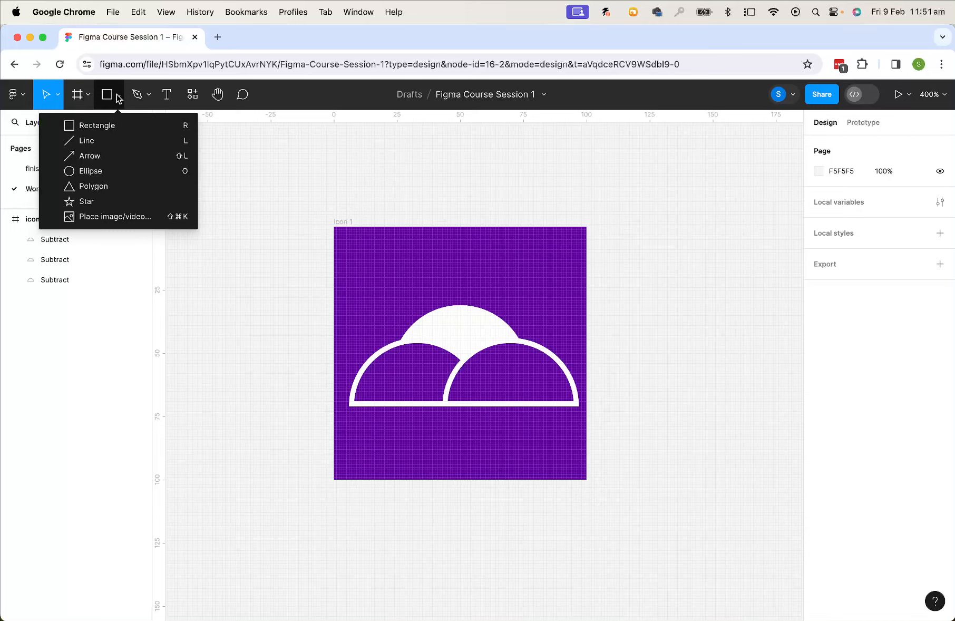
pyautogui.click(102, 140)
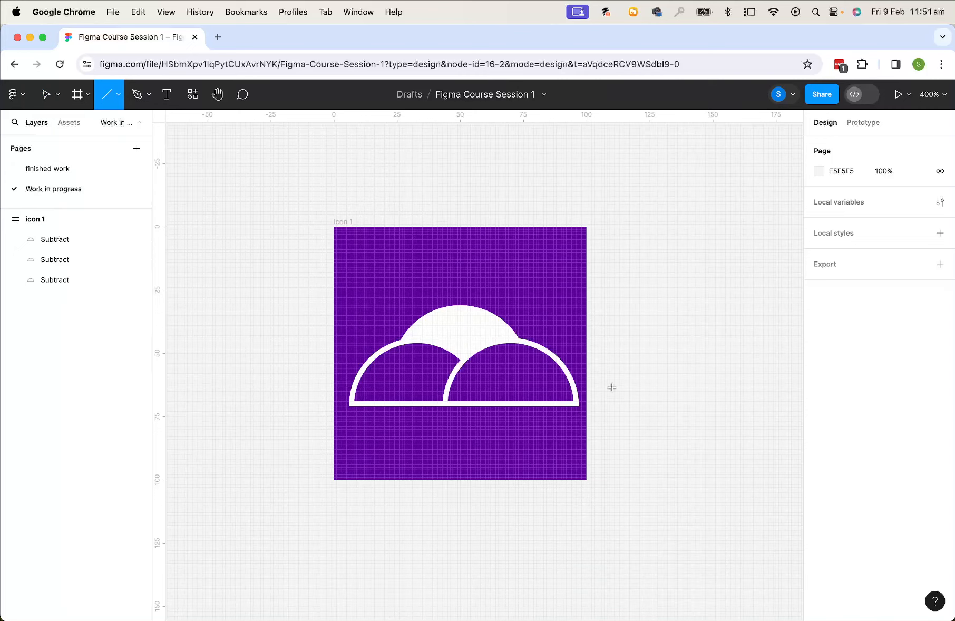
pyautogui.moveTo(397, 325); pyautogui.dragTo(368, 300)
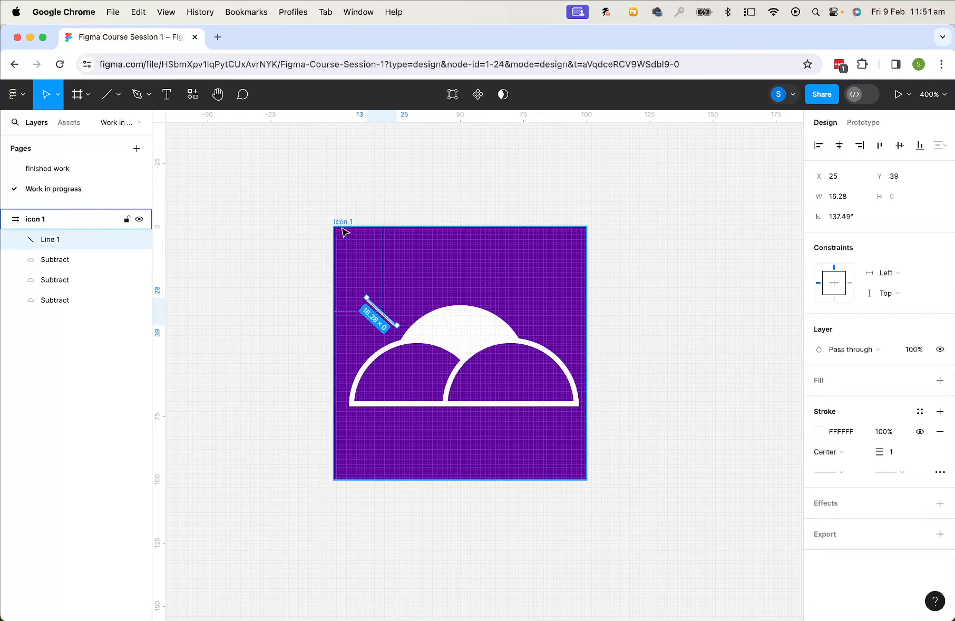
pyautogui.click(120, 99)
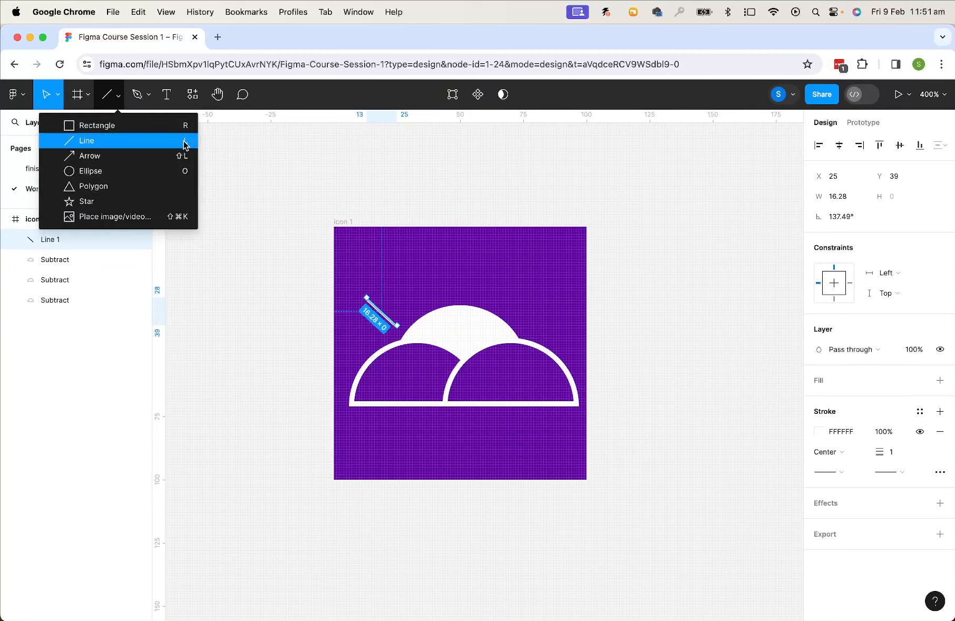
pyautogui.click(134, 140)
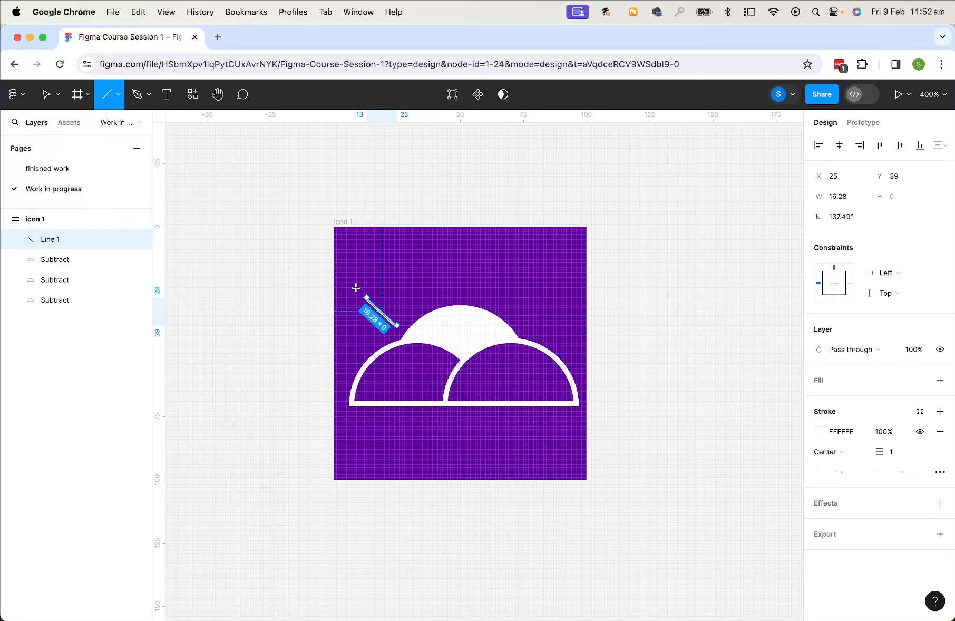
pyautogui.moveTo(412, 310); pyautogui.dragTo(374, 262)
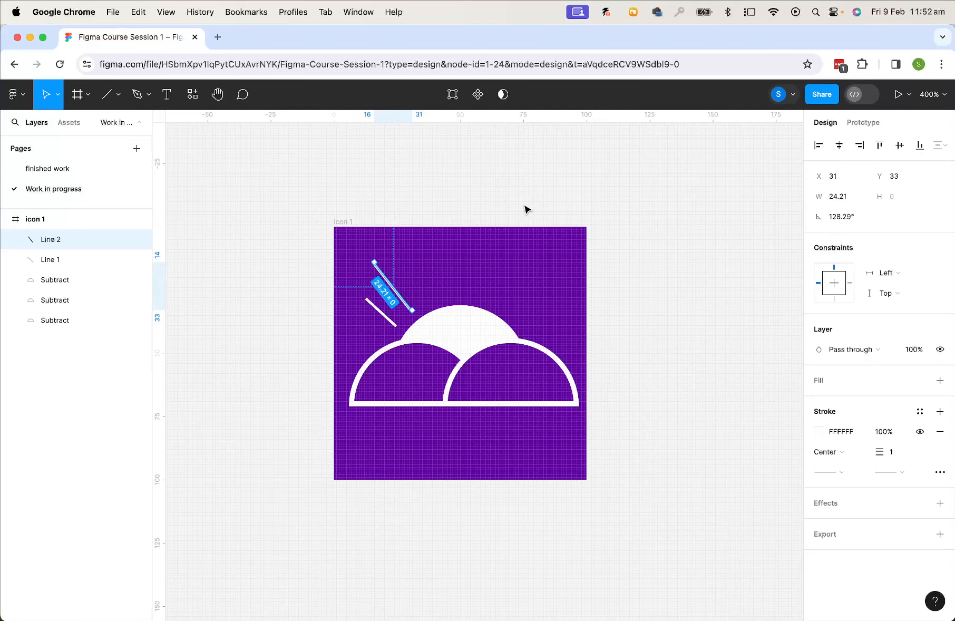
pyautogui.press('l')
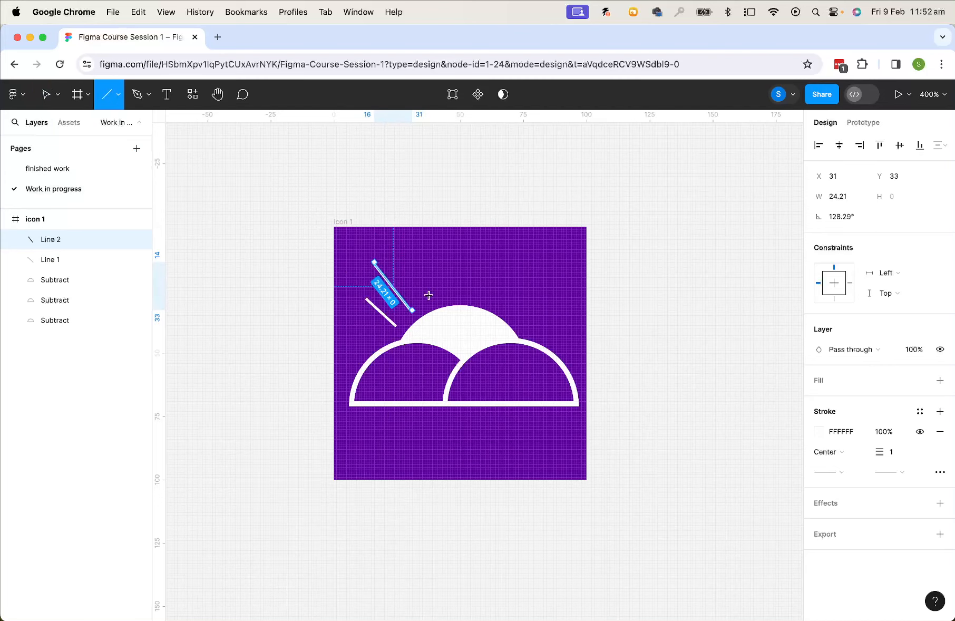
pyautogui.moveTo(432, 299); pyautogui.dragTo(411, 256)
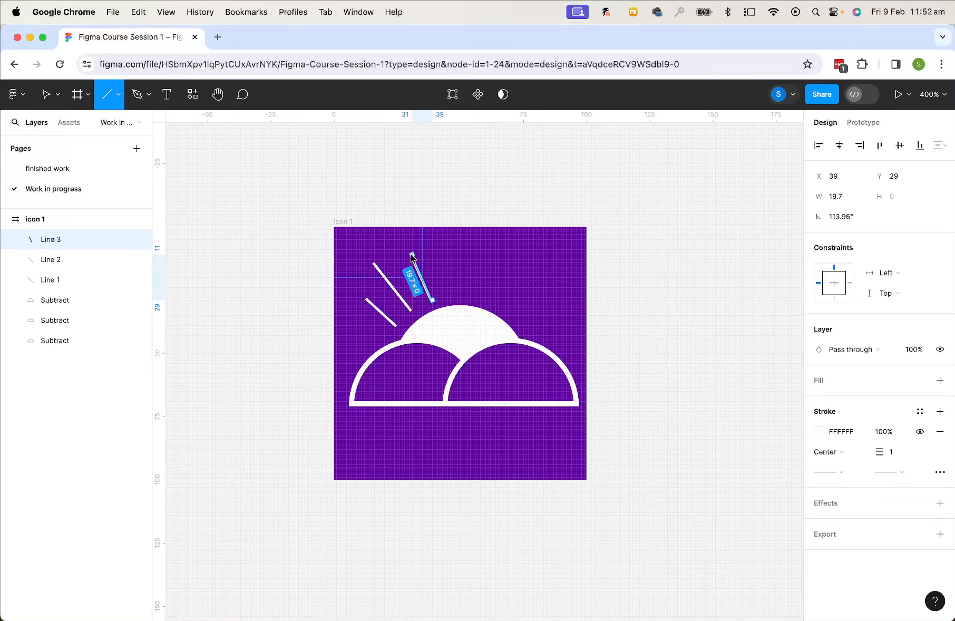
# Draw four more ray lines above the sun: a vertical one about 16 long and three slanting right
pyautogui.click(105, 95)
pyautogui.moveTo(452, 295); pyautogui.dragTo(453, 254)
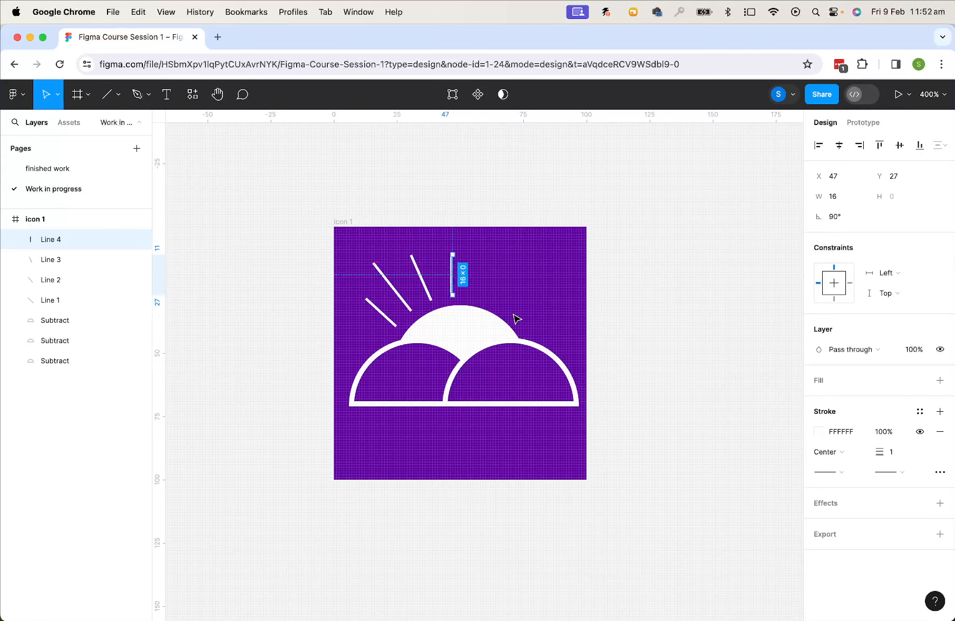
pyautogui.press('l')
pyautogui.moveTo(475, 298); pyautogui.dragTo(497, 246)
pyautogui.press('l')
pyautogui.moveTo(503, 308); pyautogui.dragTo(535, 267)
pyautogui.press('l')
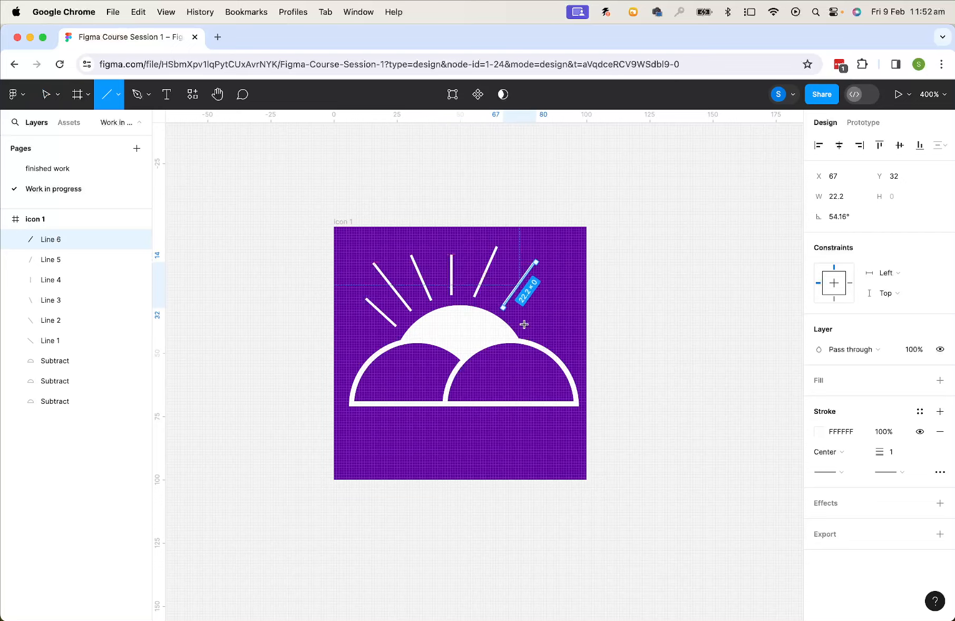
pyautogui.moveTo(520, 326); pyautogui.dragTo(548, 300)
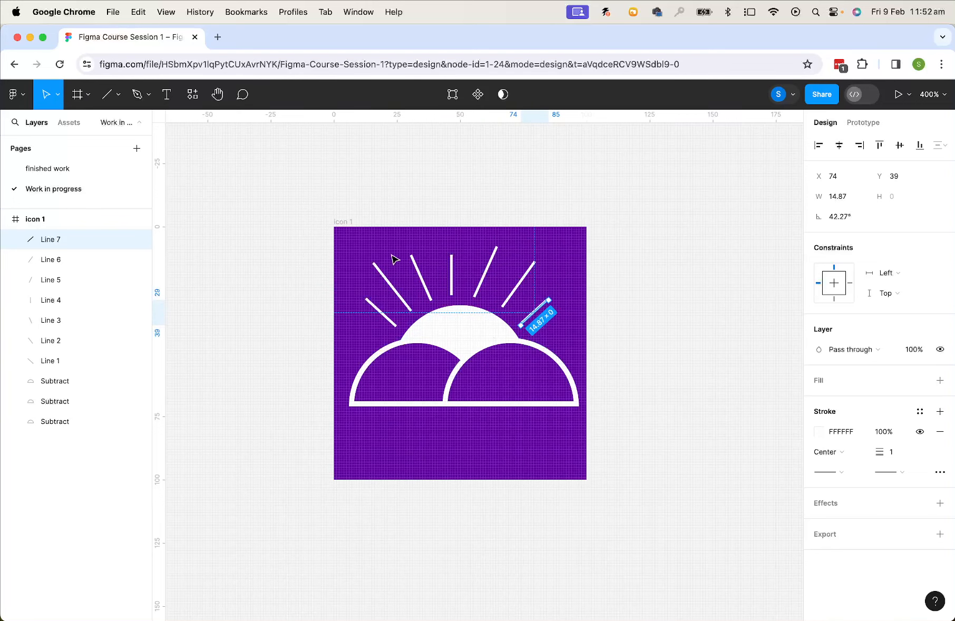
# Select all seven ray lines and set their stroke weight to 2
pyautogui.moveTo(352, 252); pyautogui.dragTo(539, 285)
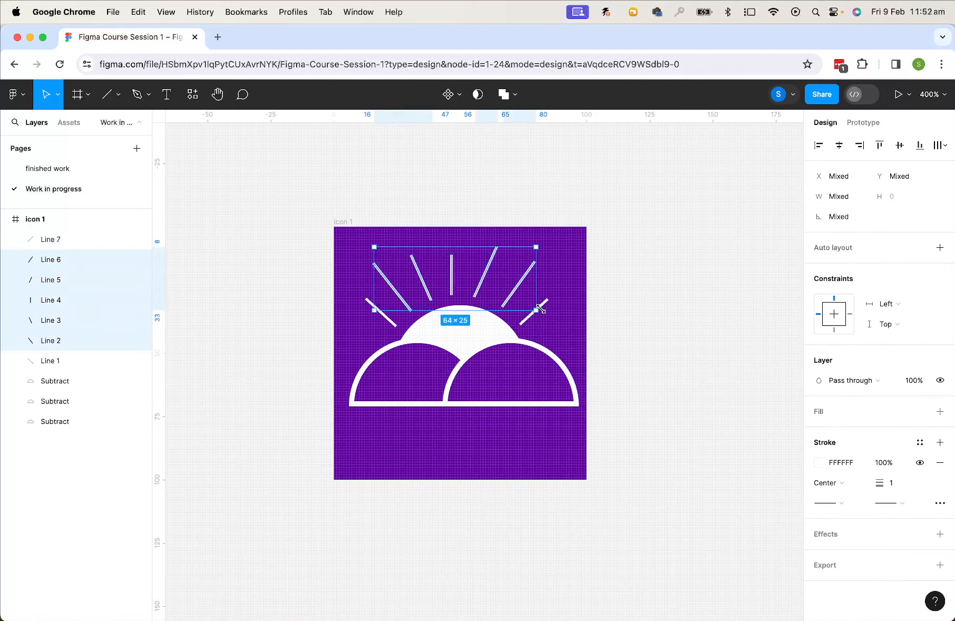
pyautogui.click(539, 306)
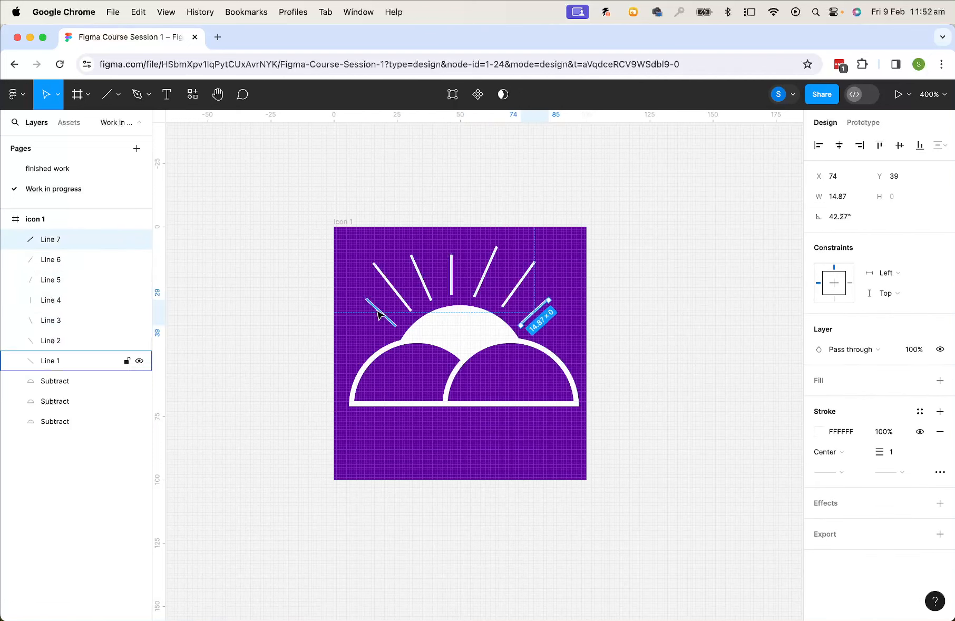
pyautogui.click(378, 314)
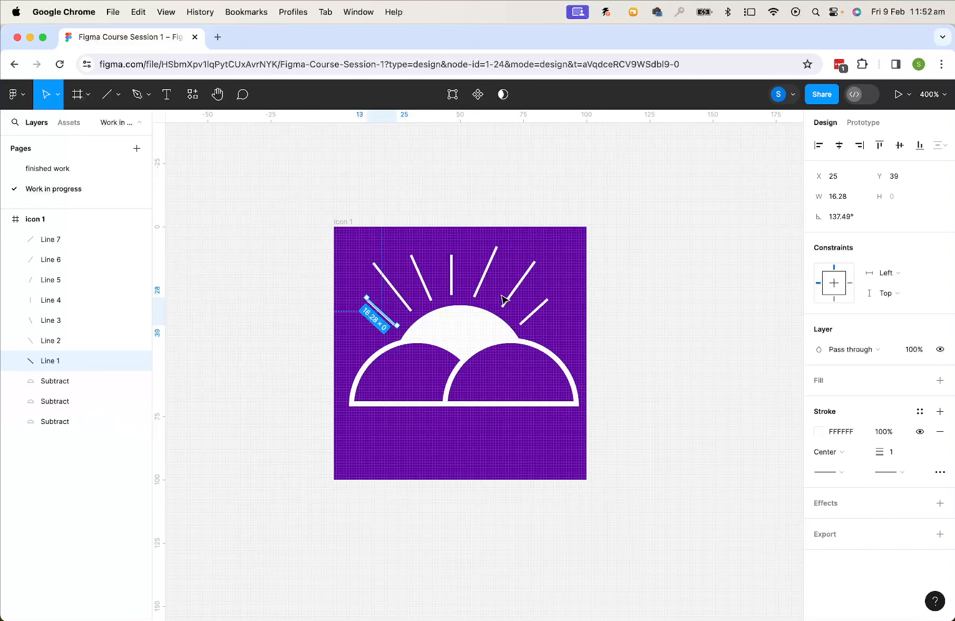
pyautogui.click(559, 332)
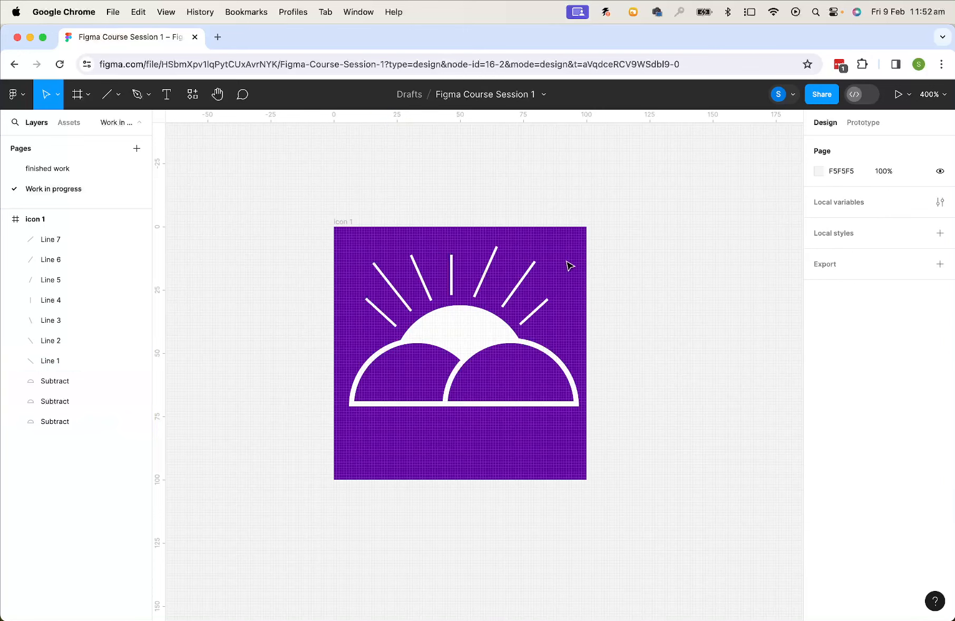
pyautogui.moveTo(566, 259); pyautogui.dragTo(364, 311)
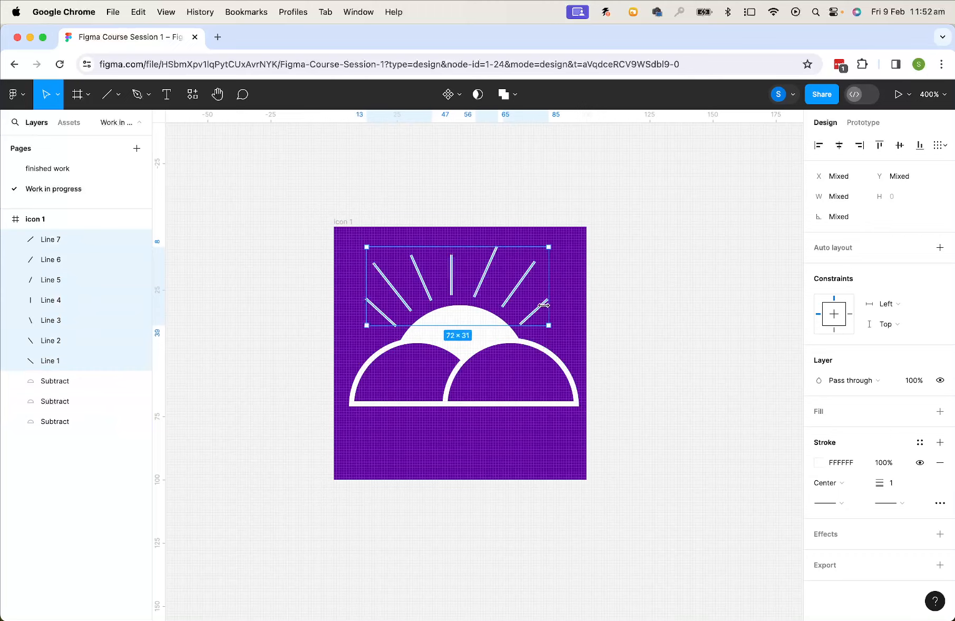
pyautogui.click(580, 307)
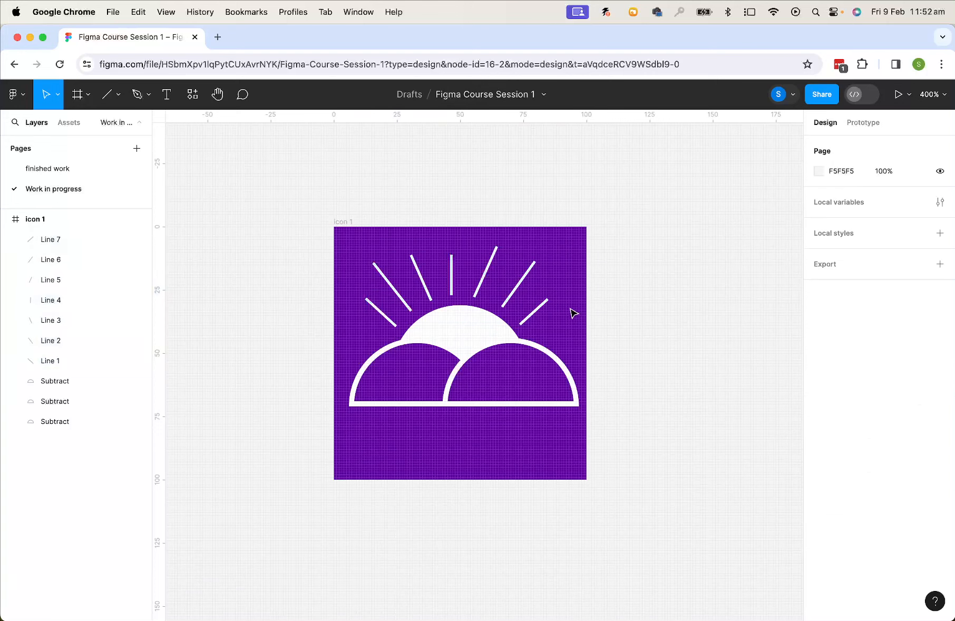
pyautogui.moveTo(569, 307); pyautogui.dragTo(395, 262)
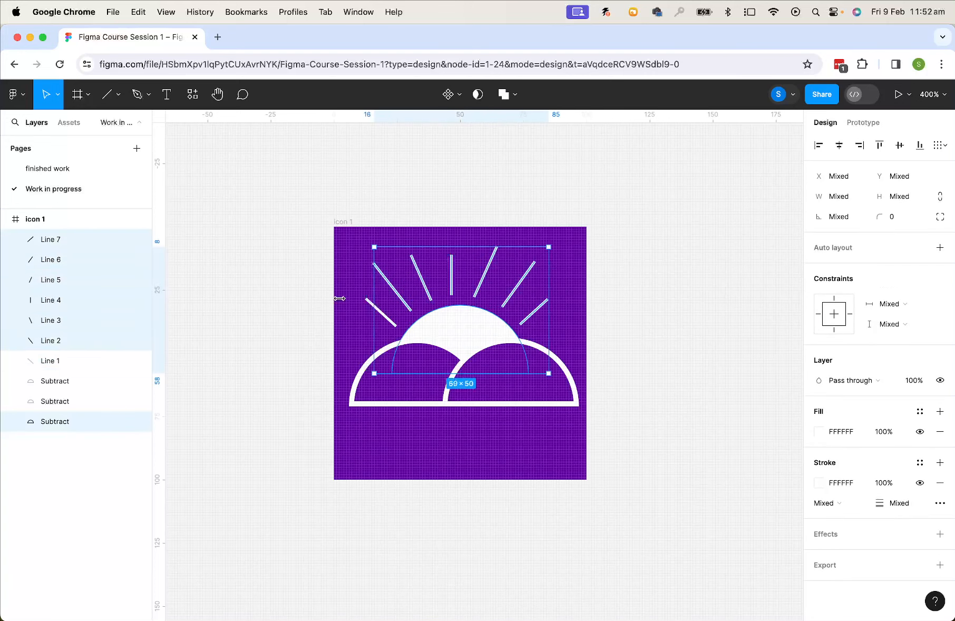
pyautogui.moveTo(341, 235); pyautogui.dragTo(563, 309)
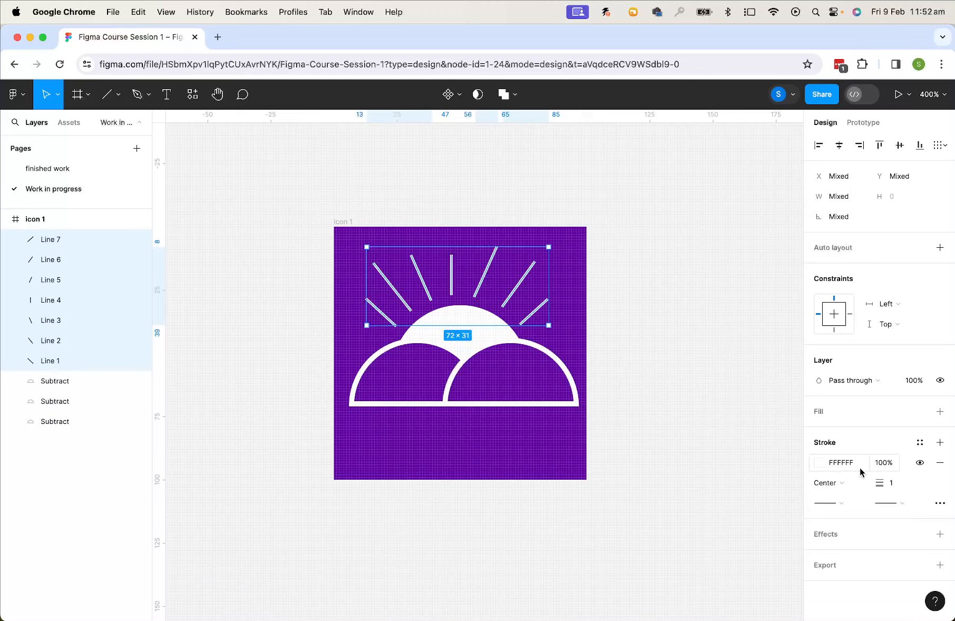
pyautogui.click(898, 486)
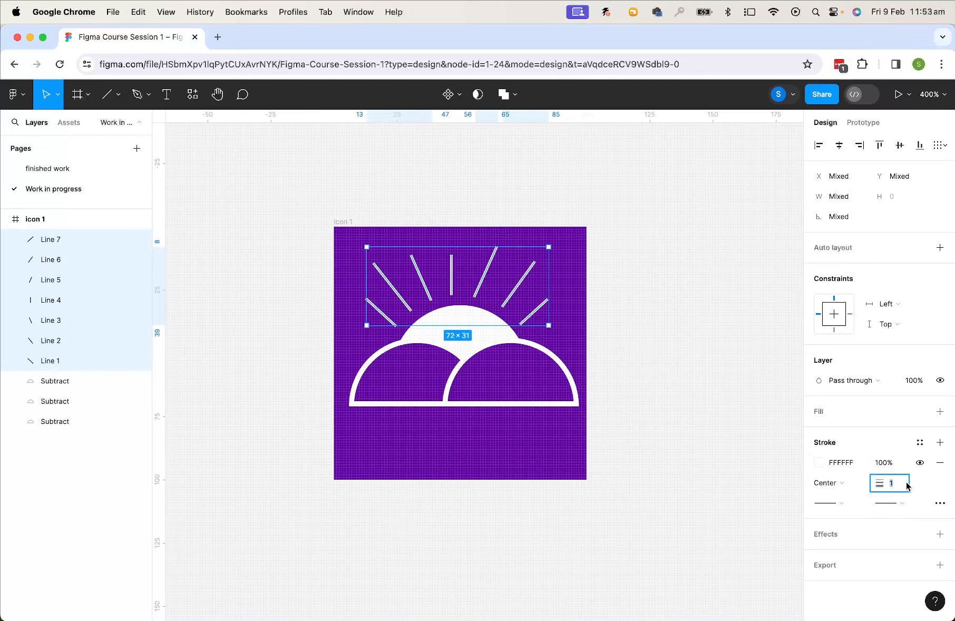
pyautogui.write('2')
pyautogui.press('Return')
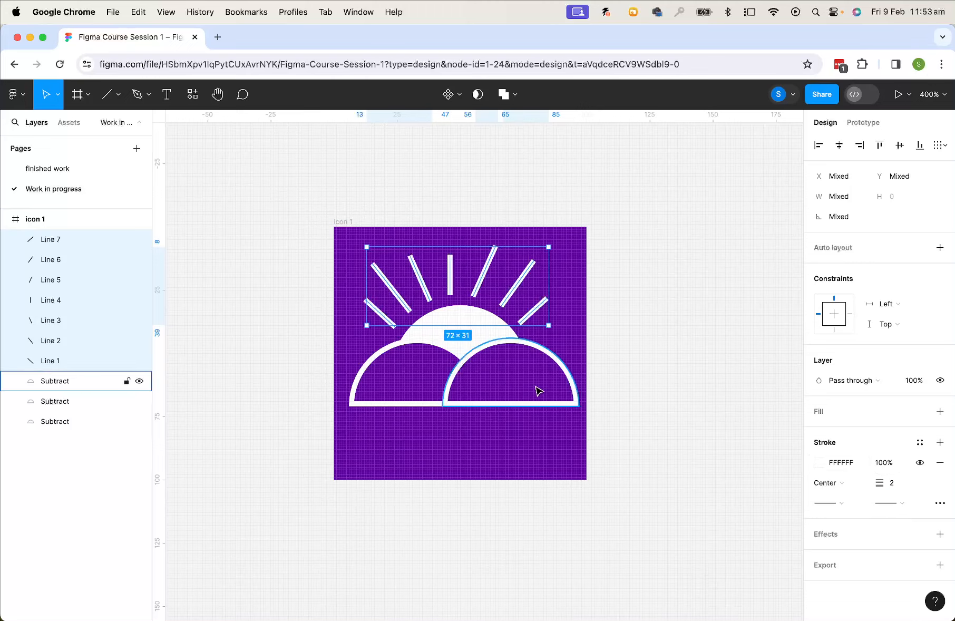
# Set both the start and end points of the selected ray lines to Round caps
pyautogui.click(839, 502)
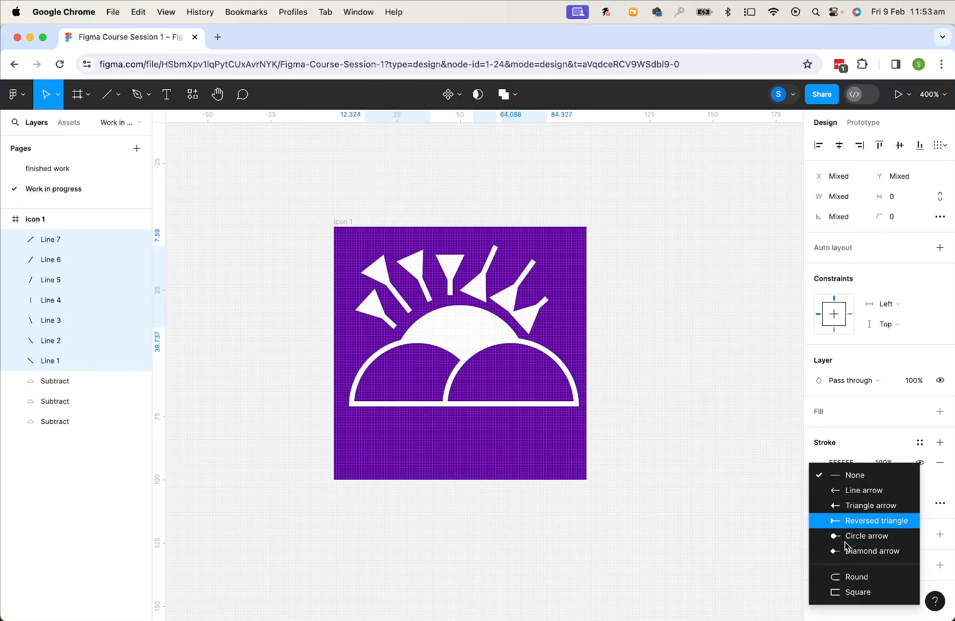
pyautogui.click(844, 578)
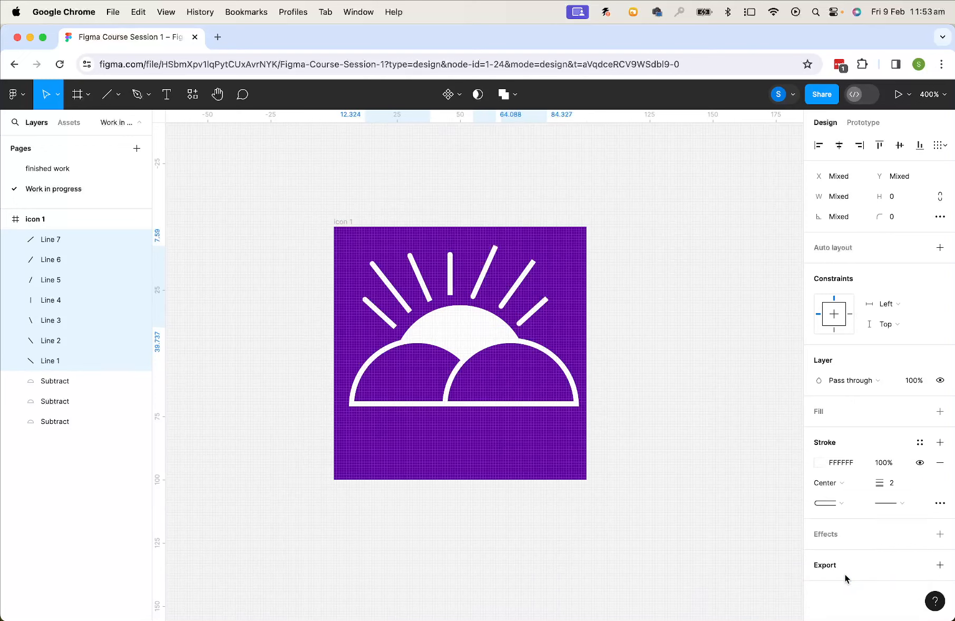
pyautogui.click(902, 504)
pyautogui.moveTo(868, 603)
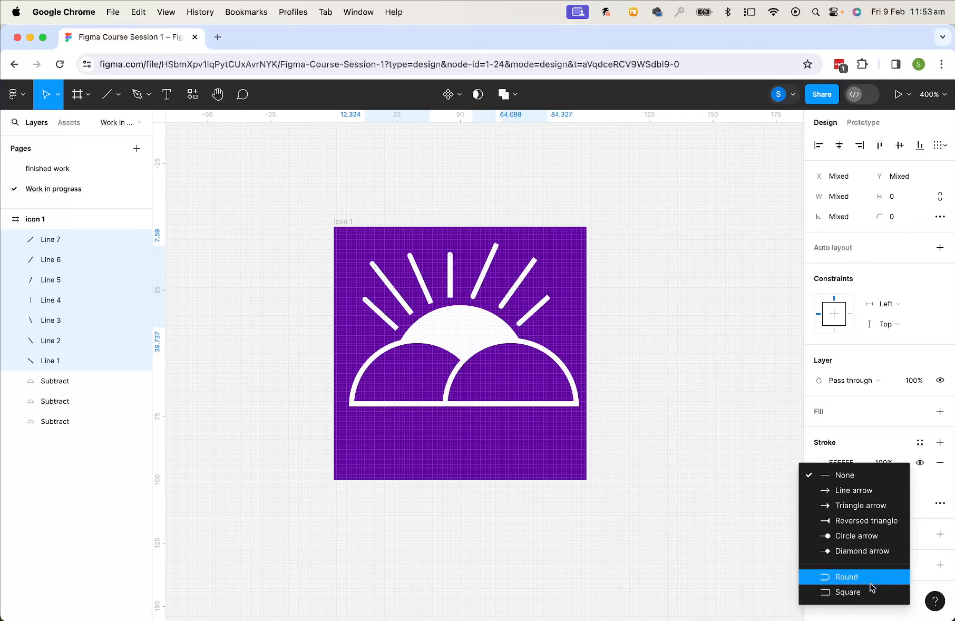
pyautogui.click(870, 584)
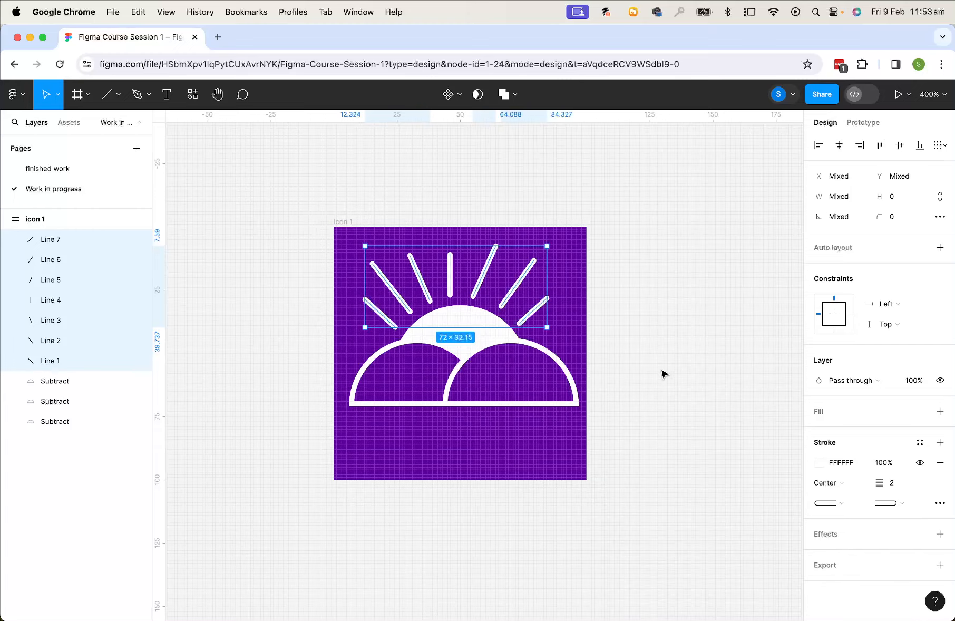
pyautogui.click(663, 373)
pyautogui.press('-')
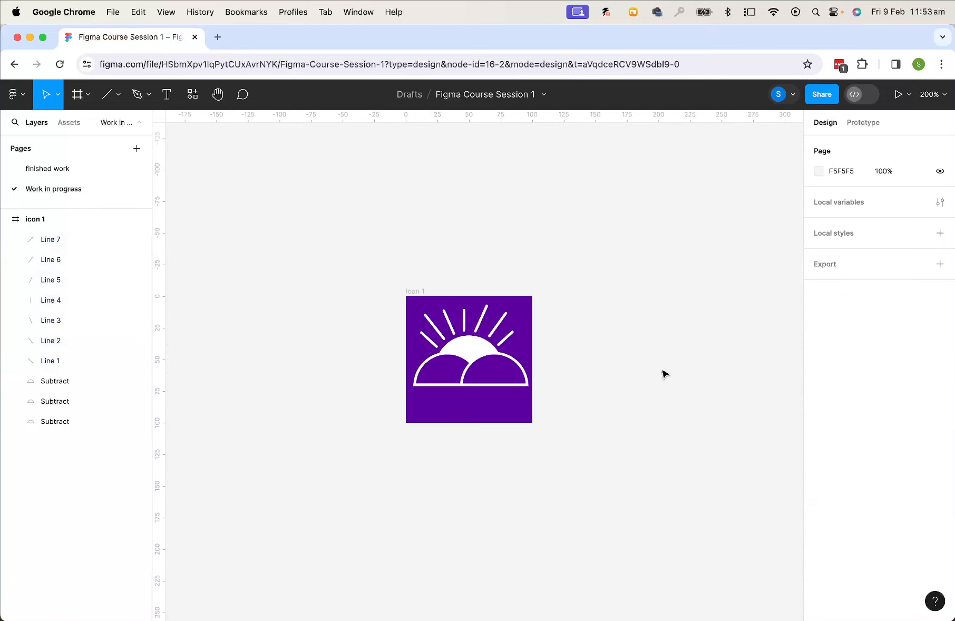
pyautogui.moveTo(573, 313); pyautogui.dragTo(417, 390)
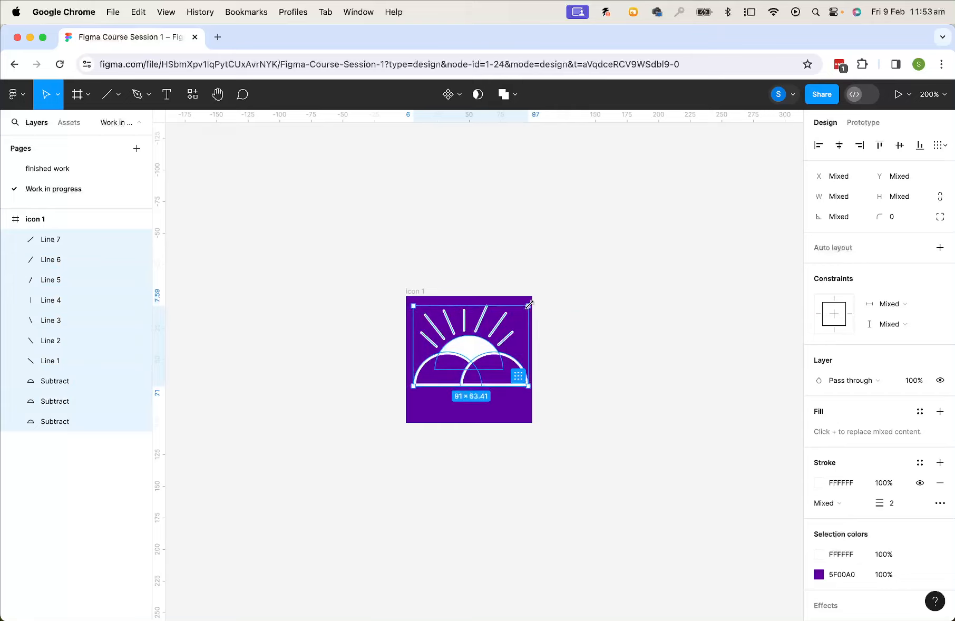
pyautogui.press('alt')
pyautogui.moveTo(528, 305); pyautogui.dragTo(513, 312)
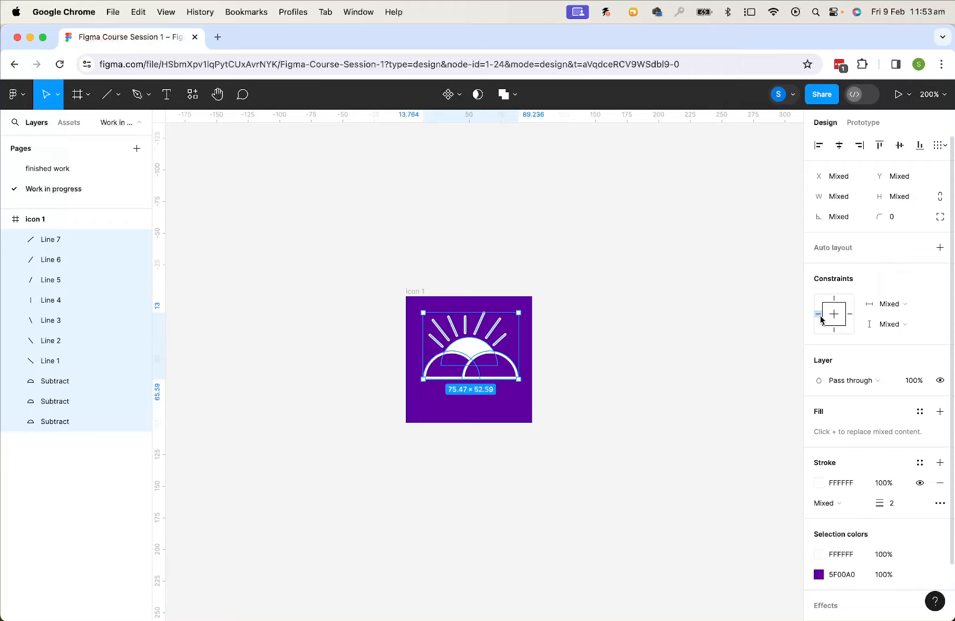
pyautogui.press('super+z')
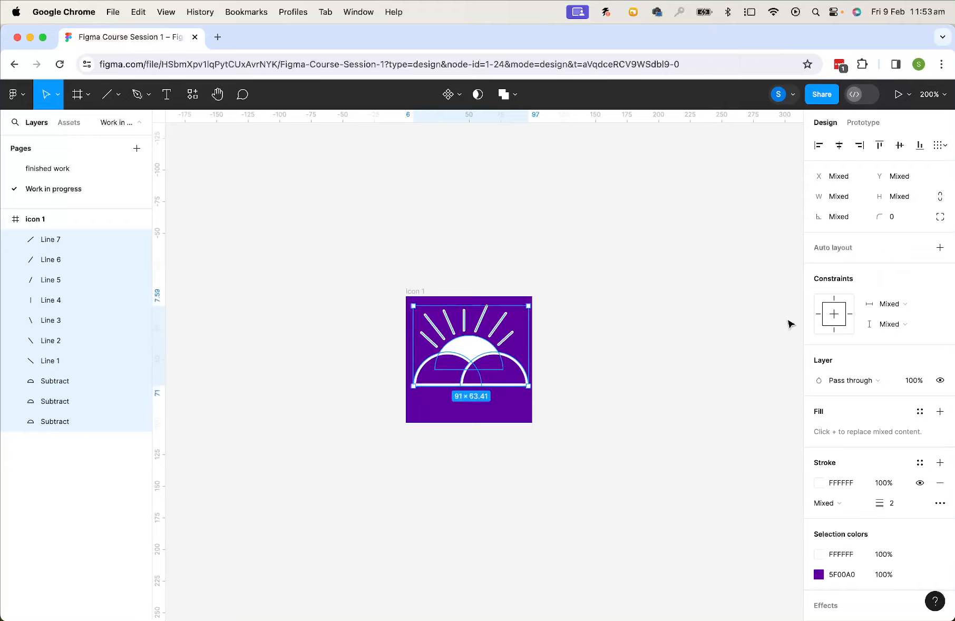
# Scale all the icon shapes down to 0.74x with the Scale tool and reposition them within the frame
pyautogui.click(56, 96)
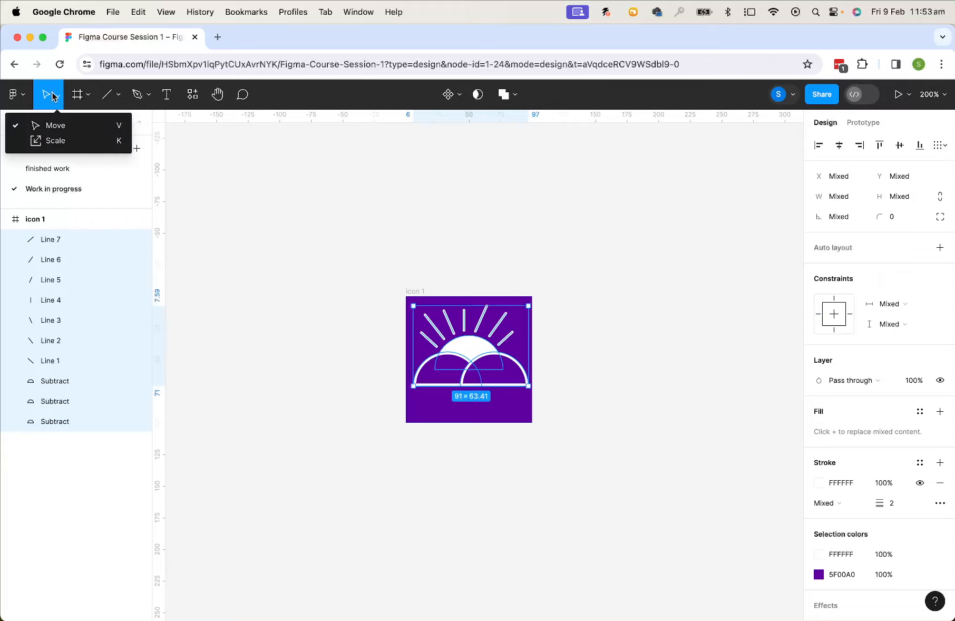
pyautogui.click(56, 140)
pyautogui.moveTo(528, 306); pyautogui.dragTo(490, 325)
pyautogui.moveTo(458, 359); pyautogui.dragTo(473, 362)
pyautogui.scroll(3, 478, 365)
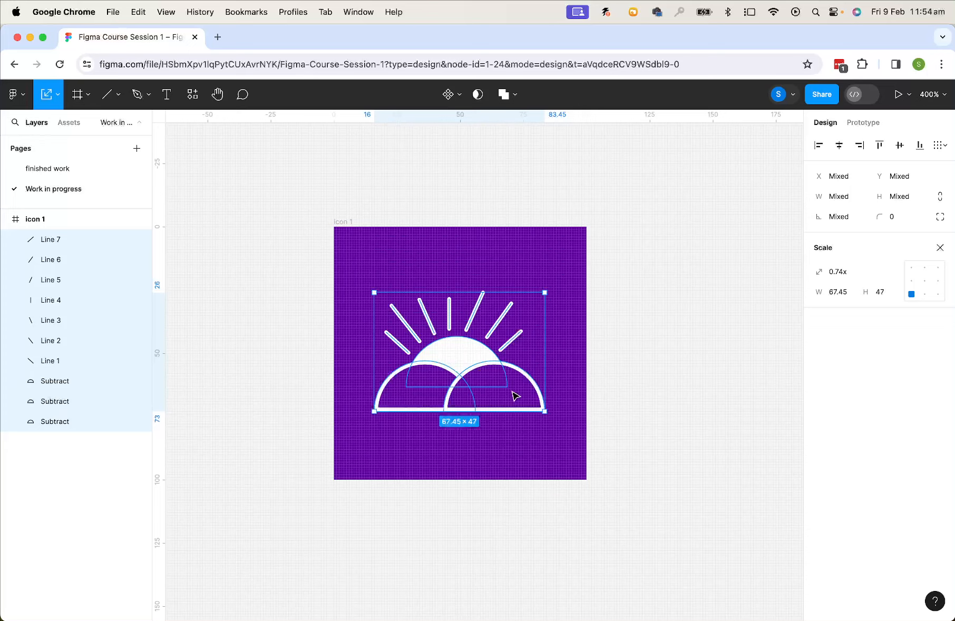
pyautogui.click(617, 380)
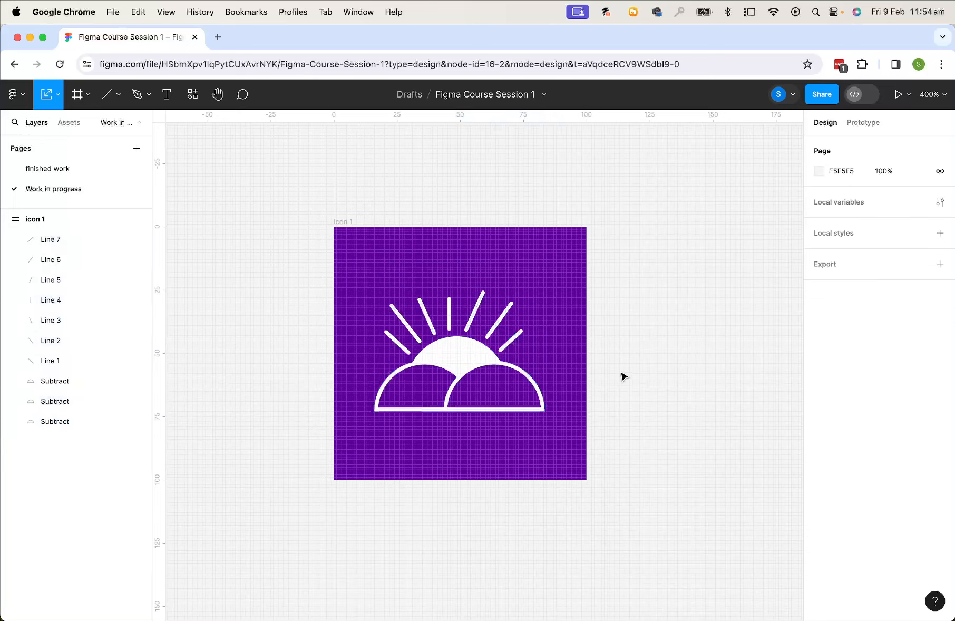
# Group all the icon shapes together and shift the group about 3 units right
pyautogui.moveTo(512, 392); pyautogui.dragTo(641, 367)
pyautogui.press('super+z')
pyautogui.moveTo(556, 279); pyautogui.dragTo(364, 452)
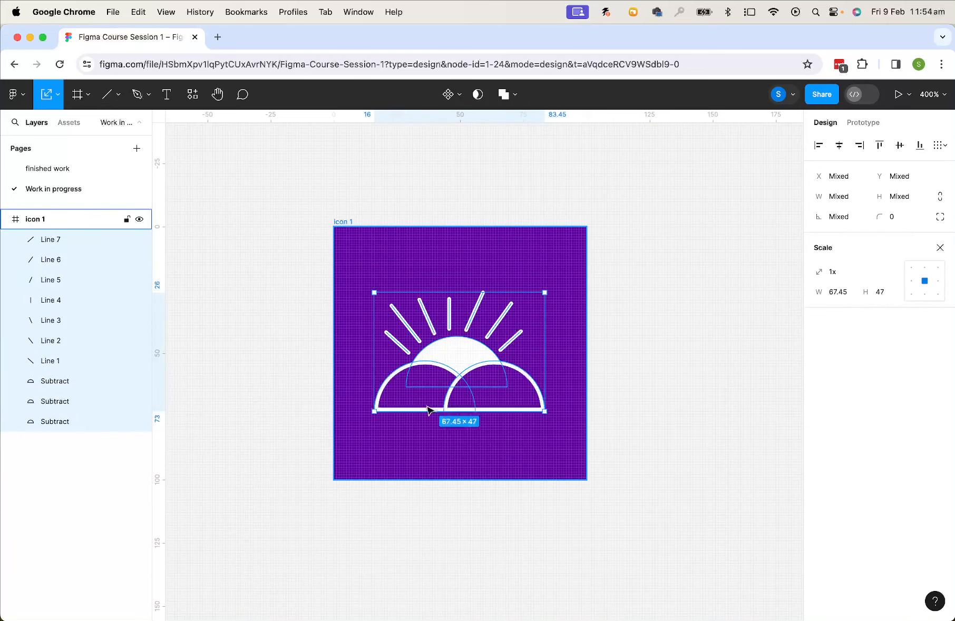
pyautogui.rightClick(466, 361)
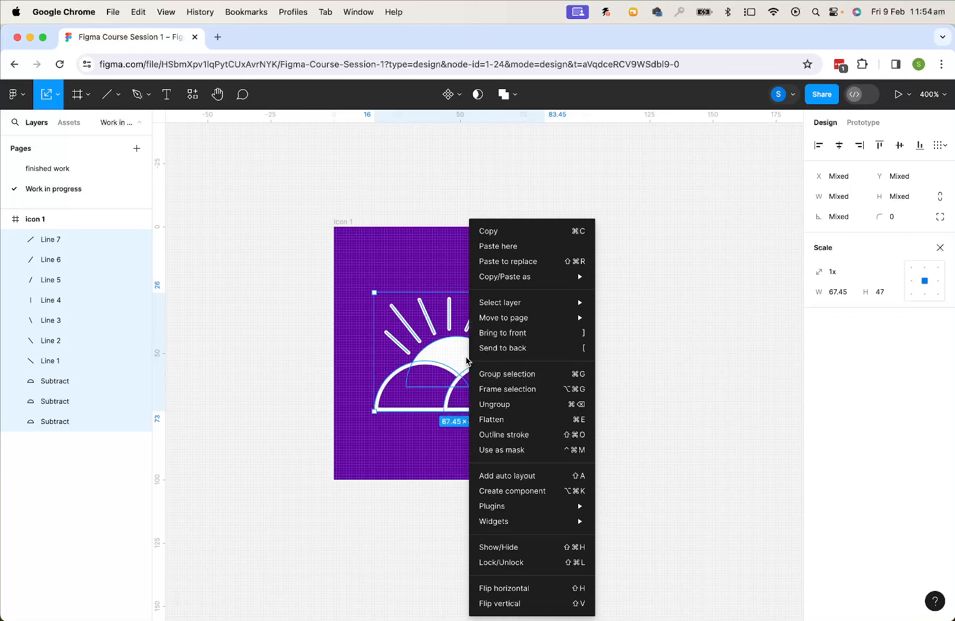
pyautogui.click(527, 374)
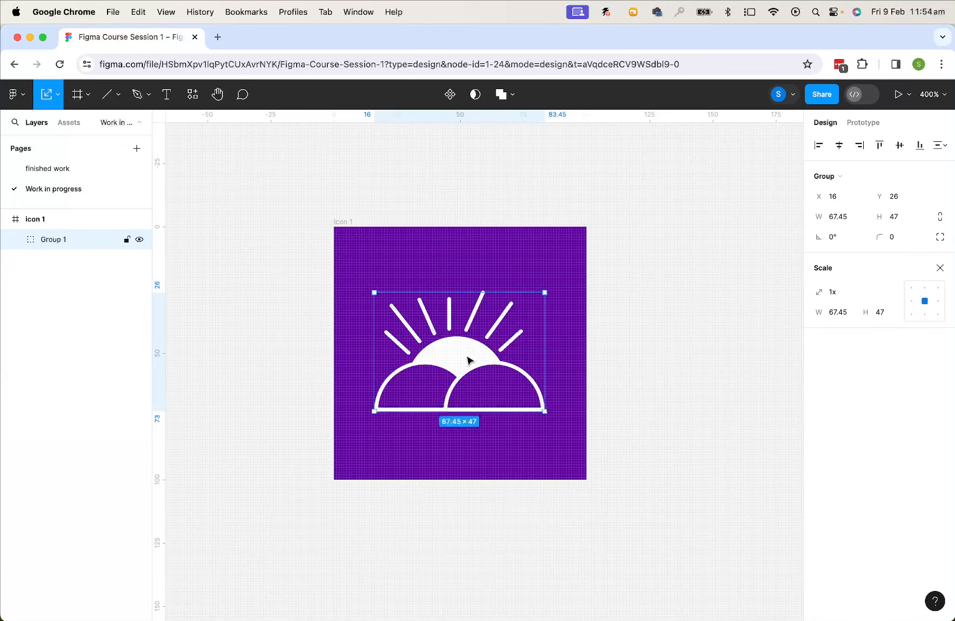
pyautogui.moveTo(467, 360); pyautogui.dragTo(467, 361)
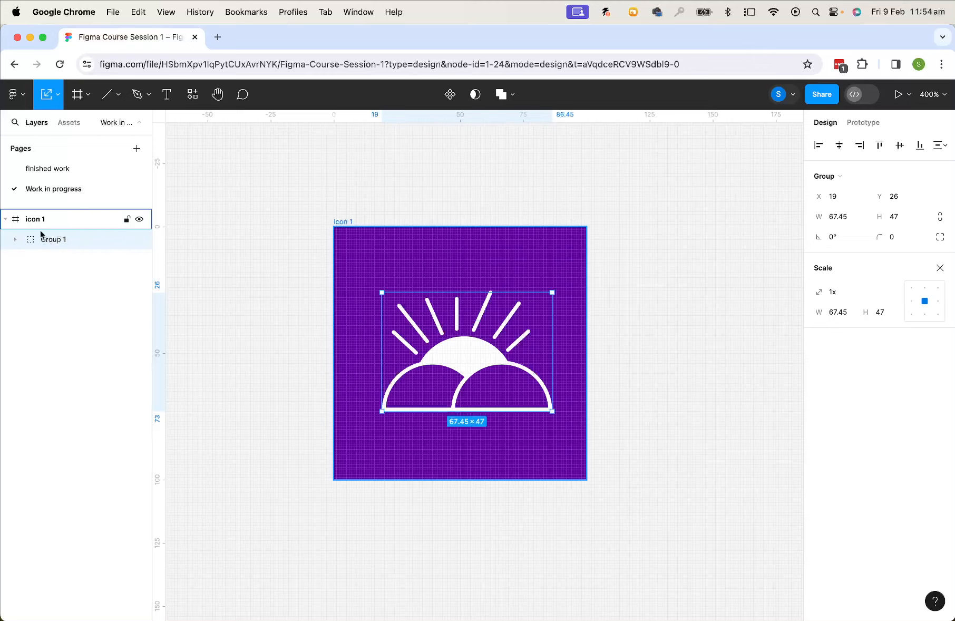
# Rename the group of icon shapes to sun icon
pyautogui.click(14, 240)
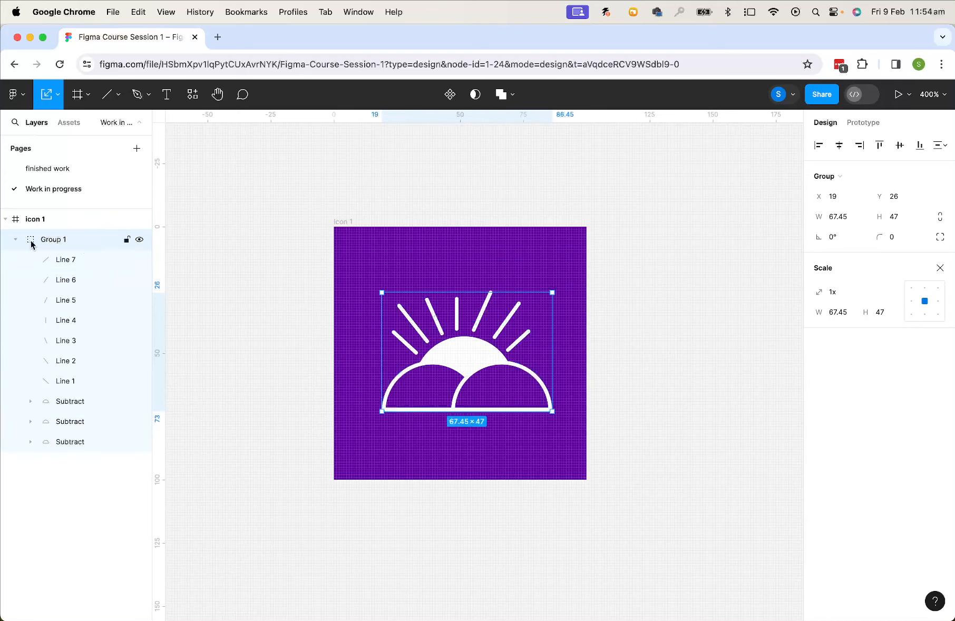
pyautogui.click(15, 240)
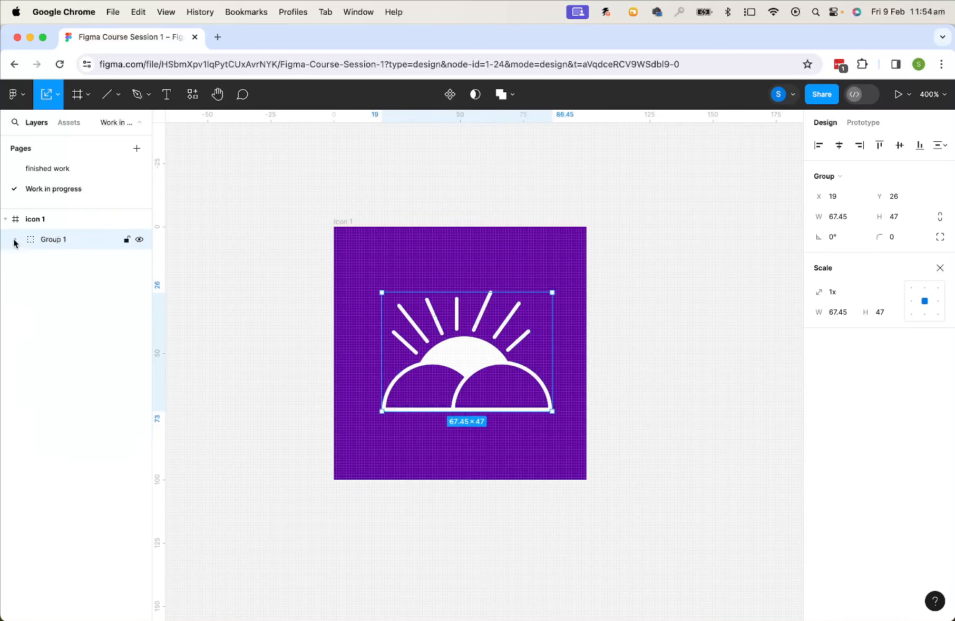
pyautogui.doubleClick(53, 240)
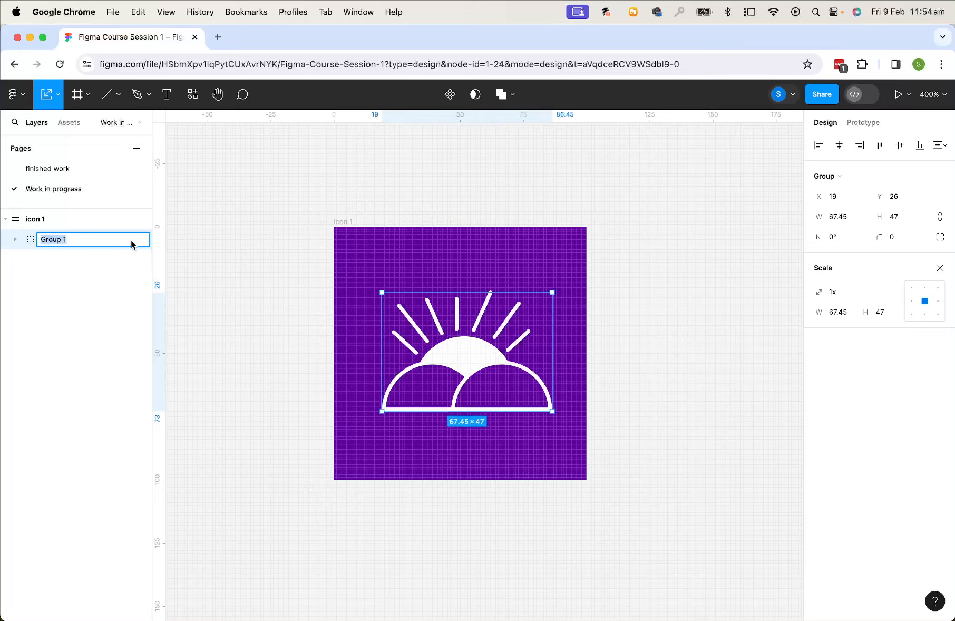
pyautogui.write('sun icon')
pyautogui.click(290, 285)
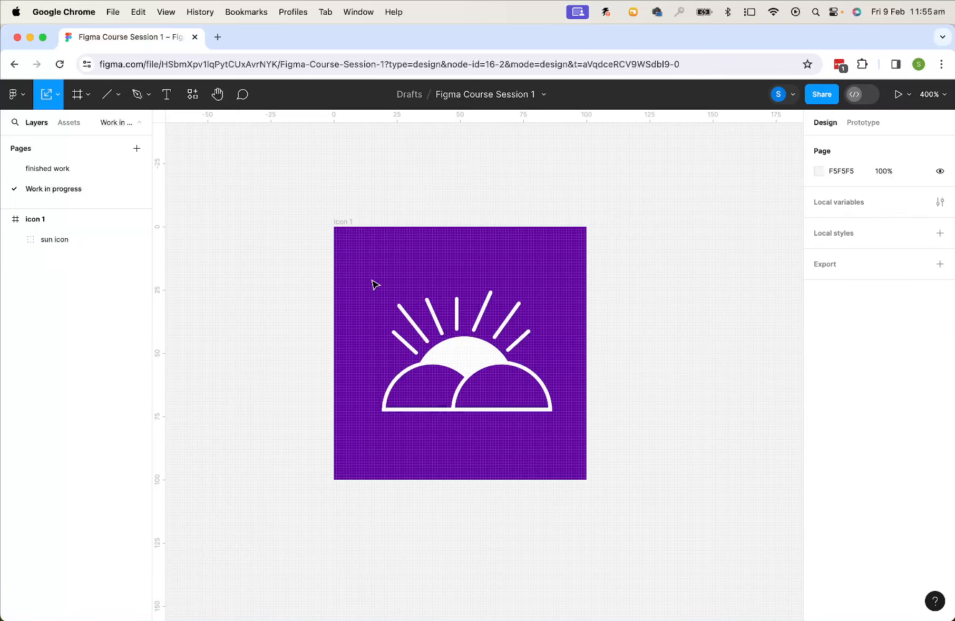
# Compare the work with the completed icons on the finished work page
pyautogui.moveTo(639, 337); pyautogui.dragTo(608, 359)
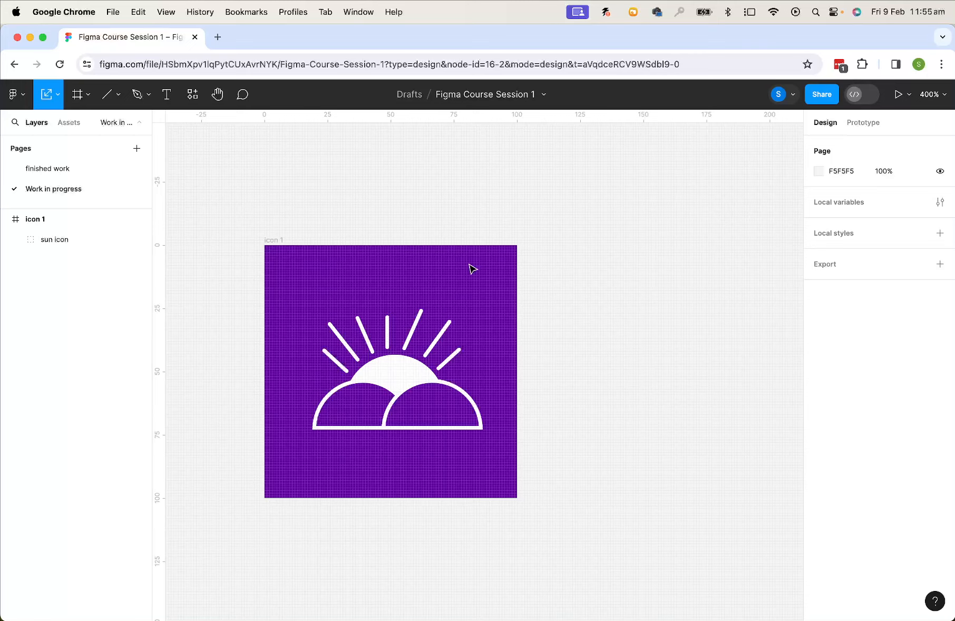
pyautogui.click(280, 241)
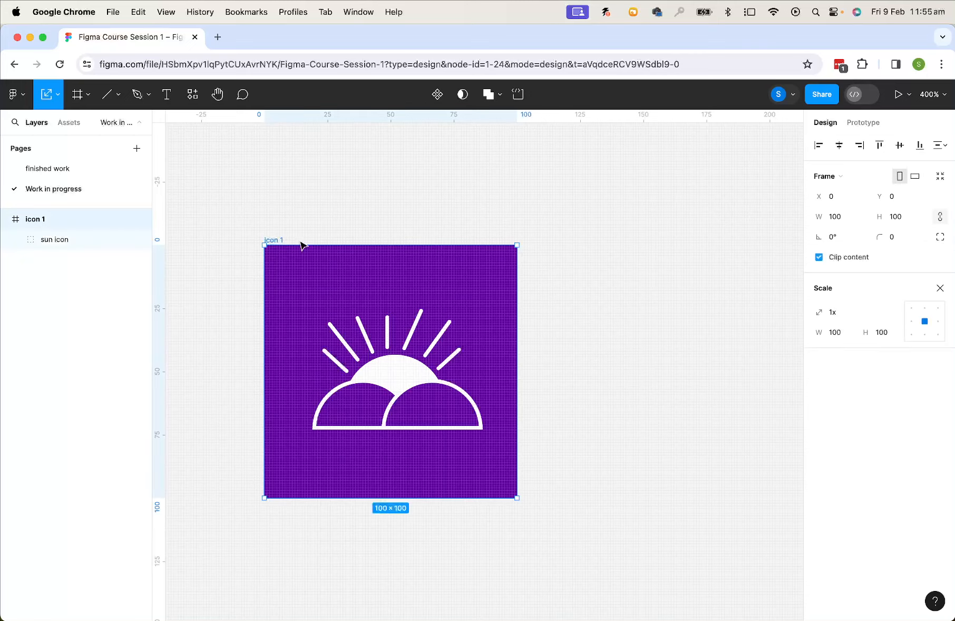
pyautogui.click(58, 169)
pyautogui.hscroll(2, 580, 349)
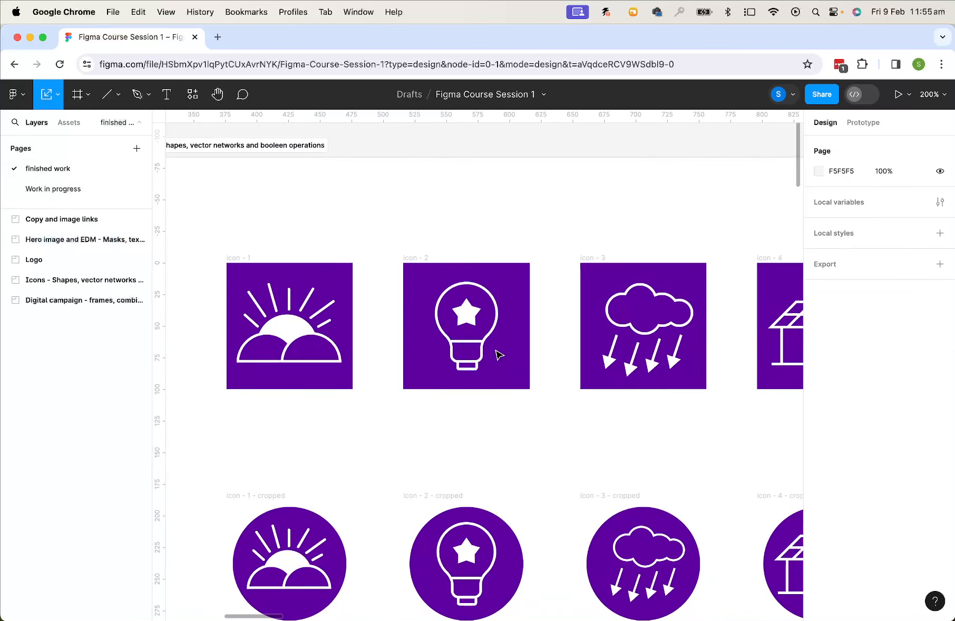
pyautogui.click(53, 189)
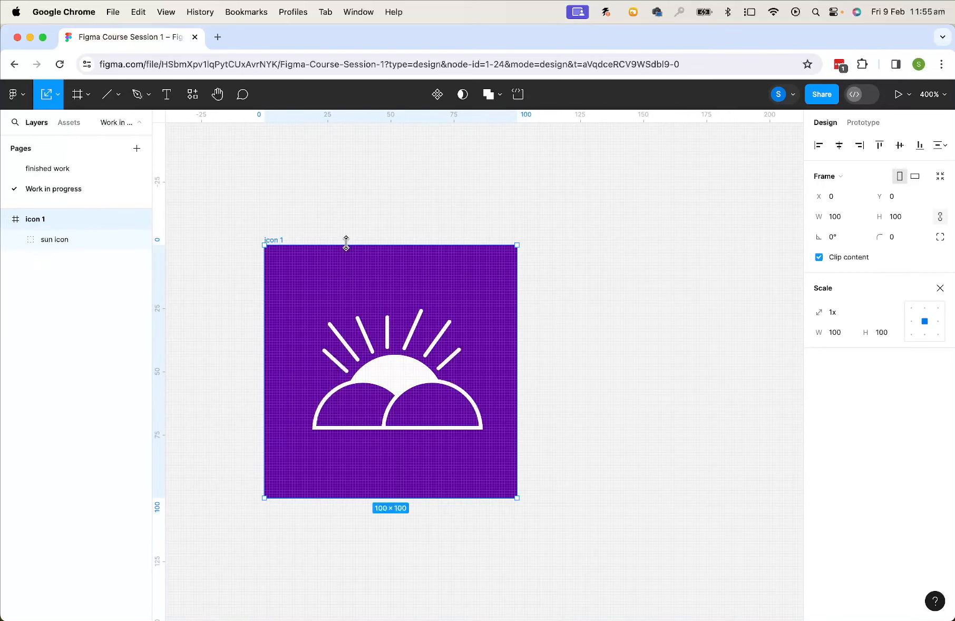
pyautogui.click(335, 238)
pyautogui.hscroll(3, 515, 241)
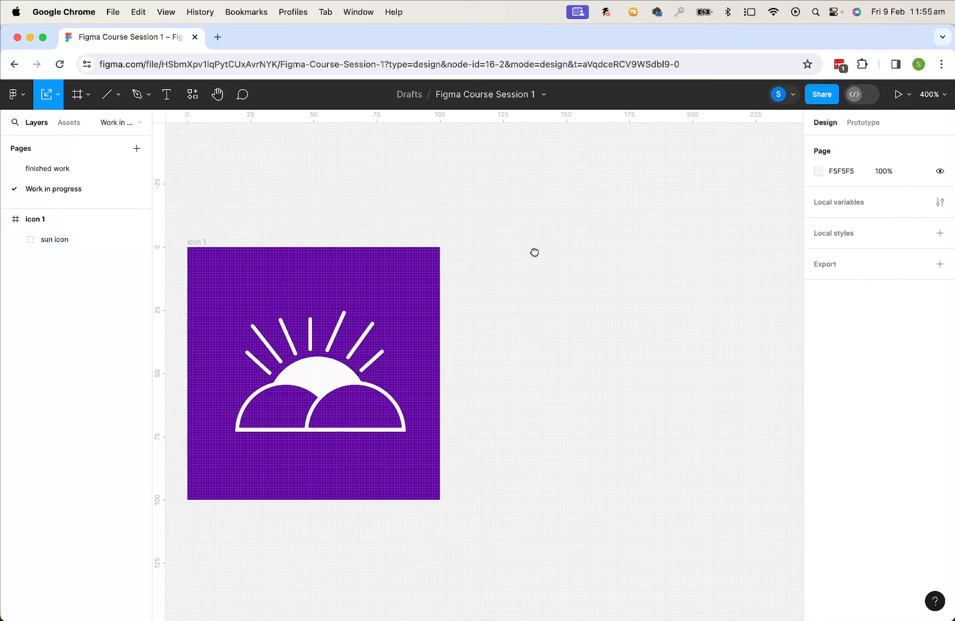
# Draw a new frame beside icon 1 and set its width and height to 100
pyautogui.click(85, 96)
pyautogui.click(73, 124)
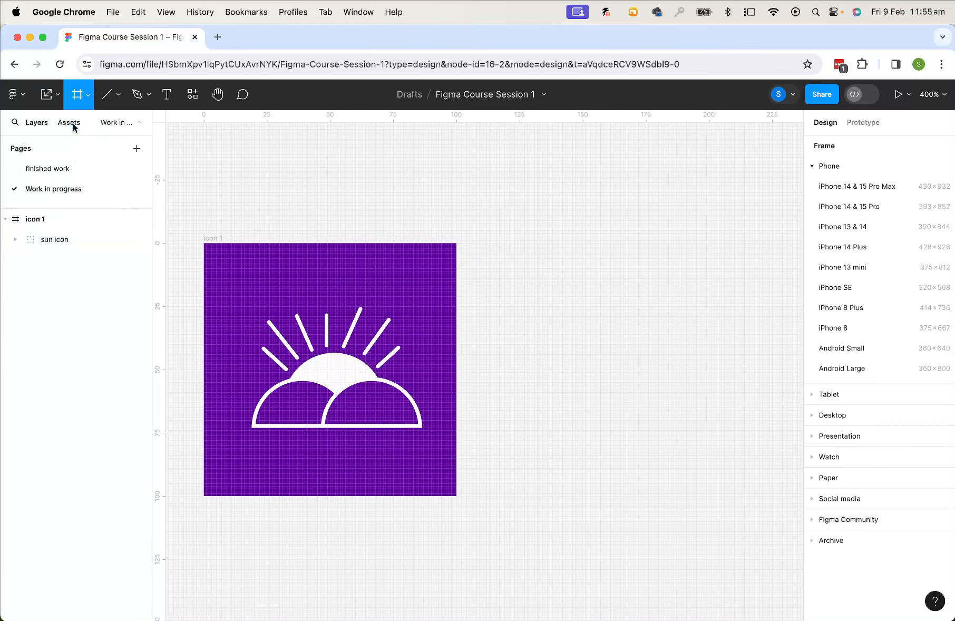
pyautogui.moveTo(484, 243)
pyautogui.mouseDown()
pyautogui.moveTo(519, 303)
pyautogui.moveTo(678, 448)
pyautogui.mouseUp()
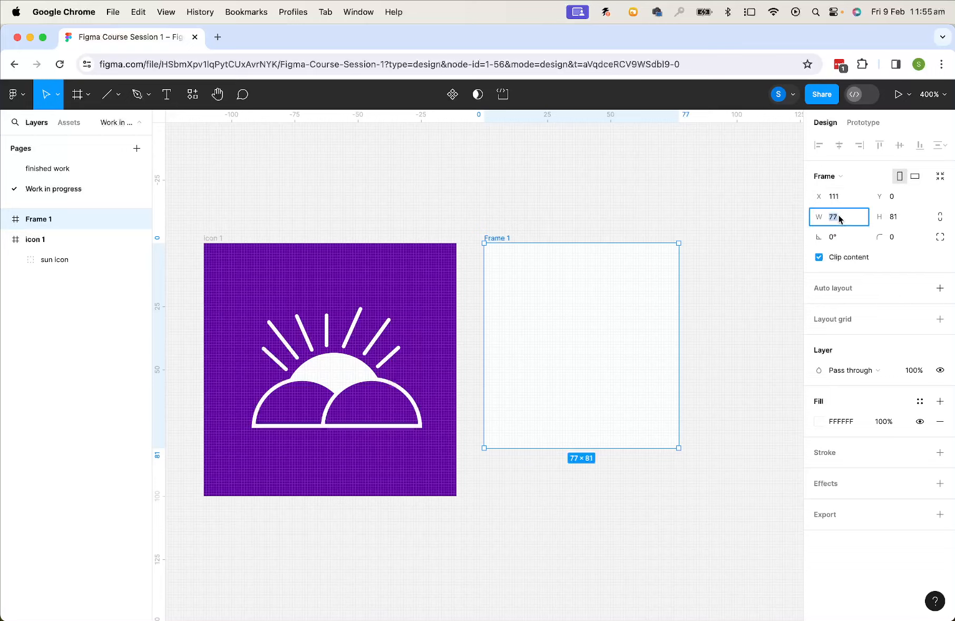
pyautogui.write('100')
pyautogui.click(898, 220)
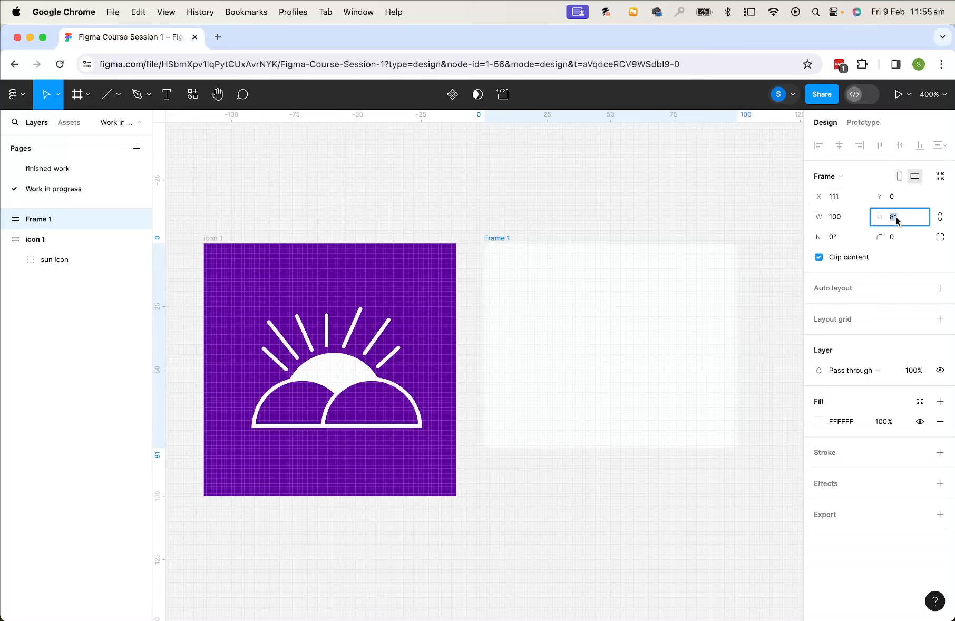
pyautogui.write('100')
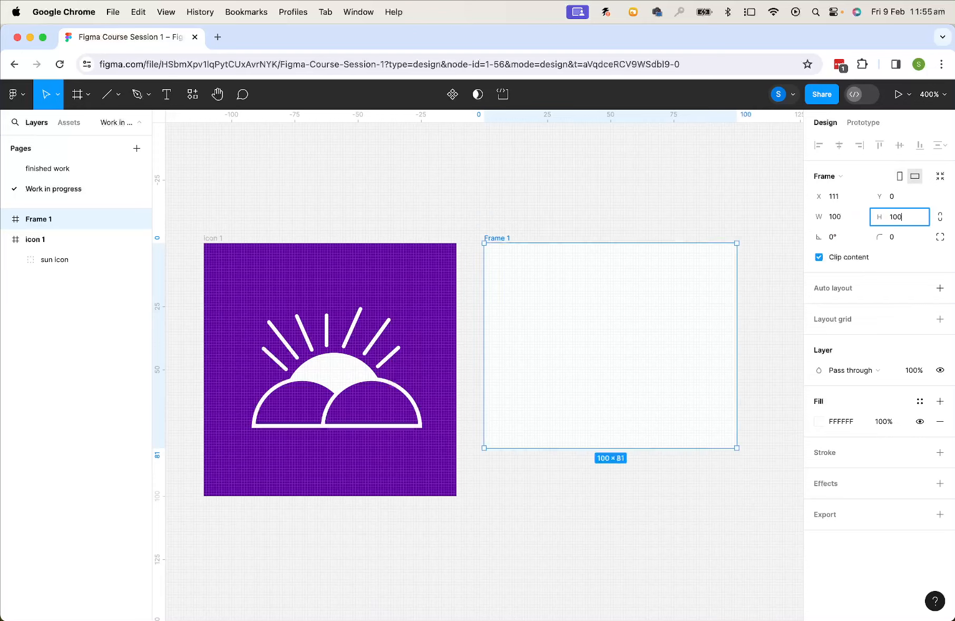
pyautogui.press('Return')
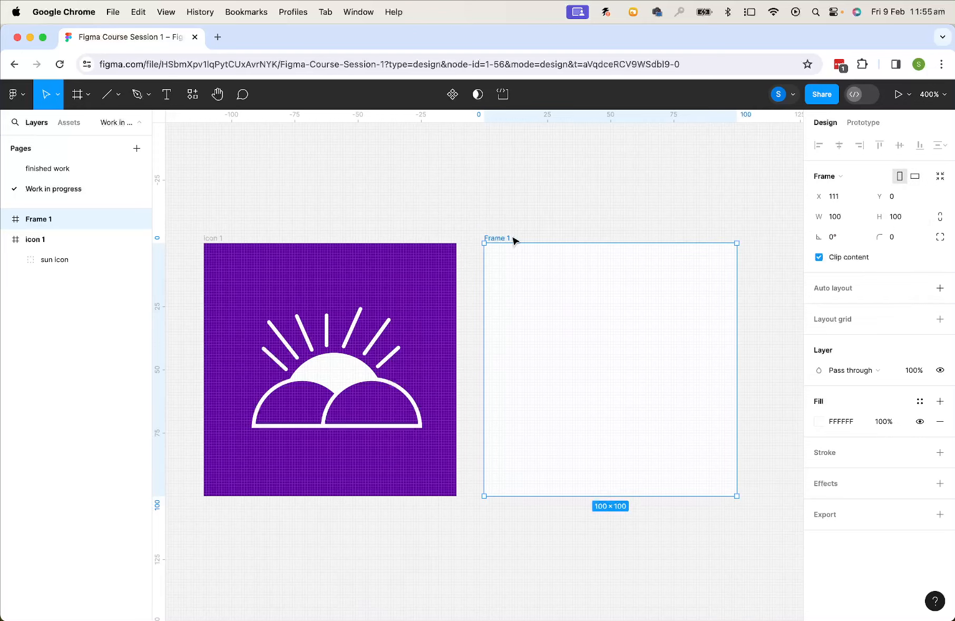
# Nudge the new frame slightly right and fill it with the purple document colour
pyautogui.moveTo(514, 241)
pyautogui.mouseDown()
pyautogui.moveTo(538, 195)
pyautogui.moveTo(510, 242)
pyautogui.mouseUp()
pyautogui.hscroll(3, 606, 198)
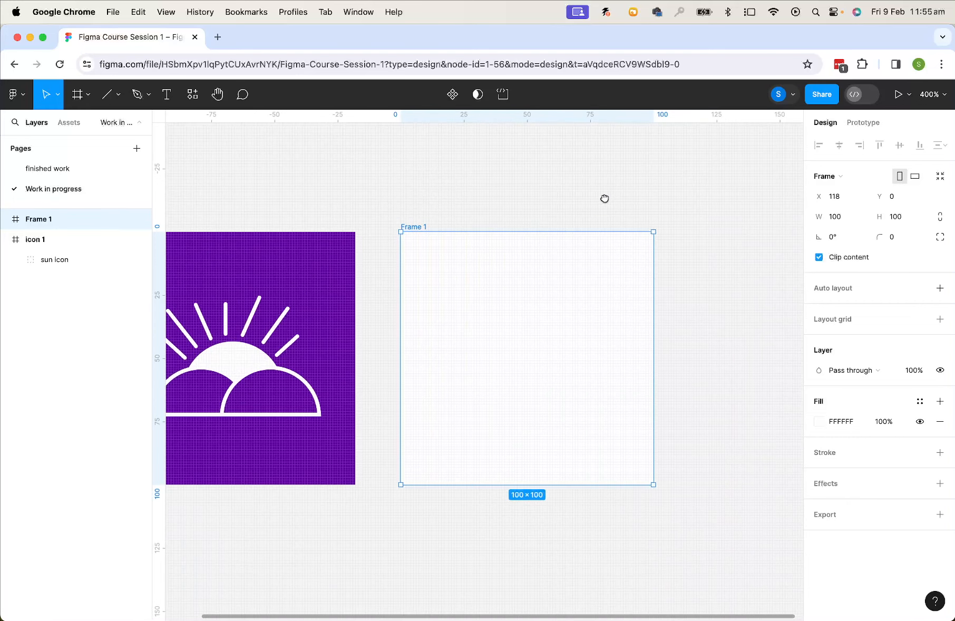
pyautogui.click(820, 422)
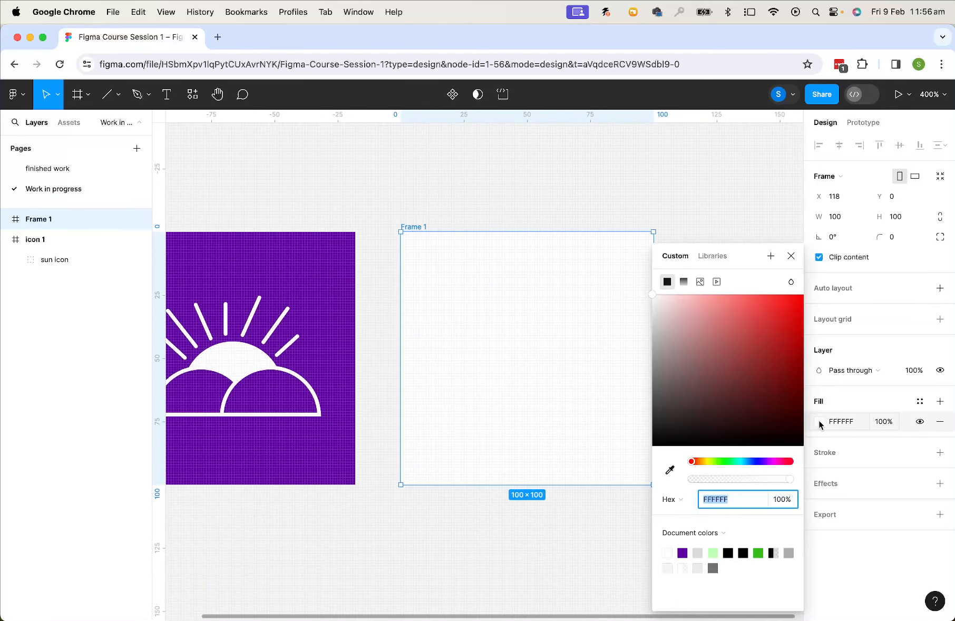
pyautogui.click(684, 551)
pyautogui.click(690, 215)
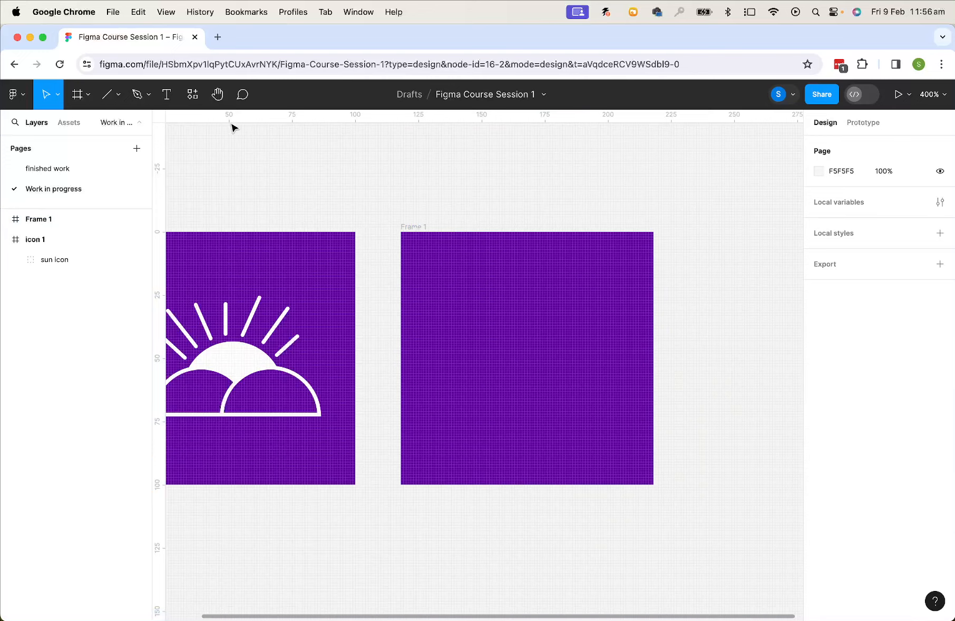
# Draw a 50 × 50 circle in the upper middle of the new frame
pyautogui.click(119, 95)
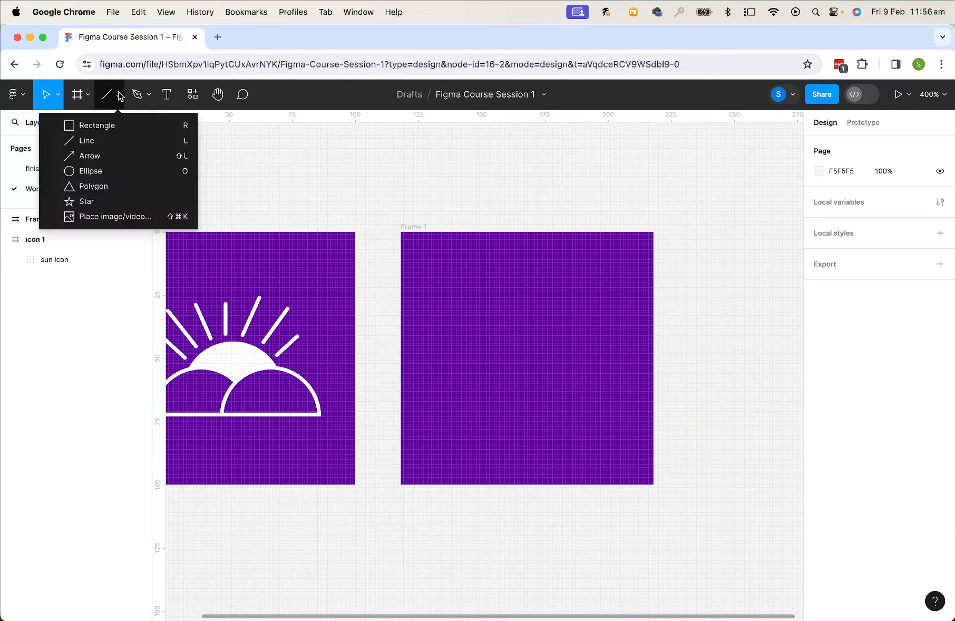
pyautogui.click(104, 168)
pyautogui.moveTo(445, 265); pyautogui.dragTo(573, 355)
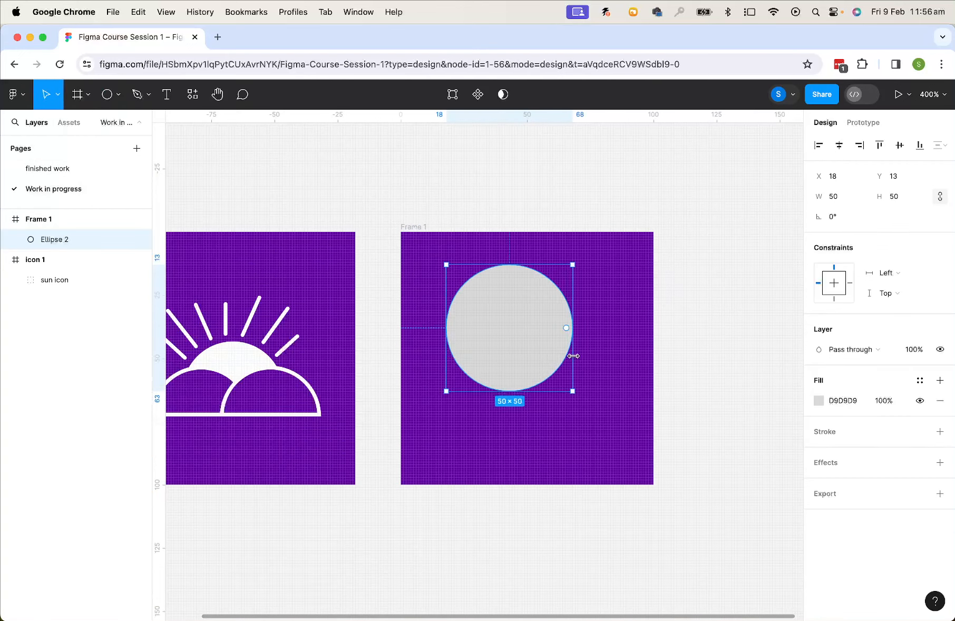
# Draw a rectangle about 24 × 22 overlapping the bottom of the circle
pyautogui.click(118, 95)
pyautogui.click(97, 125)
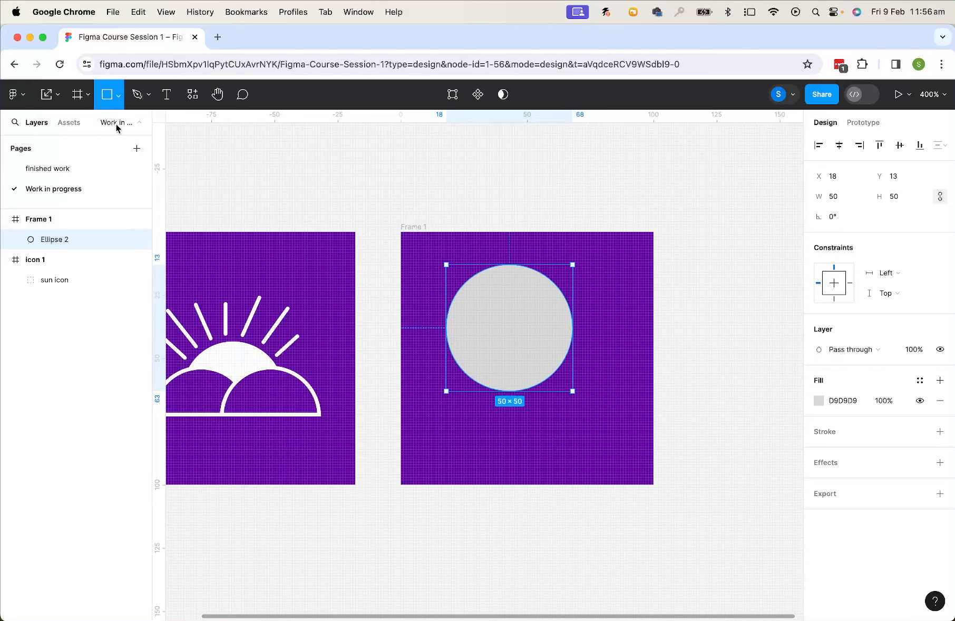
pyautogui.moveTo(484, 360); pyautogui.dragTo(545, 414)
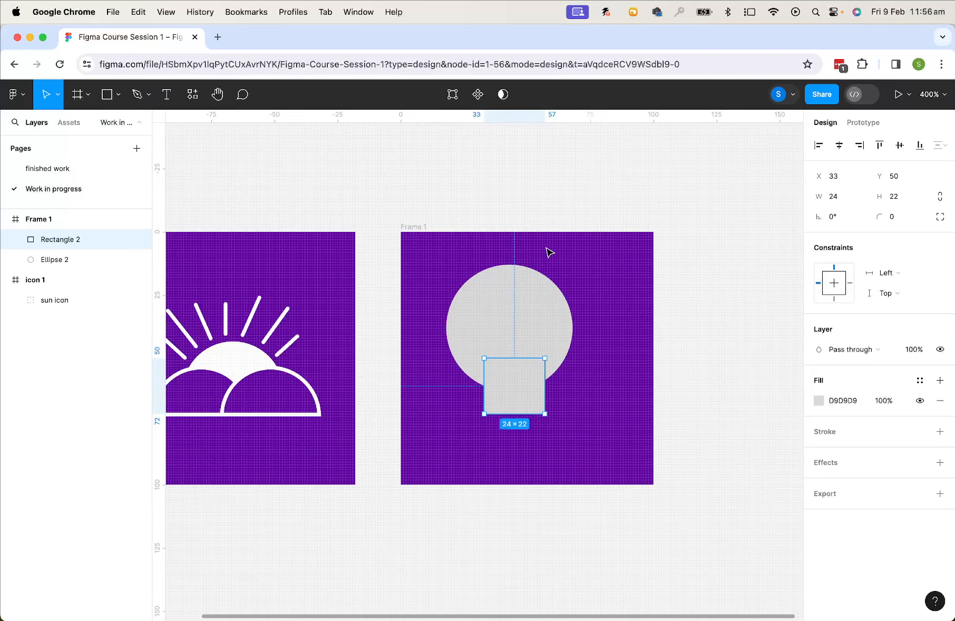
# Select the circle and rectangle together and align their horizontal centres
pyautogui.moveTo(596, 276); pyautogui.dragTo(495, 400)
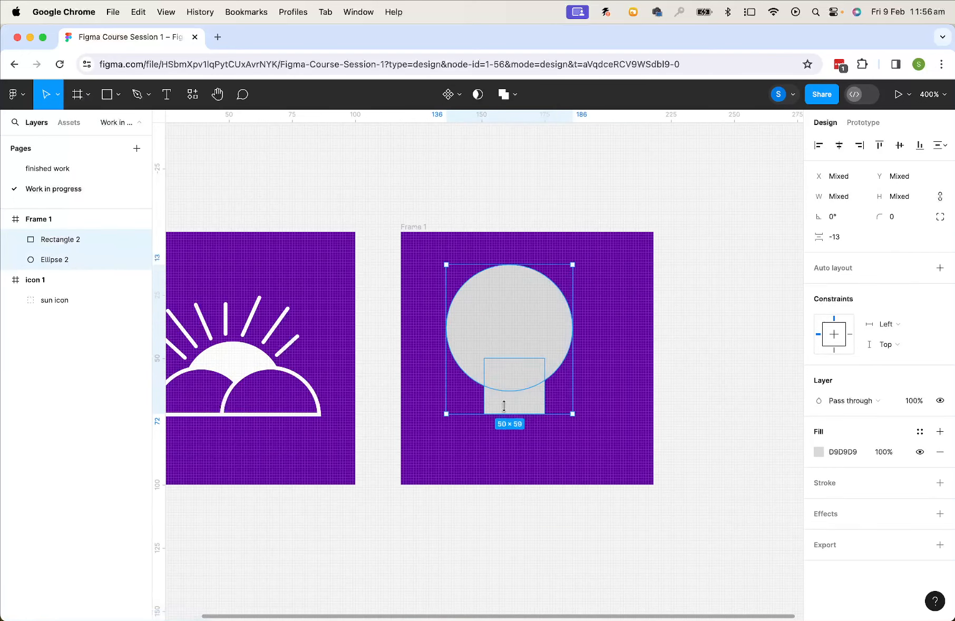
pyautogui.click(838, 147)
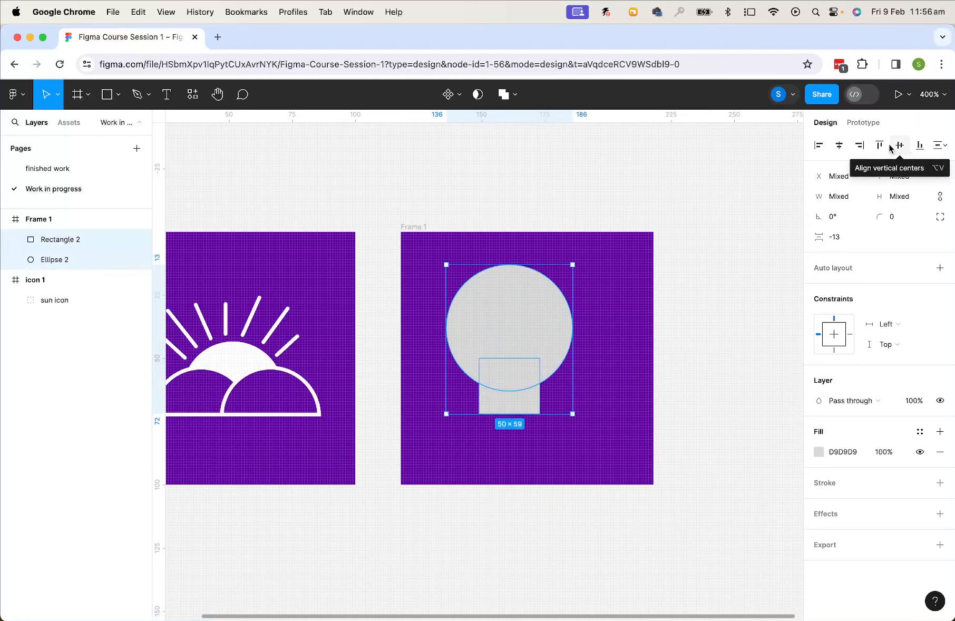
pyautogui.click(841, 147)
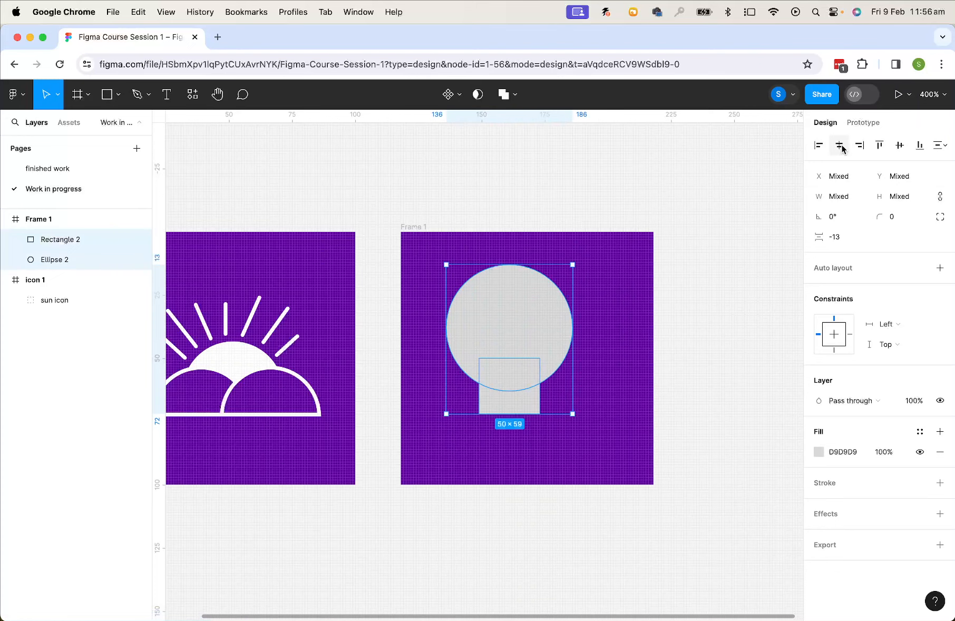
# Move the circle and rectangle together toward the centre of the frame
pyautogui.moveTo(736, 203); pyautogui.dragTo(384, 524)
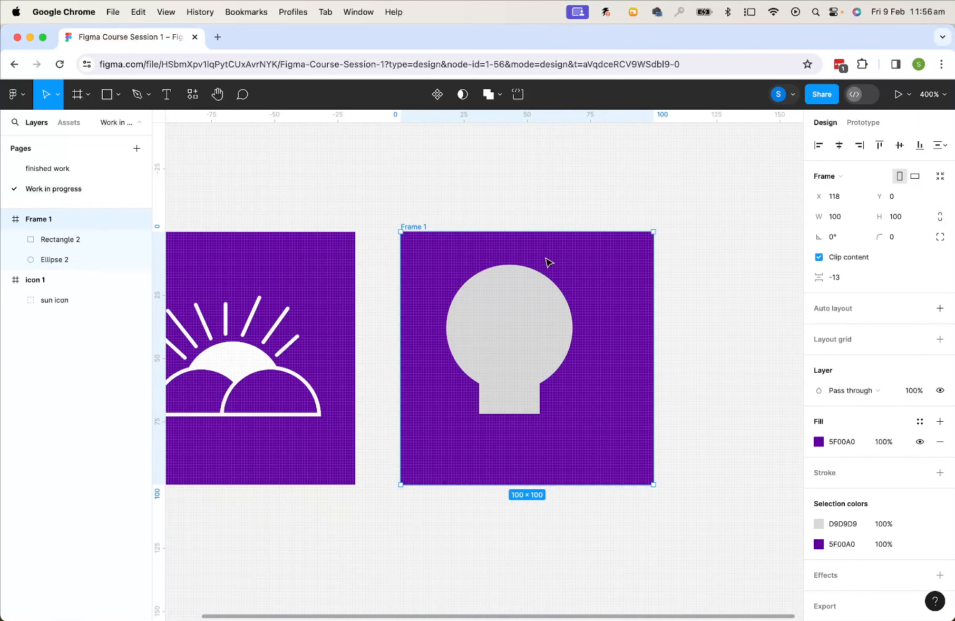
pyautogui.click(500, 308)
pyautogui.keyDown('shift'); pyautogui.click(527, 413); pyautogui.keyUp('shift')
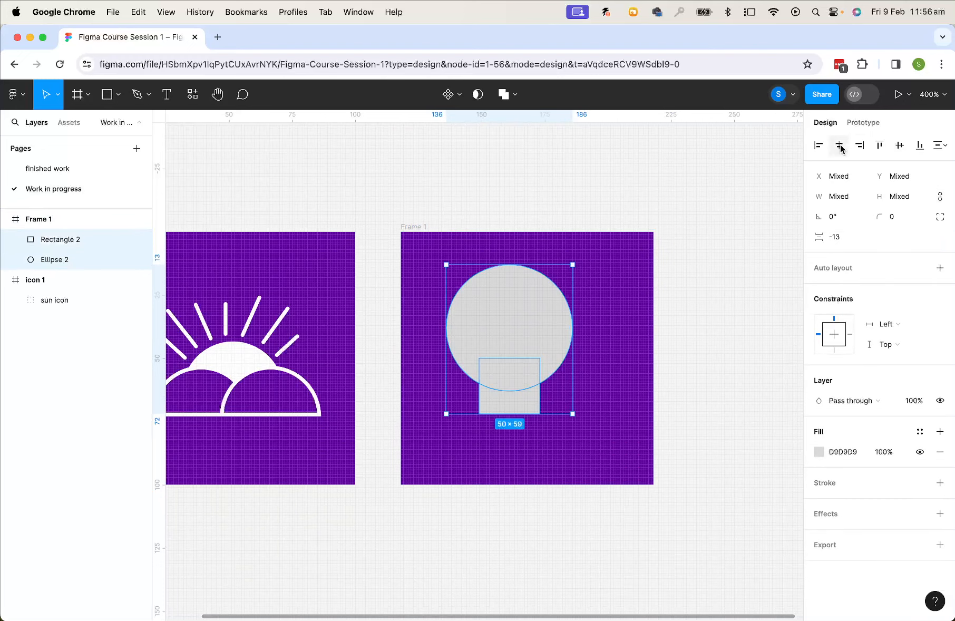
pyautogui.moveTo(526, 311); pyautogui.dragTo(546, 318)
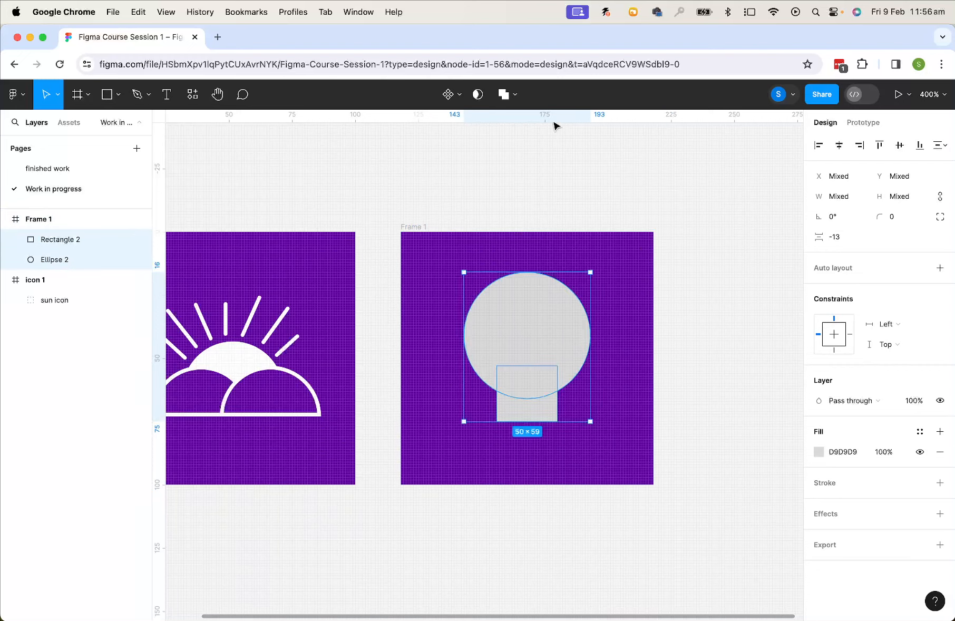
# Union the circle and rectangle into one bulb shape and set its corner radius to 11
pyautogui.click(511, 95)
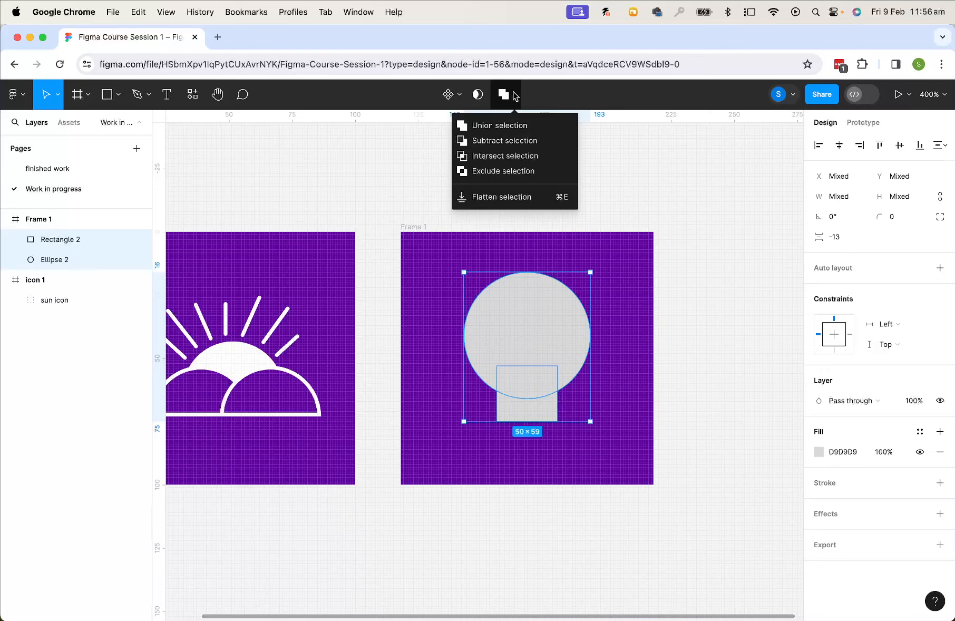
pyautogui.click(517, 126)
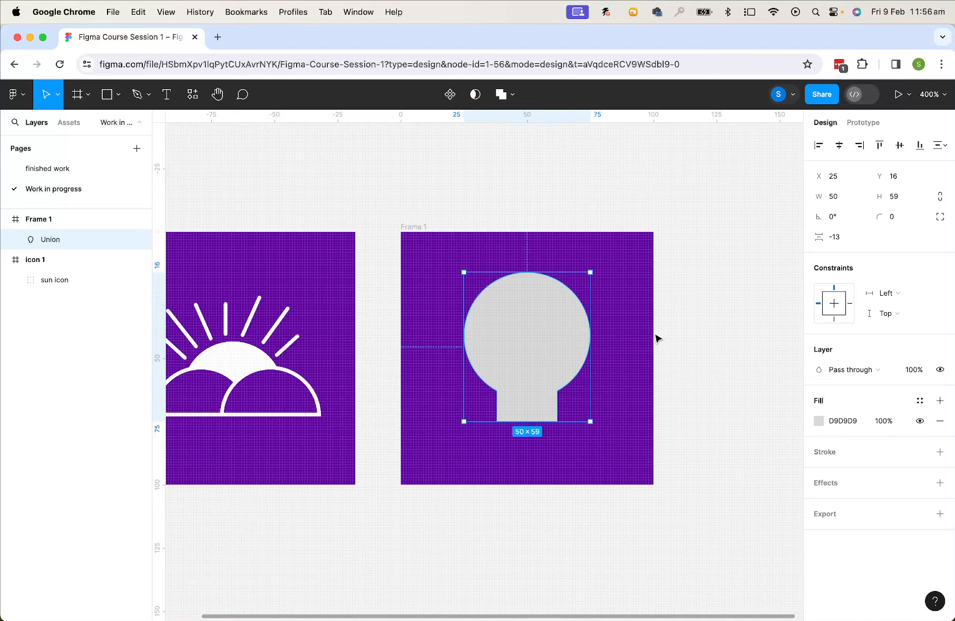
pyautogui.click(894, 221)
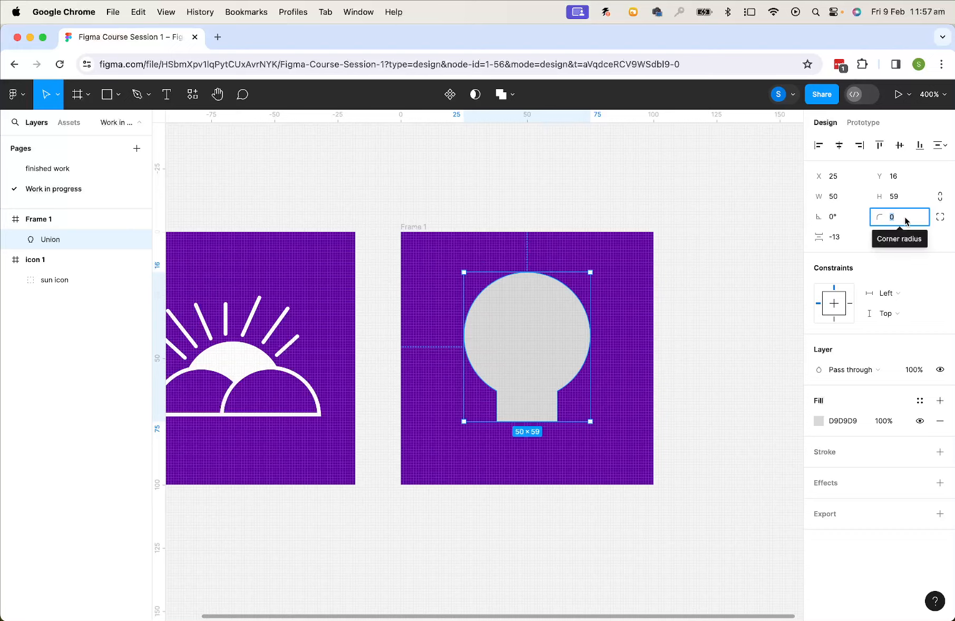
pyautogui.click(906, 219)
pyautogui.press('Up')
pyautogui.press('Up')
pyautogui.press('Up')
pyautogui.press('Up')
pyautogui.press('Up')
pyautogui.press('Up')
pyautogui.press('Up')
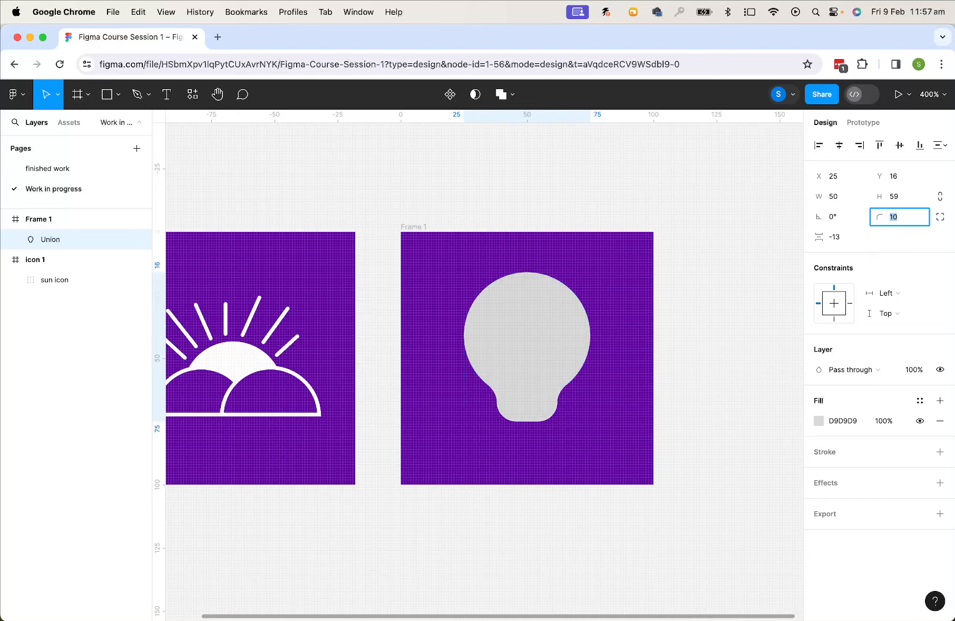
pyautogui.press('Up')
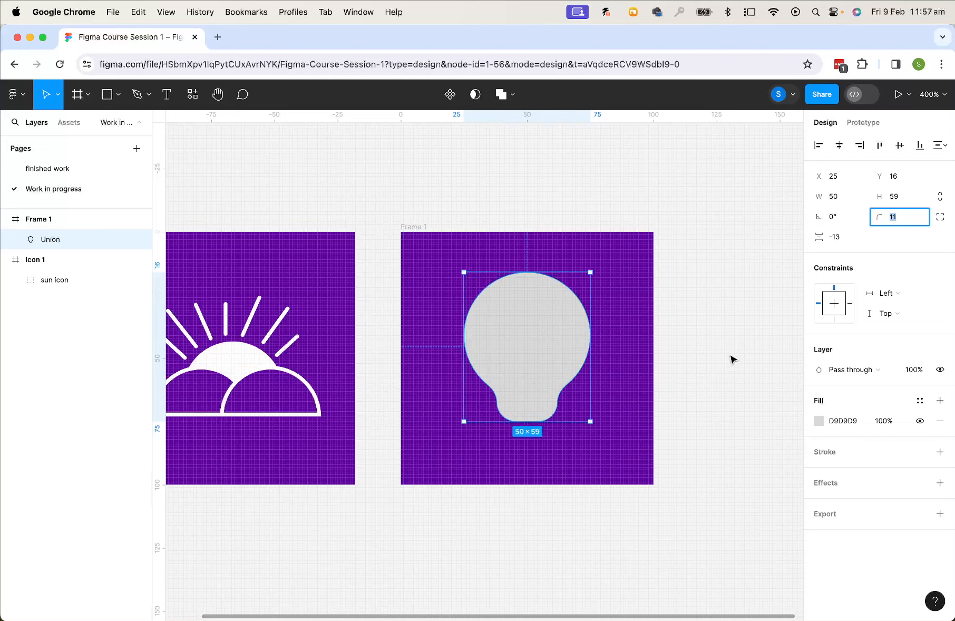
pyautogui.click(723, 339)
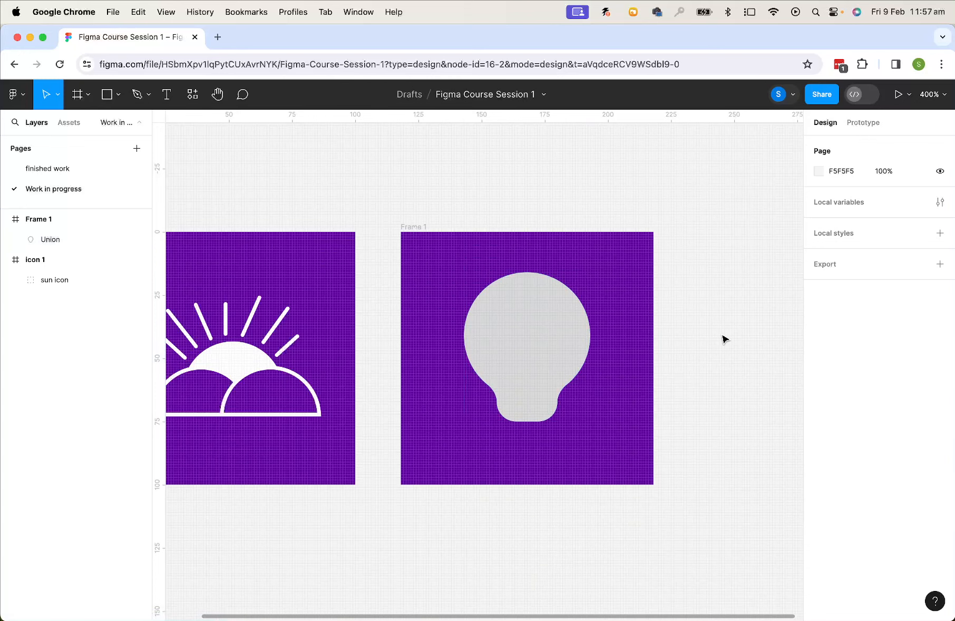
# Fill the bulb shape with the purple document colour
pyautogui.press('super+equal')
pyautogui.moveTo(721, 388); pyautogui.dragTo(637, 395)
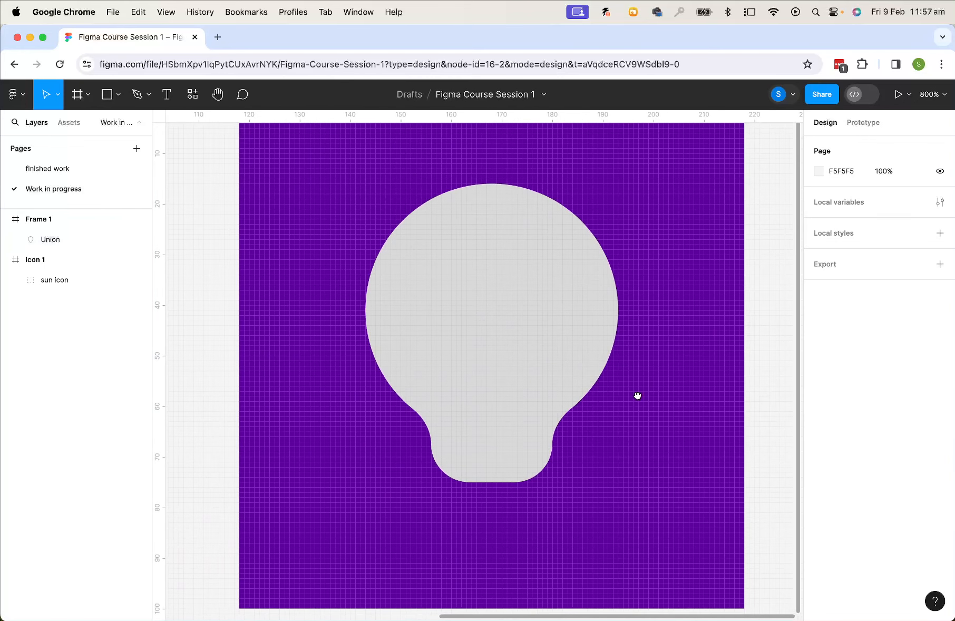
pyautogui.click(533, 337)
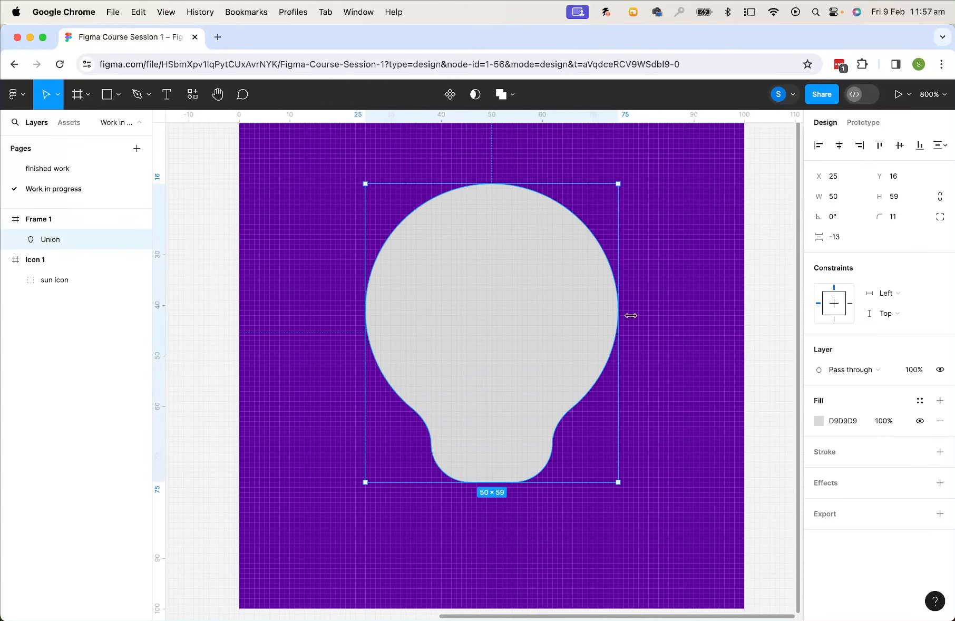
pyautogui.click(819, 421)
pyautogui.click(682, 552)
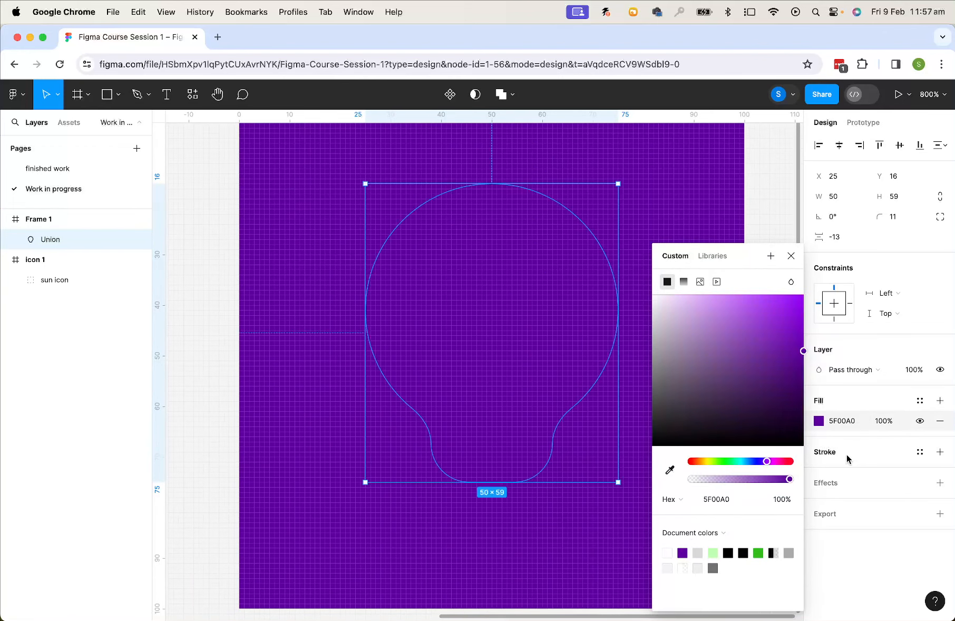
# Add a white inside stroke of weight 2 to the bulb shape
pyautogui.click(826, 454)
pyautogui.click(825, 451)
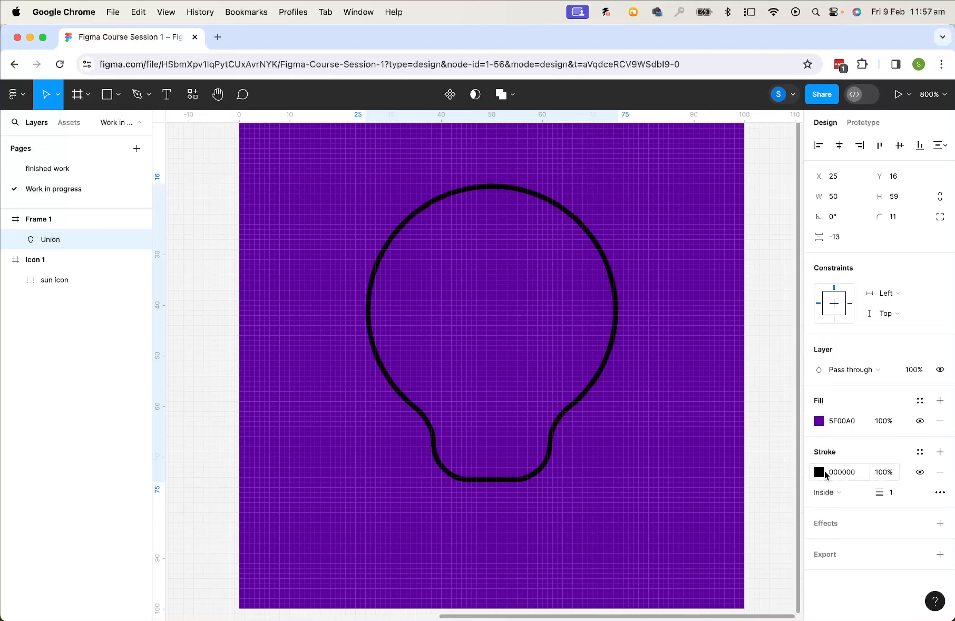
pyautogui.click(819, 472)
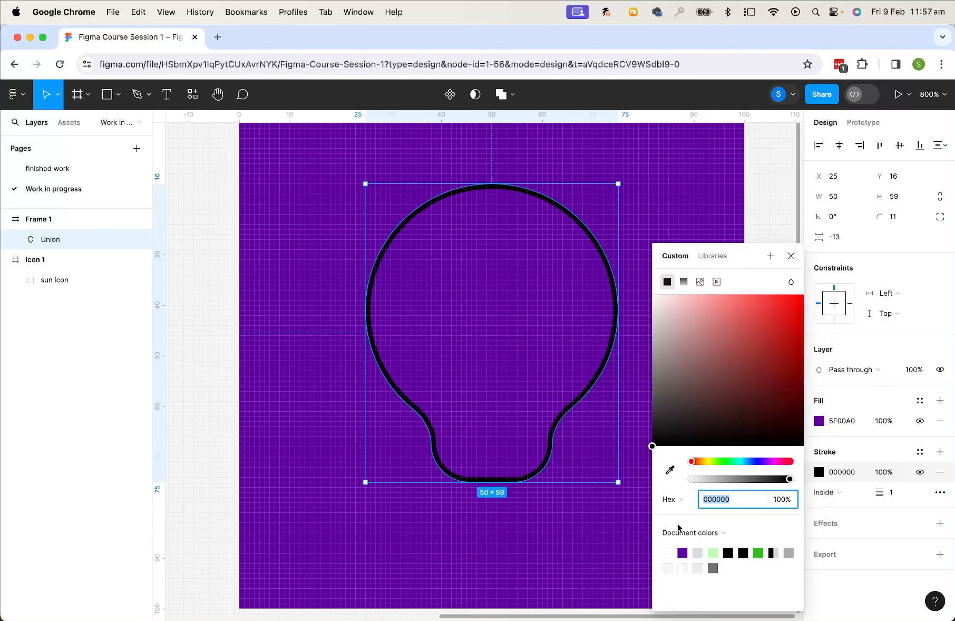
pyautogui.click(668, 553)
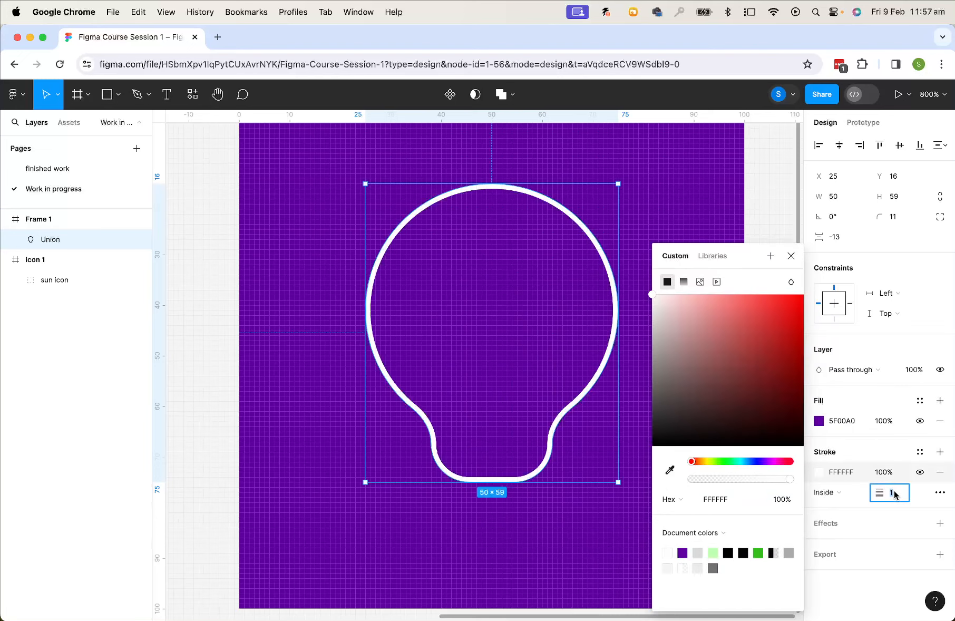
pyautogui.write('2')
pyautogui.press('Return')
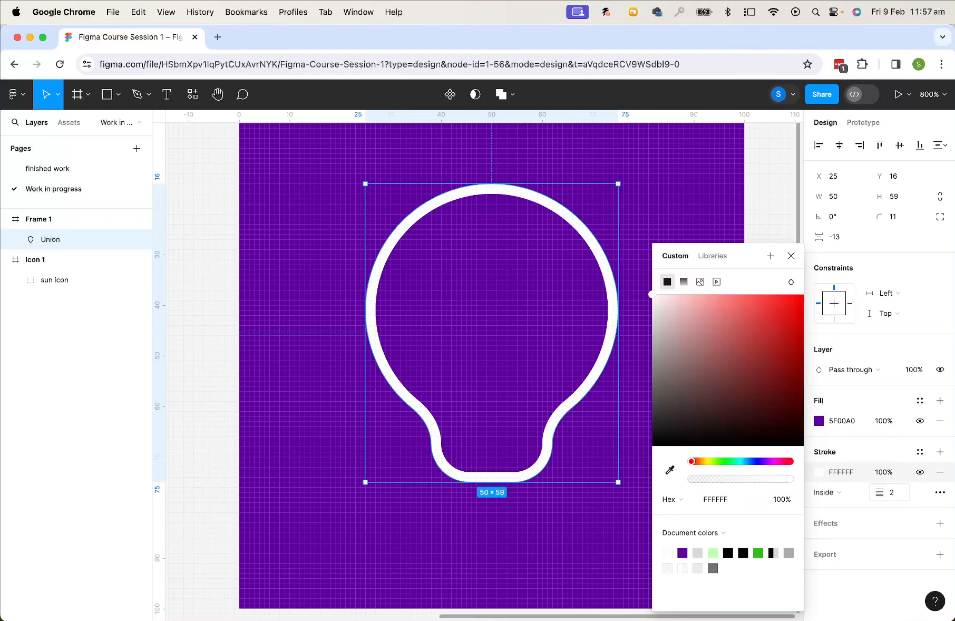
pyautogui.click(765, 164)
pyautogui.press('-')
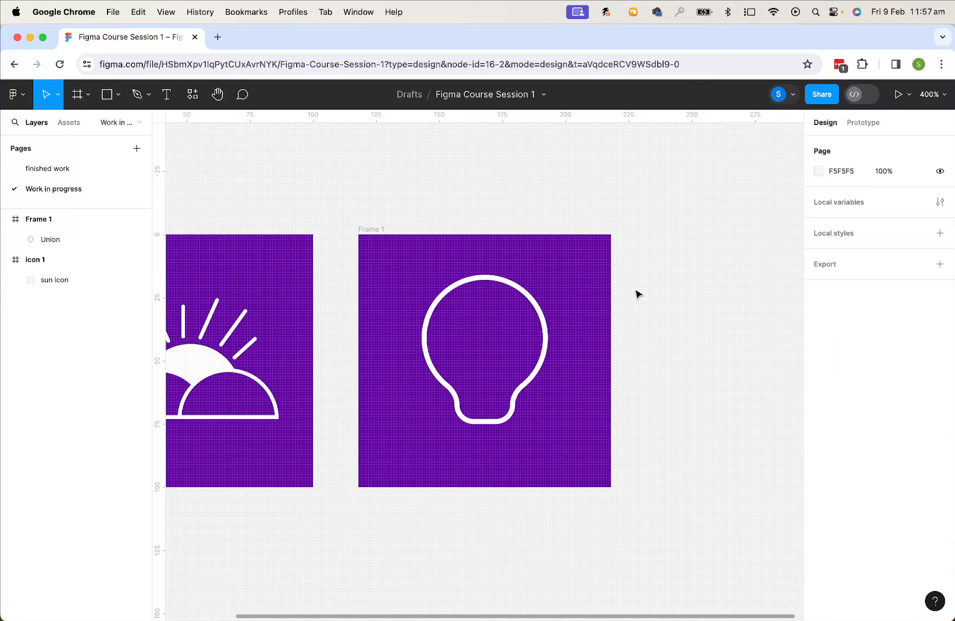
# Draw a horizontal line about 25 wide across the bulb's neck and set its stroke weight to 2
pyautogui.click(121, 95)
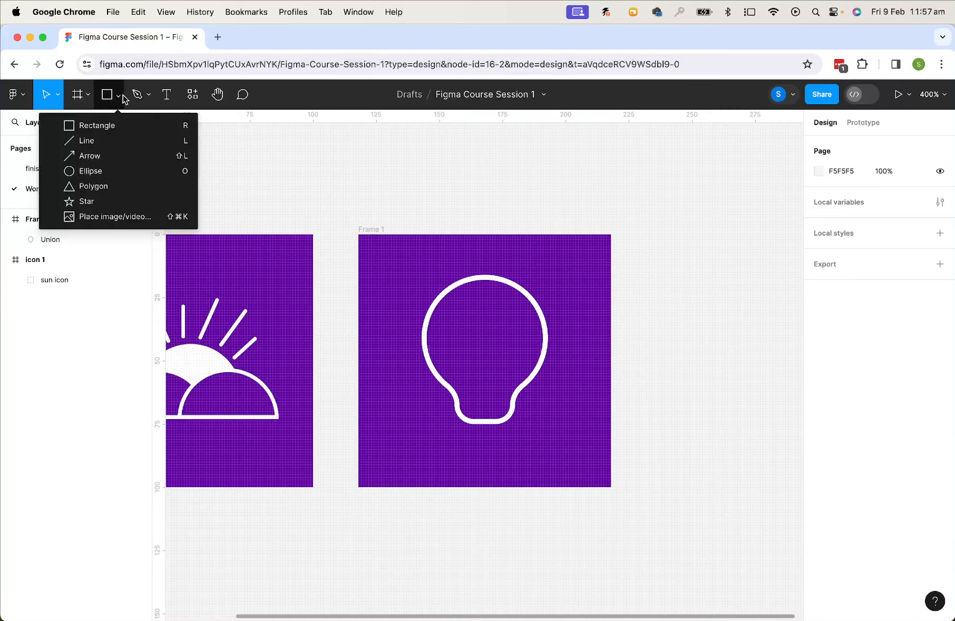
pyautogui.click(108, 141)
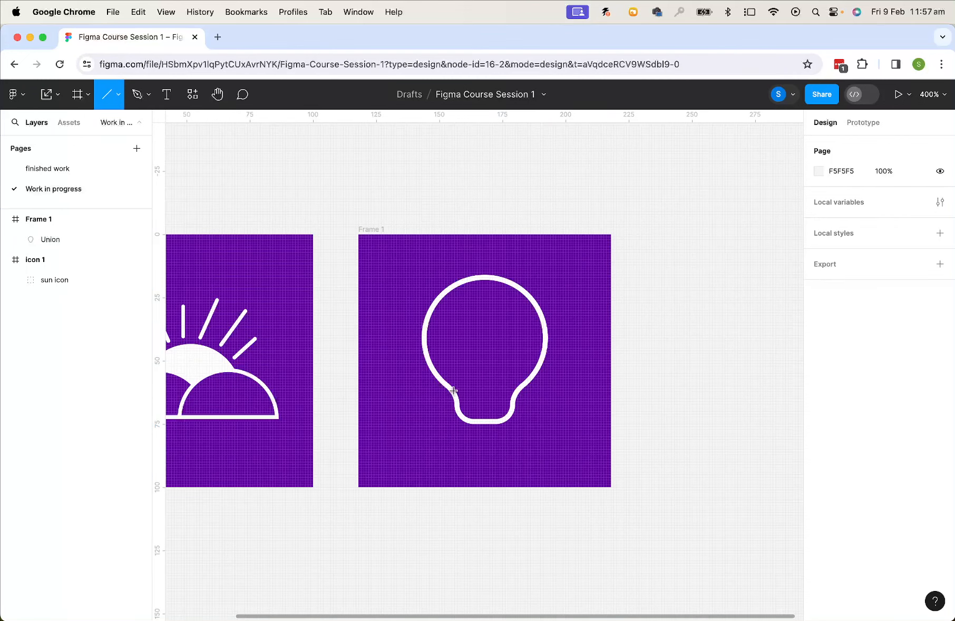
pyautogui.moveTo(452, 390); pyautogui.dragTo(516, 393)
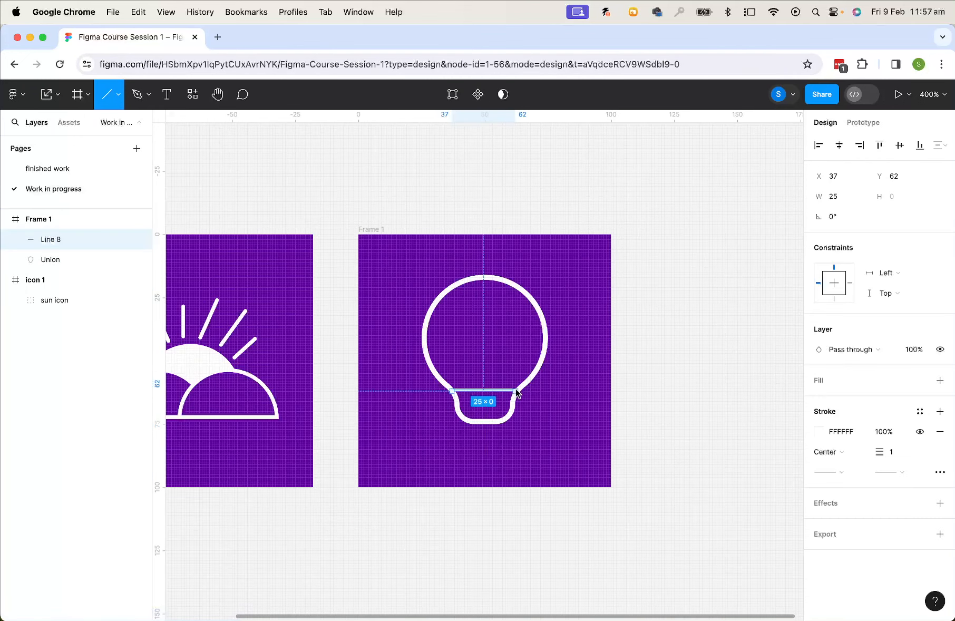
pyautogui.click(896, 455)
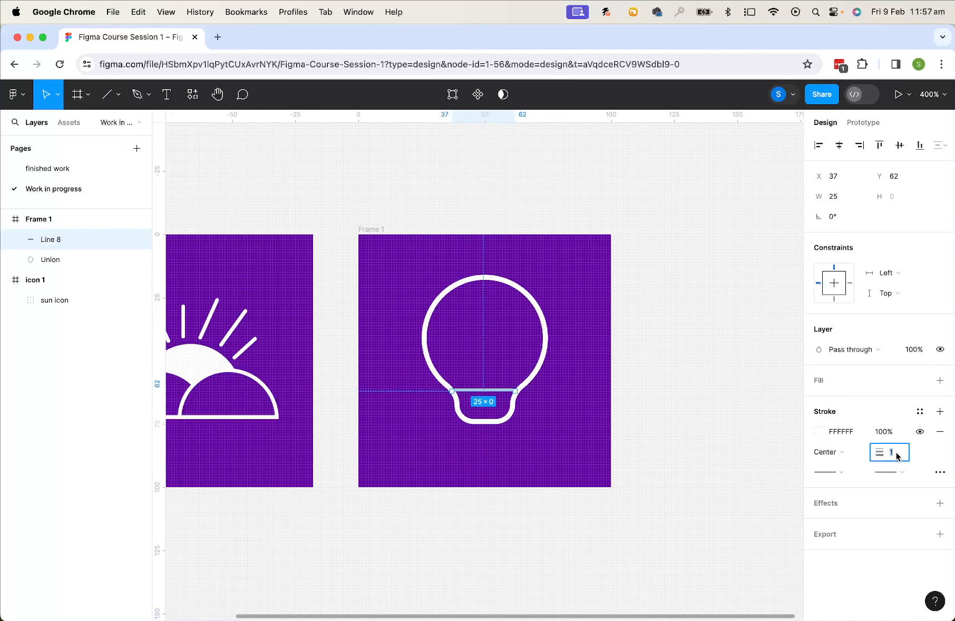
pyautogui.press('Return')
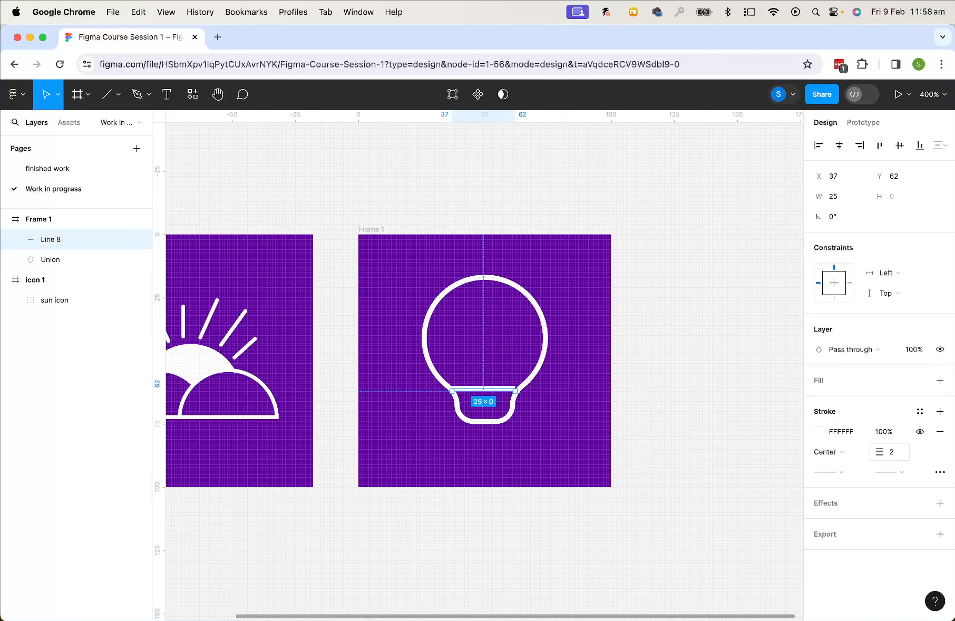
# Lengthen the neck line to about 27 so its ends meet the bulb outline on both sides
pyautogui.scroll(5, 732, 473)
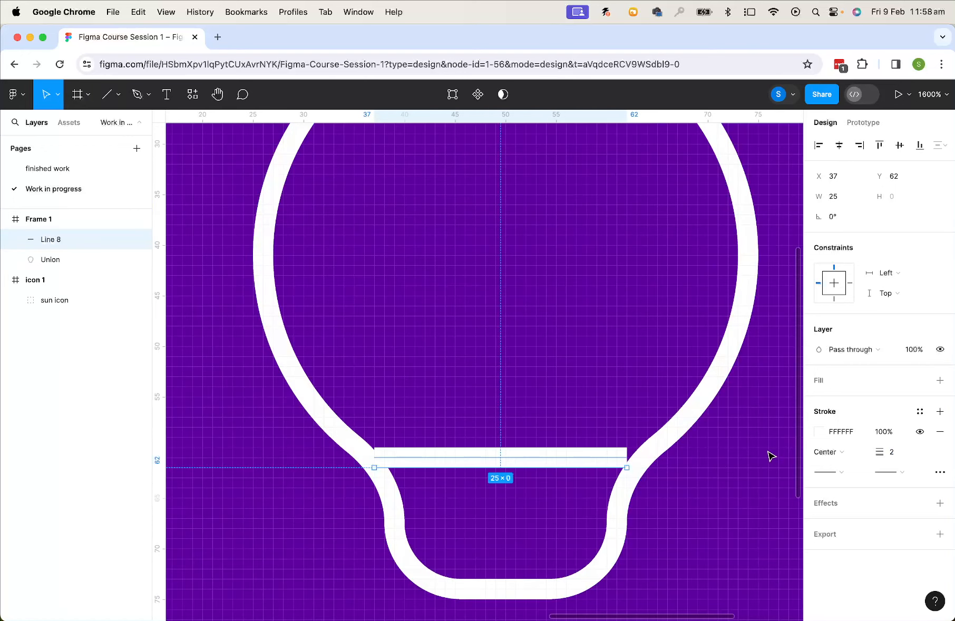
pyautogui.click(768, 455)
pyautogui.click(581, 458)
pyautogui.moveTo(624, 467); pyautogui.dragTo(644, 465)
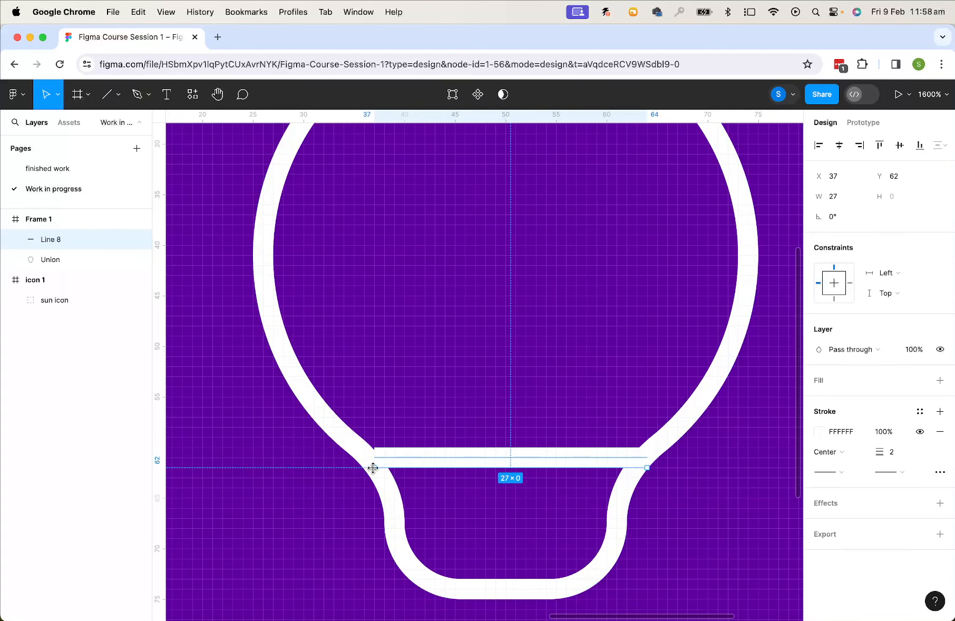
pyautogui.moveTo(374, 466); pyautogui.dragTo(367, 468)
pyautogui.click(716, 480)
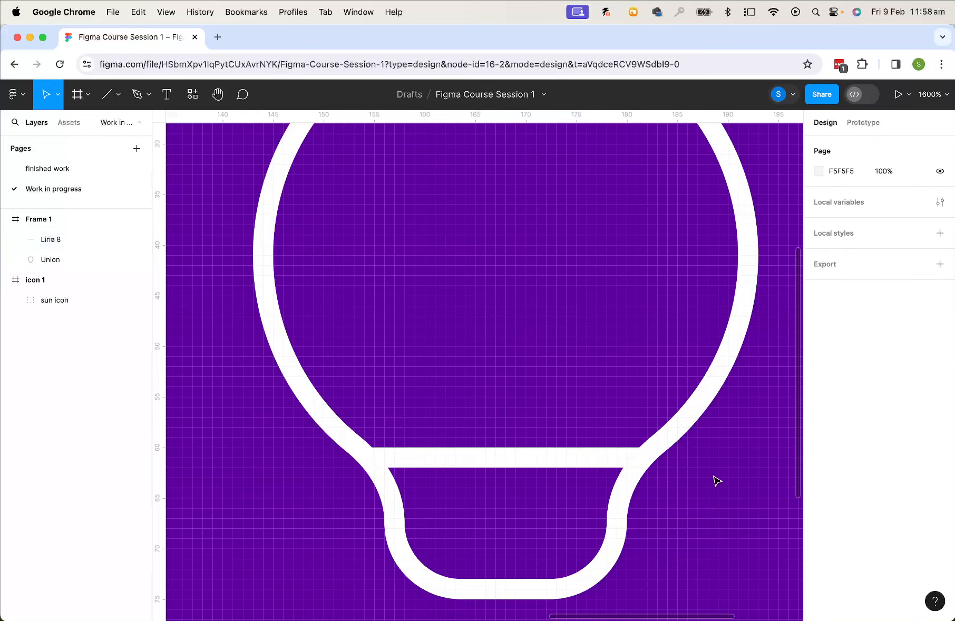
# Draw a rectangle about 17 × 12 over the bottom of the bulb
pyautogui.moveTo(637, 540); pyautogui.dragTo(595, 326)
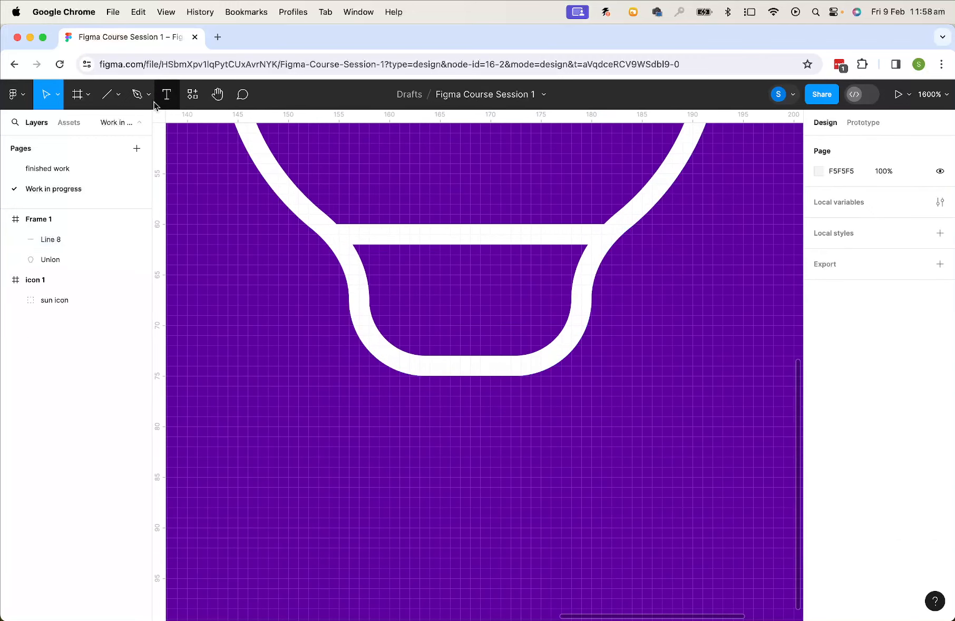
pyautogui.click(116, 95)
pyautogui.click(108, 125)
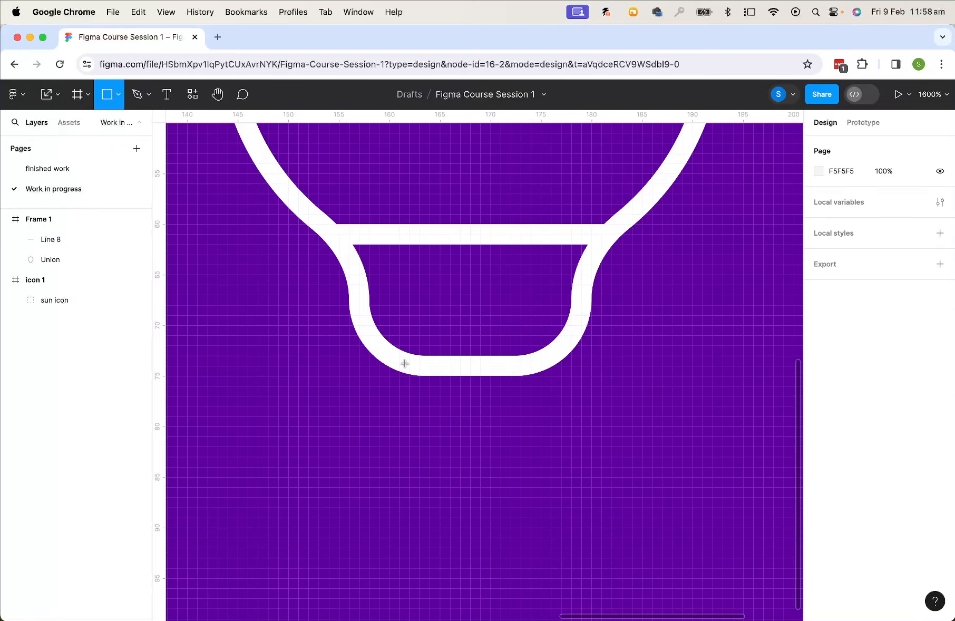
pyautogui.moveTo(390, 320)
pyautogui.mouseDown()
pyautogui.moveTo(467, 420)
pyautogui.moveTo(561, 436)
pyautogui.mouseUp()
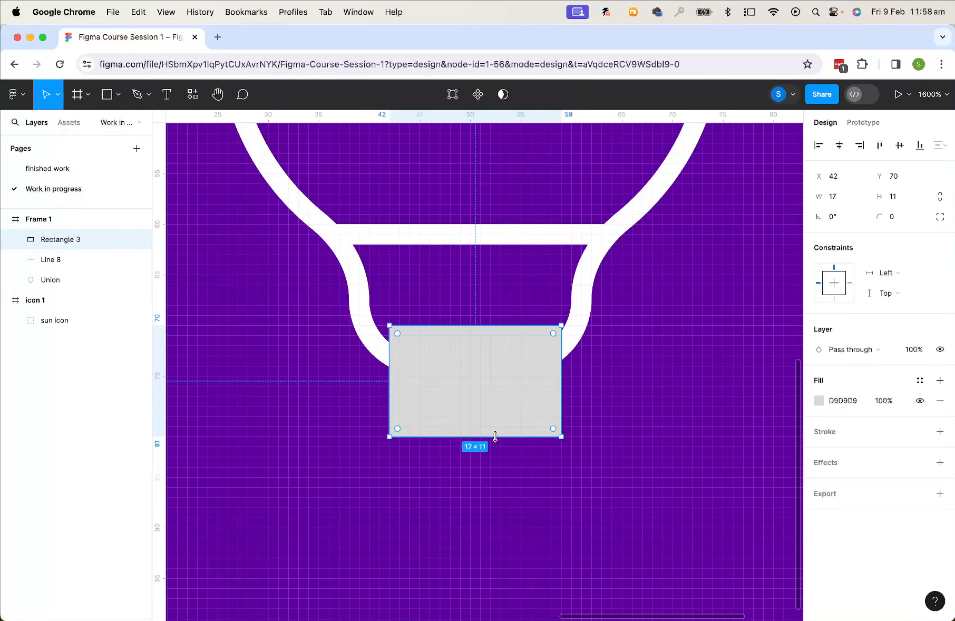
pyautogui.moveTo(495, 435); pyautogui.dragTo(494, 445)
# Fill the new rectangle with the purple document colour
pyautogui.click(819, 401)
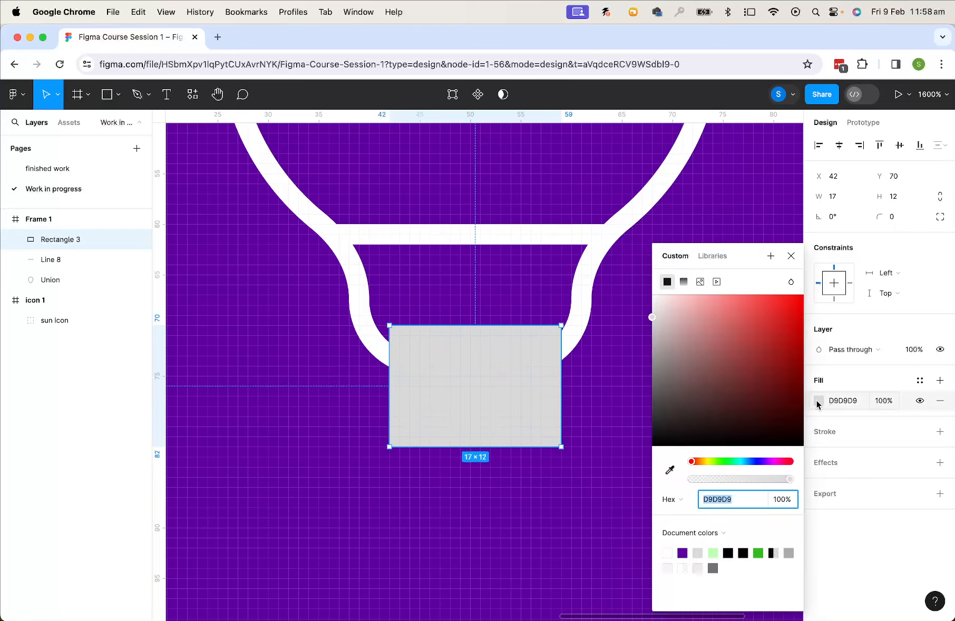
pyautogui.click(683, 551)
pyautogui.click(829, 433)
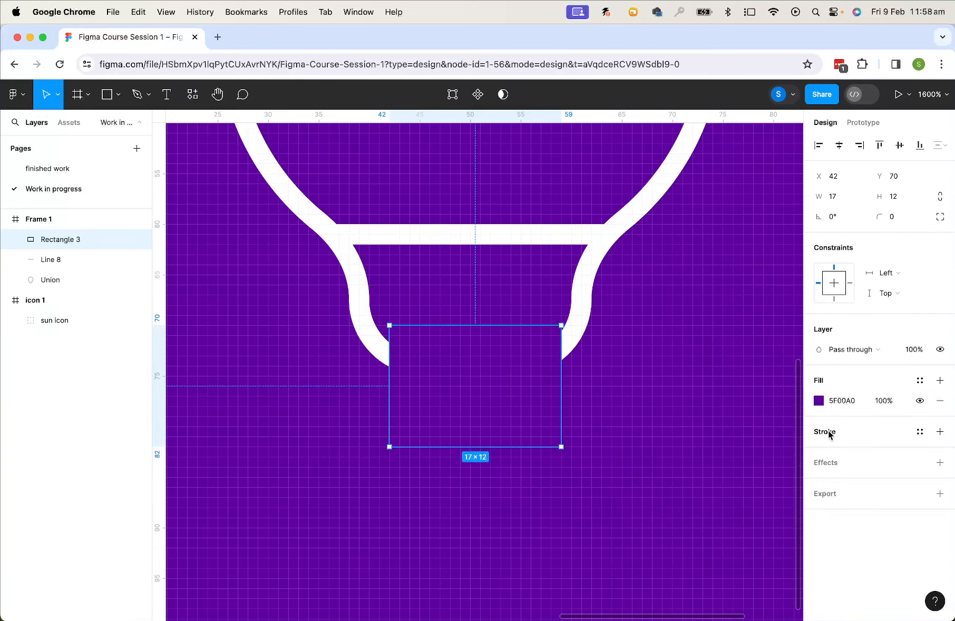
# Give the bottom rectangle a white stroke with a weight of 2
pyautogui.click(828, 433)
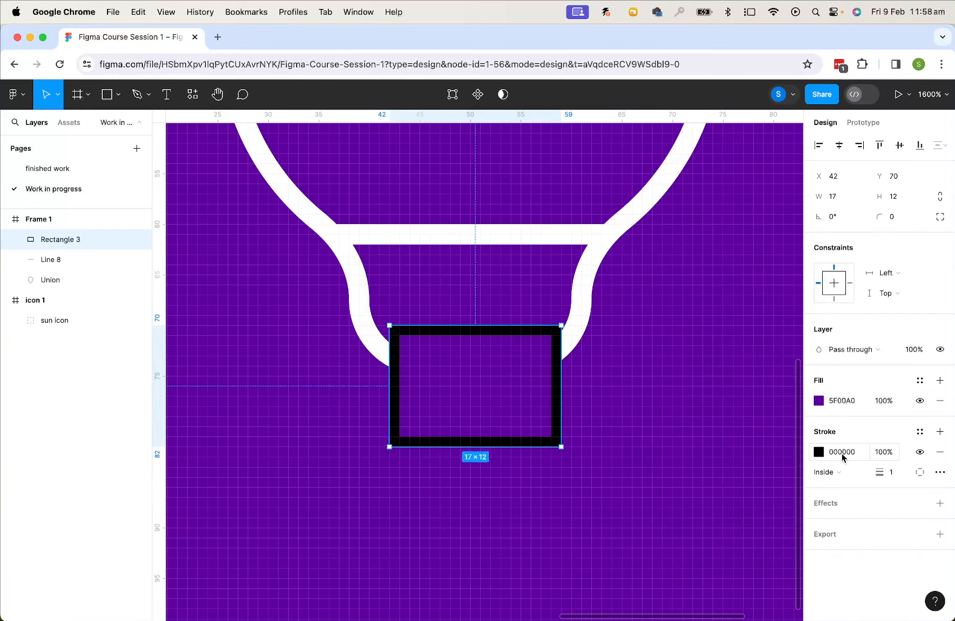
pyautogui.click(842, 456)
pyautogui.click(818, 452)
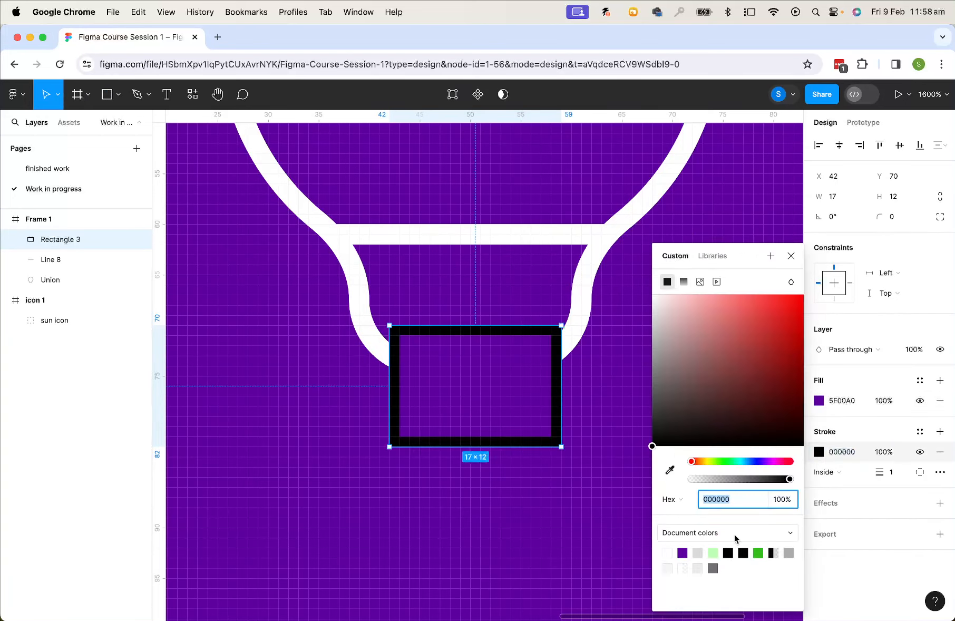
pyautogui.click(670, 550)
pyautogui.click(891, 472)
pyautogui.write('2')
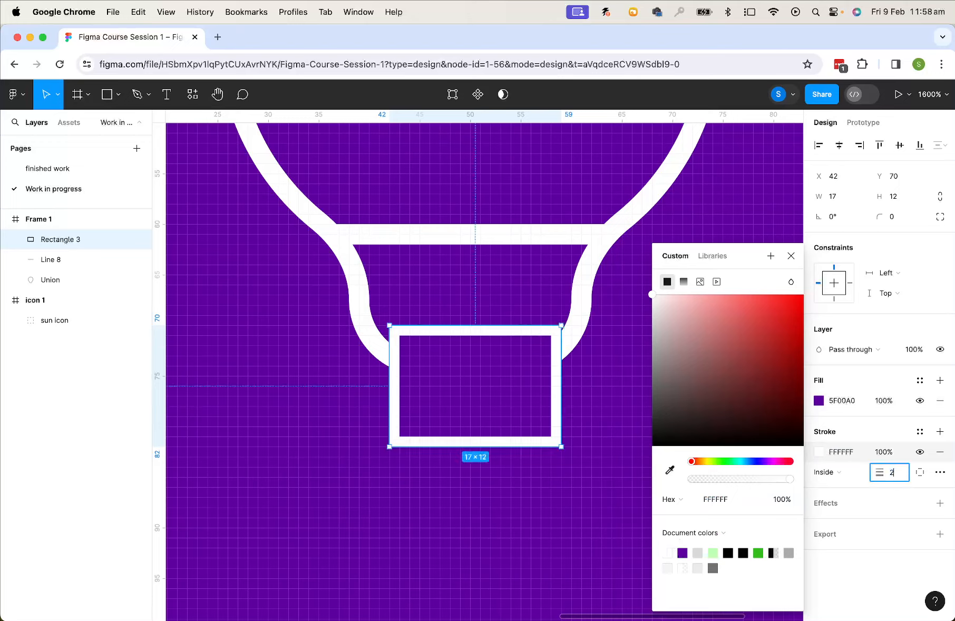
pyautogui.press('Return')
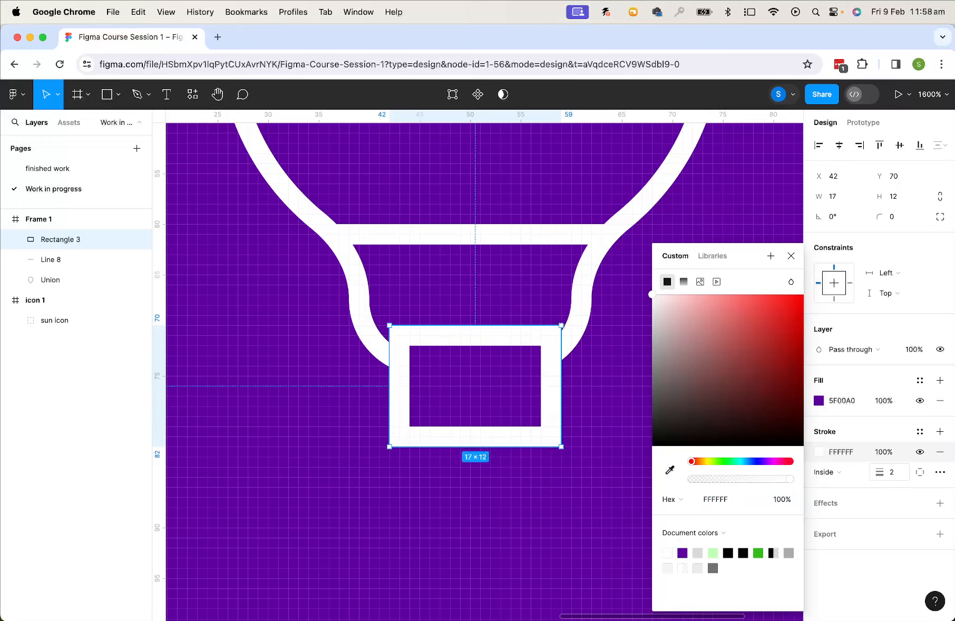
# Round the rectangle's corners to a radius of 4
pyautogui.click(895, 220)
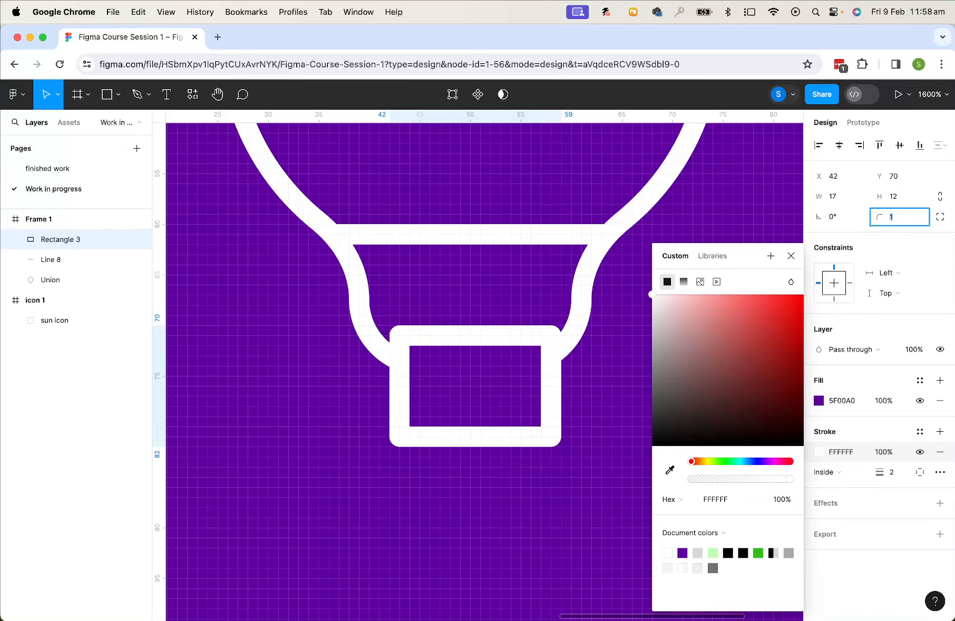
pyautogui.press('Up')
pyautogui.press('Up')
pyautogui.press('Up')
pyautogui.press('Up')
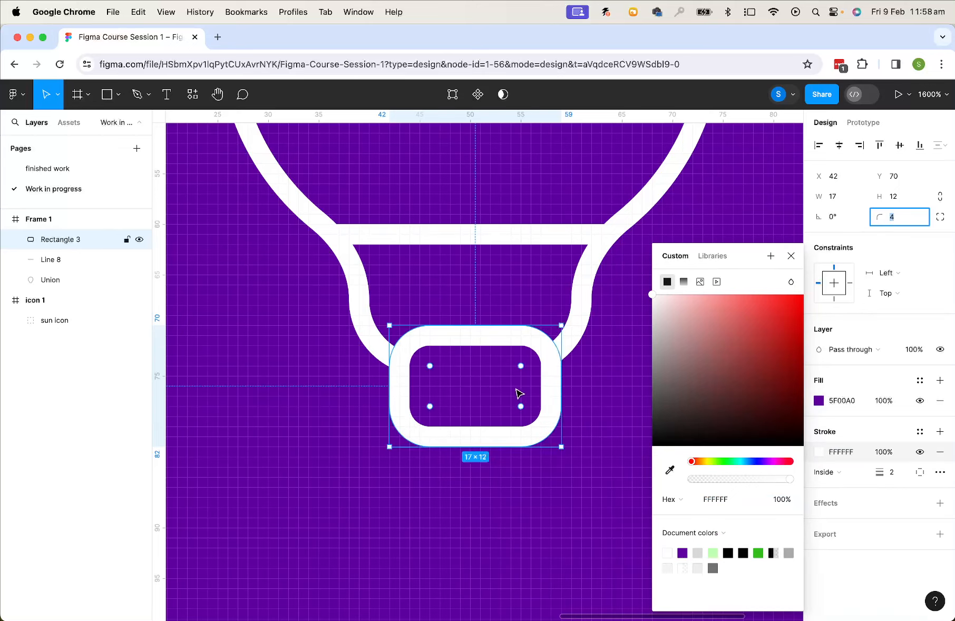
# Send the rounded rectangle behind the bulb outline
pyautogui.click(611, 378)
pyautogui.click(527, 347)
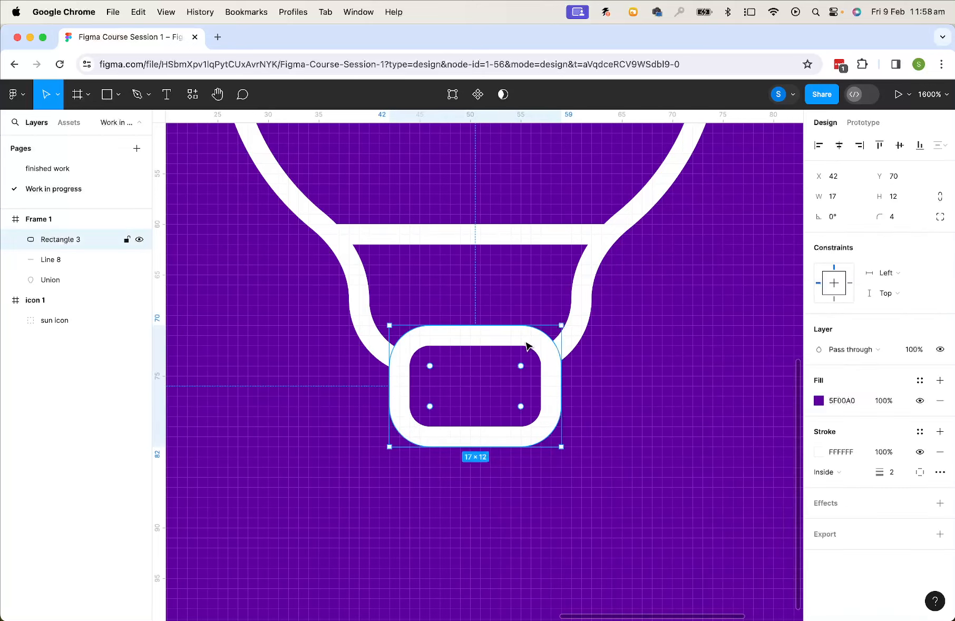
pyautogui.rightClick(526, 346)
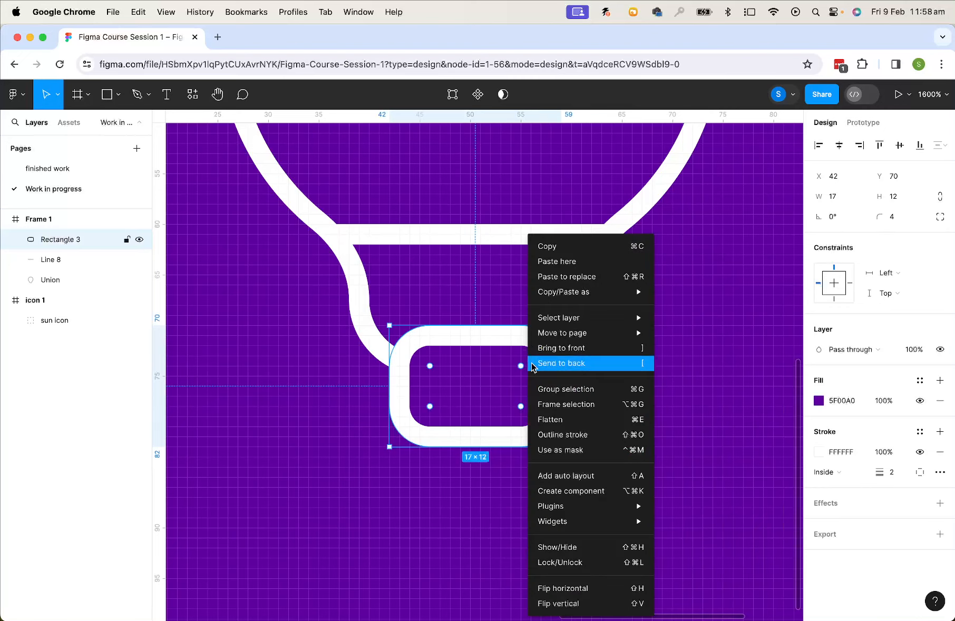
pyautogui.moveTo(584, 291)
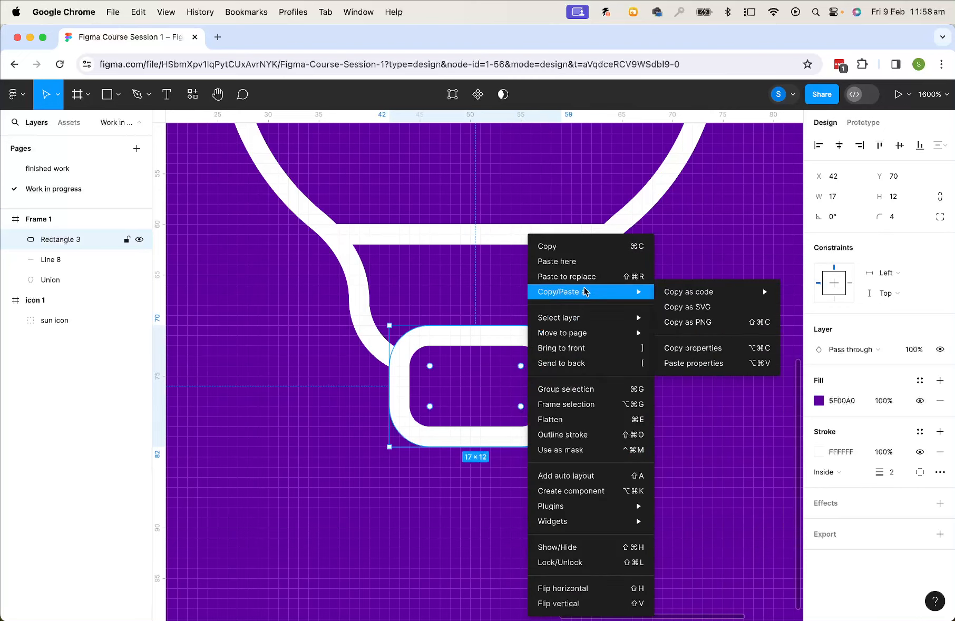
pyautogui.click(580, 363)
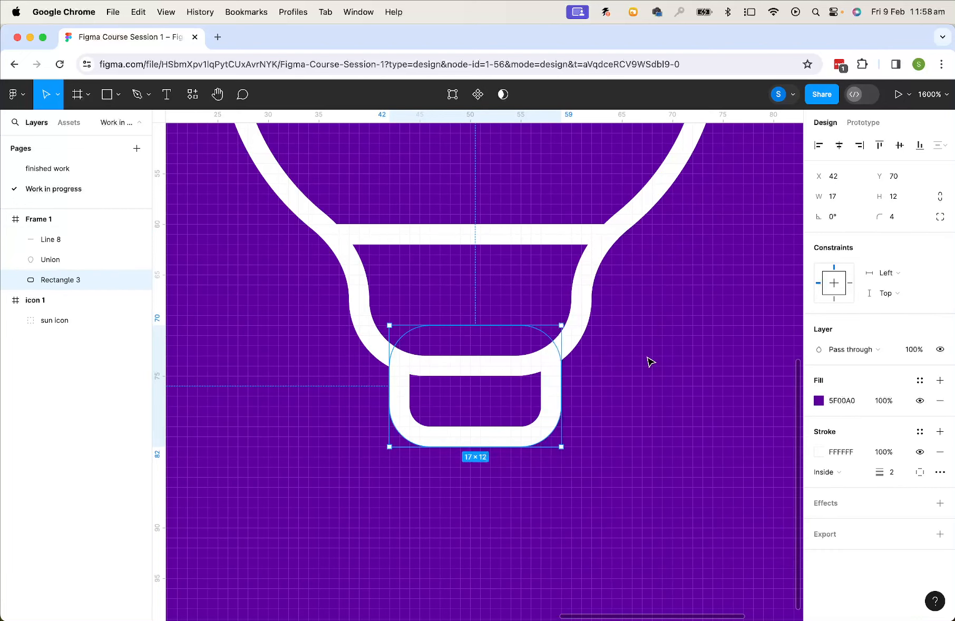
# Draw a star about 36 × 36 inside the bulb's globe
pyautogui.press('super+minus')
pyautogui.press('super+minus')
pyautogui.click(550, 420)
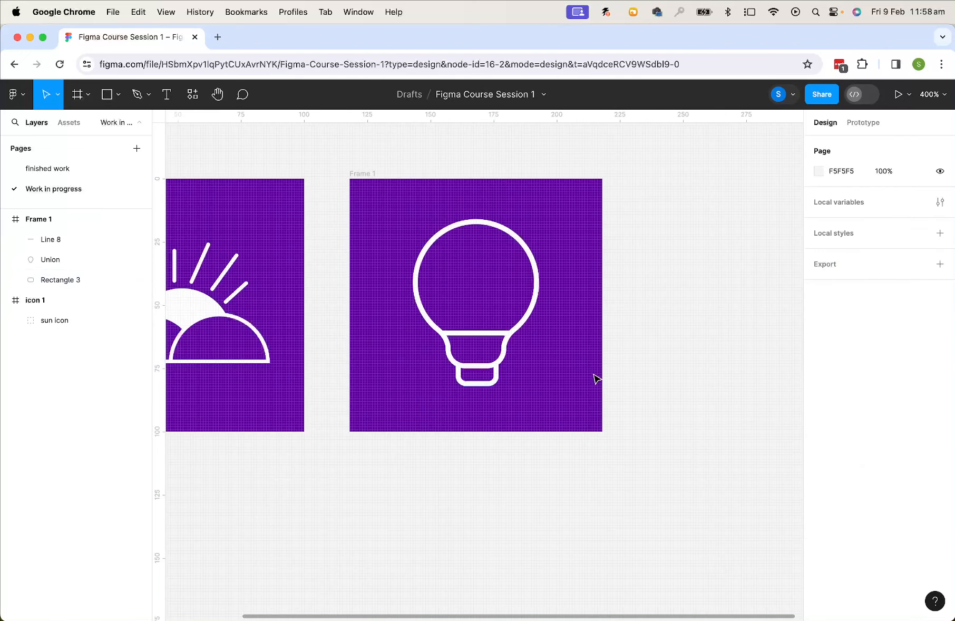
pyautogui.click(120, 96)
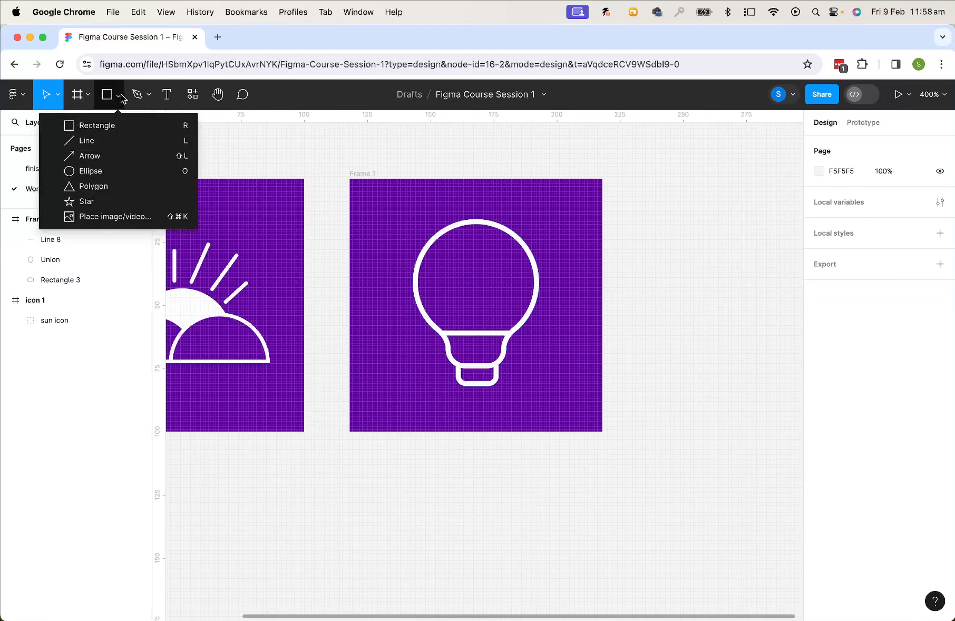
pyautogui.click(82, 205)
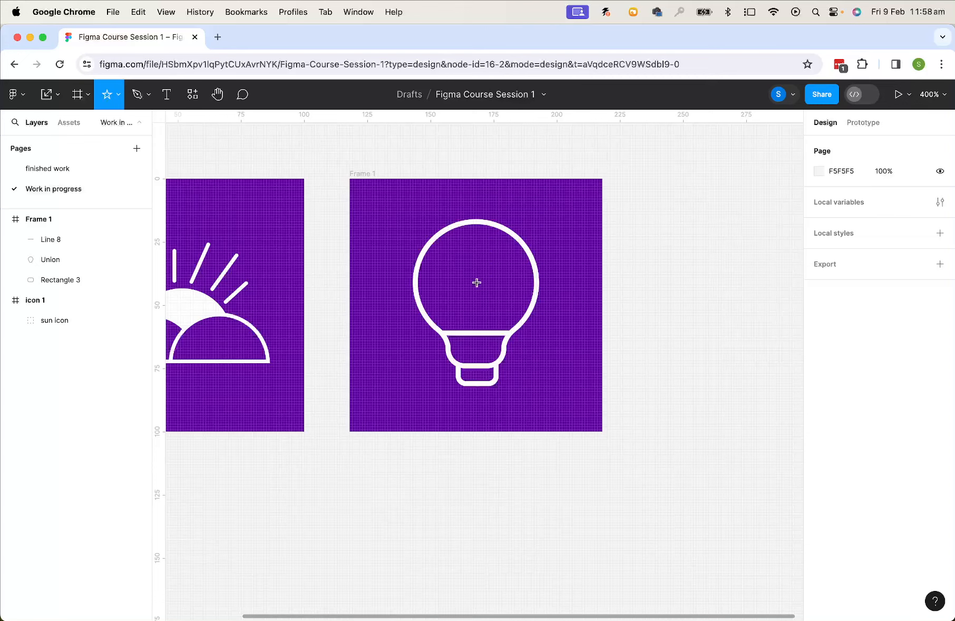
pyautogui.moveTo(476, 283); pyautogui.dragTo(520, 327)
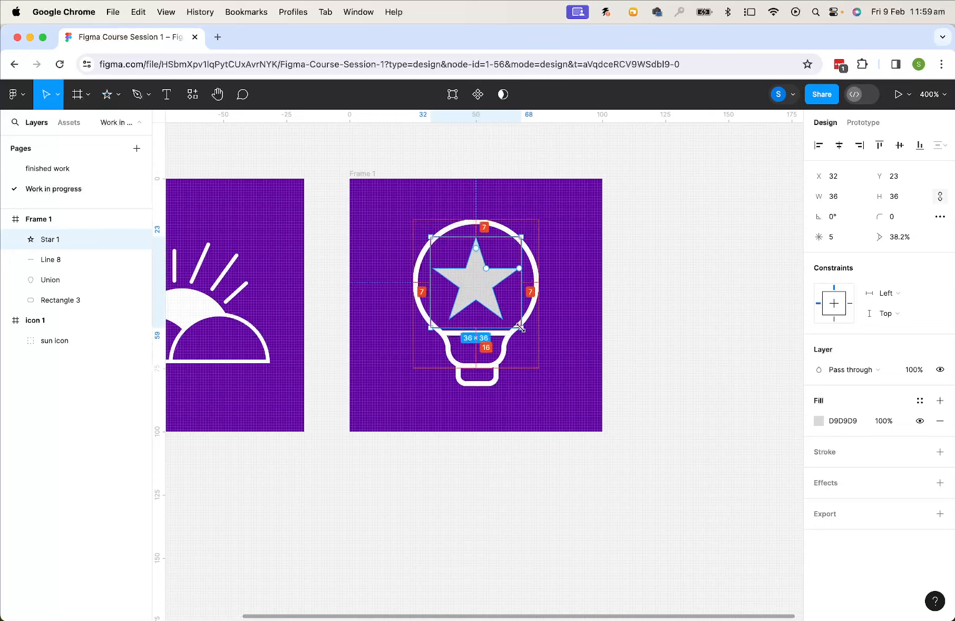
# Fill the star with white from the document colours and give it 6 points
pyautogui.click(825, 421)
pyautogui.click(819, 422)
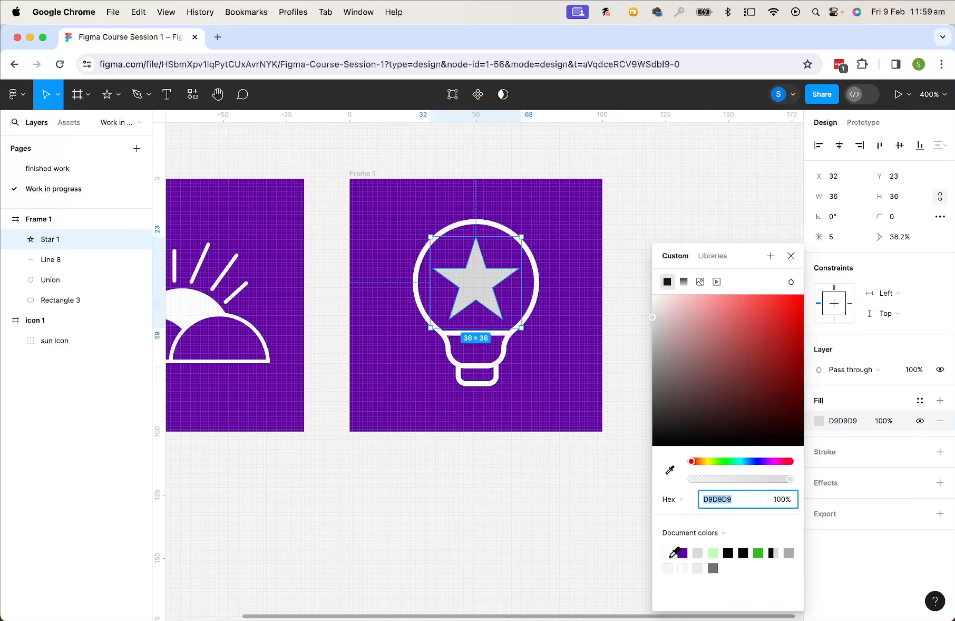
pyautogui.click(668, 554)
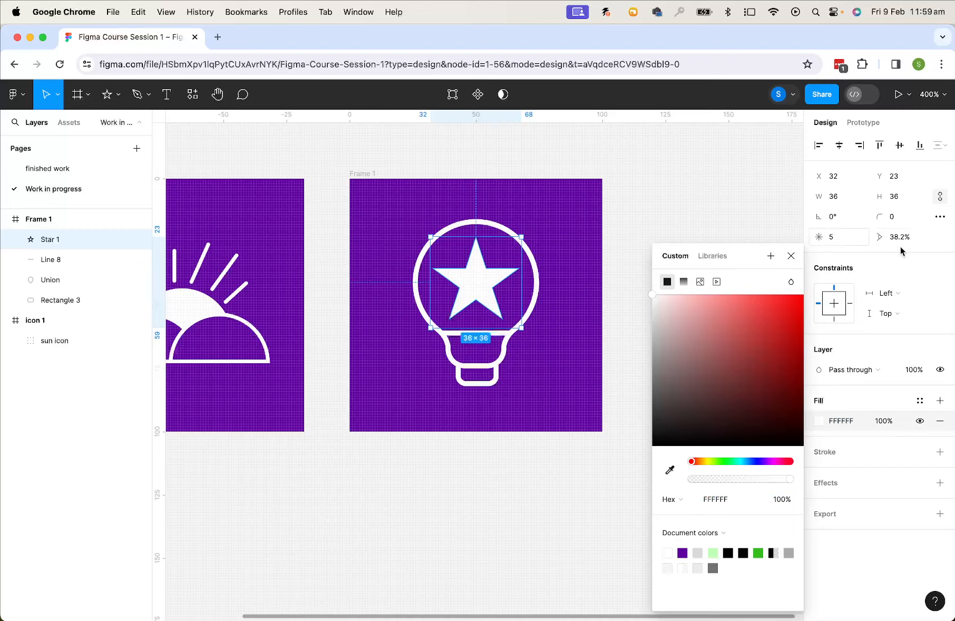
pyautogui.click(840, 234)
pyautogui.press('Up')
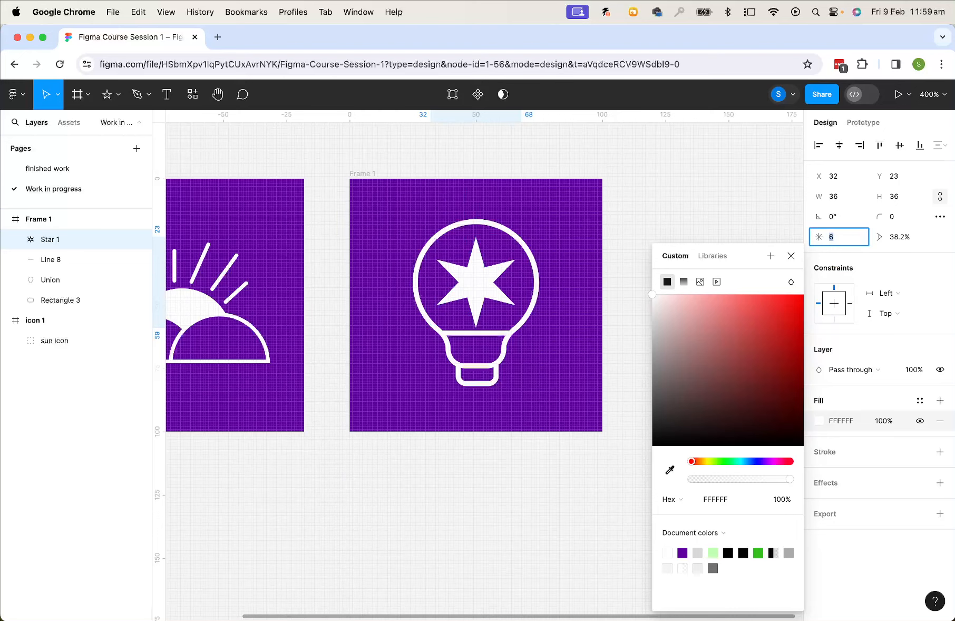
pyautogui.press('Up')
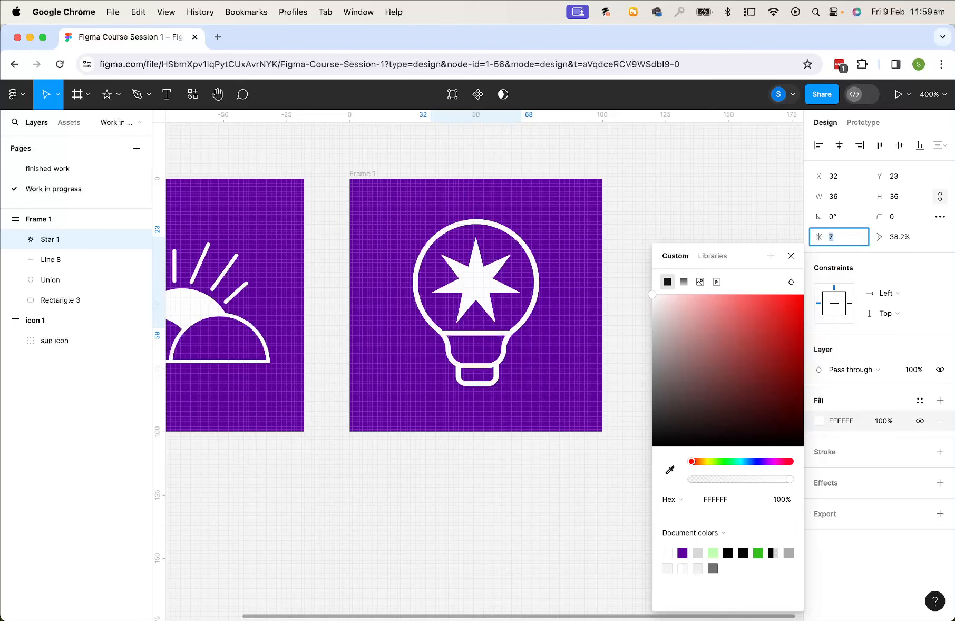
pyautogui.press('Down')
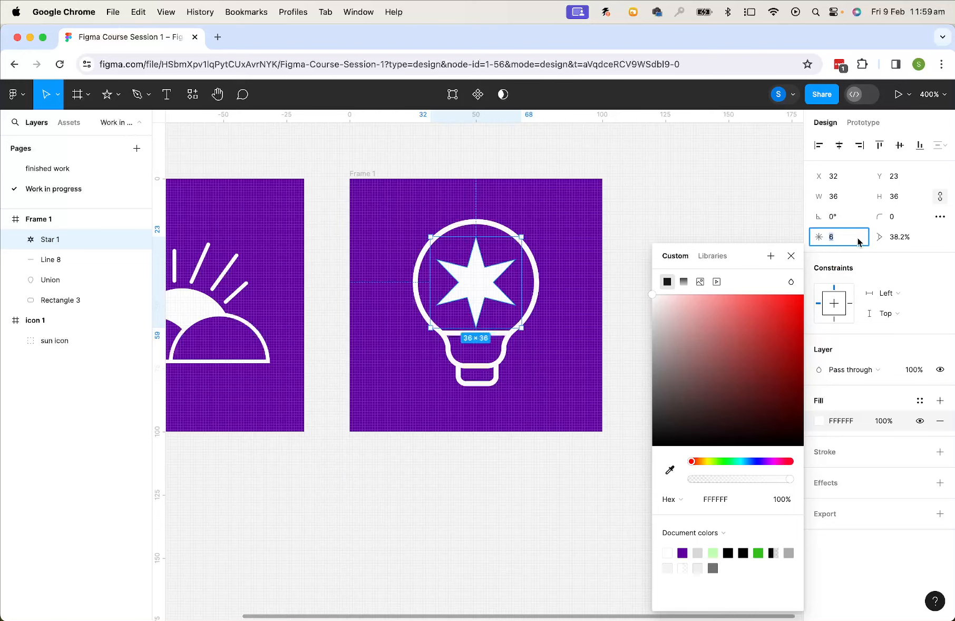
# Set the star's inner ratio to 59.2%
pyautogui.click(894, 240)
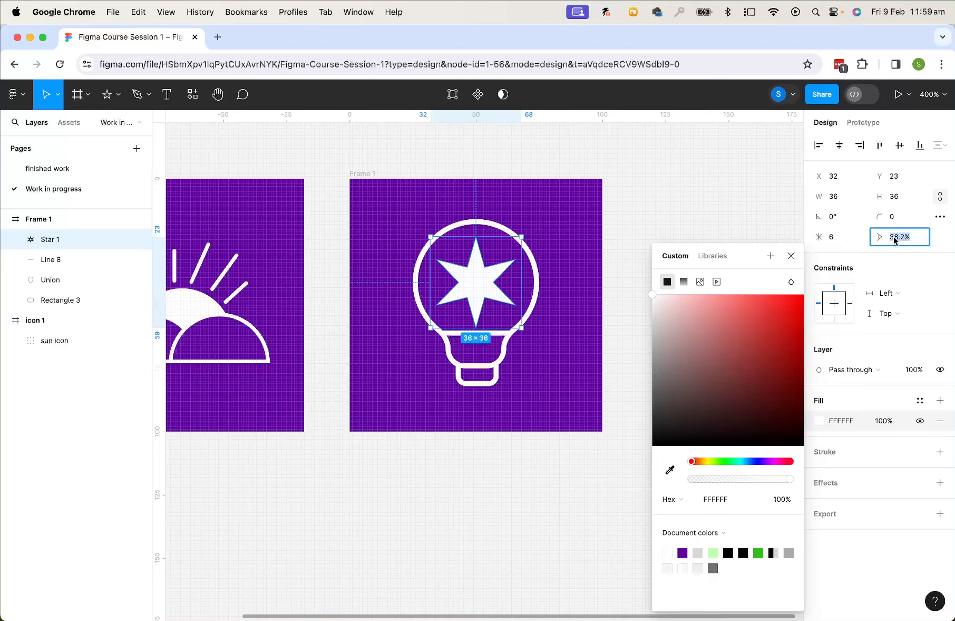
pyautogui.press('Up')
pyautogui.press('Up')
pyautogui.press('Up')
pyautogui.press('Up')
pyautogui.press('Up')
pyautogui.press('Up')
pyautogui.press('Up')
pyautogui.press('Up')
pyautogui.press('Up')
pyautogui.press('Up')
pyautogui.press('Up')
pyautogui.press('Up')
pyautogui.press('Up')
pyautogui.press('Up')
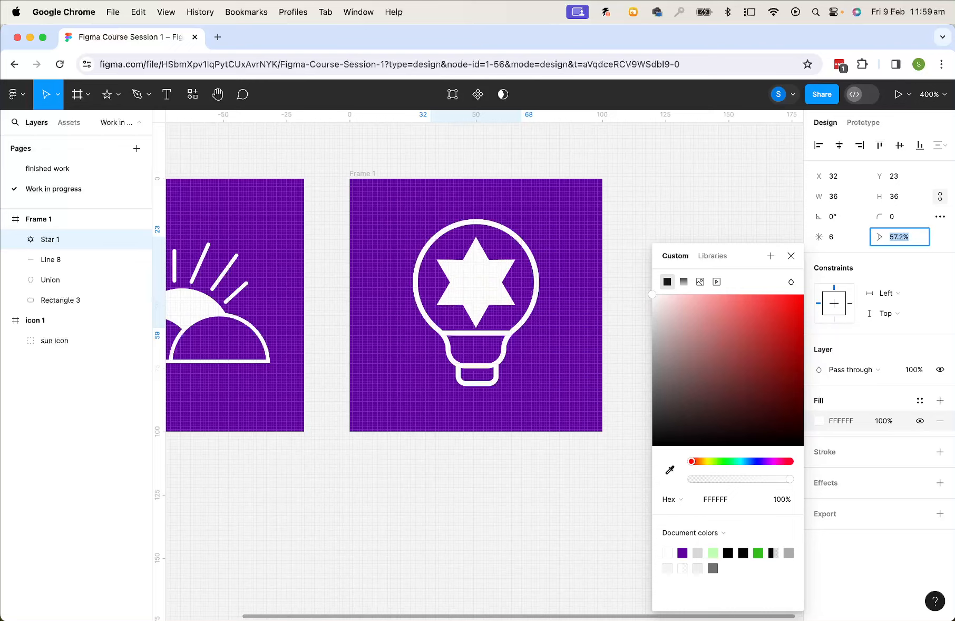
pyautogui.press('Up')
pyautogui.press('Up')
pyautogui.press('Up')
pyautogui.press('Up')
pyautogui.press('Up')
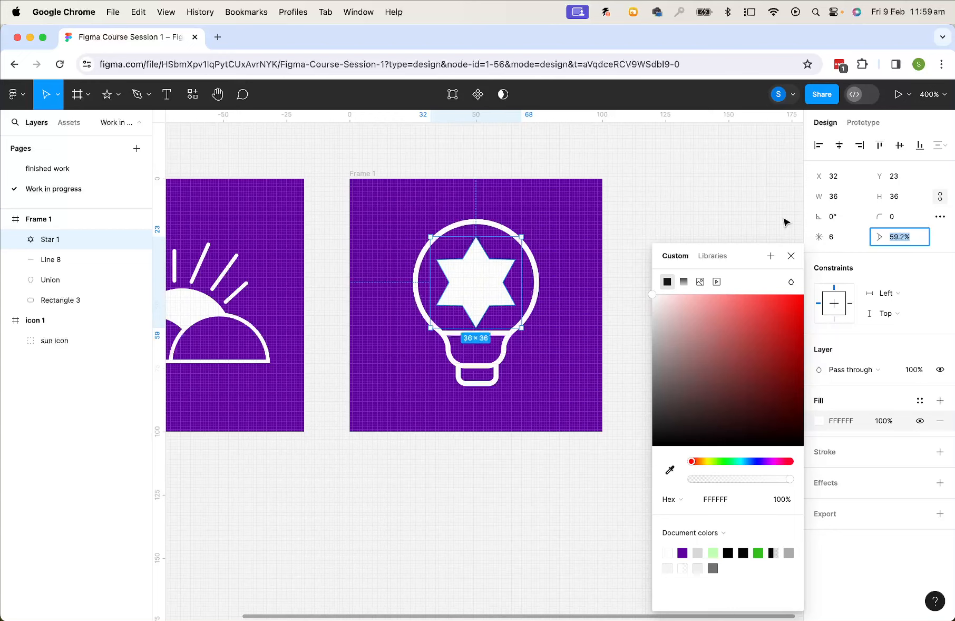
pyautogui.click(655, 187)
pyautogui.click(484, 269)
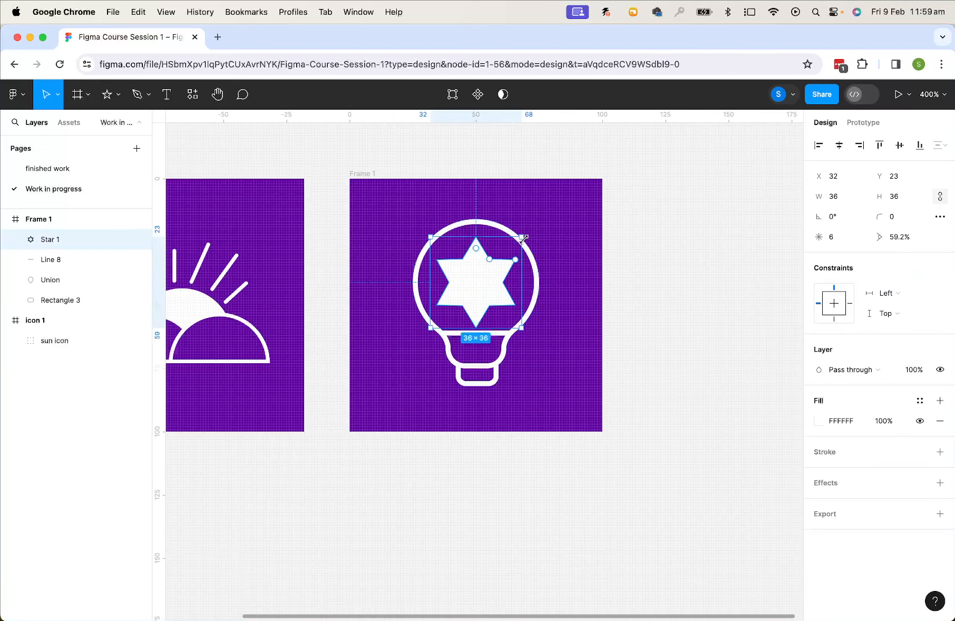
pyautogui.moveTo(521, 237); pyautogui.dragTo(484, 271)
pyautogui.click(665, 271)
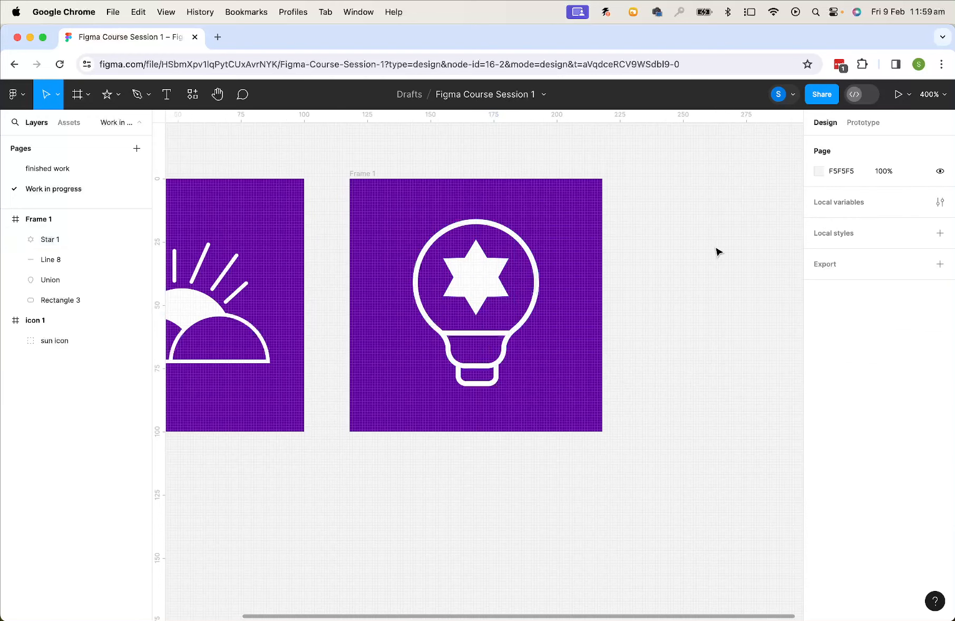
pyautogui.press('super+minus')
pyautogui.moveTo(617, 328); pyautogui.dragTo(668, 305)
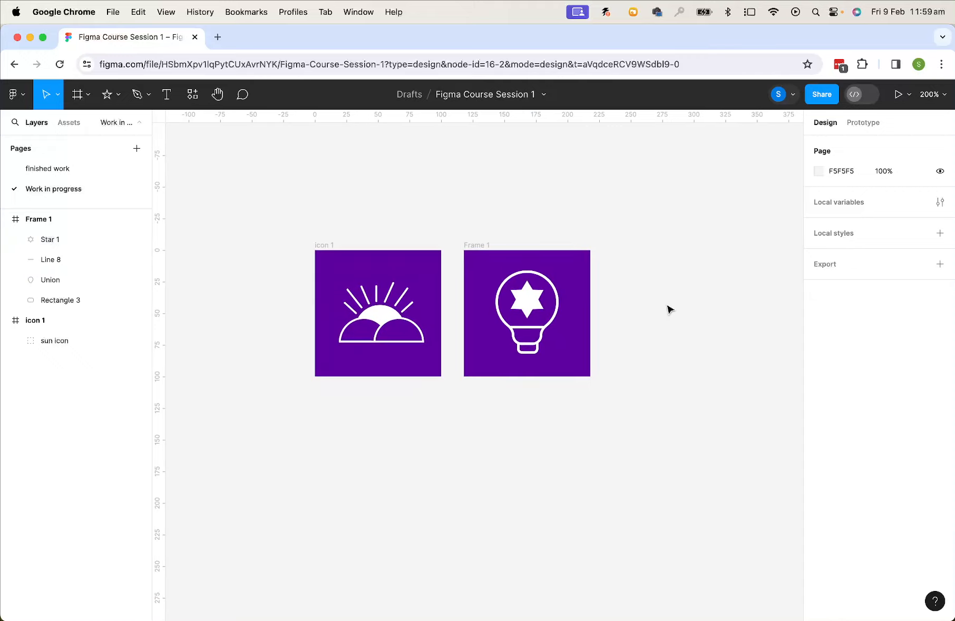
pyautogui.hscroll(3, 669, 310)
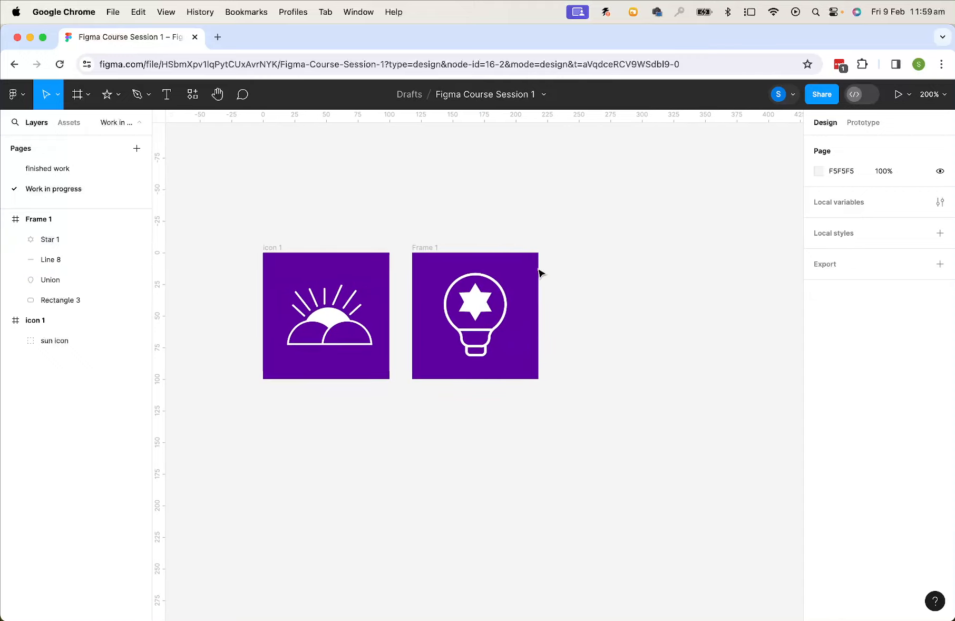
pyautogui.moveTo(522, 268); pyautogui.dragTo(440, 361)
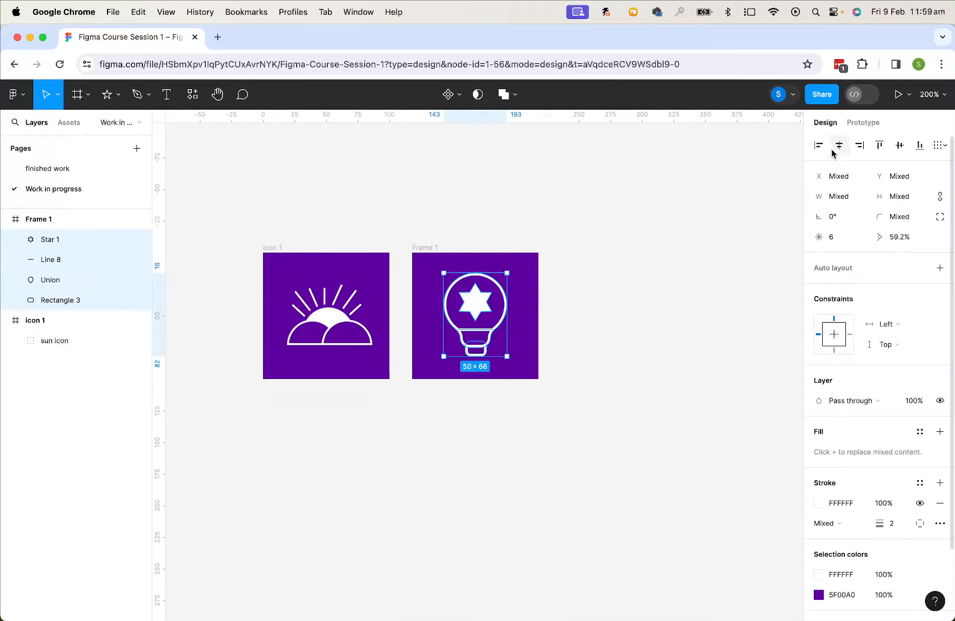
pyautogui.click(668, 269)
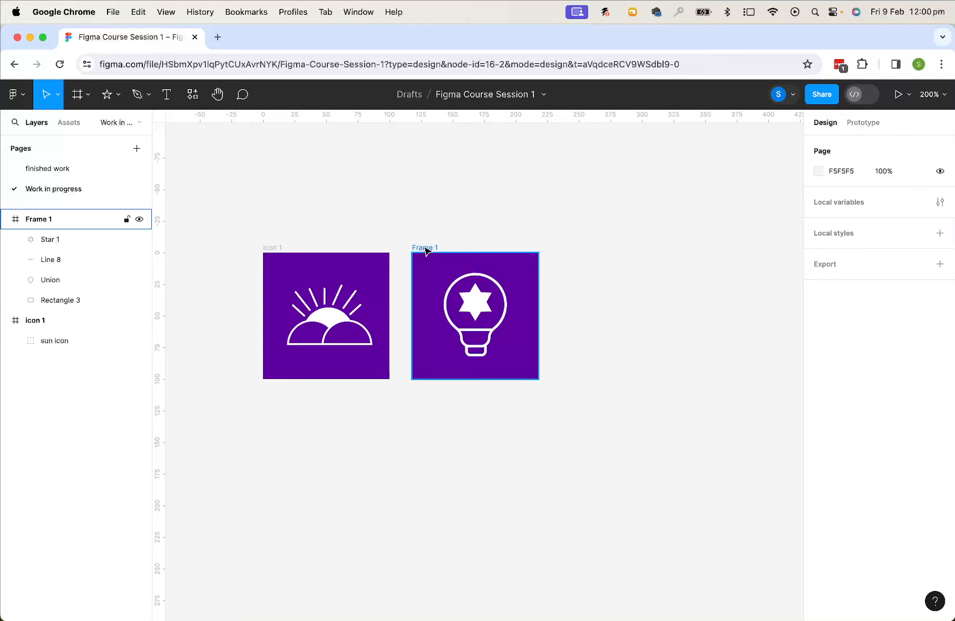
pyautogui.hscroll(3, 425, 250)
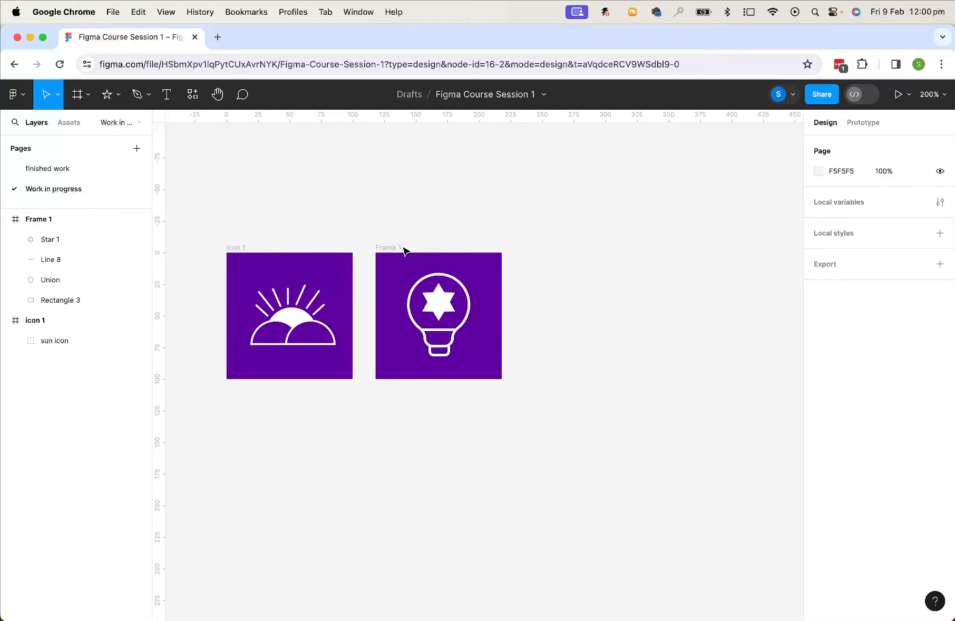
pyautogui.hscroll(1, 558, 249)
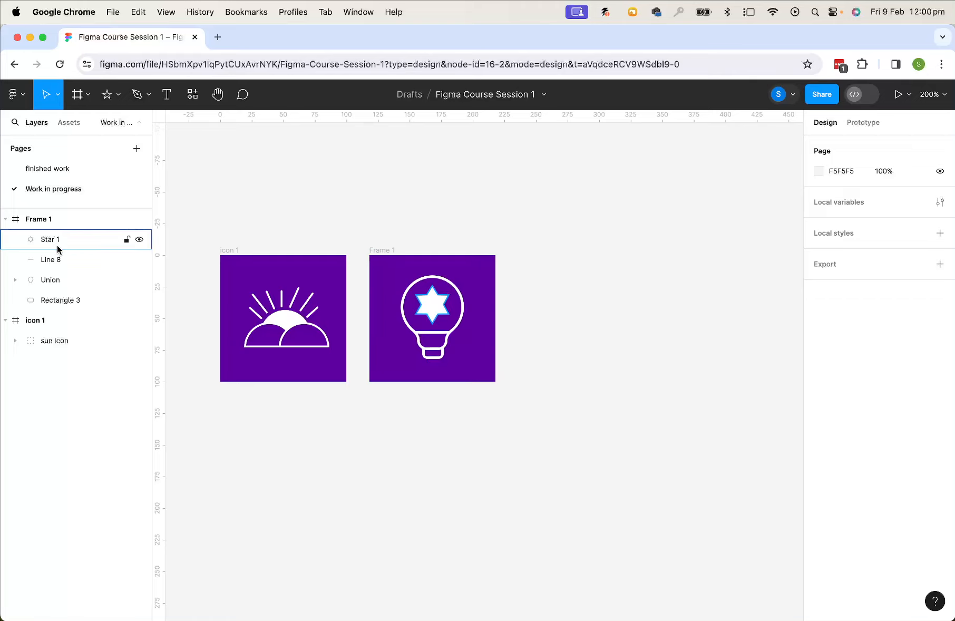
# Draw a new frame to the right of the bulb icon and set it to 100 × 100
pyautogui.click(79, 94)
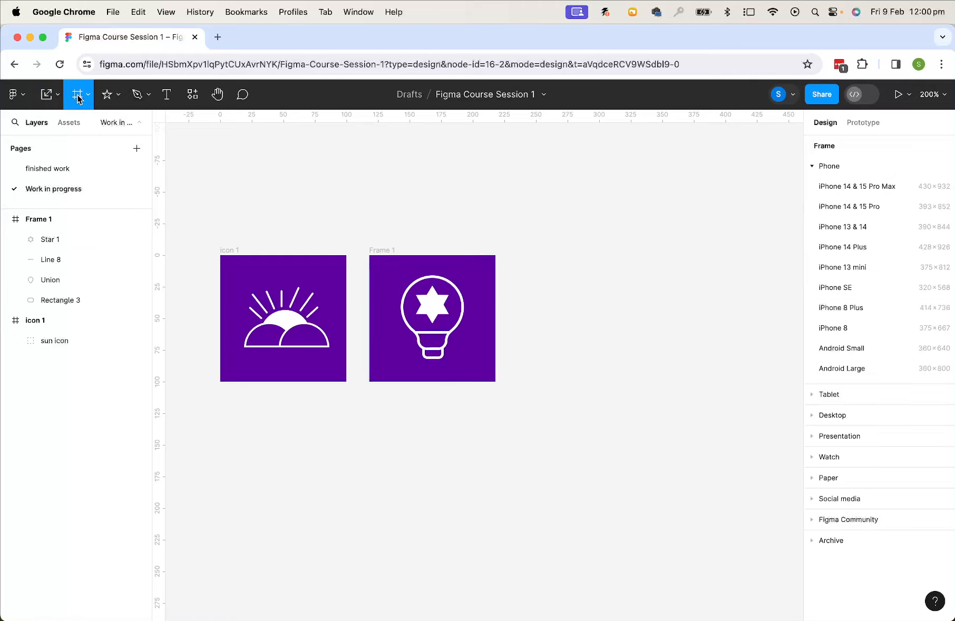
pyautogui.moveTo(521, 255); pyautogui.dragTo(634, 381)
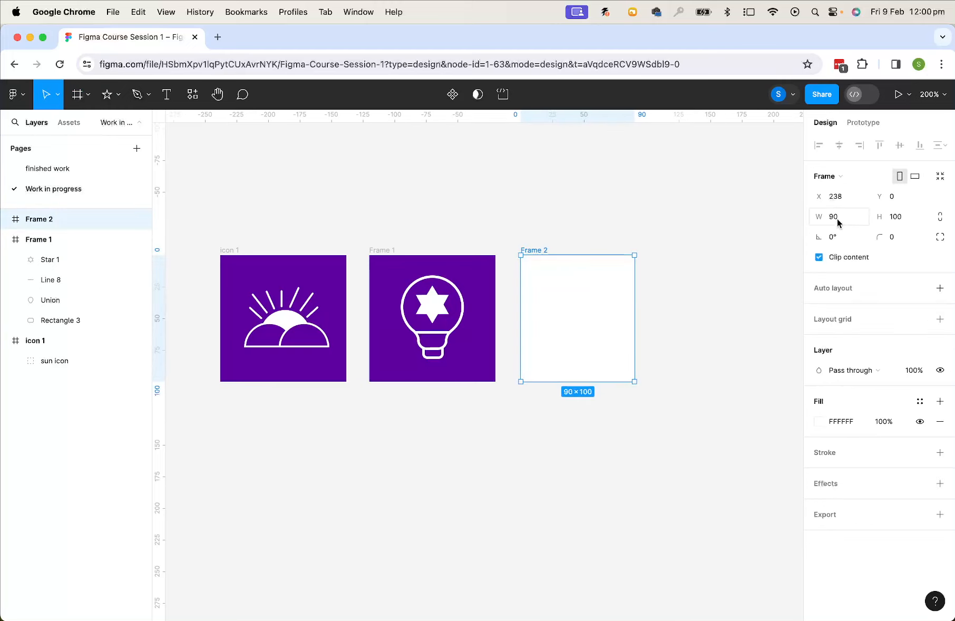
pyautogui.click(838, 218)
pyautogui.write('100')
pyautogui.press('Tab')
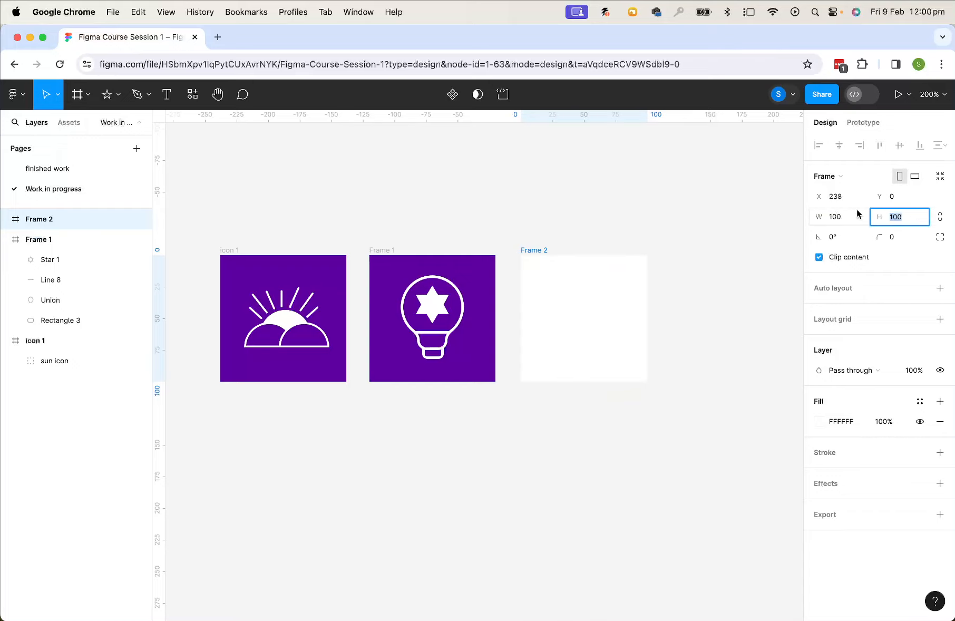
pyautogui.moveTo(591, 298); pyautogui.dragTo(579, 318)
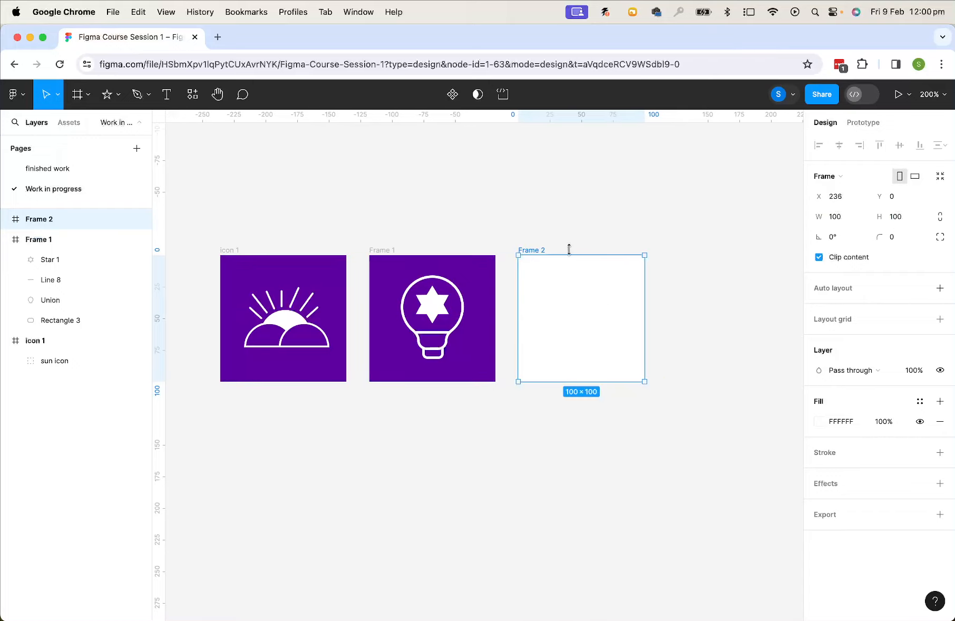
# Rename the bulb frame as icon 2 and the new frame as icon 3
pyautogui.doubleClick(383, 249)
pyautogui.write('icon 2')
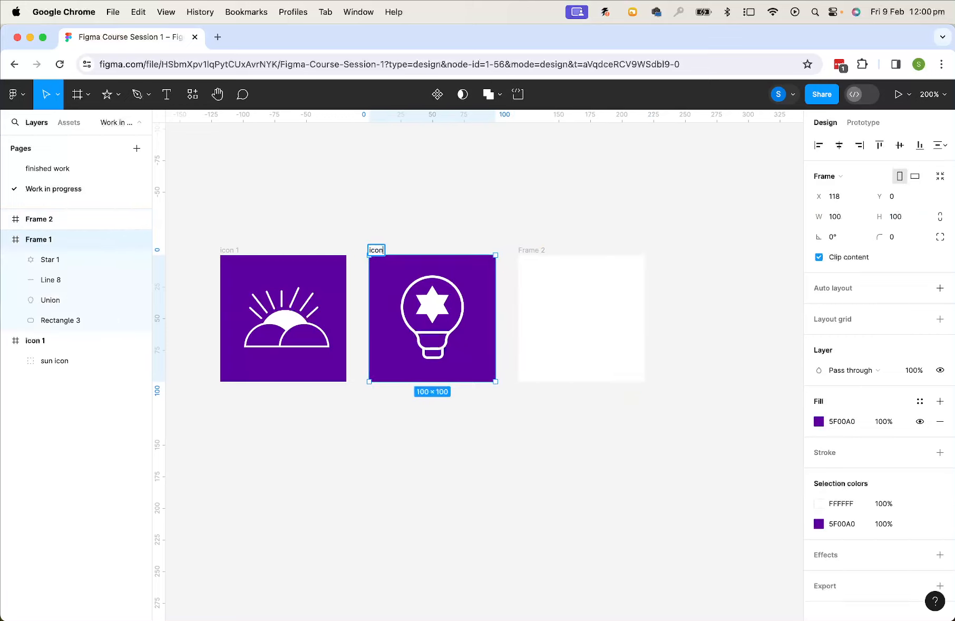
pyautogui.doubleClick(530, 247)
pyautogui.write('icon 3')
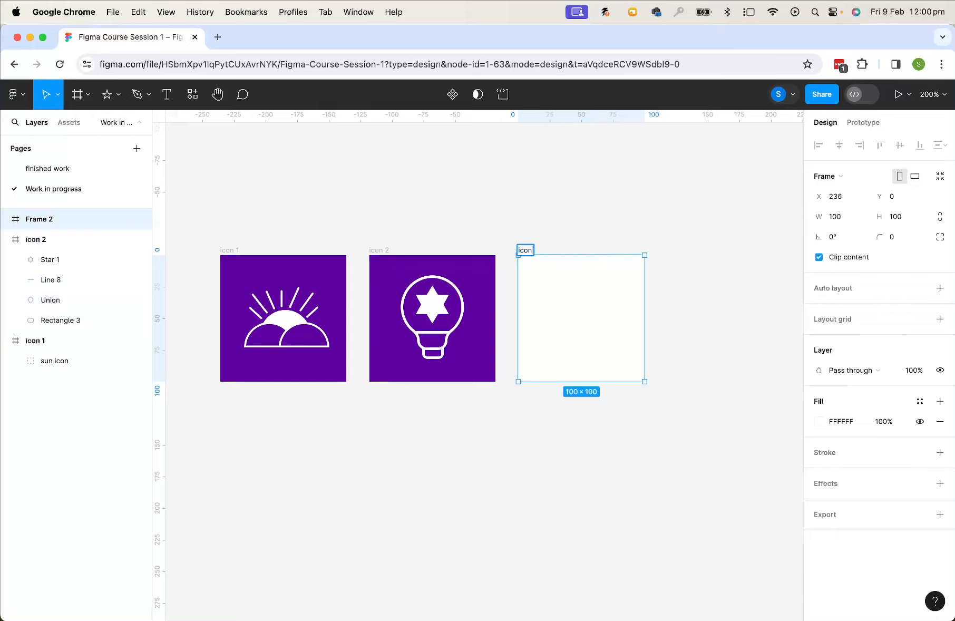
# Fill the icon 3 frame with the purple 5F00A0 from the document colours
pyautogui.click(674, 242)
pyautogui.click(582, 309)
pyautogui.click(816, 422)
pyautogui.click(680, 550)
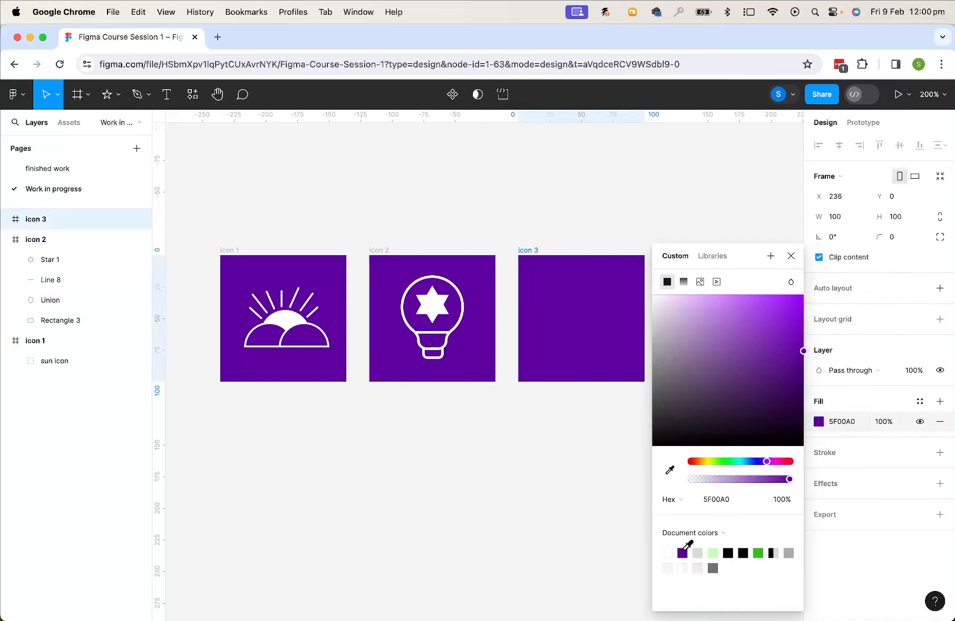
pyautogui.click(604, 520)
# Review the finished icons on the finished work page for reference, then return to Work in progress
pyautogui.press('super+plus')
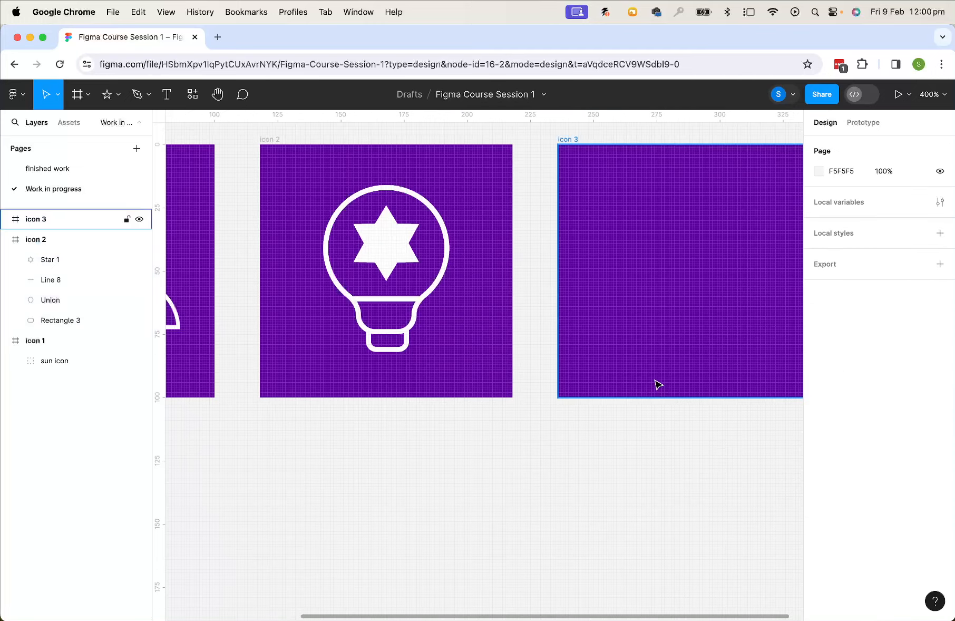
pyautogui.moveTo(656, 354); pyautogui.dragTo(465, 456)
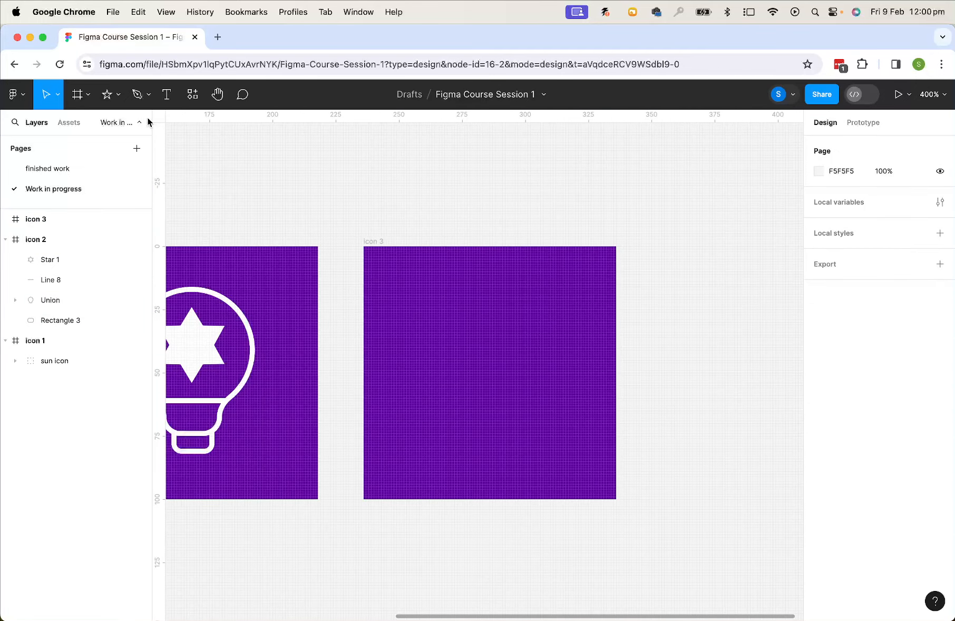
pyautogui.click(137, 94)
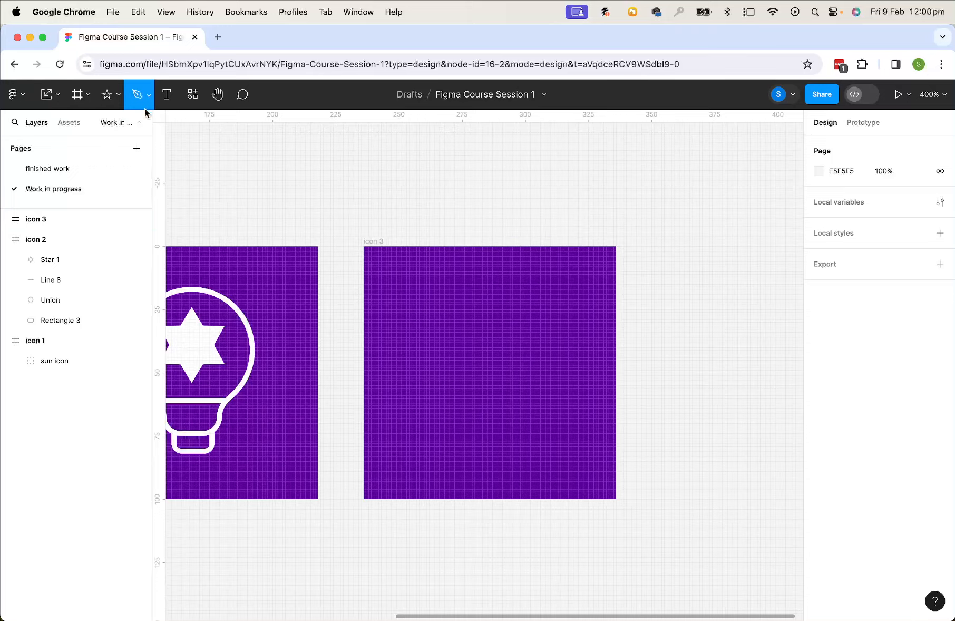
pyautogui.click(41, 170)
pyautogui.hscroll(15, 560, 385)
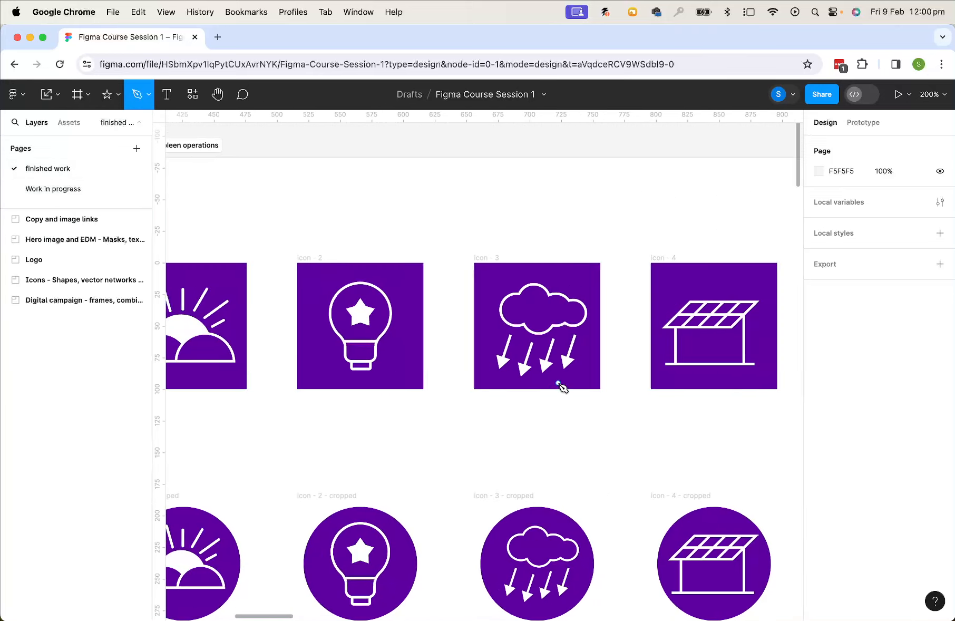
pyautogui.hscroll(5, 560, 385)
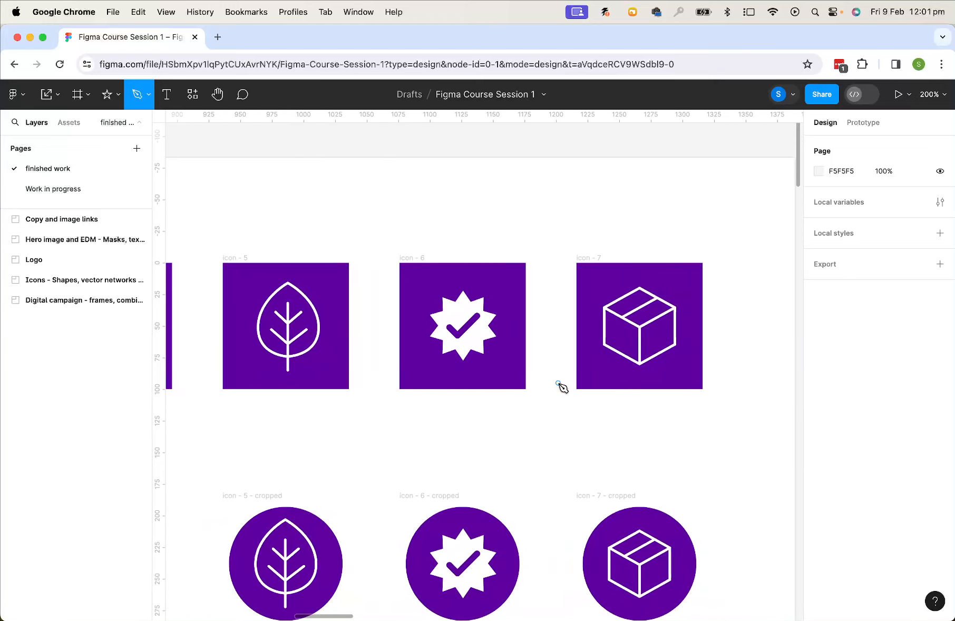
pyautogui.scroll(2, 594, 340)
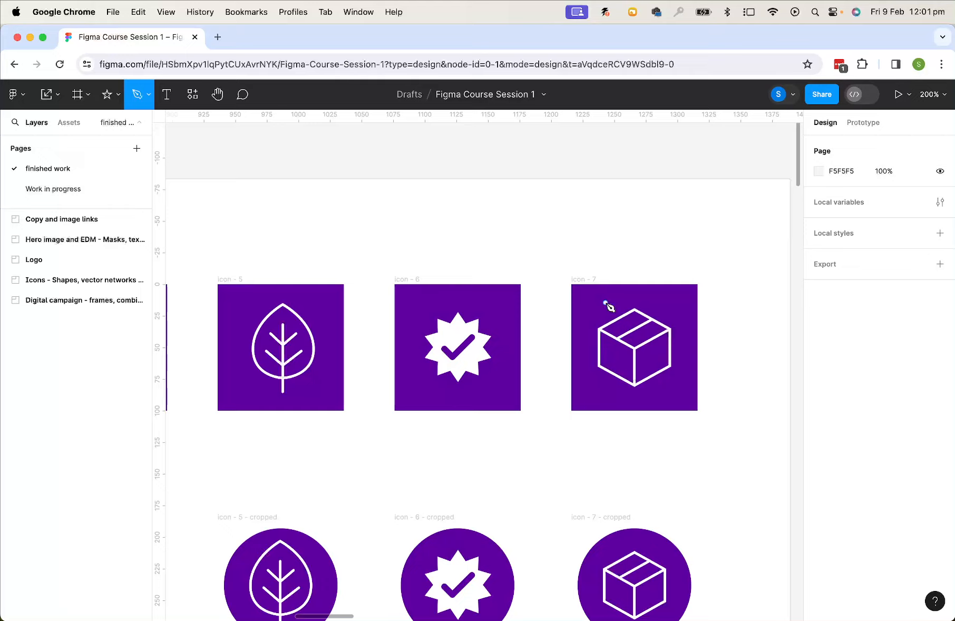
pyautogui.click(48, 191)
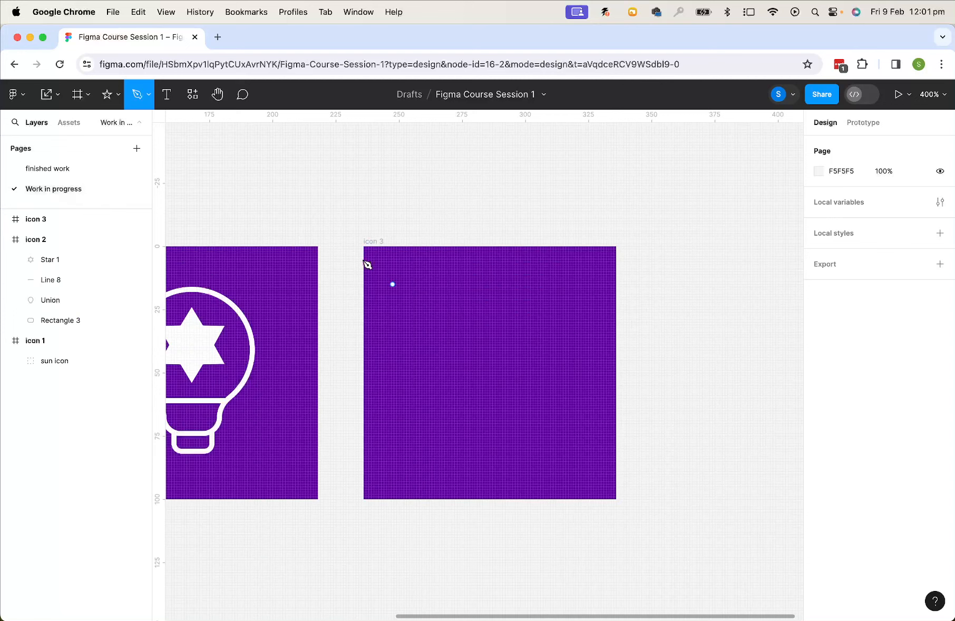
# Draw a closed diamond path about 53 × 53 in the upper part of icon 3 with the Pen tool
pyautogui.click(149, 94)
pyautogui.click(130, 128)
pyautogui.click(418, 343)
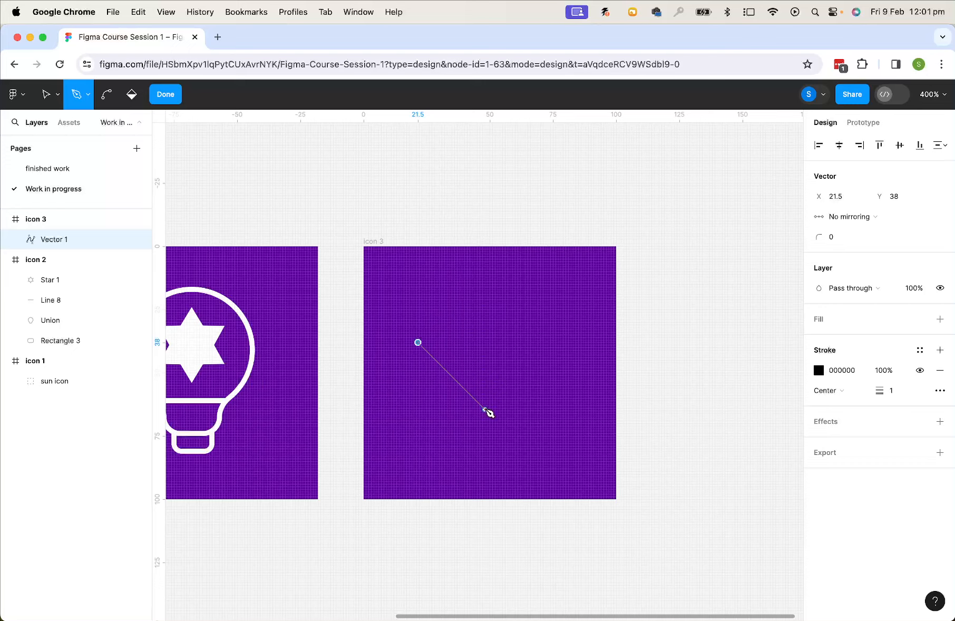
pyautogui.click(484, 409)
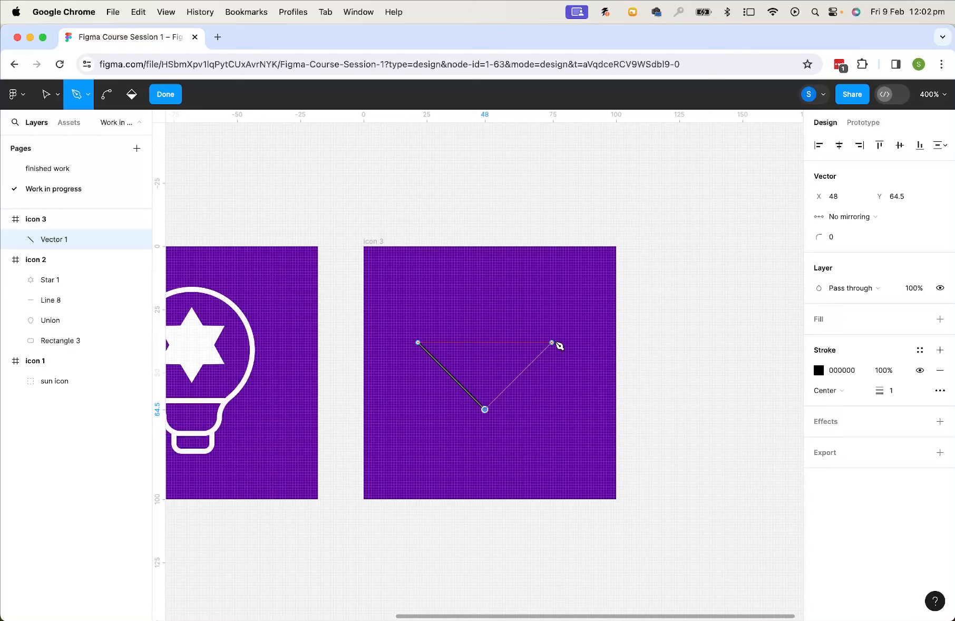
pyautogui.click(553, 342)
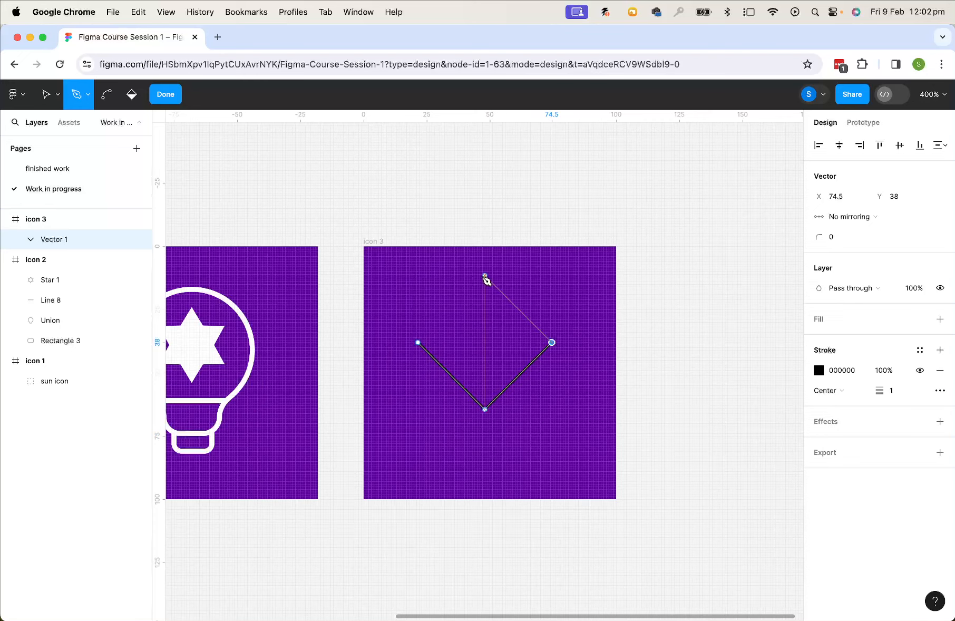
pyautogui.click(485, 276)
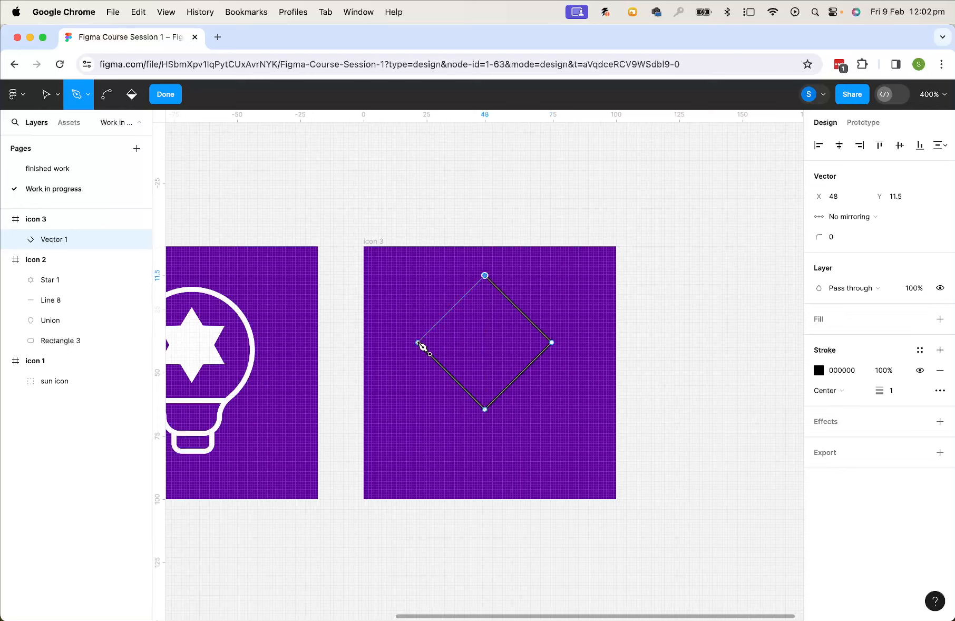
pyautogui.click(418, 343)
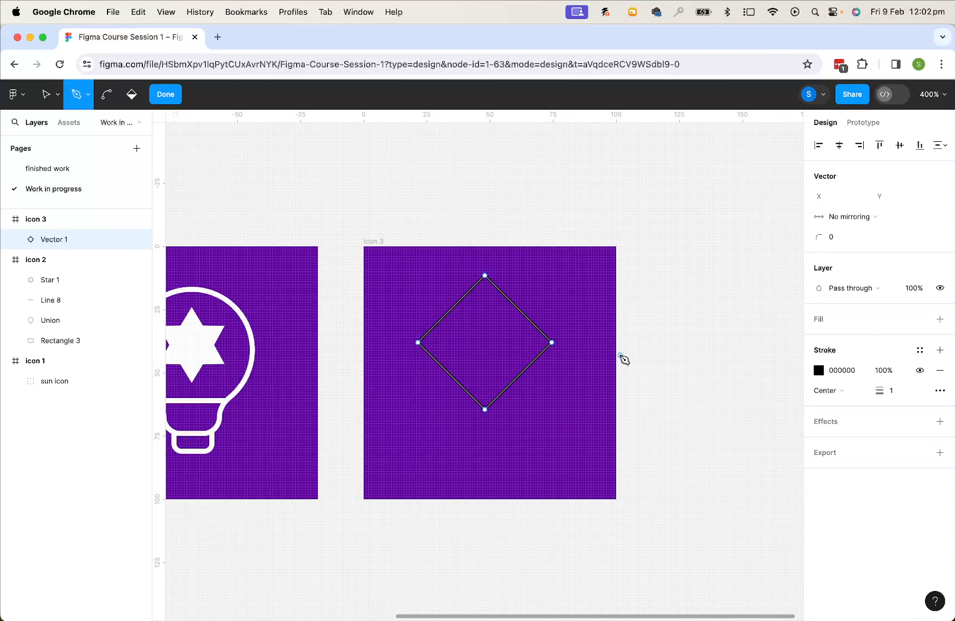
# Extend the path down from the diamond's bottom point to about Y 93, then up to its right corner as a side face
pyautogui.press('super+equal')
pyautogui.scroll(-3, 527, 422)
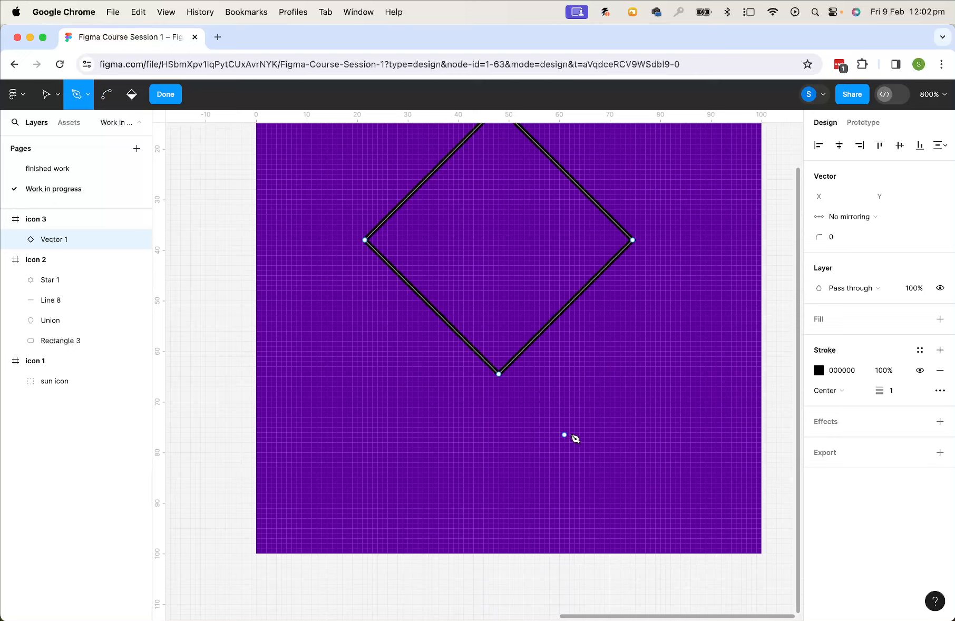
pyautogui.click(499, 373)
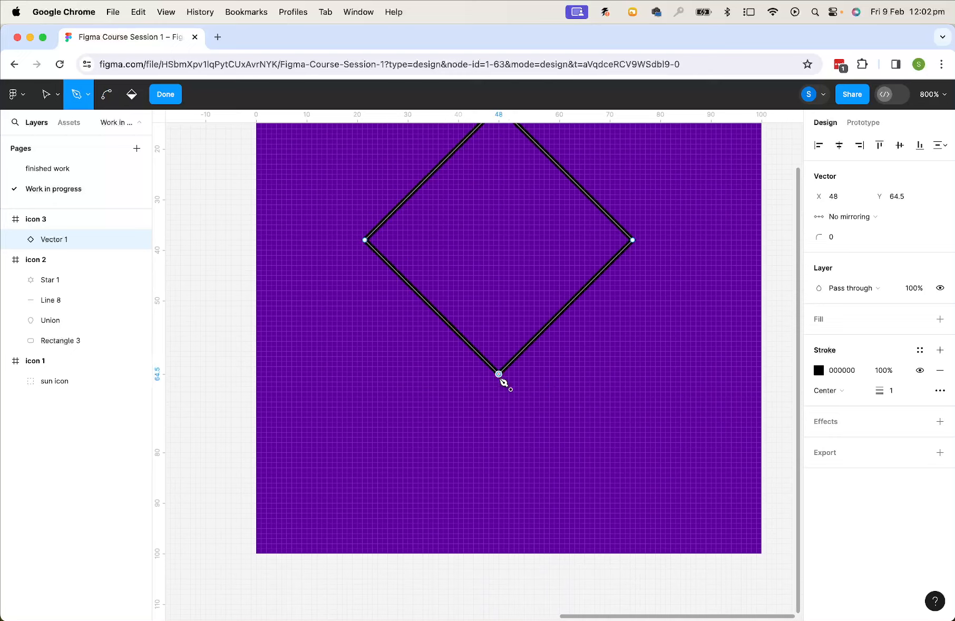
pyautogui.click(498, 518)
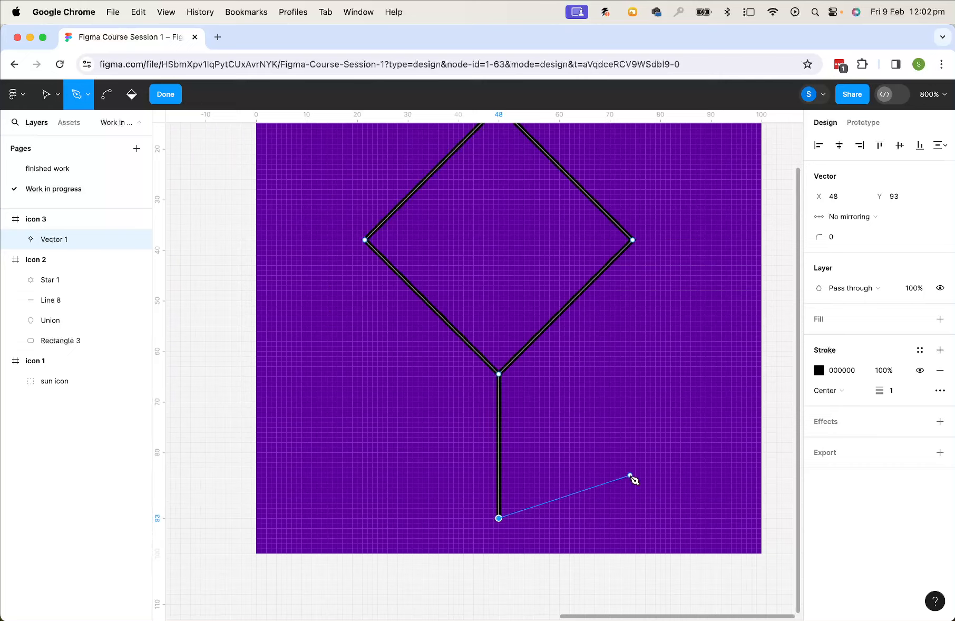
pyautogui.click(633, 384)
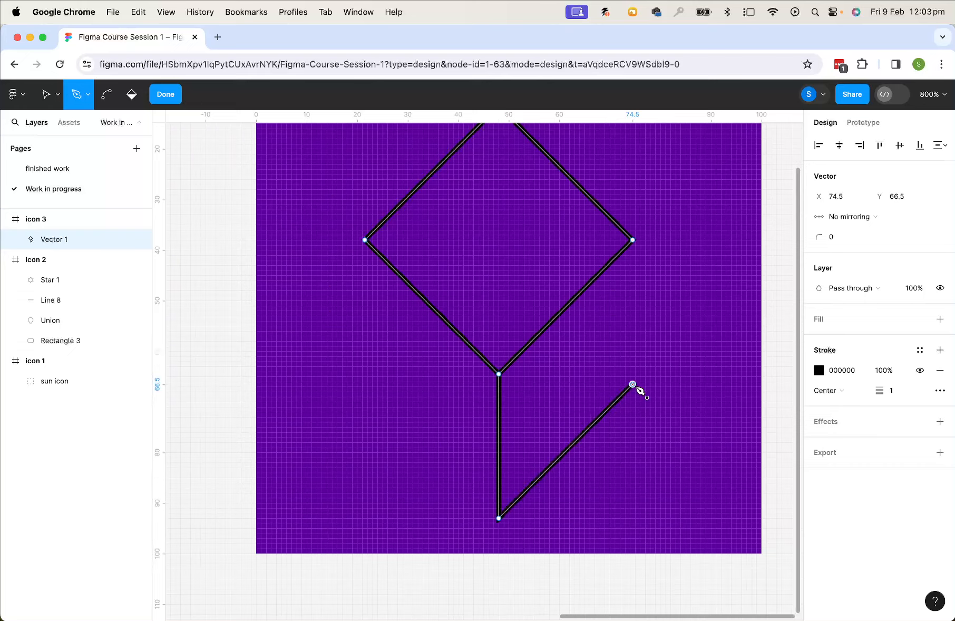
pyautogui.click(633, 240)
pyautogui.press('Escape')
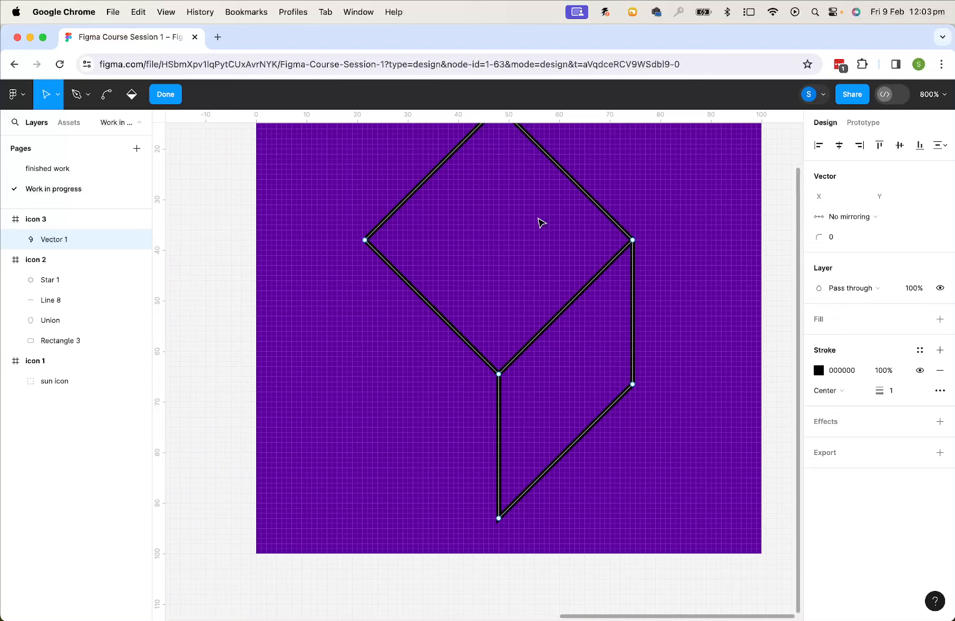
pyautogui.click(166, 95)
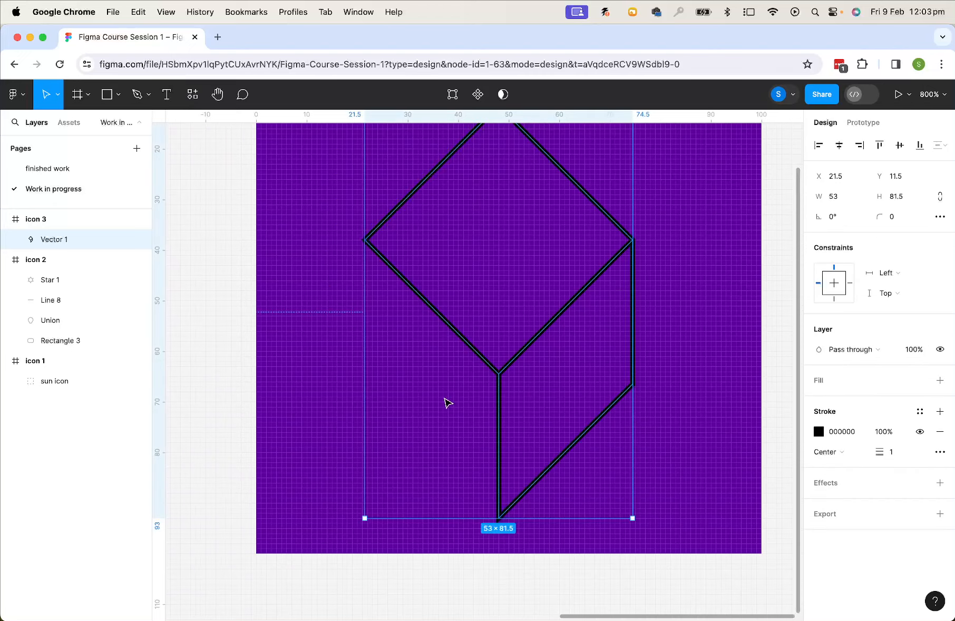
# Move the path slightly to about X 23, Y 9 inside icon 3
pyautogui.press('-')
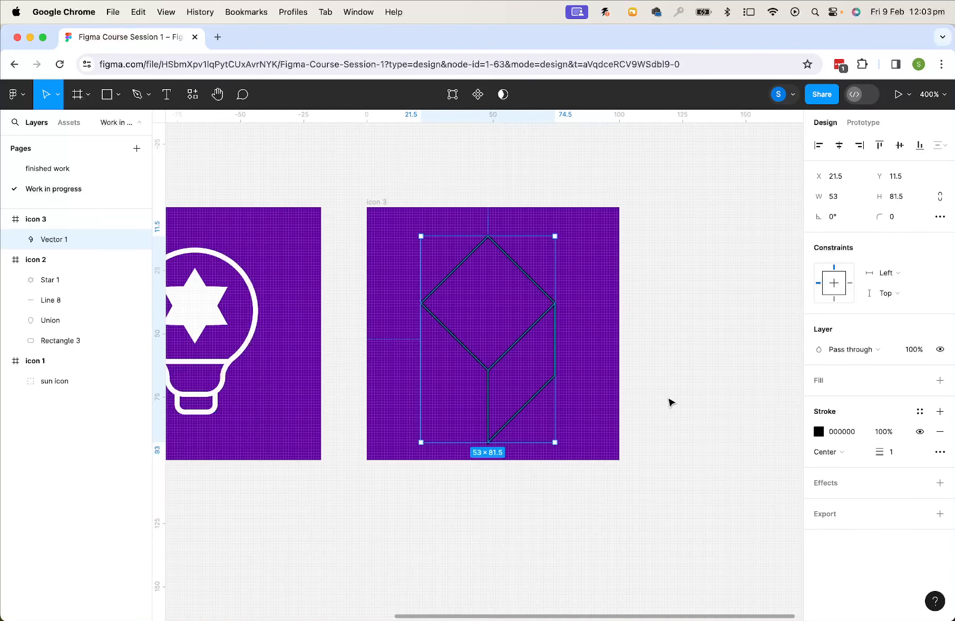
pyautogui.click(707, 340)
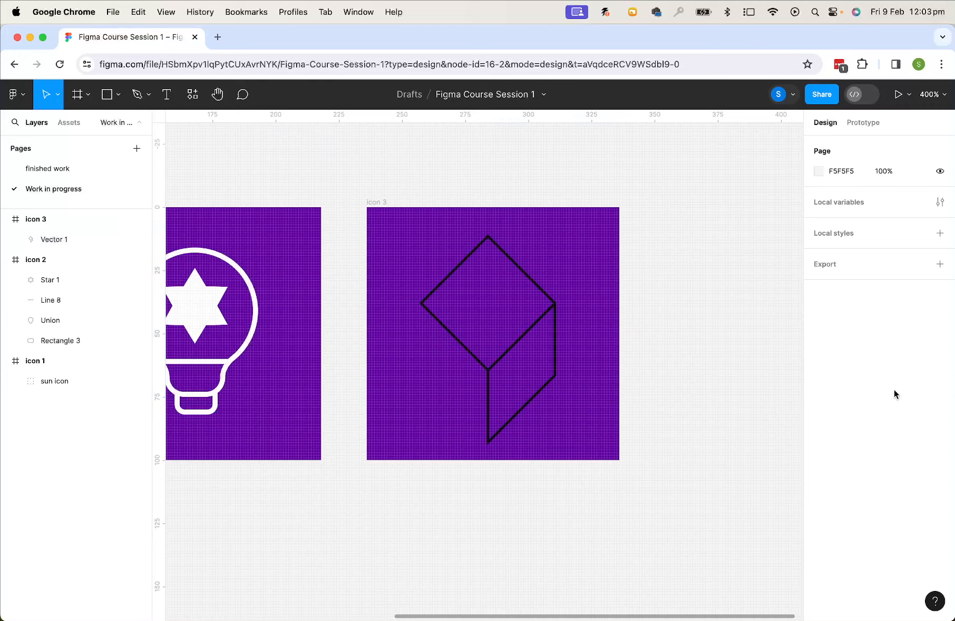
pyautogui.click(535, 333)
pyautogui.moveTo(535, 333)
pyautogui.mouseDown()
pyautogui.moveTo(646, 331)
pyautogui.moveTo(558, 348)
pyautogui.moveTo(530, 324)
pyautogui.moveTo(542, 337)
pyautogui.moveTo(528, 334)
pyautogui.moveTo(546, 331)
pyautogui.moveTo(536, 329)
pyautogui.mouseUp()
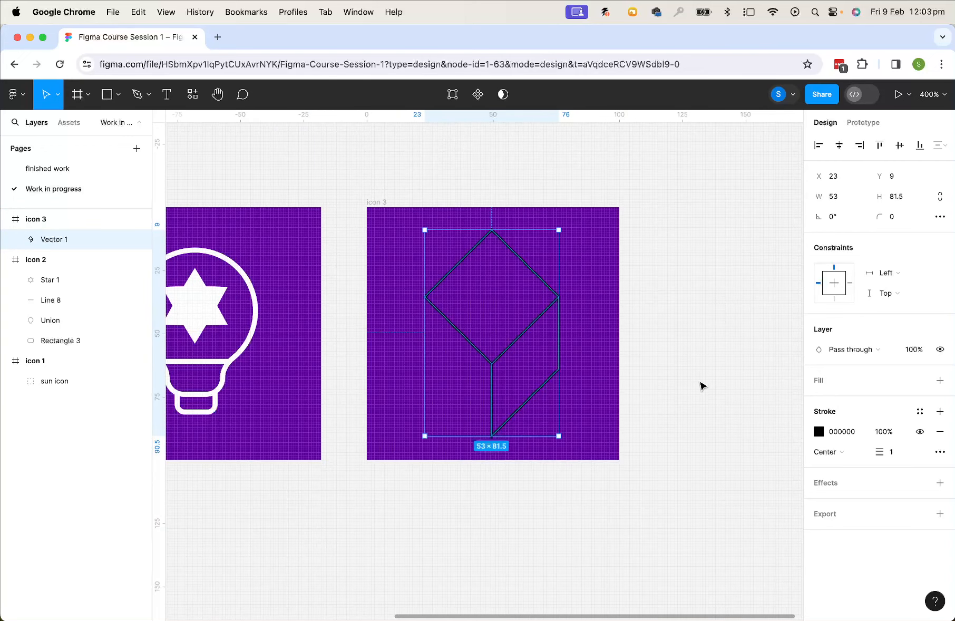
pyautogui.press('-')
pyautogui.press('+')
pyautogui.press('+')
pyautogui.moveTo(702, 326); pyautogui.dragTo(680, 359)
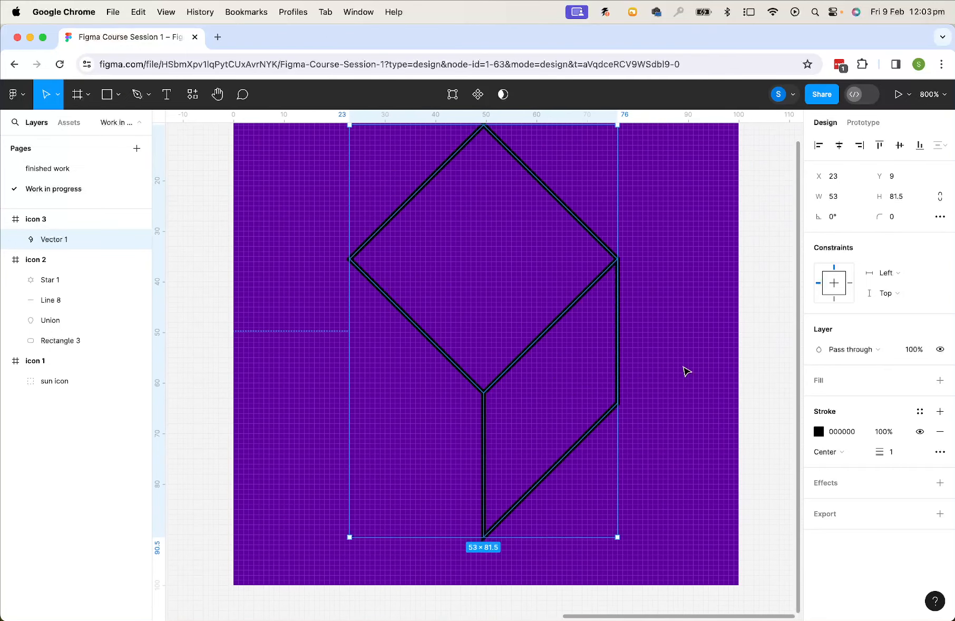
pyautogui.click(452, 95)
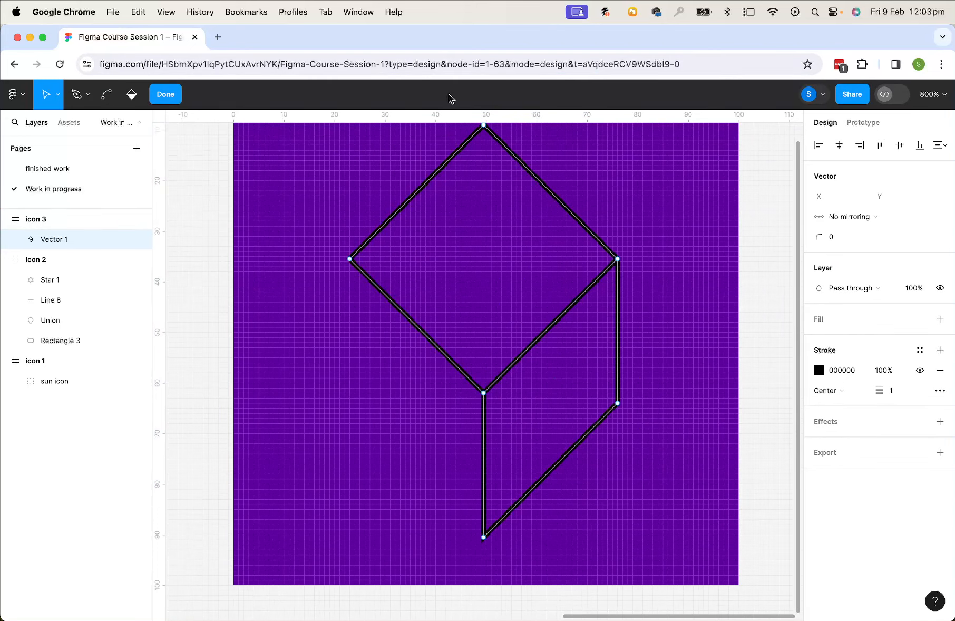
pyautogui.click(165, 95)
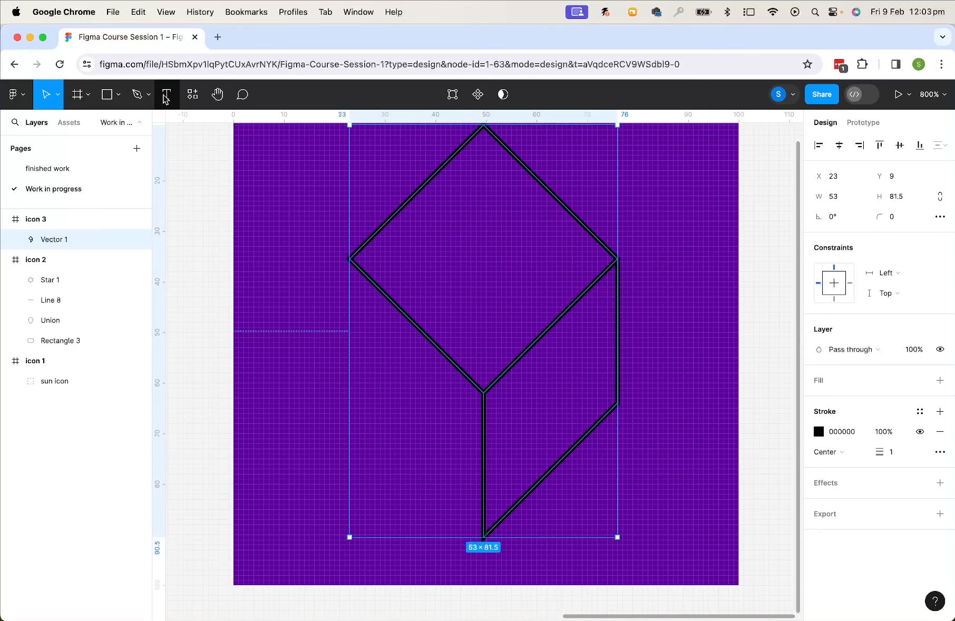
pyautogui.scroll(2, 702, 287)
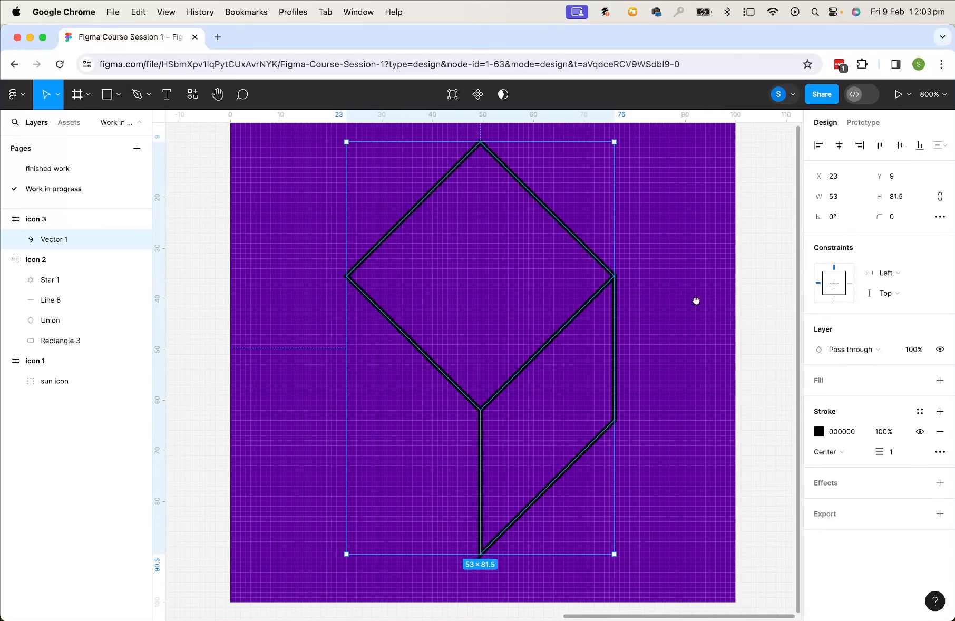
pyautogui.click(659, 271)
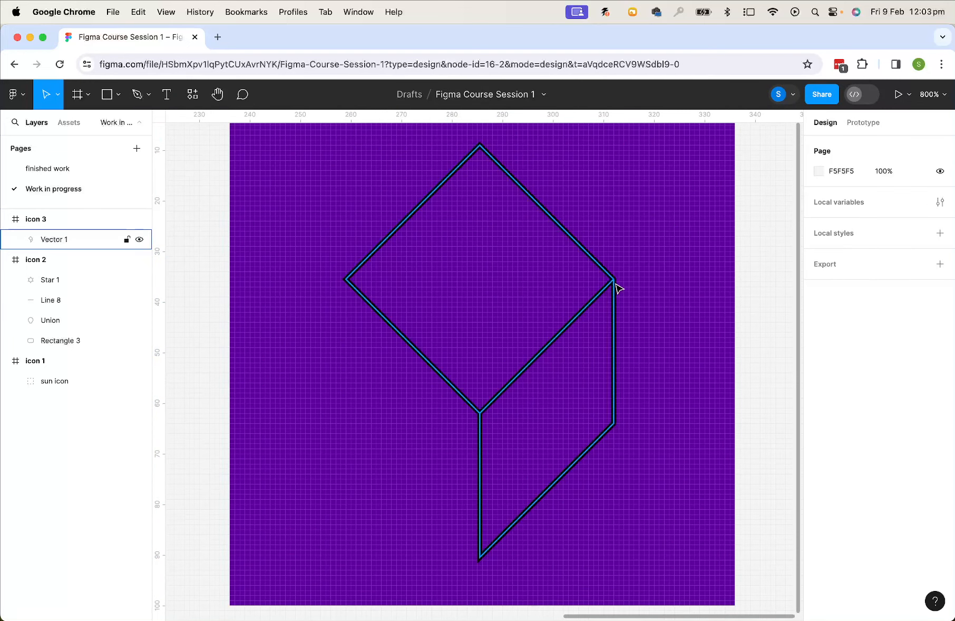
pyautogui.click(614, 285)
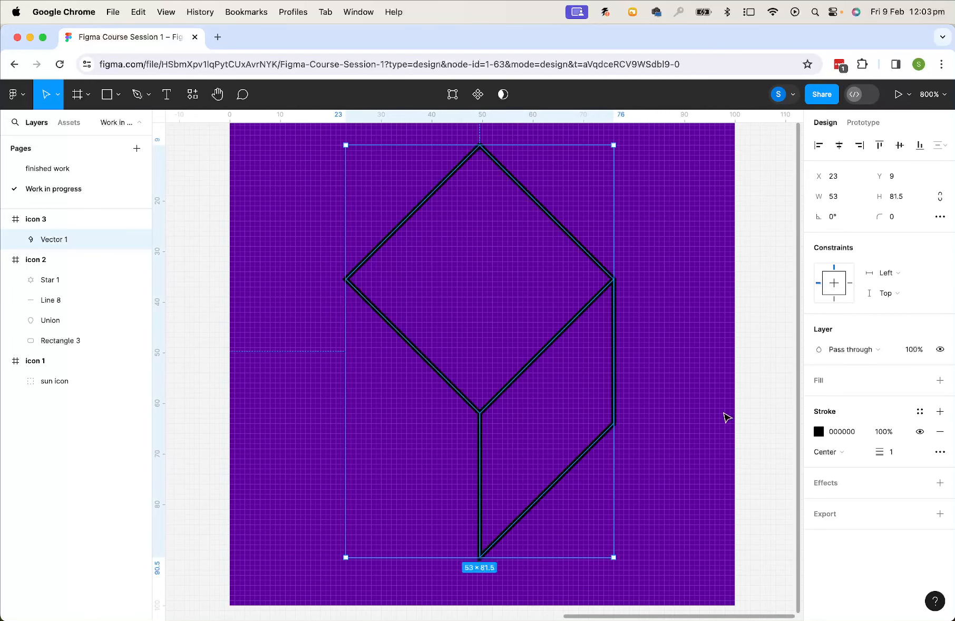
pyautogui.press('Return')
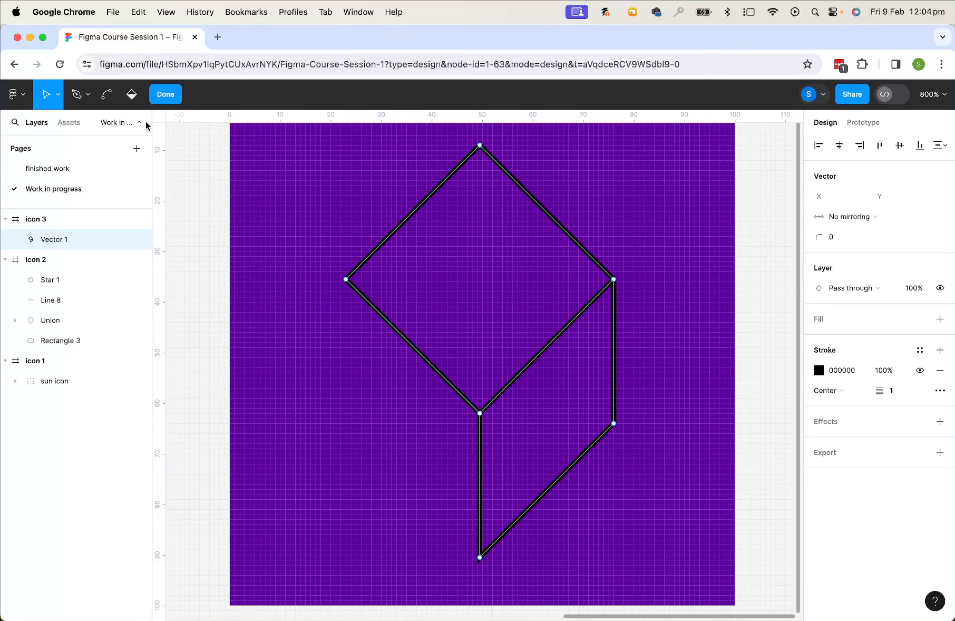
pyautogui.click(75, 95)
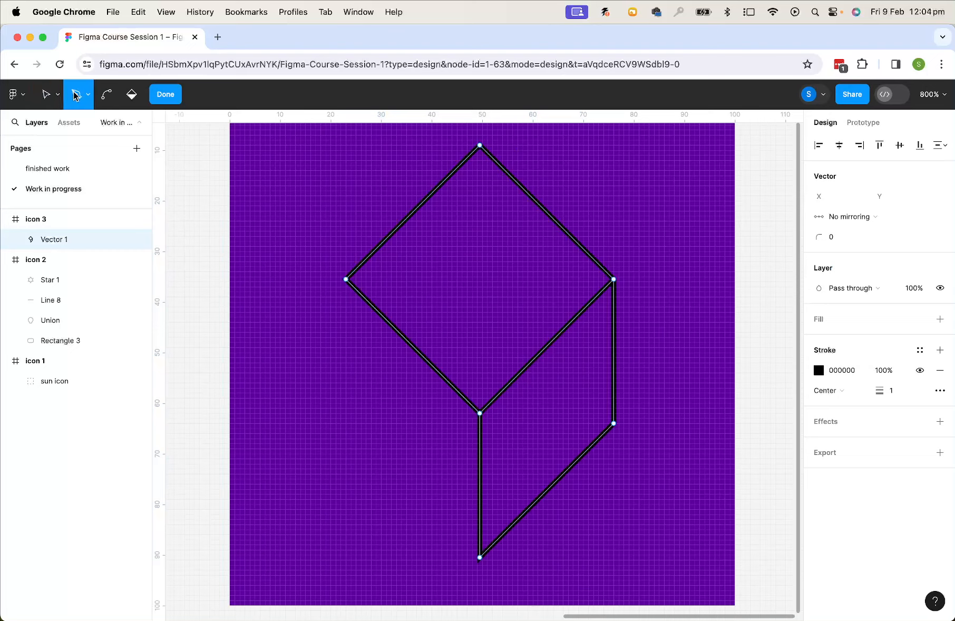
pyautogui.click(346, 280)
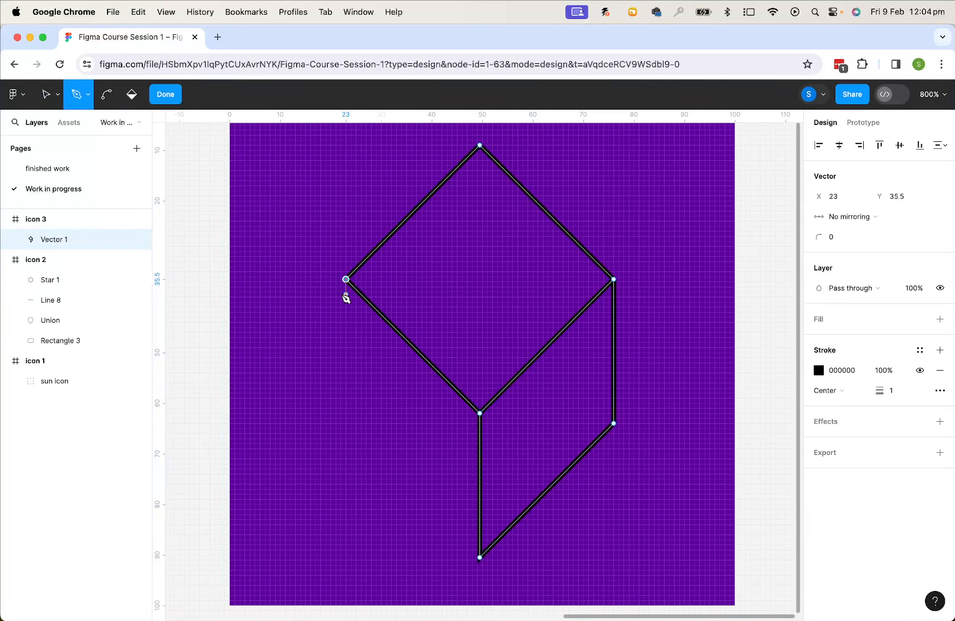
pyautogui.click(353, 435)
pyautogui.click(353, 436)
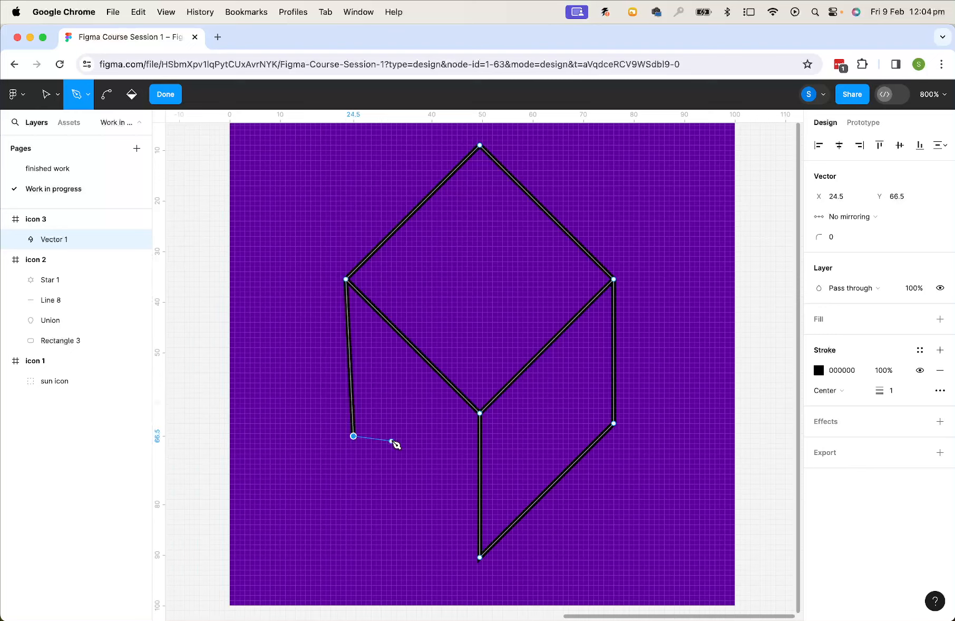
pyautogui.press('super+z')
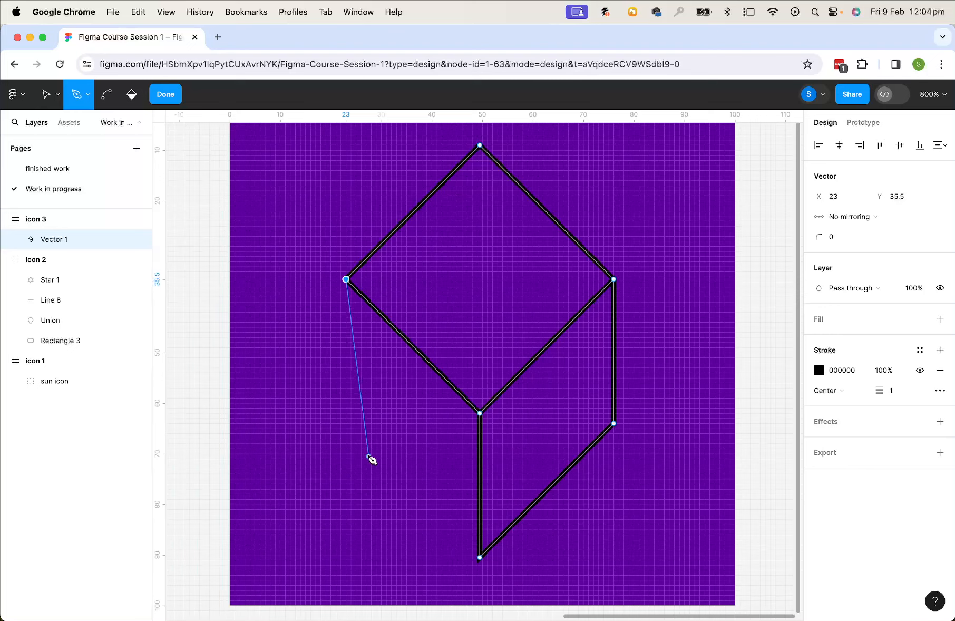
pyautogui.press('Escape')
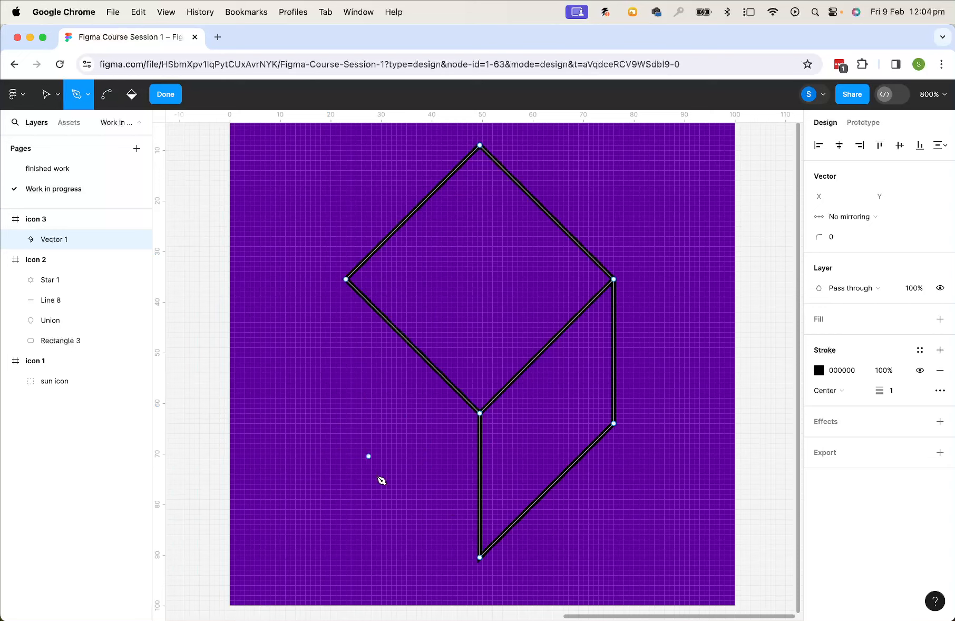
# Complete the box's left face by extending the path from the bottom point to about Y 64 and up to the left corner
pyautogui.click(479, 557)
pyautogui.click(345, 423)
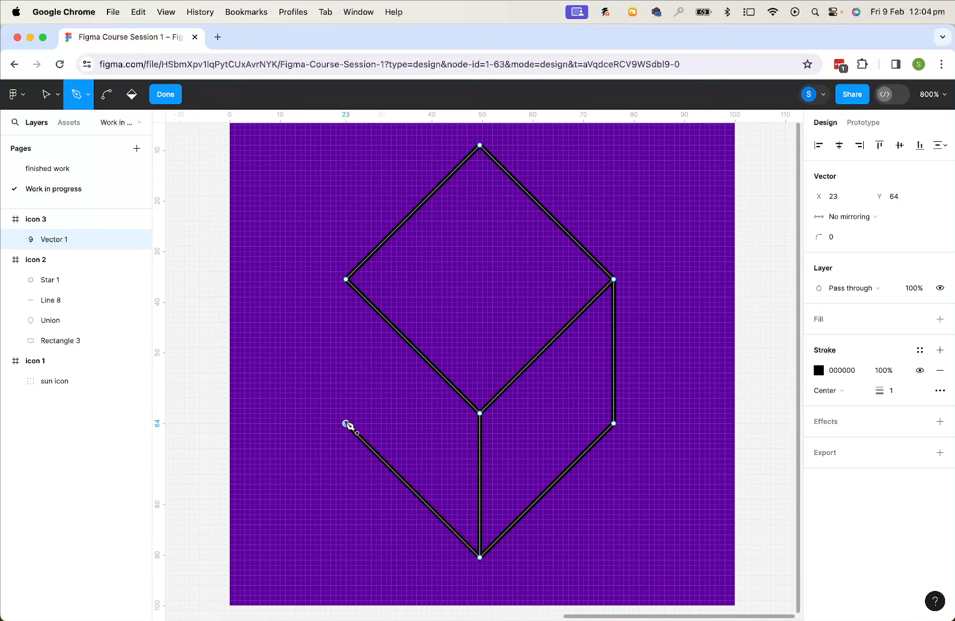
pyautogui.click(346, 280)
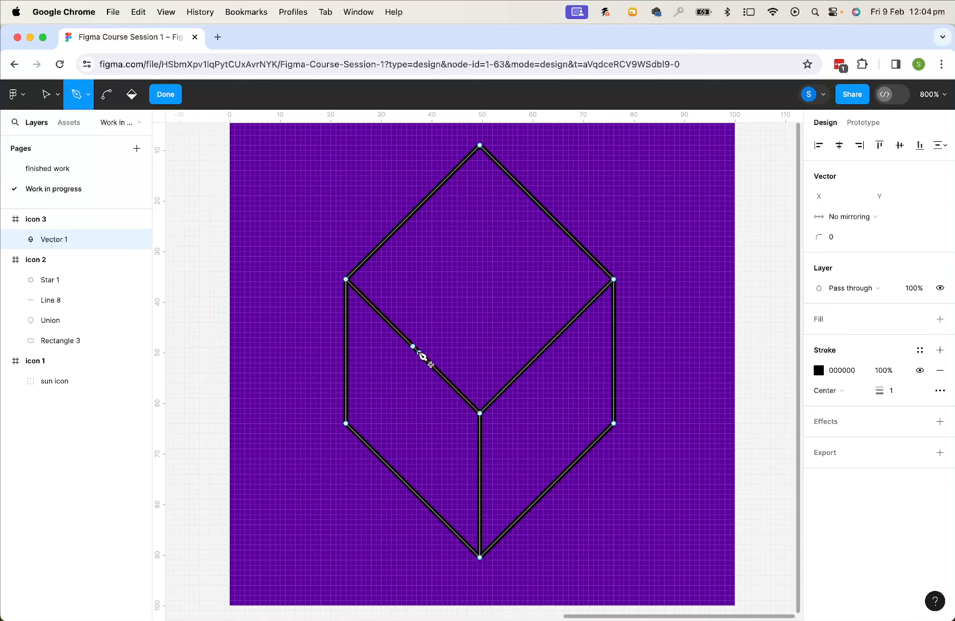
# Draw a flap line across the box's top face from about X 36, Y 49 on the left edge to the upper-right edge
pyautogui.click(413, 346)
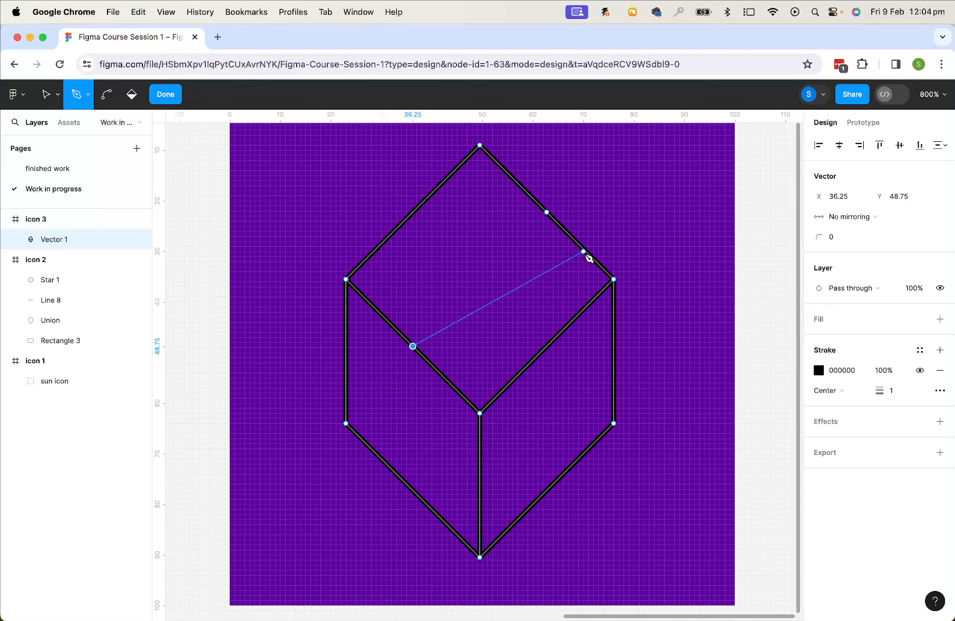
pyautogui.click(547, 213)
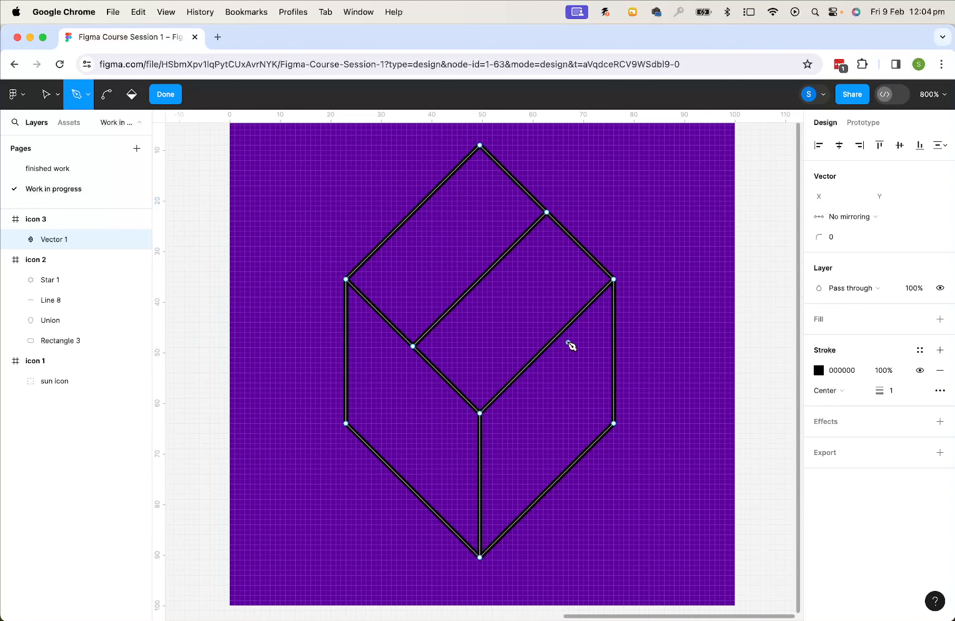
pyautogui.press('Escape')
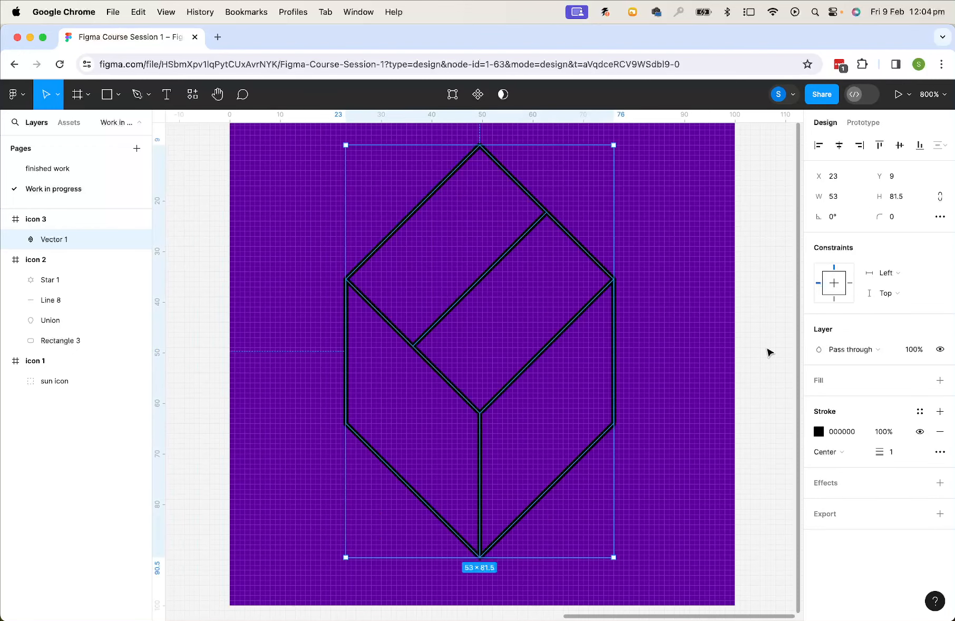
pyautogui.press('Escape')
pyautogui.click(612, 275)
pyautogui.moveTo(614, 144); pyautogui.dragTo(589, 162)
pyautogui.press('super+z')
pyautogui.click(58, 99)
pyautogui.click(36, 141)
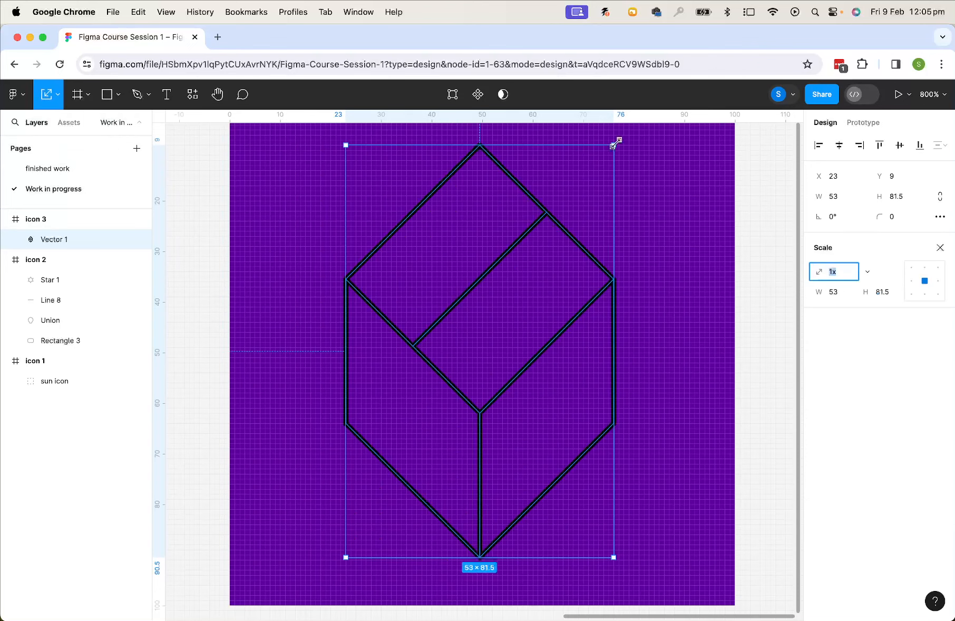
pyautogui.moveTo(616, 143); pyautogui.dragTo(576, 256)
pyautogui.press('super+z')
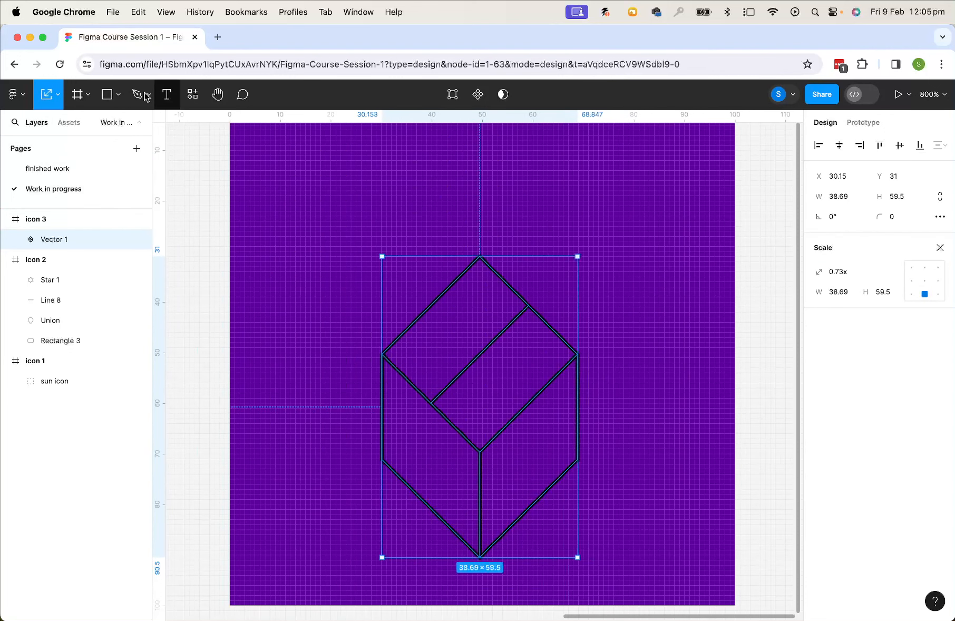
pyautogui.press('super+z')
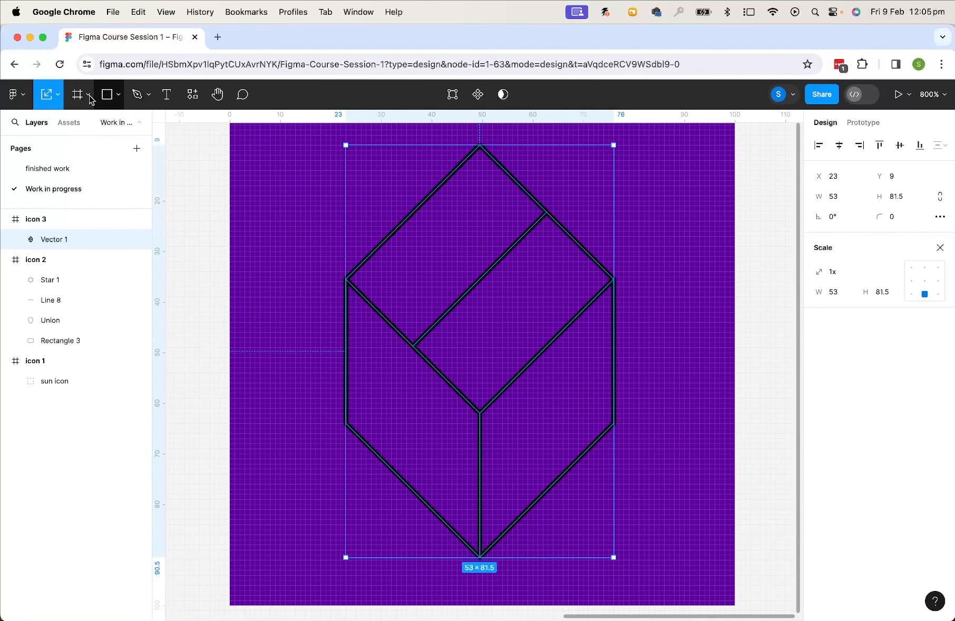
# Flatten the box to about 51 high by moving its top edge down, then move it to about Y 29 in icon 3
pyautogui.click(57, 94)
pyautogui.click(53, 124)
pyautogui.moveTo(558, 144); pyautogui.dragTo(561, 302)
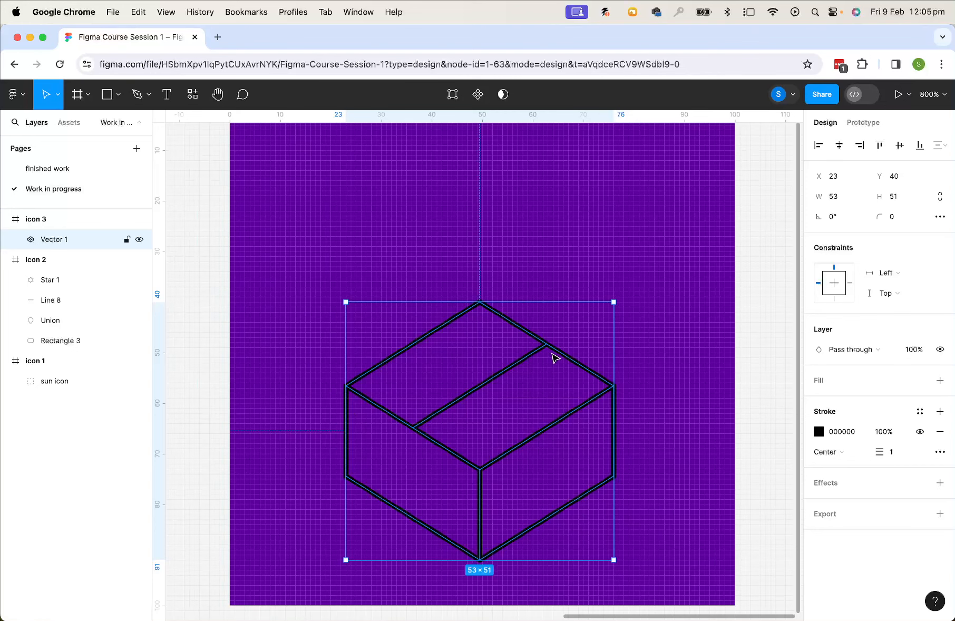
pyautogui.moveTo(565, 352); pyautogui.dragTo(569, 302)
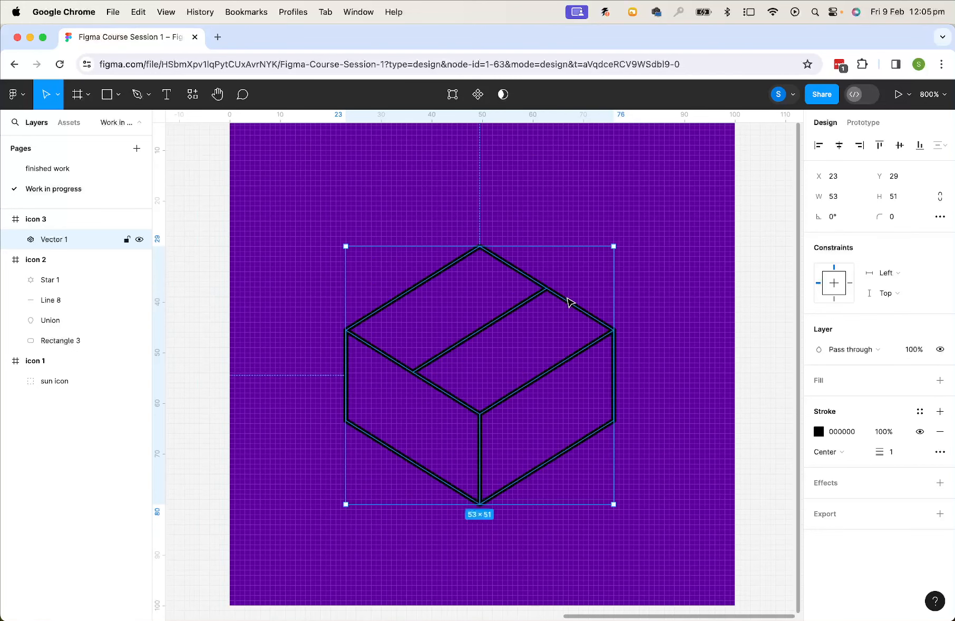
# Enlarge the box to about 57 × 55, with its top at about Y 22
pyautogui.press('-')
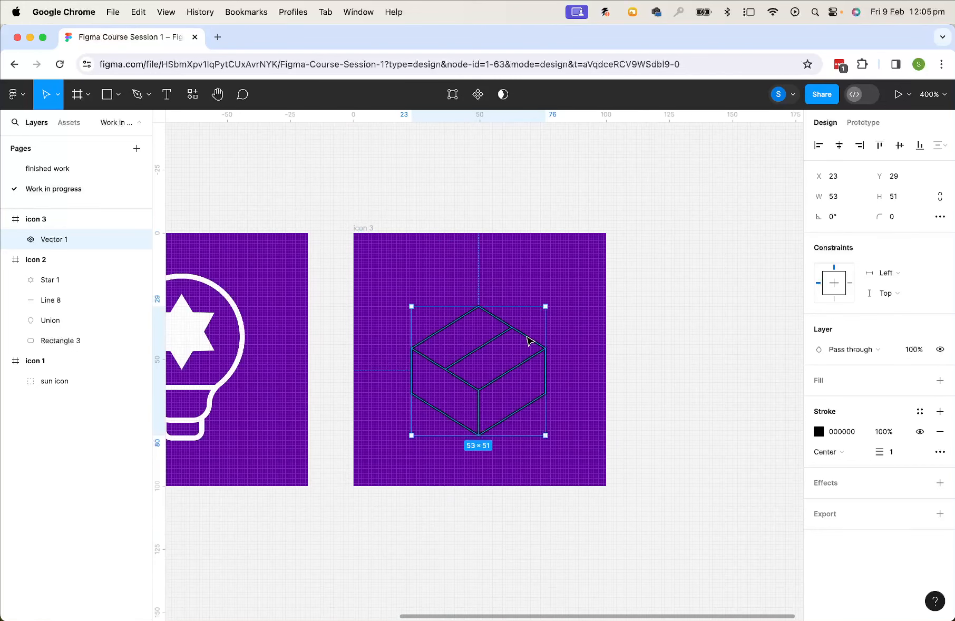
pyautogui.moveTo(547, 306)
pyautogui.mouseDown()
pyautogui.moveTo(558, 298)
pyautogui.moveTo(535, 323)
pyautogui.mouseUp()
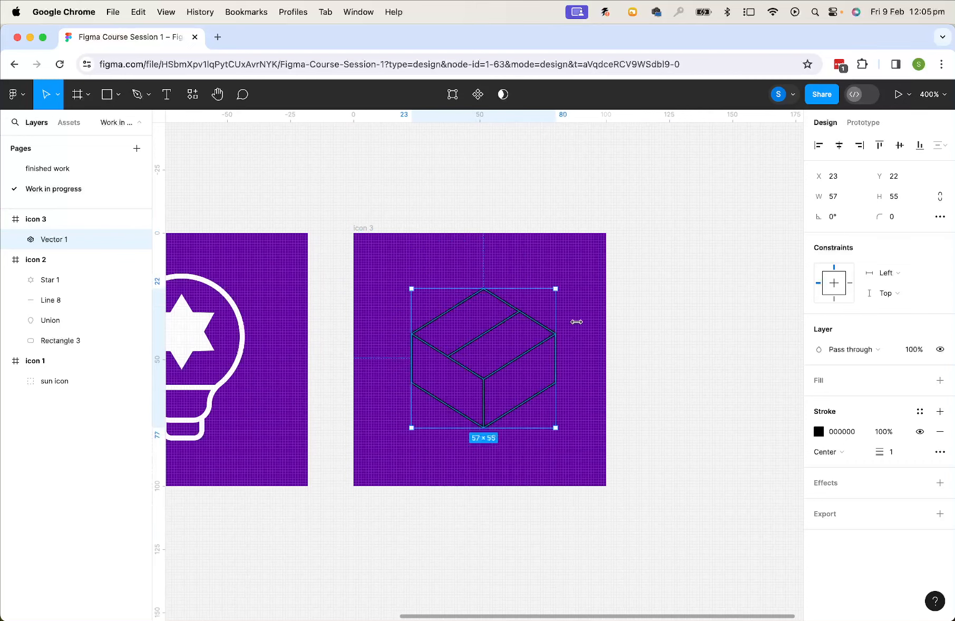
# Set the box's stroke colour to white FFFFFF and its stroke weight to 2
pyautogui.click(820, 432)
pyautogui.moveTo(707, 344); pyautogui.dragTo(634, 273)
pyautogui.click(894, 457)
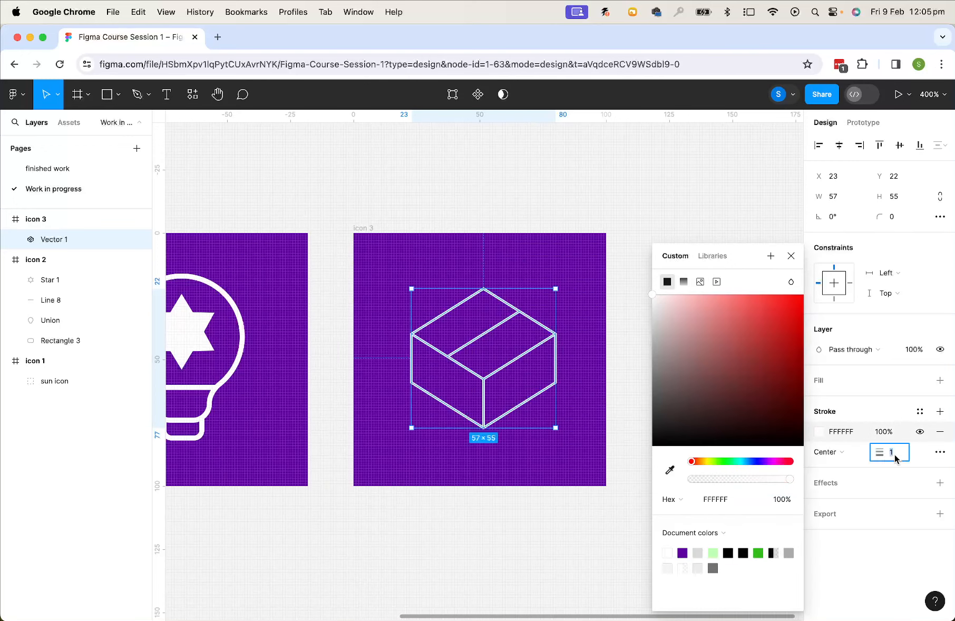
pyautogui.write('2')
pyautogui.press('Return')
pyautogui.click(674, 179)
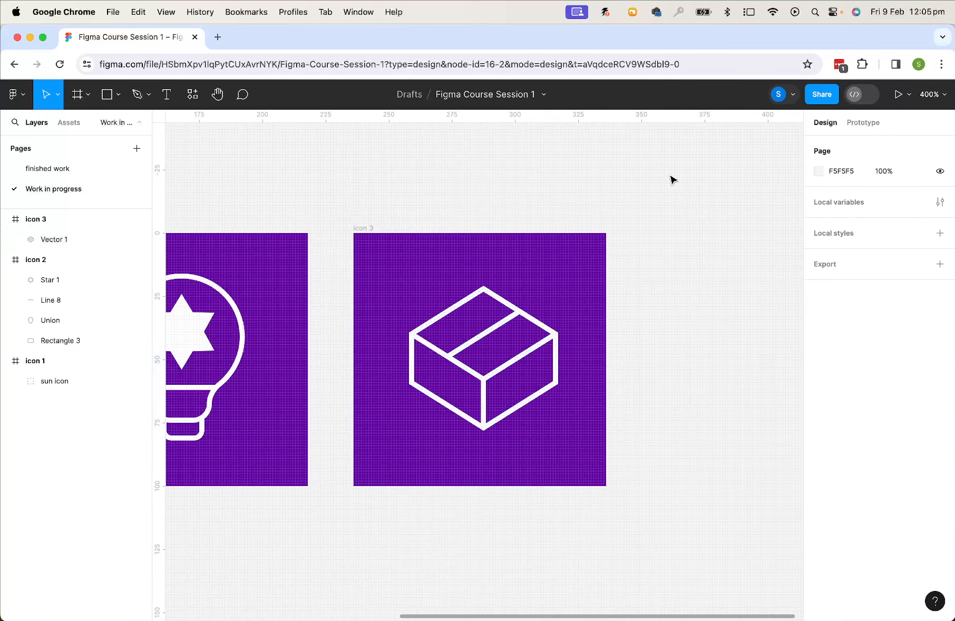
# Duplicate the icon 3 frame as icon 4, place it at about X 354, and delete the copied box inside it
pyautogui.moveTo(493, 365); pyautogui.dragTo(551, 334)
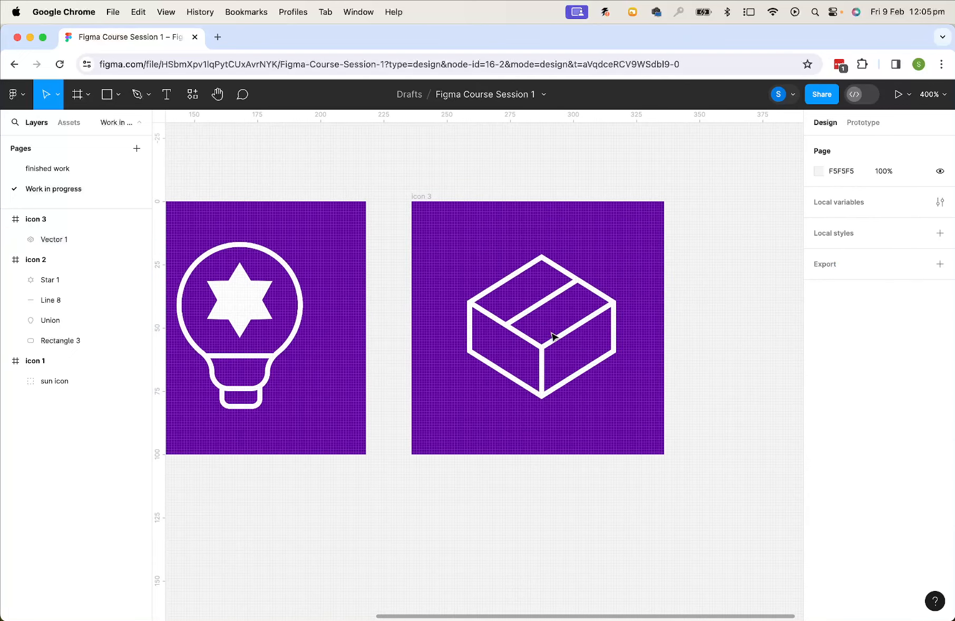
pyautogui.press('-')
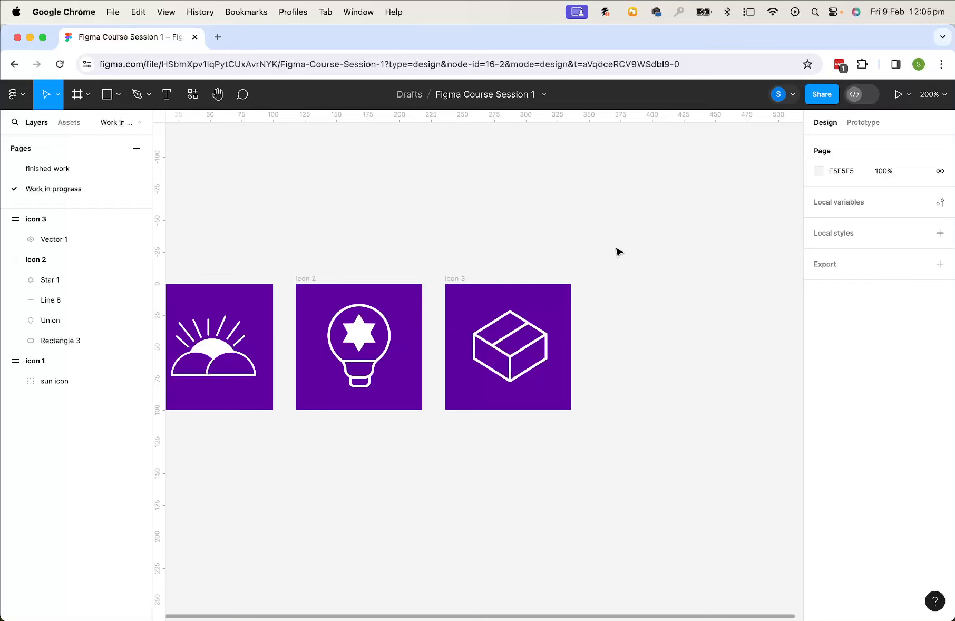
pyautogui.moveTo(630, 276); pyautogui.dragTo(507, 273)
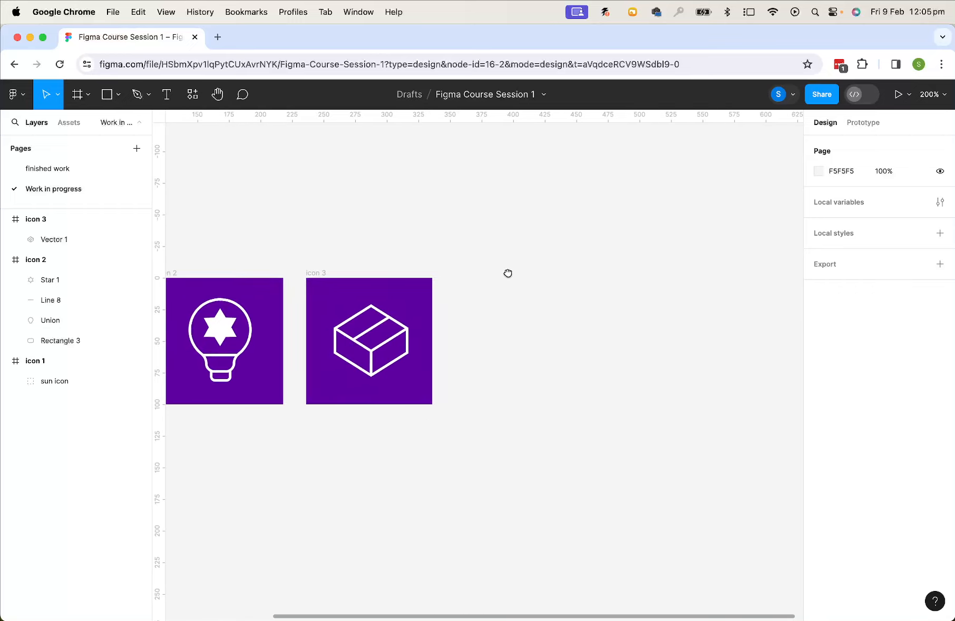
pyautogui.click(317, 273)
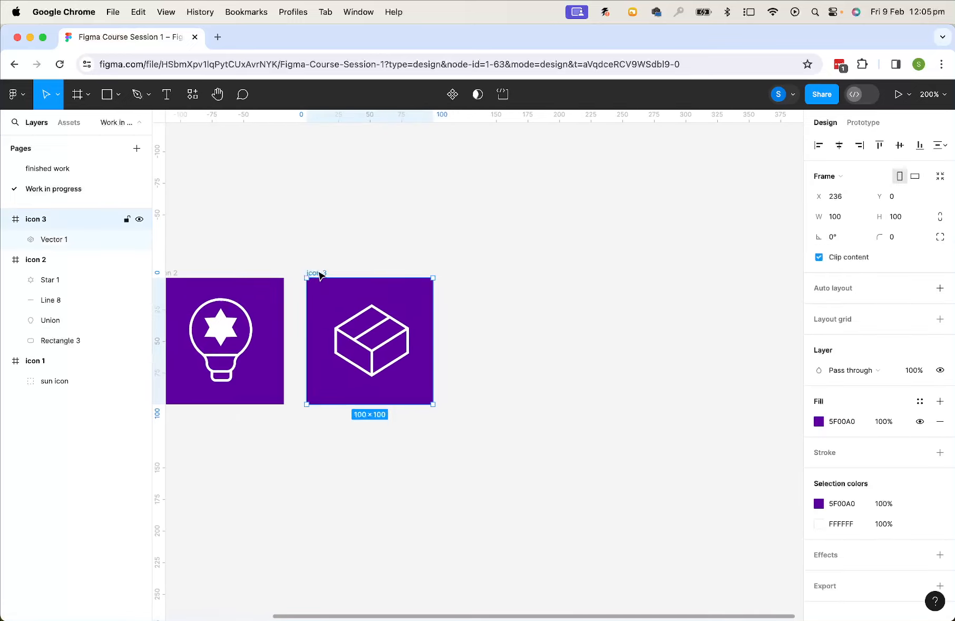
pyautogui.press('super+d')
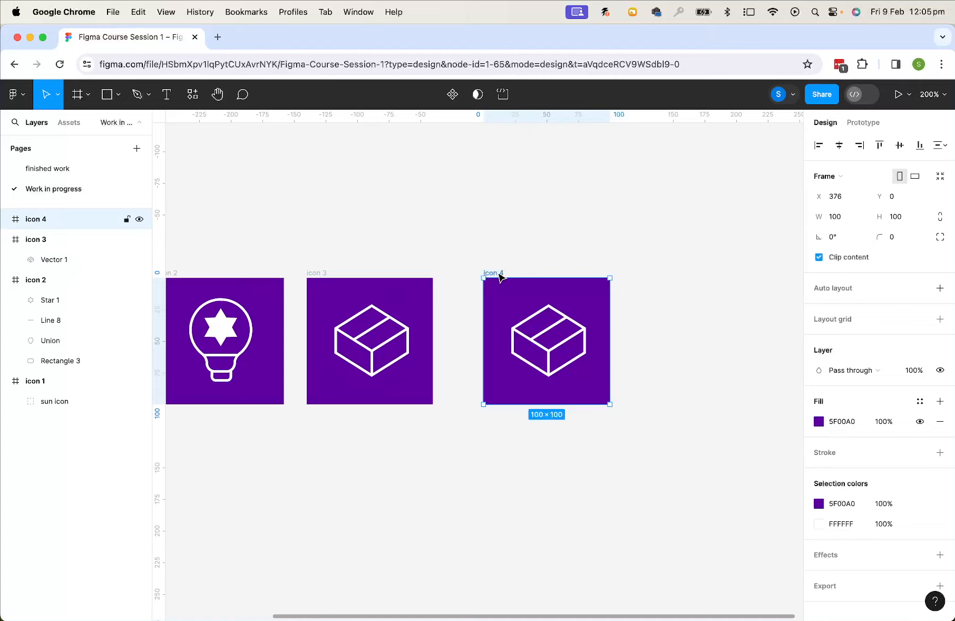
pyautogui.moveTo(499, 274); pyautogui.dragTo(472, 277)
pyautogui.click(517, 314)
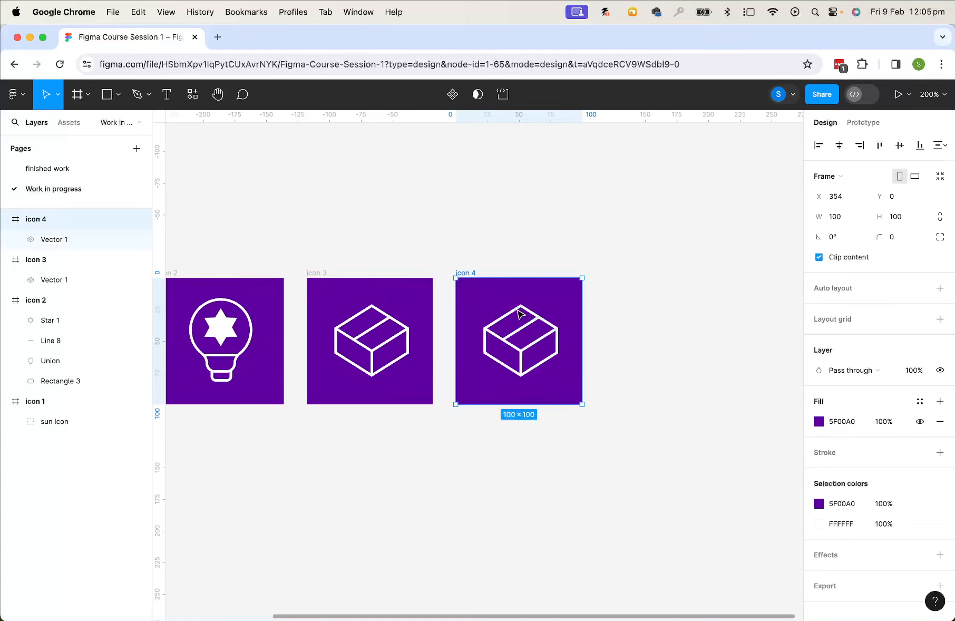
pyautogui.press('Delete')
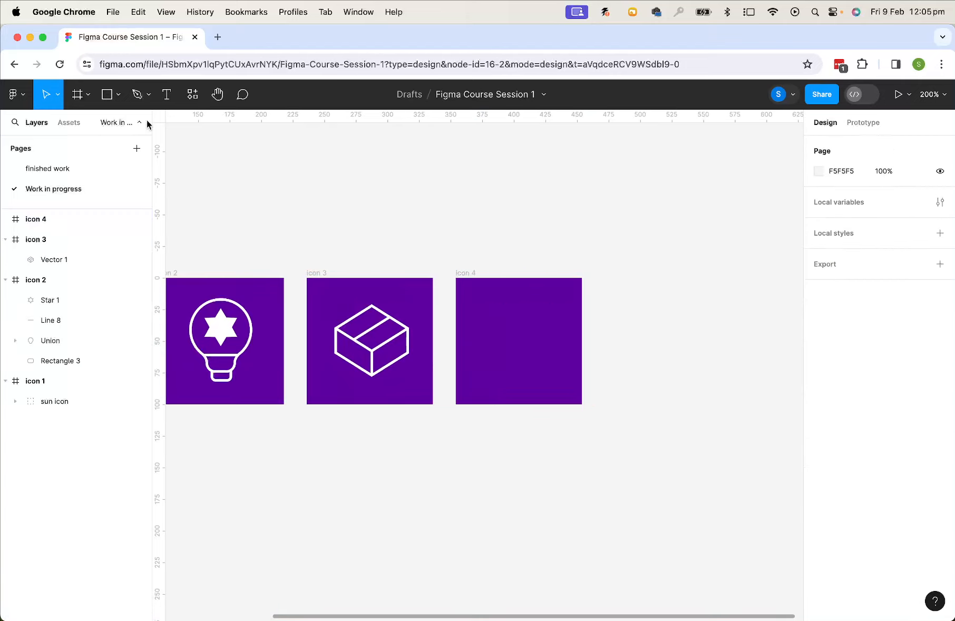
# Draw a vertical line in icon 4 at X 50 from about Y 88.5 up to Y 30.5 with the Pen tool
pyautogui.click(138, 96)
pyautogui.press('super+equal')
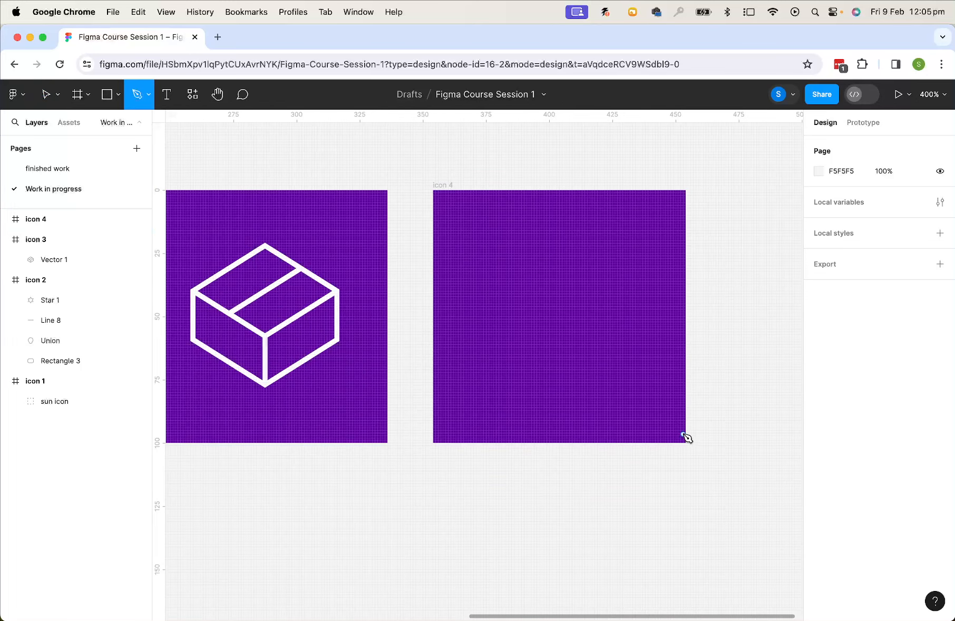
pyautogui.hscroll(2, 659, 374)
pyautogui.scroll(2, 659, 374)
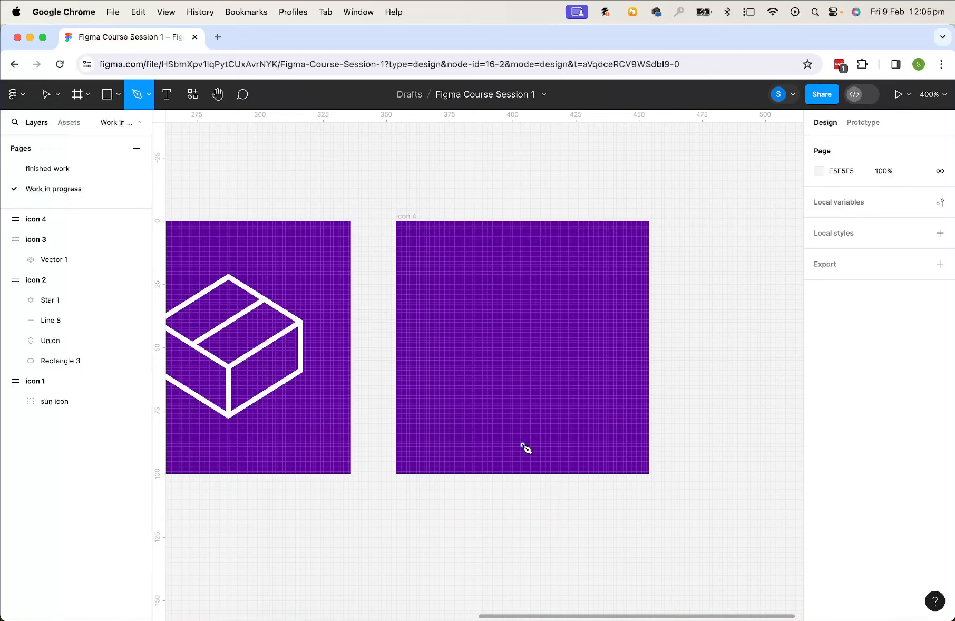
pyautogui.click(523, 446)
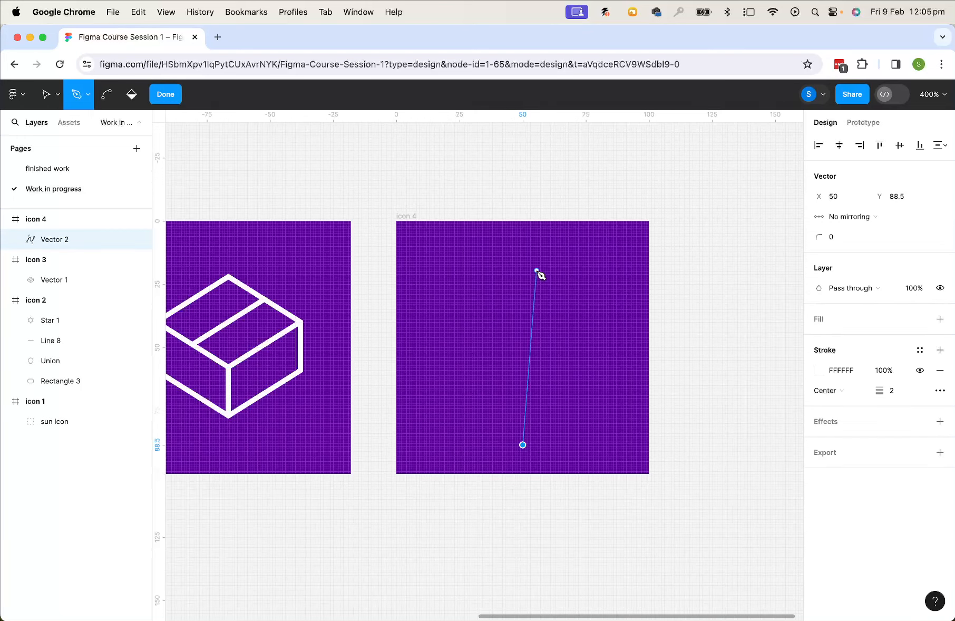
pyautogui.click(523, 299)
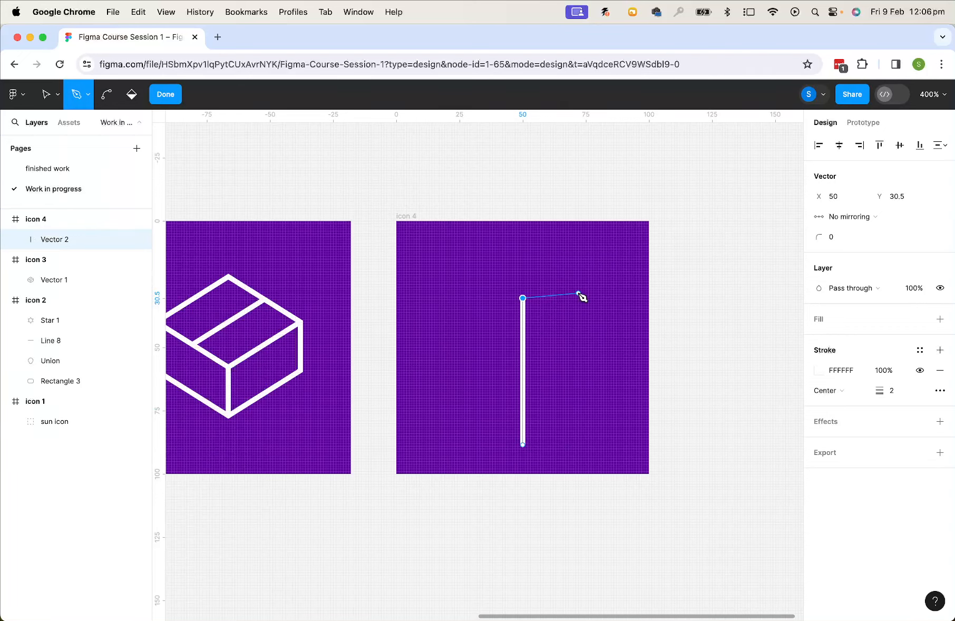
pyautogui.press('Escape')
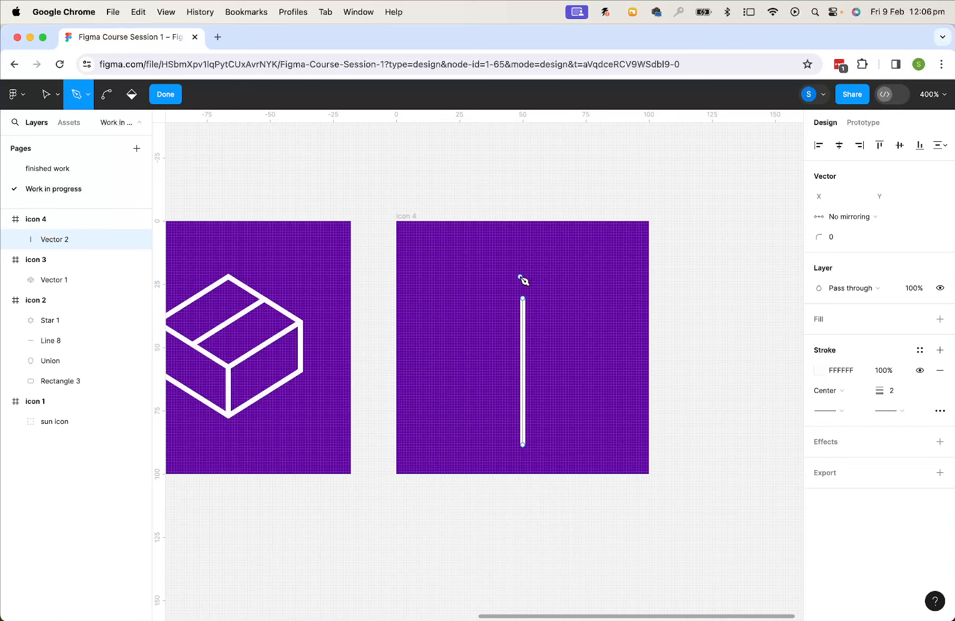
# Draw a closed leaf outline from the line's point at Y 73 to about X 25, Y 46, up to X 50, Y 6.5, out right and back
pyautogui.press('super+equal')
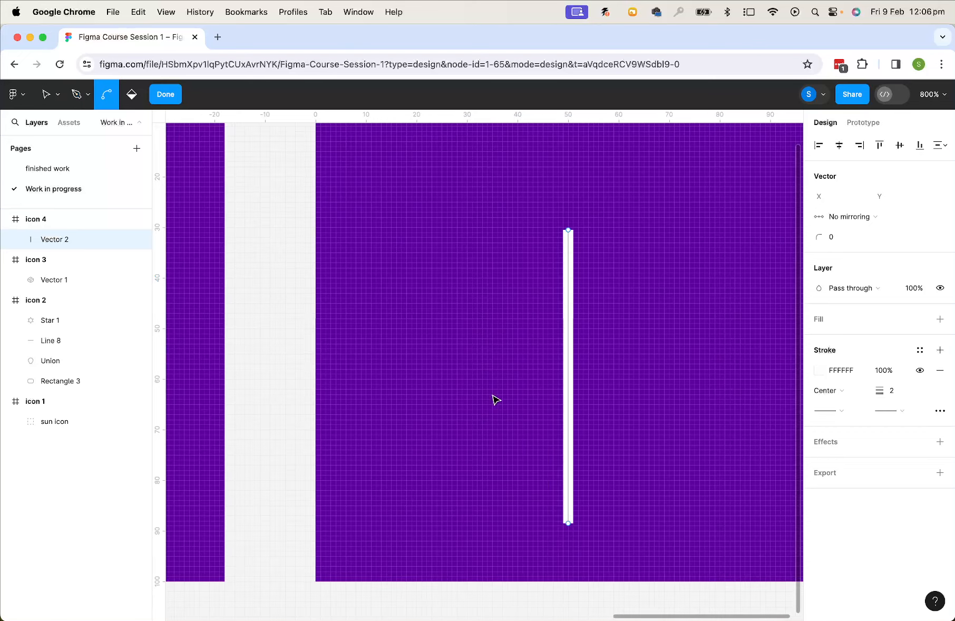
pyautogui.click(568, 377)
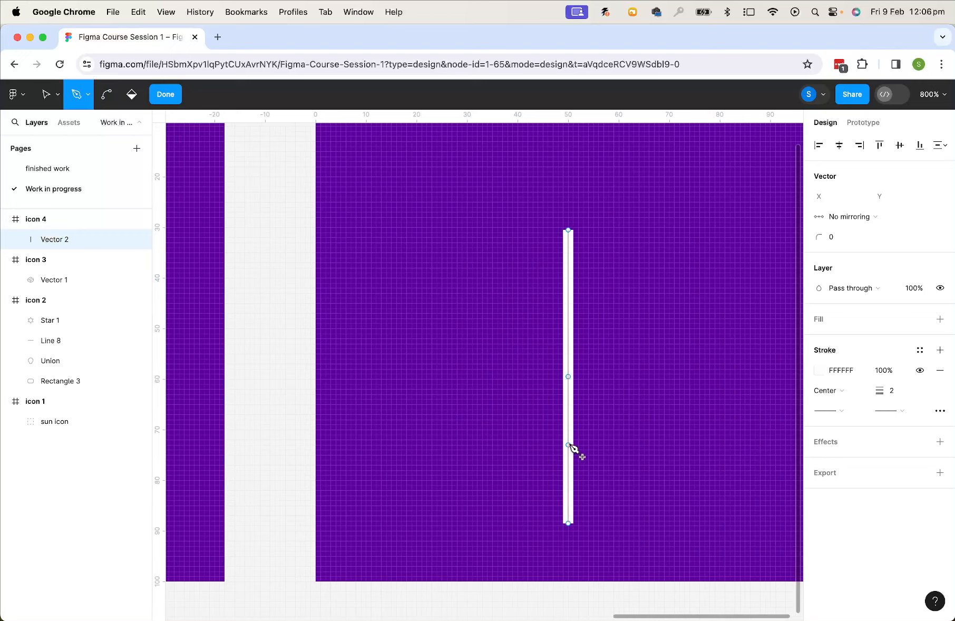
pyautogui.click(568, 444)
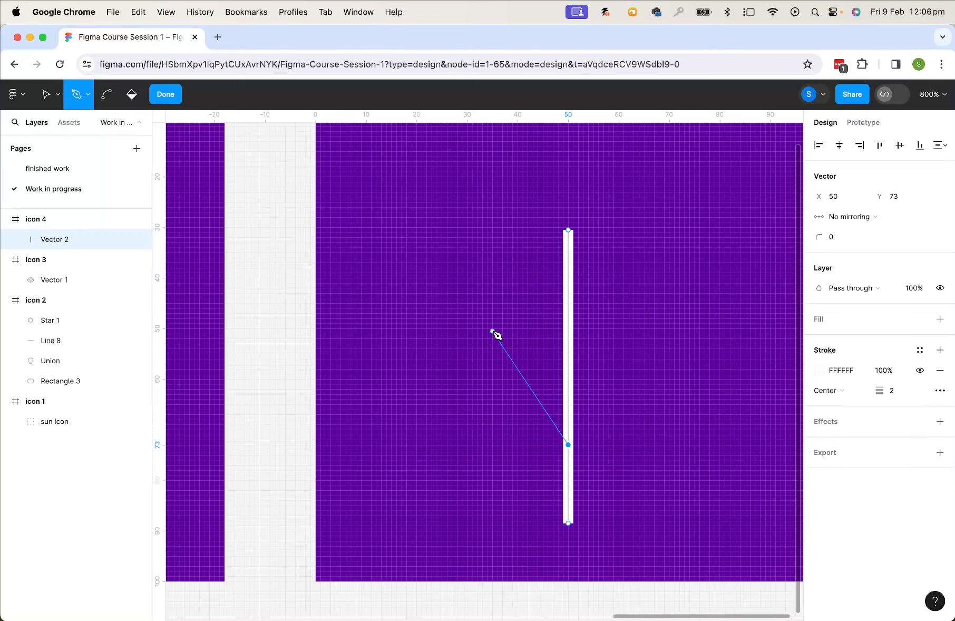
pyautogui.moveTo(469, 326); pyautogui.dragTo(412, 360)
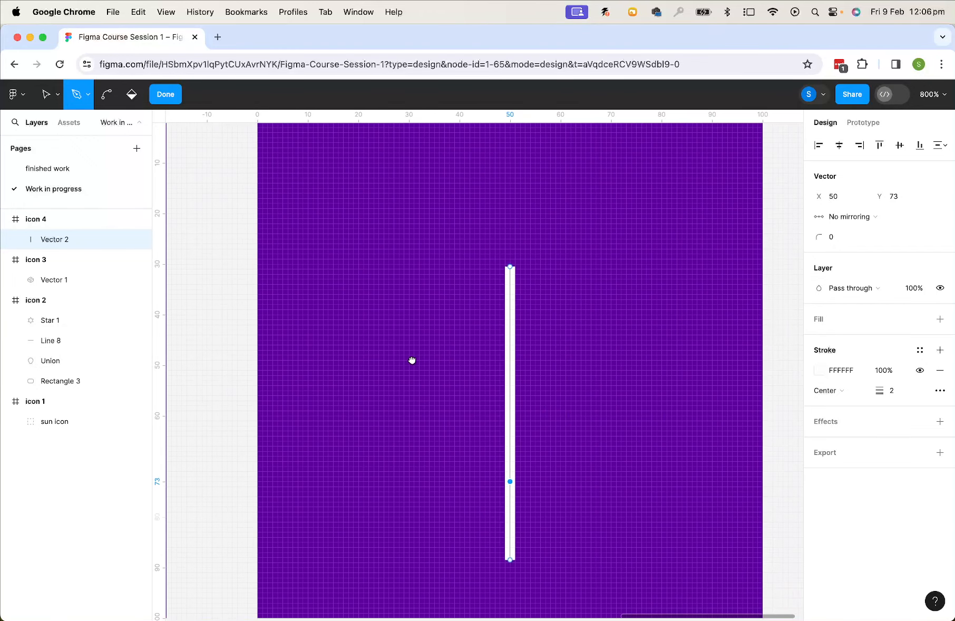
pyautogui.click(383, 345)
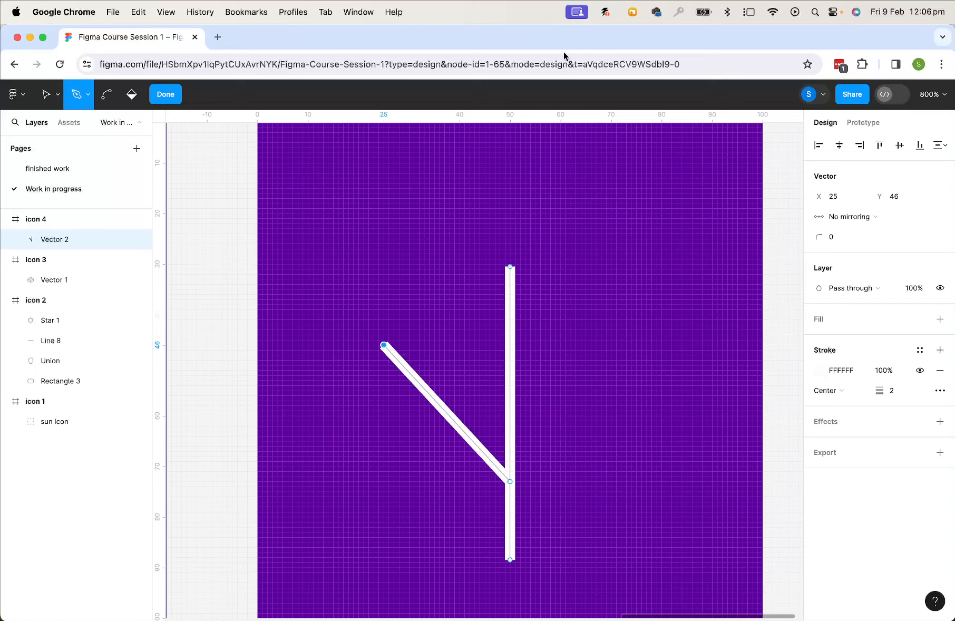
pyautogui.click(510, 145)
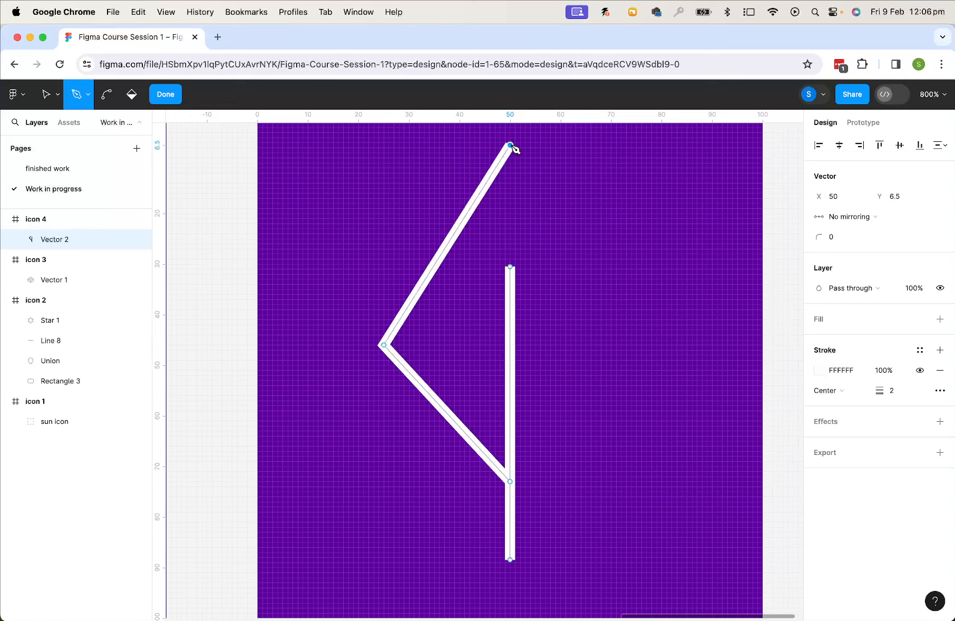
pyautogui.click(641, 353)
pyautogui.click(510, 482)
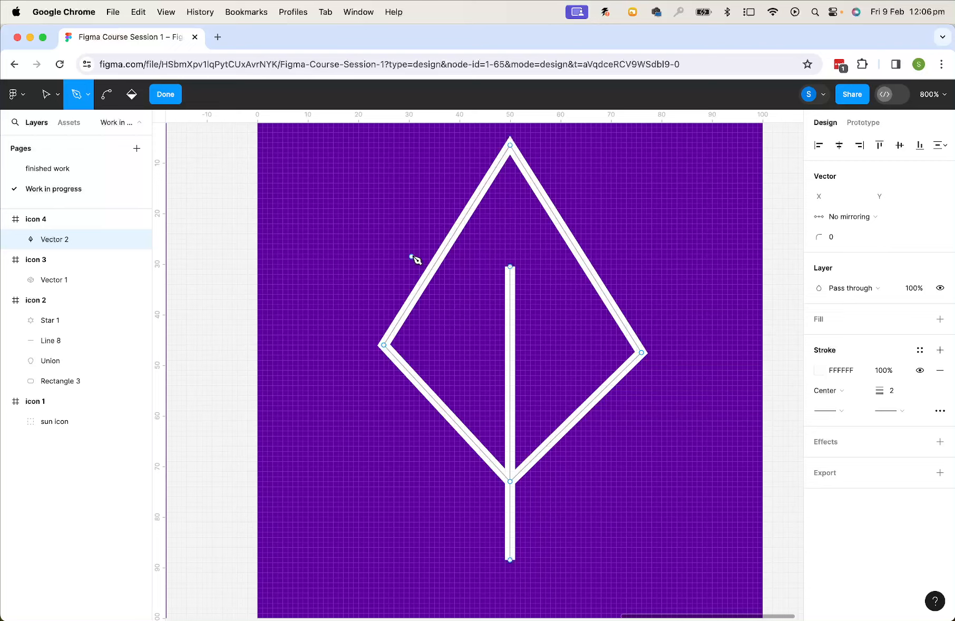
# Bend the leaf's upper-left edge outward into a curve with the Bend tool
pyautogui.click(107, 96)
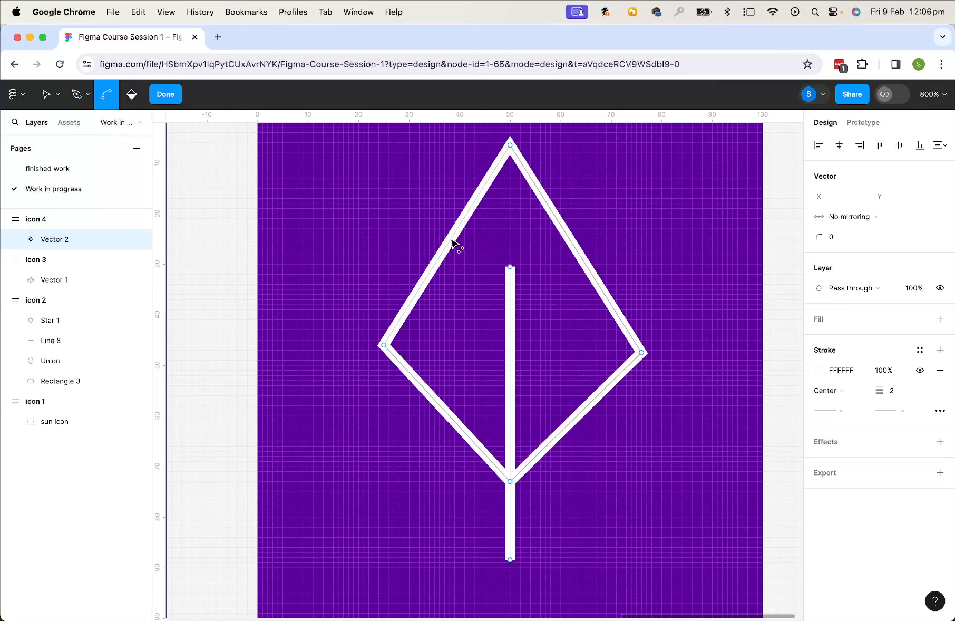
pyautogui.moveTo(449, 240); pyautogui.dragTo(427, 228)
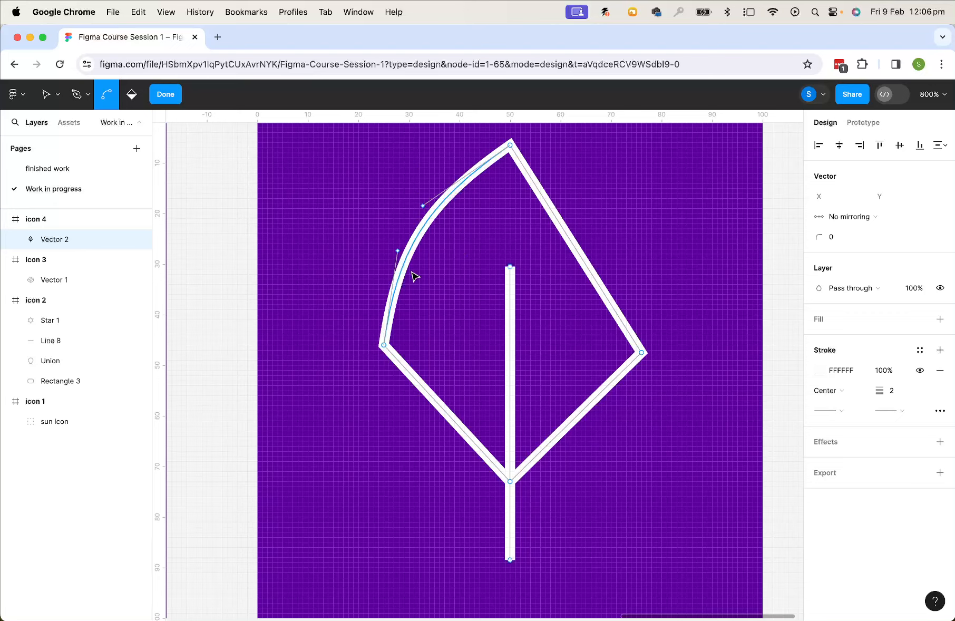
# Undo the previous bend and turn the leaf's left and right corner points into smooth mirrored curves with the Bend tool
pyautogui.press('super+z')
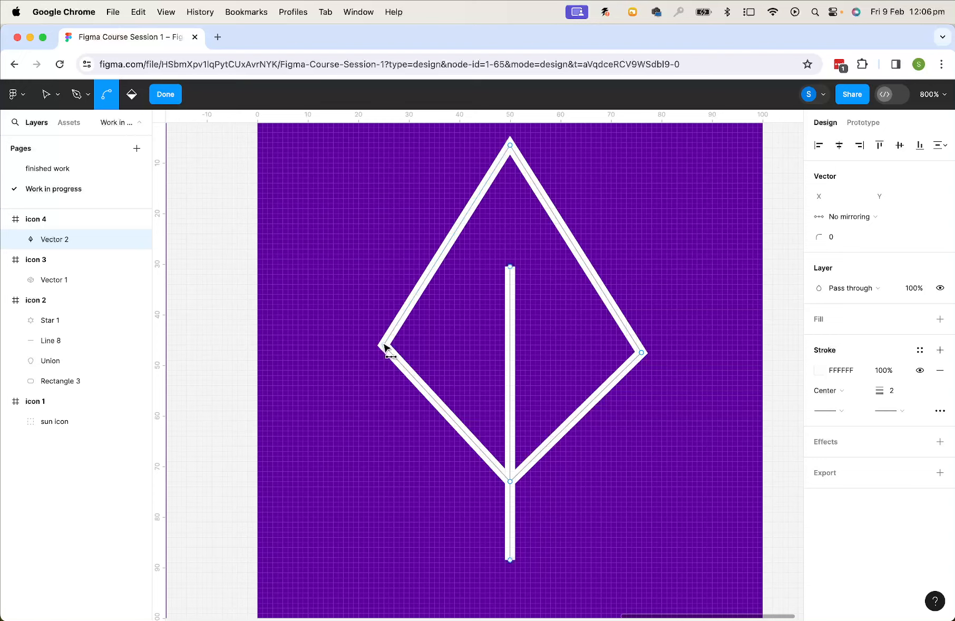
pyautogui.moveTo(383, 348); pyautogui.dragTo(385, 220)
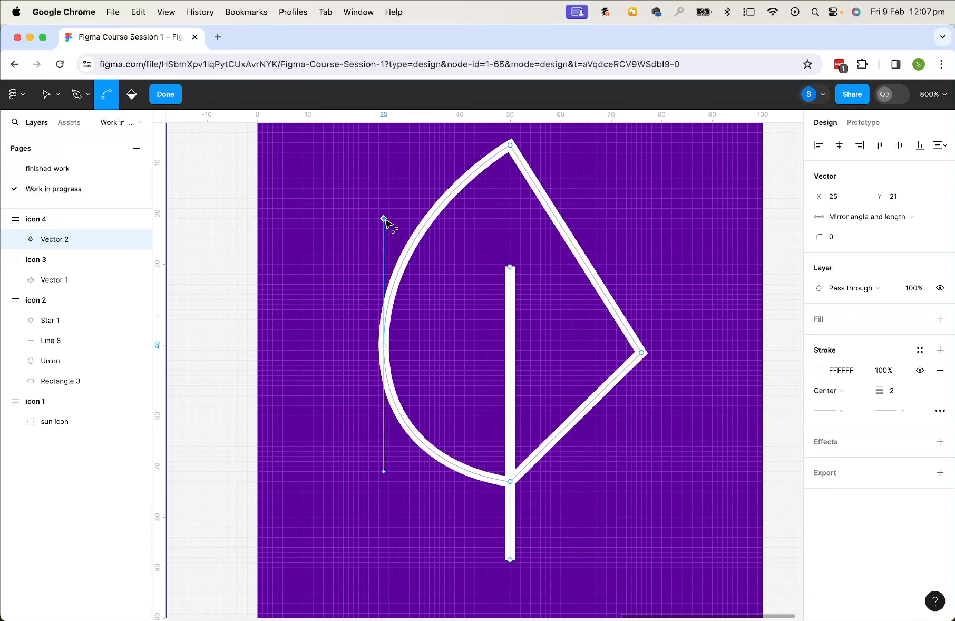
pyautogui.moveTo(642, 352); pyautogui.dragTo(642, 228)
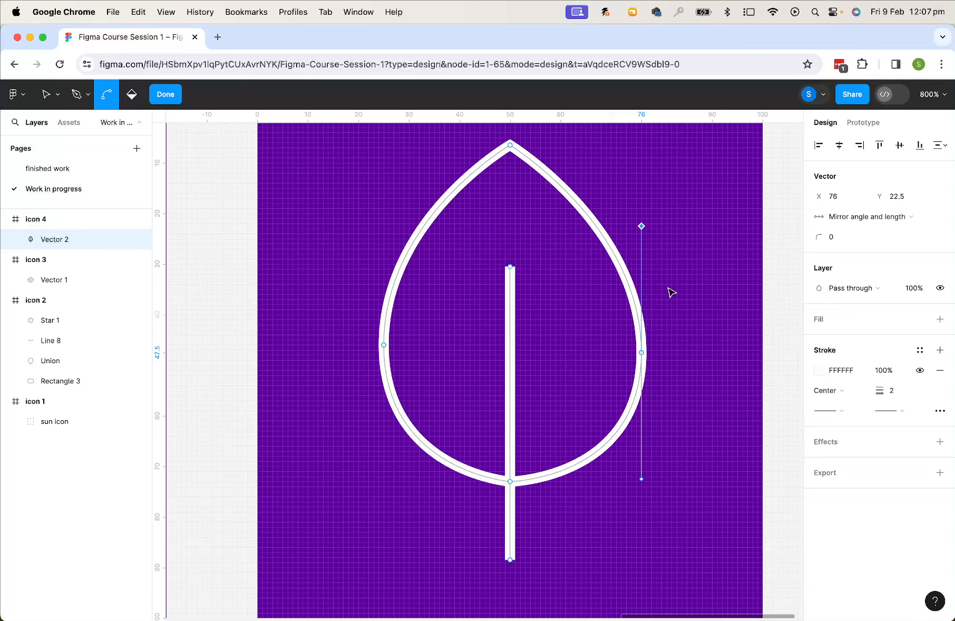
pyautogui.press('Escape')
pyautogui.press('Escape')
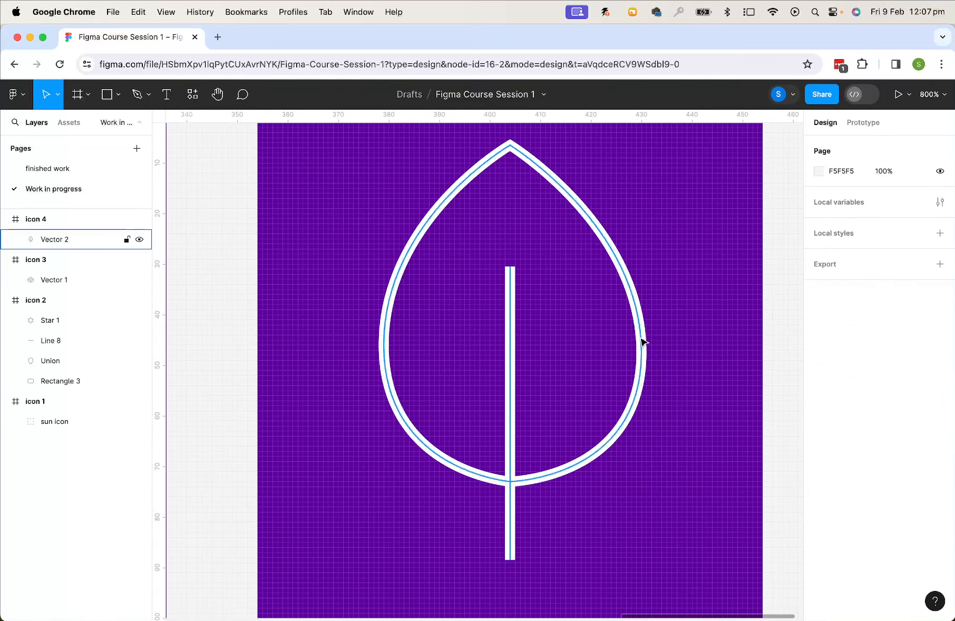
# Move the whole leaf with its stem down to about X 25, Y 11 inside icon 4
pyautogui.click(642, 337)
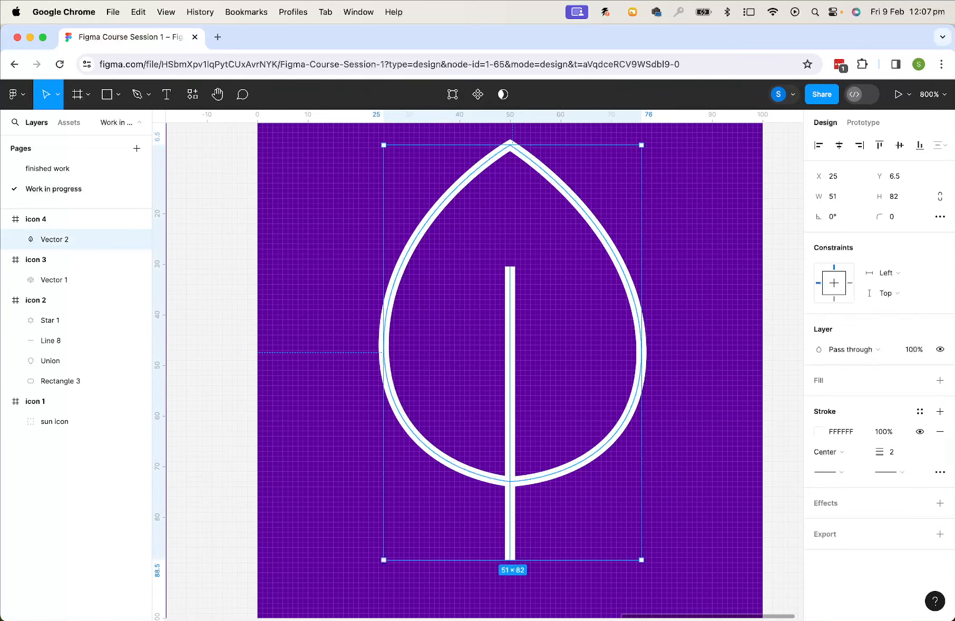
pyautogui.click(721, 384)
pyautogui.moveTo(644, 381); pyautogui.dragTo(640, 410)
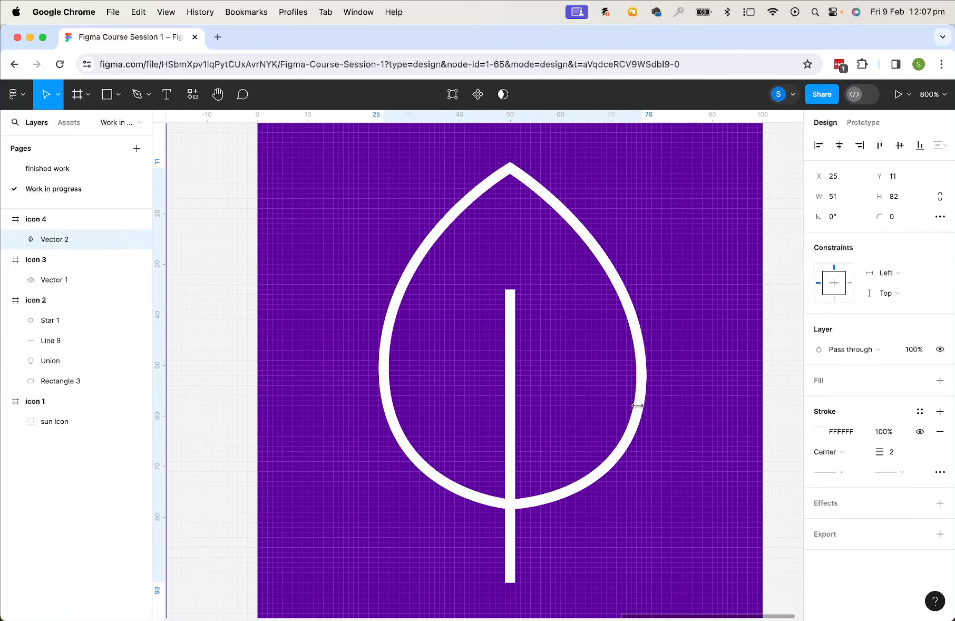
# Outline the stroke of the box in icon 3 and nudge it to about X 23, Y 24
pyautogui.press('super+minus')
pyautogui.moveTo(333, 307); pyautogui.dragTo(541, 318)
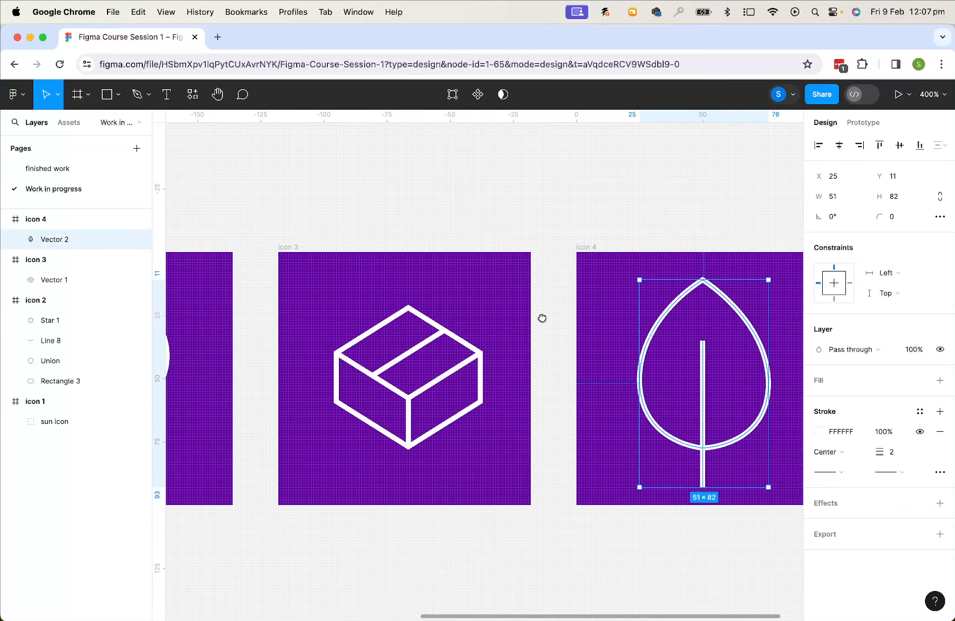
pyautogui.click(288, 247)
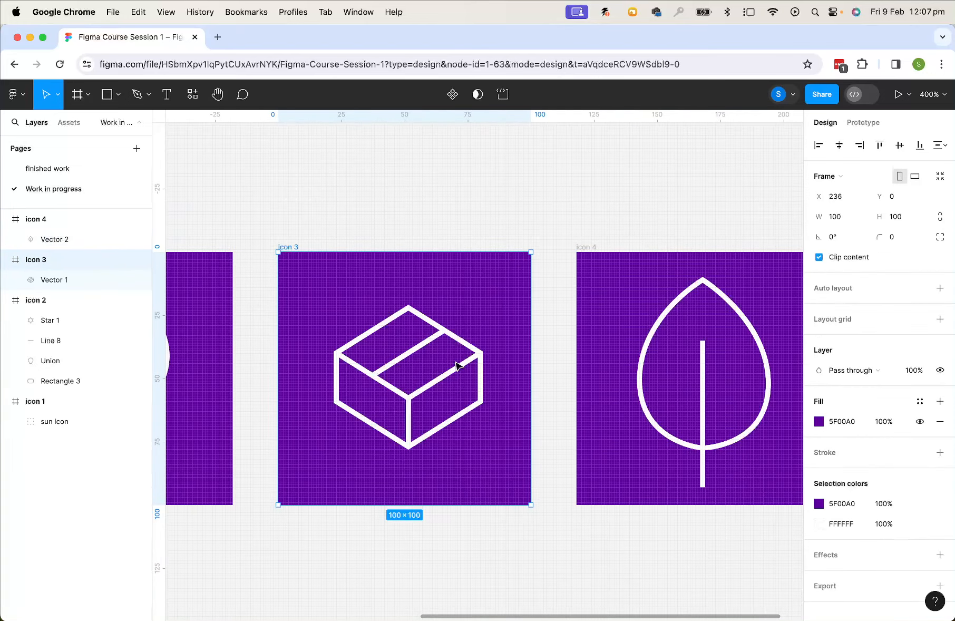
pyautogui.press('super+equal')
pyautogui.hscroll(-5, 453, 362)
pyautogui.scroll(2, 453, 362)
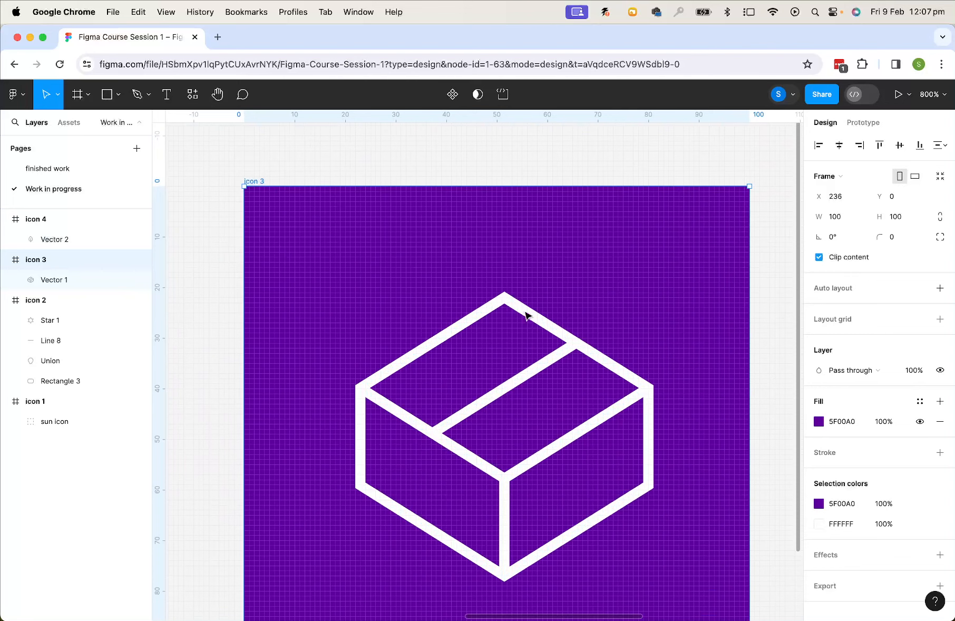
pyautogui.click(525, 315)
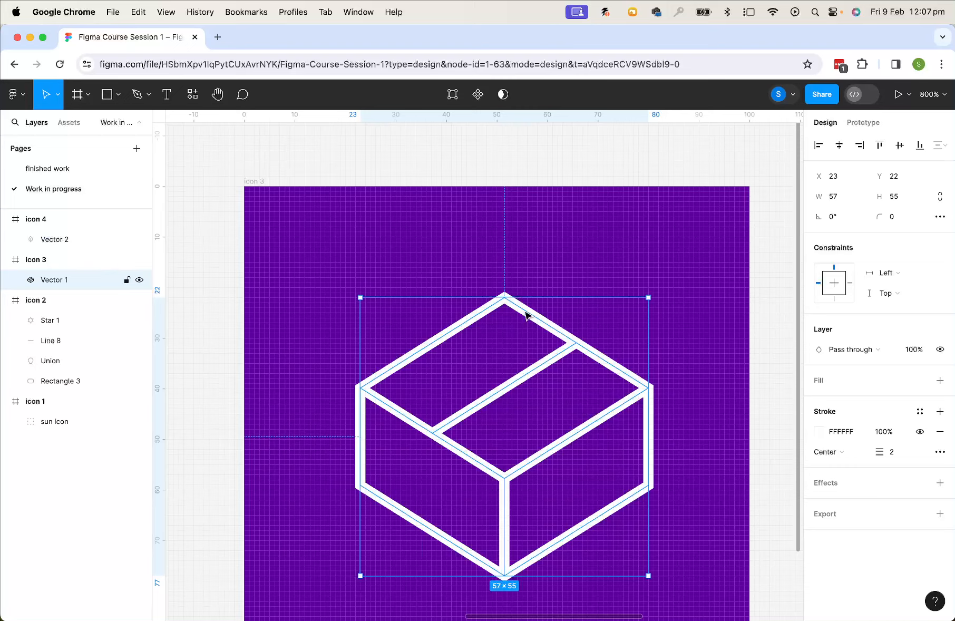
pyautogui.rightClick(526, 314)
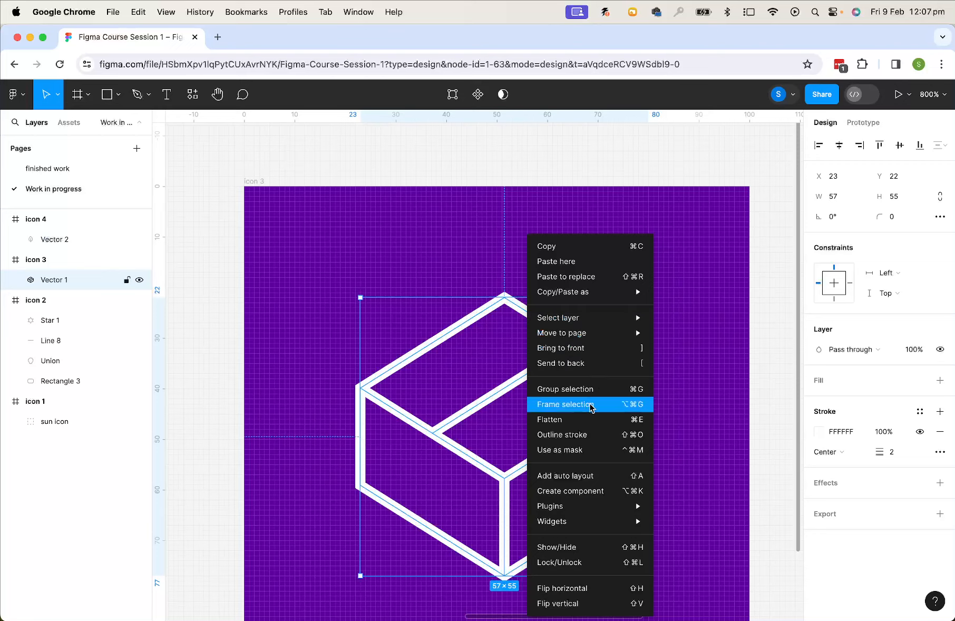
pyautogui.click(597, 436)
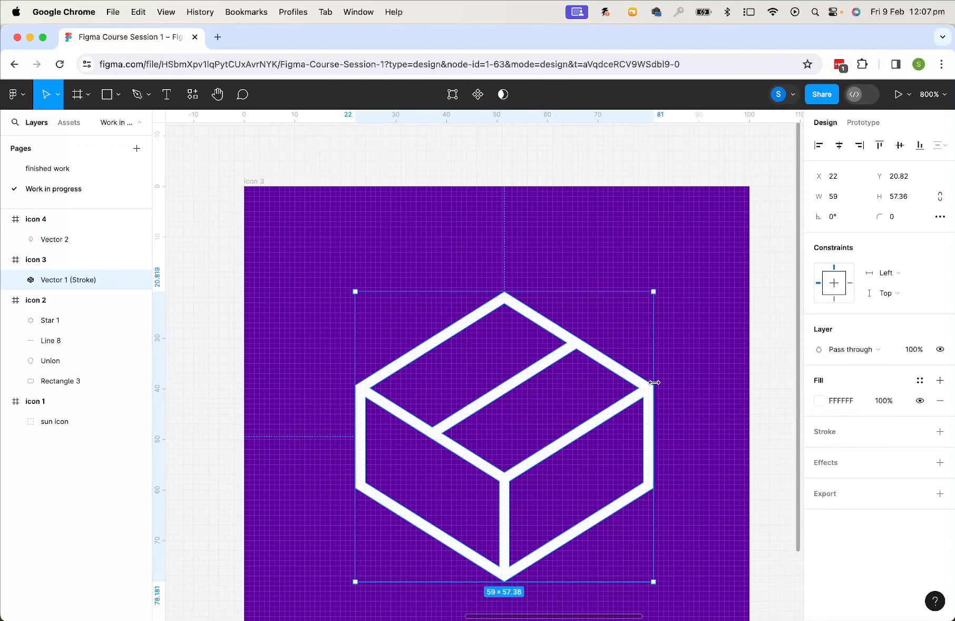
pyautogui.moveTo(647, 390)
pyautogui.mouseDown()
pyautogui.moveTo(652, 359)
pyautogui.moveTo(650, 407)
pyautogui.mouseUp()
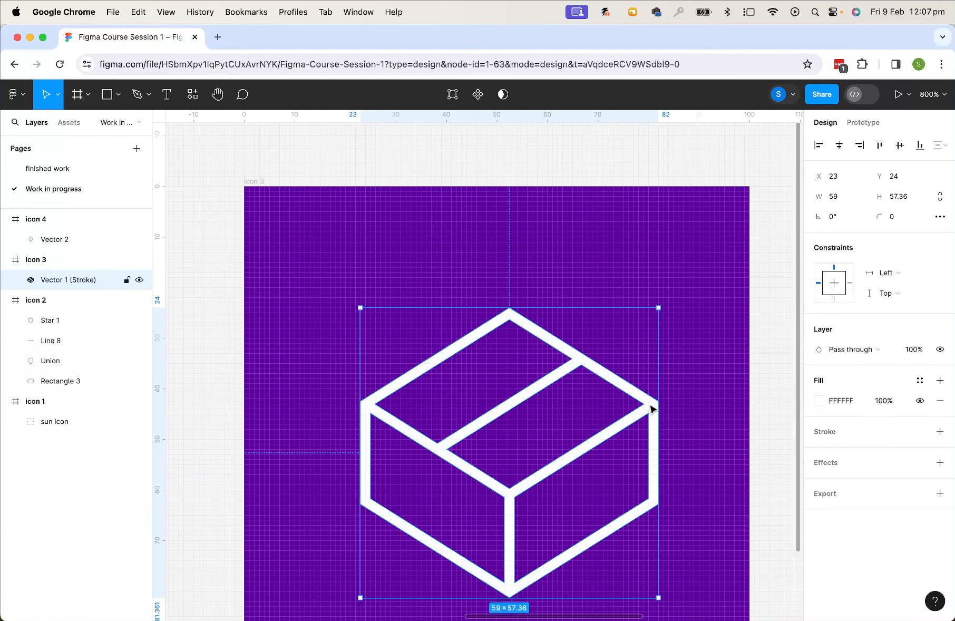
# Draw a new 100 × 100 frame to the right of icon 4 with the Frame tool
pyautogui.press('-')
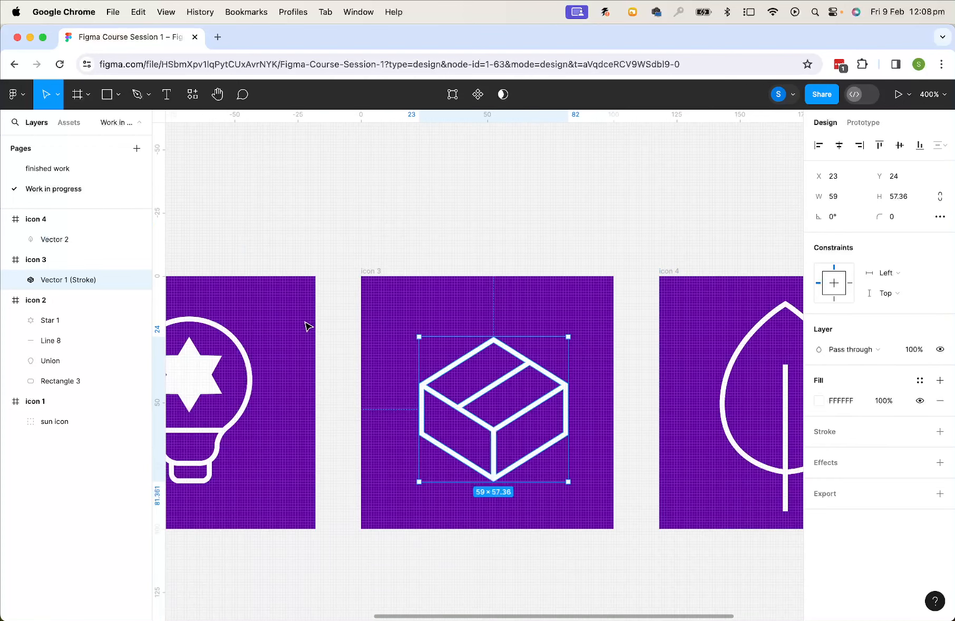
pyautogui.moveTo(541, 392); pyautogui.dragTo(373, 420)
pyautogui.press('-')
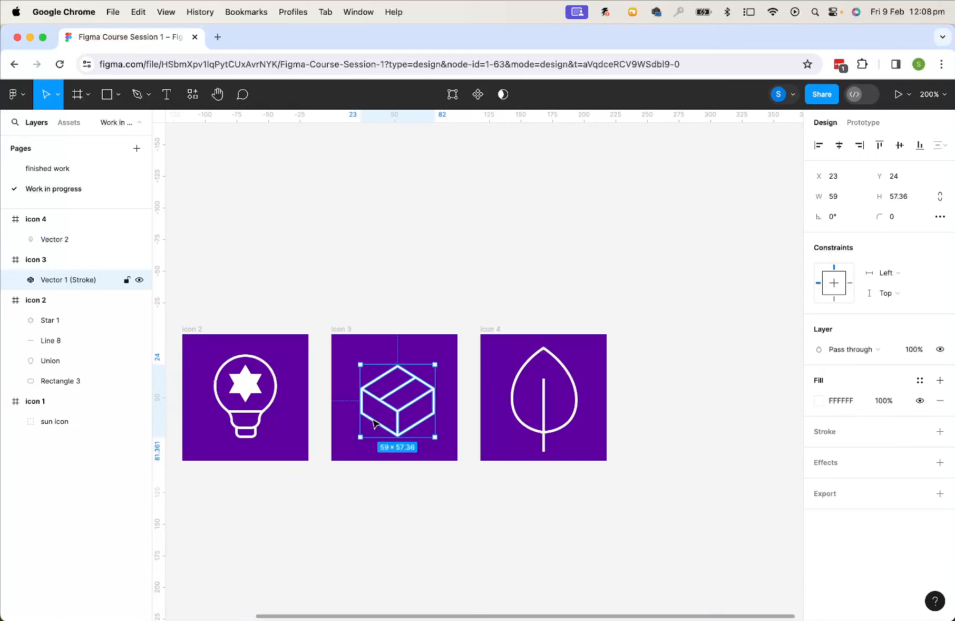
pyautogui.hscroll(3, 576, 369)
pyautogui.scroll(1, 575, 369)
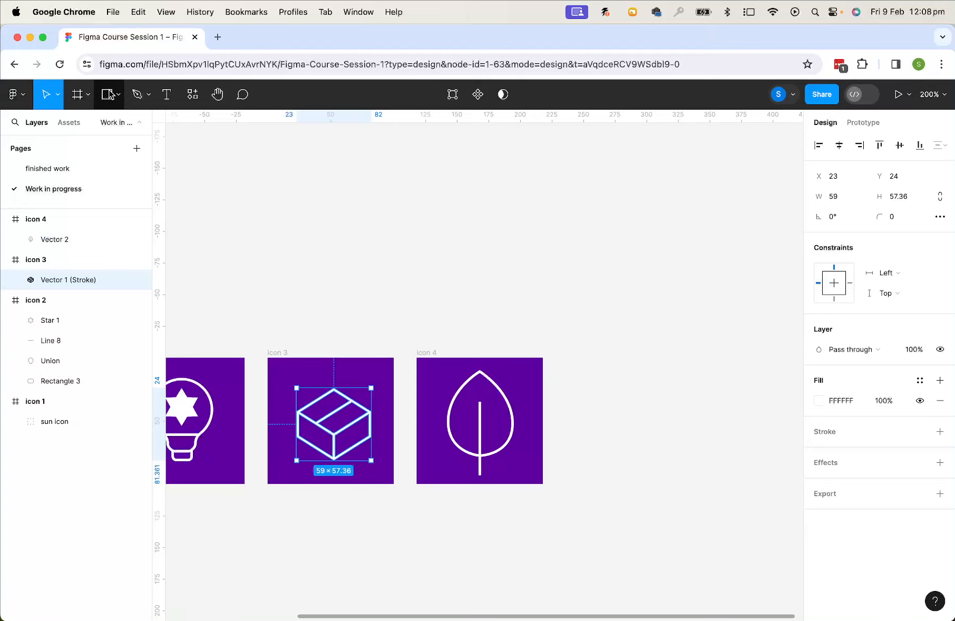
pyautogui.click(77, 94)
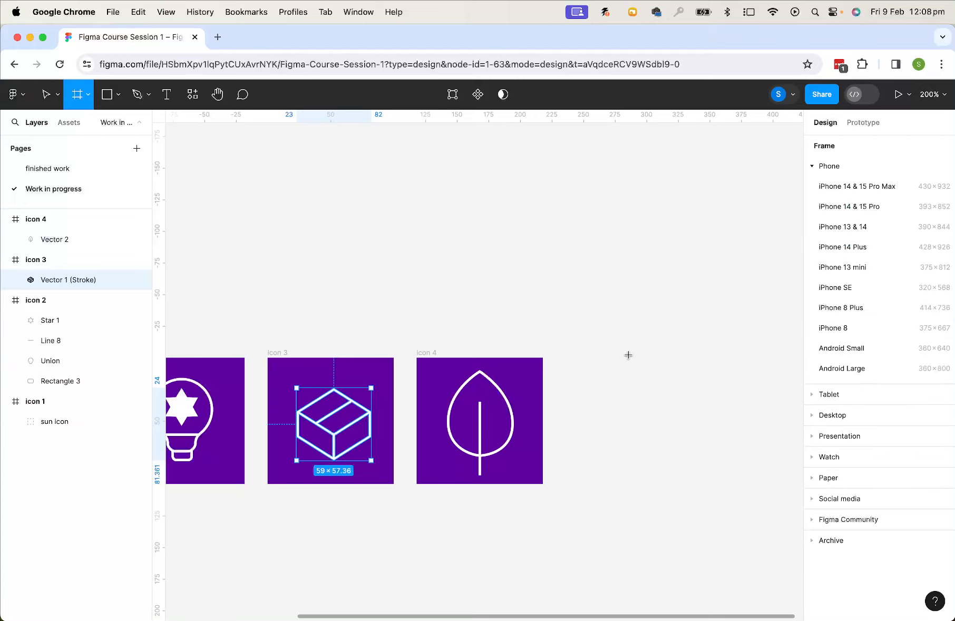
pyautogui.moveTo(567, 360); pyautogui.dragTo(695, 484)
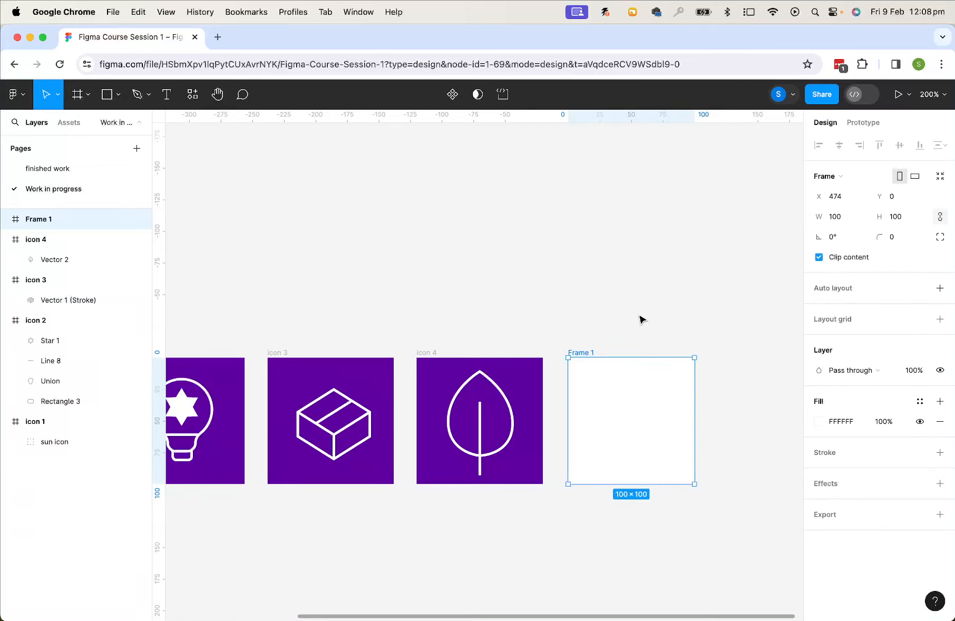
# Copy the outlined box from icon 3 into the new frame
pyautogui.click(554, 368)
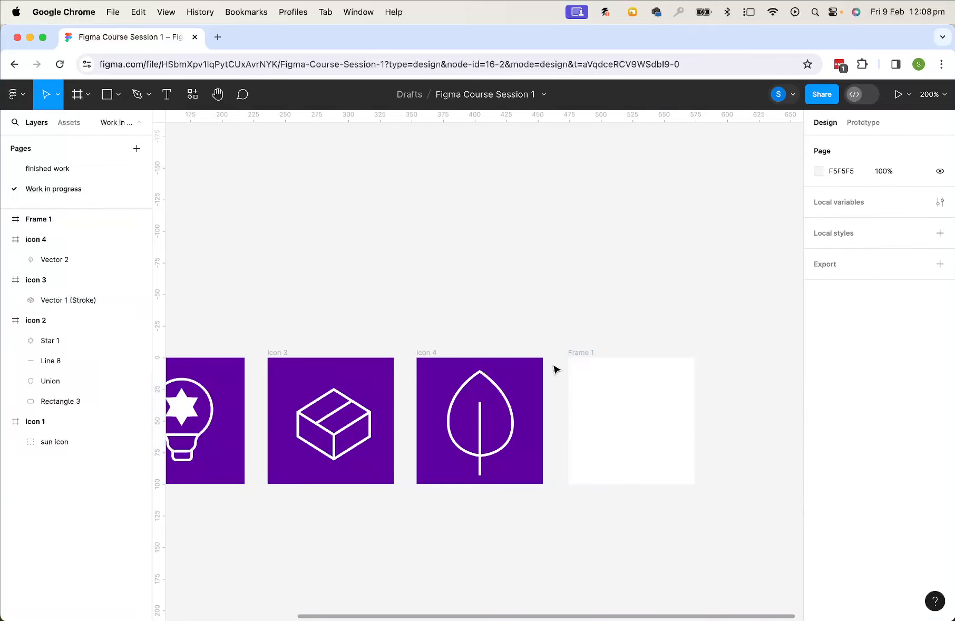
pyautogui.click(359, 411)
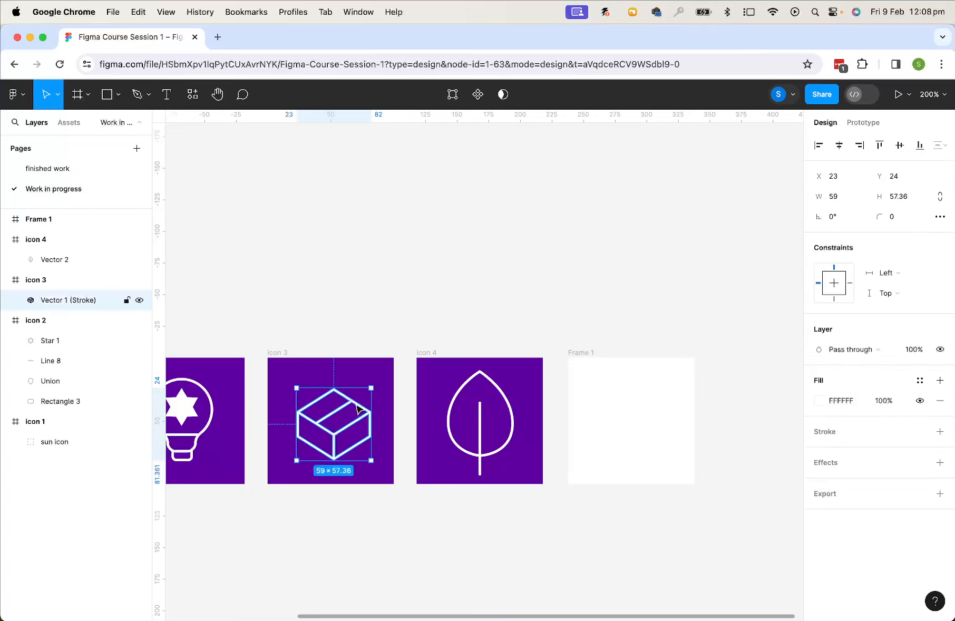
pyautogui.click(590, 357)
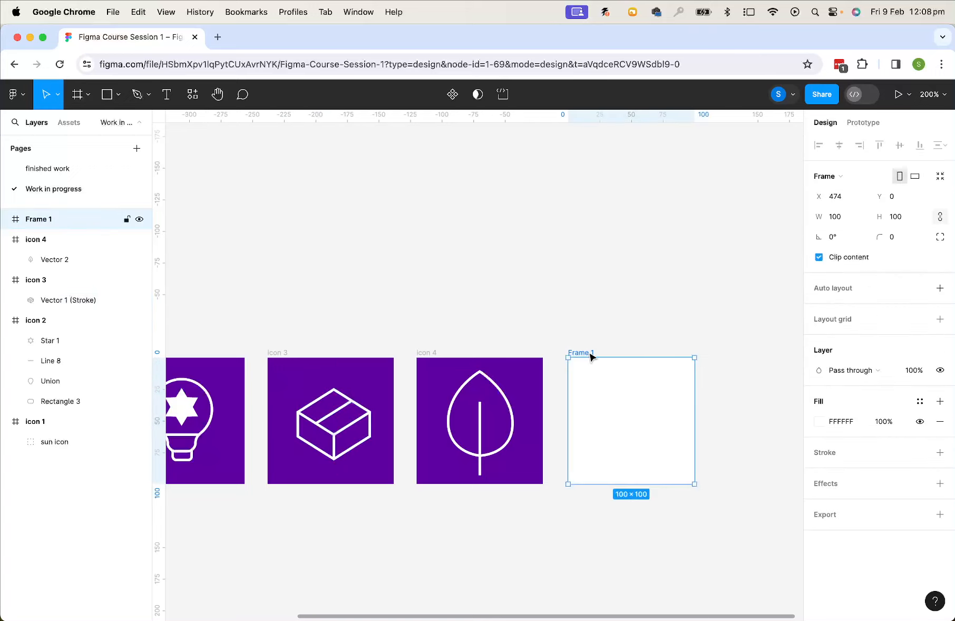
pyautogui.moveTo(364, 431); pyautogui.dragTo(664, 428)
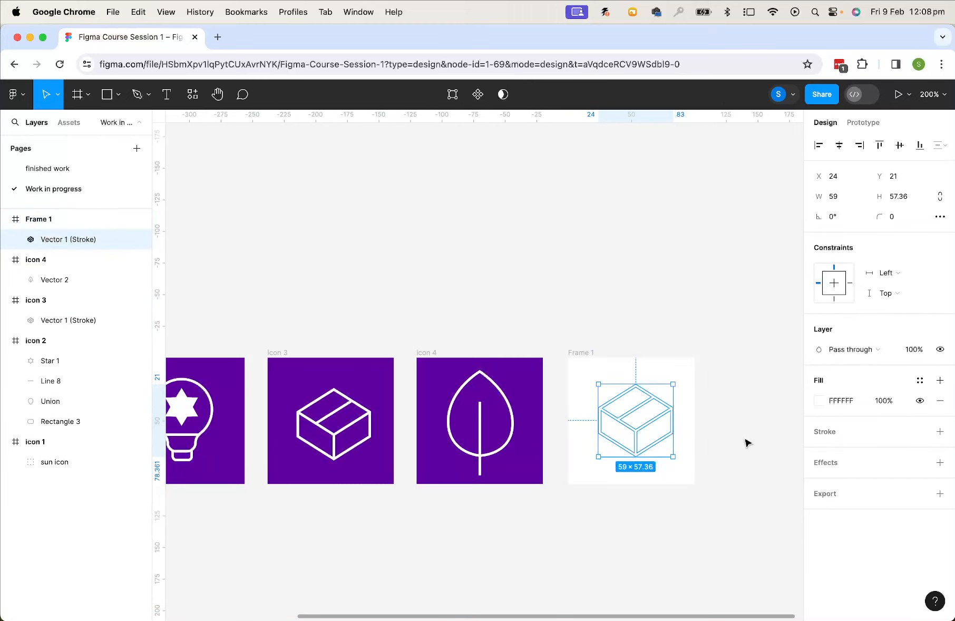
# Set the copied box's fill to the purple document color 5F00A0
pyautogui.click(827, 406)
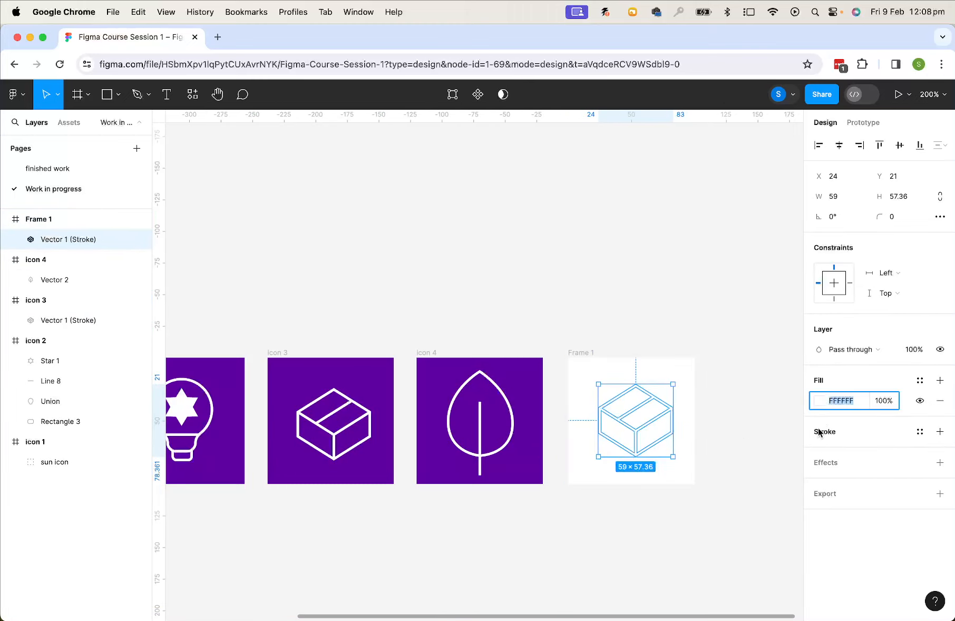
pyautogui.click(818, 400)
pyautogui.click(682, 551)
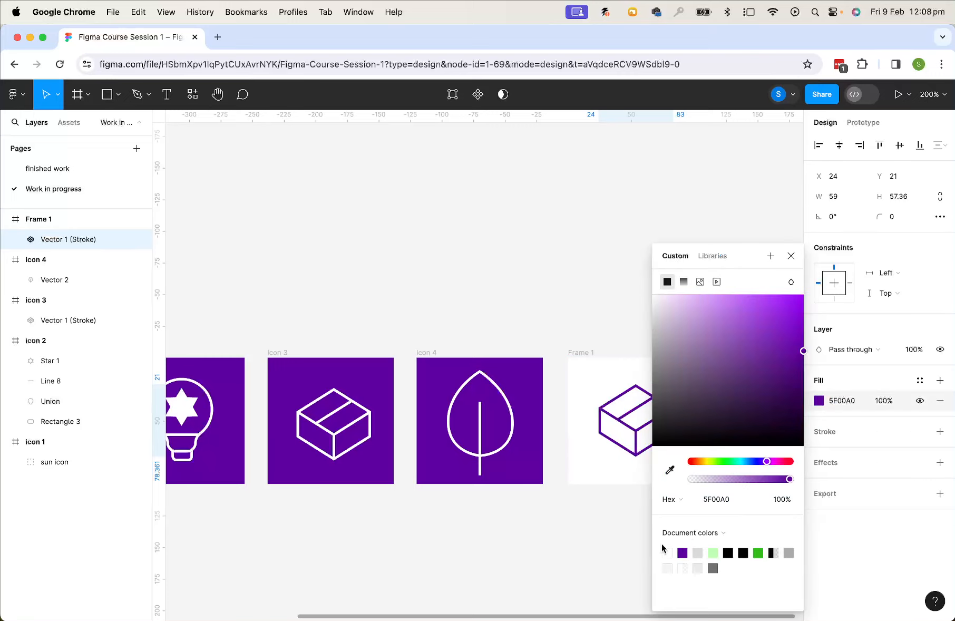
pyautogui.click(596, 531)
# Scale the copied box down to about 53 × 51 inside the new frame
pyautogui.press('super+equal')
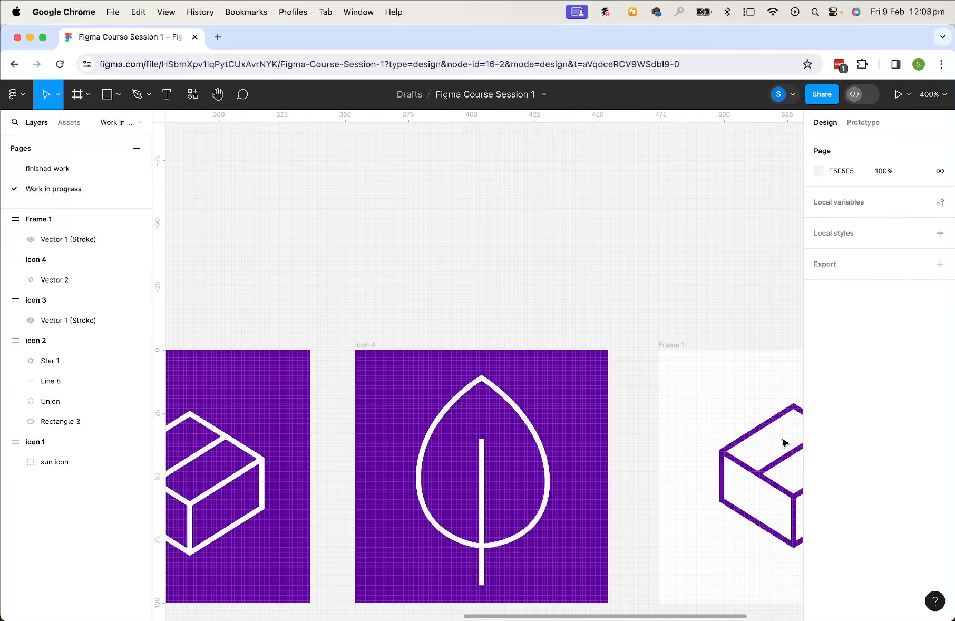
pyautogui.press('space')
pyautogui.moveTo(784, 431); pyautogui.dragTo(429, 429)
pyautogui.click(452, 446)
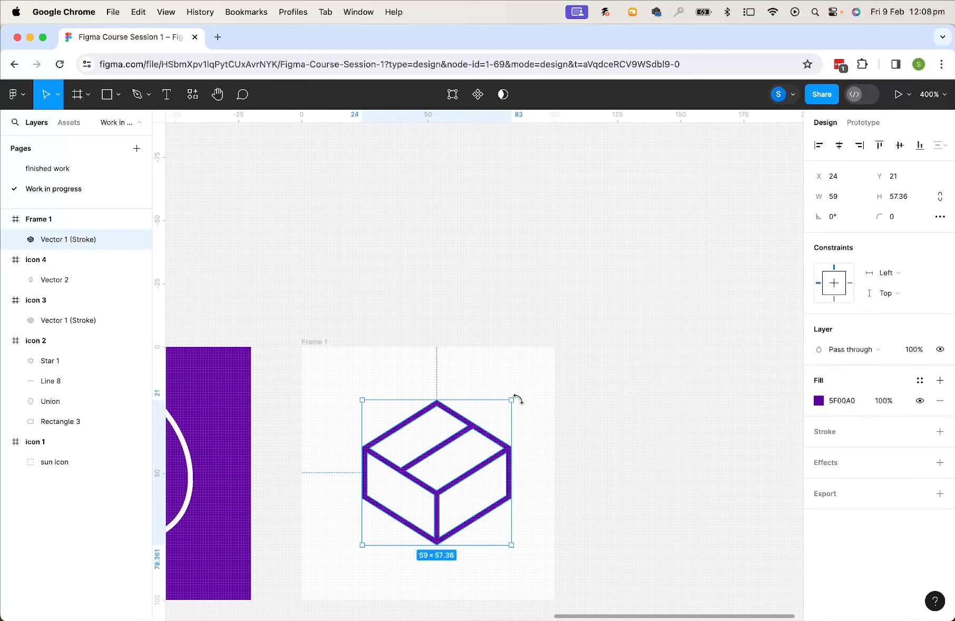
pyautogui.moveTo(510, 398); pyautogui.dragTo(503, 408)
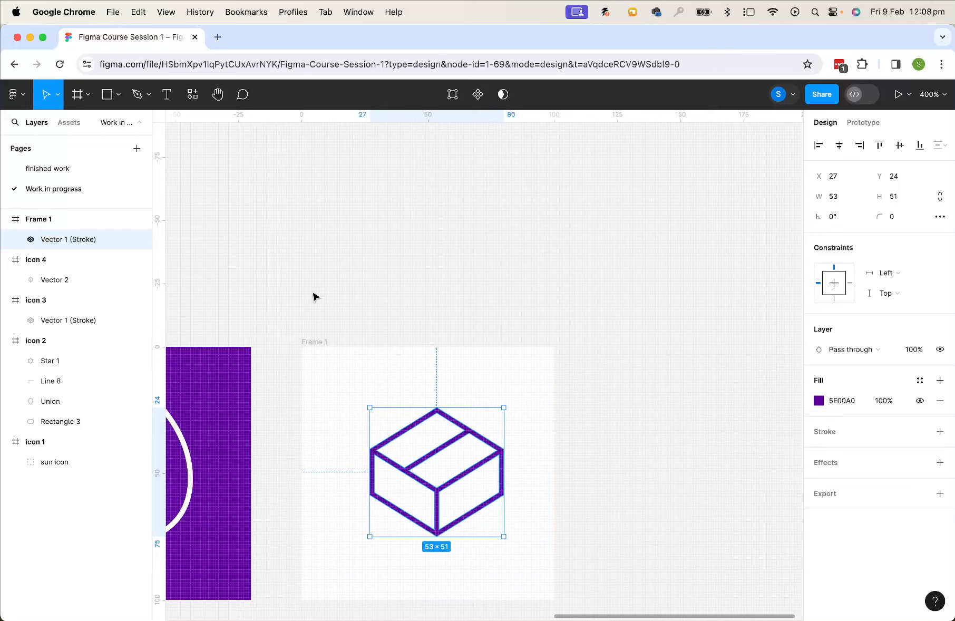
# Draw a circle in the new frame with the Ellipse tool and set its size to 90 × 90
pyautogui.click(118, 98)
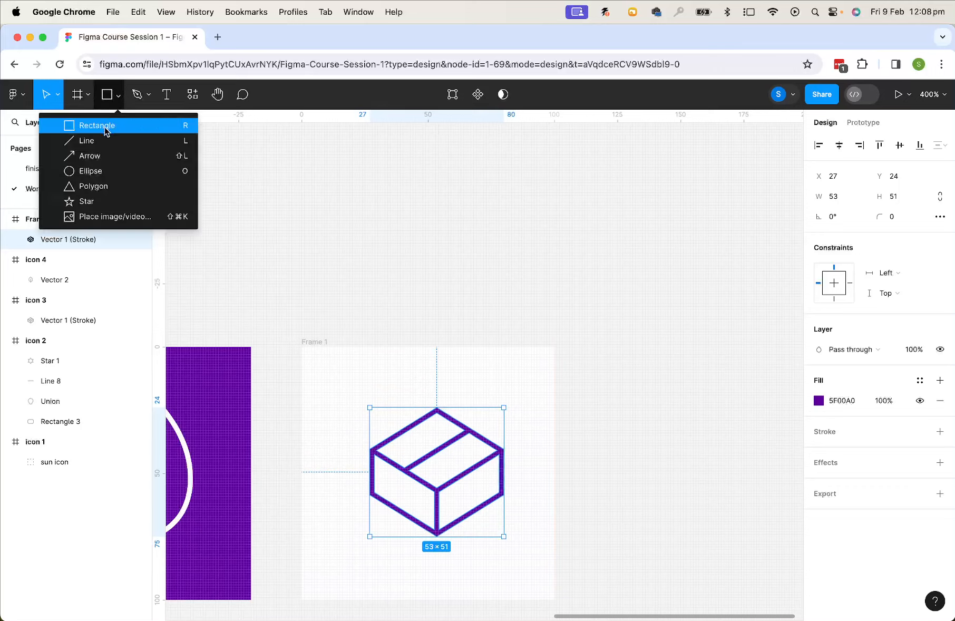
pyautogui.click(90, 171)
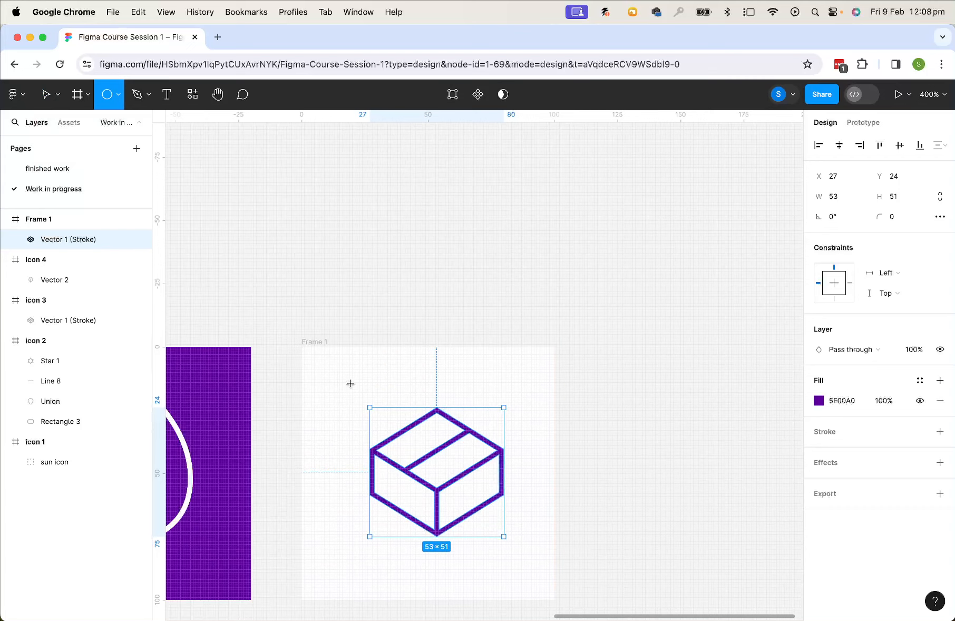
pyautogui.moveTo(350, 384); pyautogui.dragTo(536, 570)
pyautogui.click(834, 197)
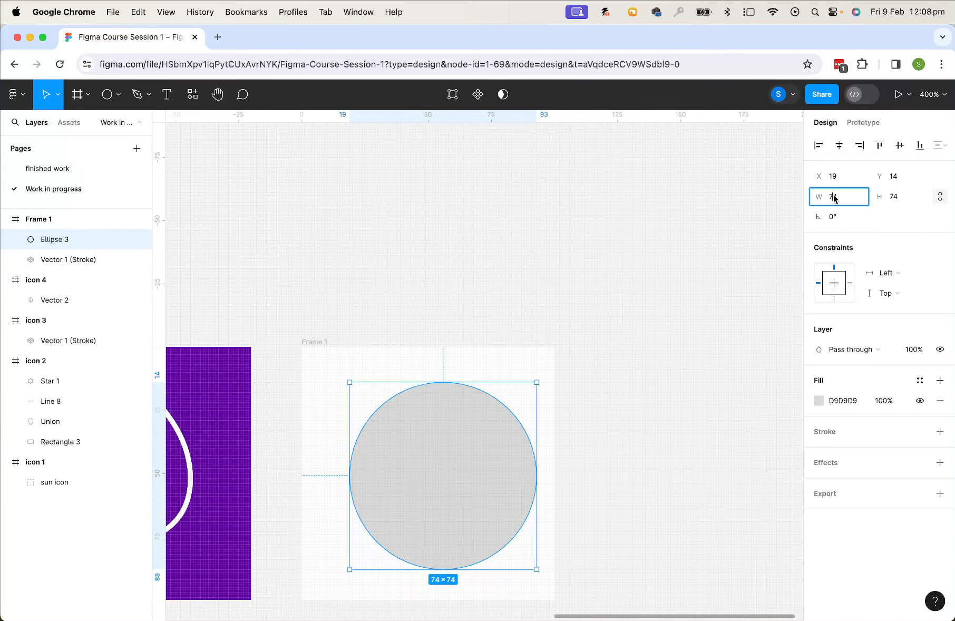
pyautogui.write('90')
pyautogui.press('Tab')
pyautogui.write('90')
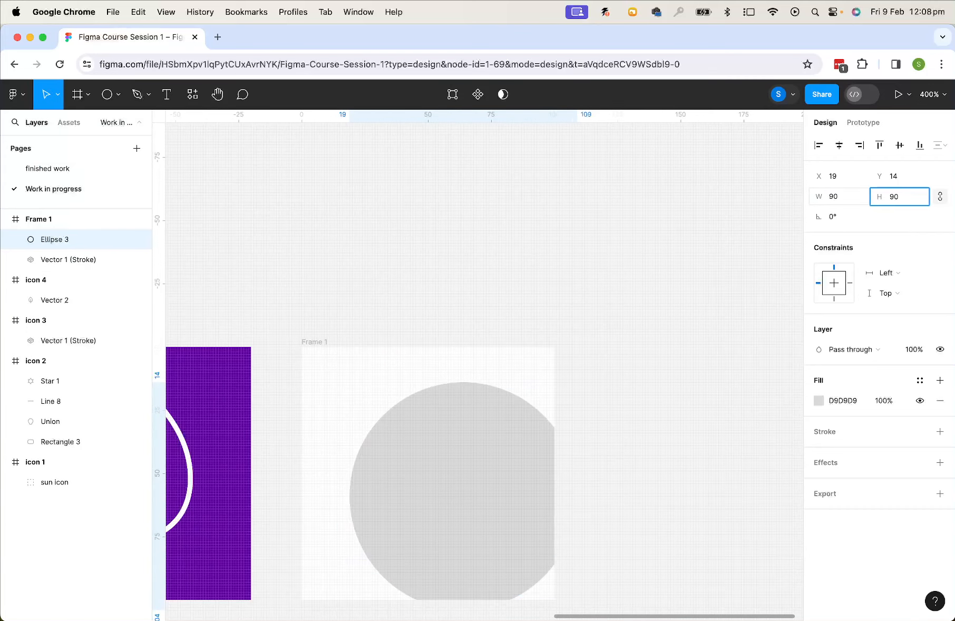
pyautogui.press('Return')
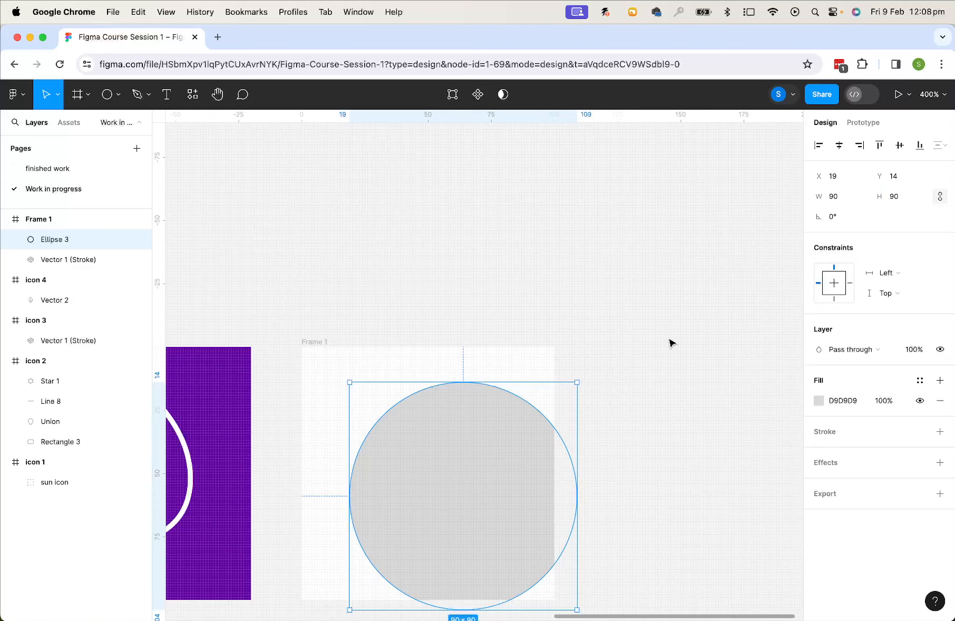
# Align the circle and the box on their vertical centres and move them together into the middle of the frame
pyautogui.moveTo(671, 343); pyautogui.dragTo(362, 604)
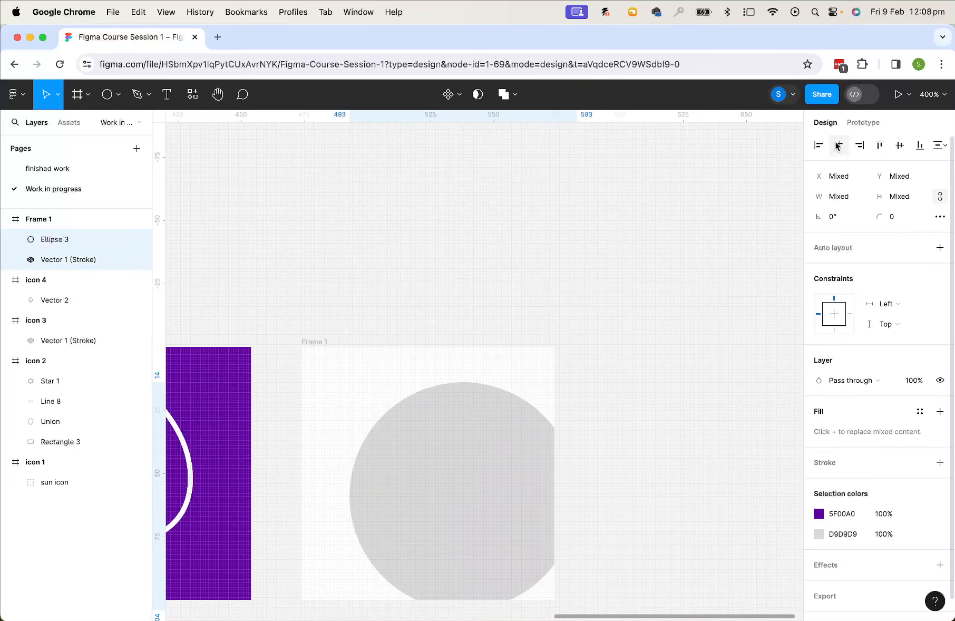
pyautogui.click(900, 146)
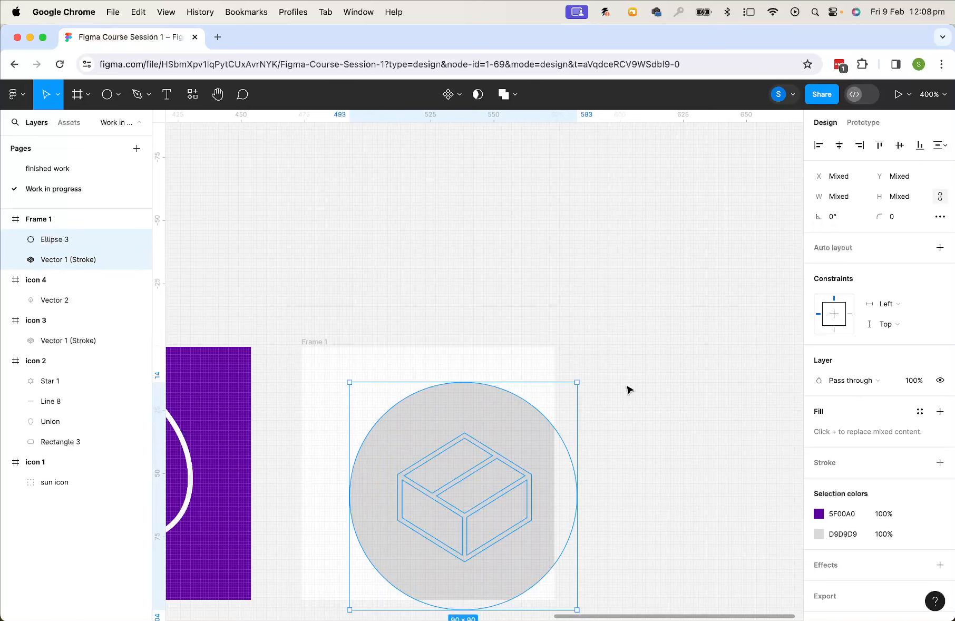
pyautogui.moveTo(534, 448); pyautogui.dragTo(505, 422)
pyautogui.click(546, 408)
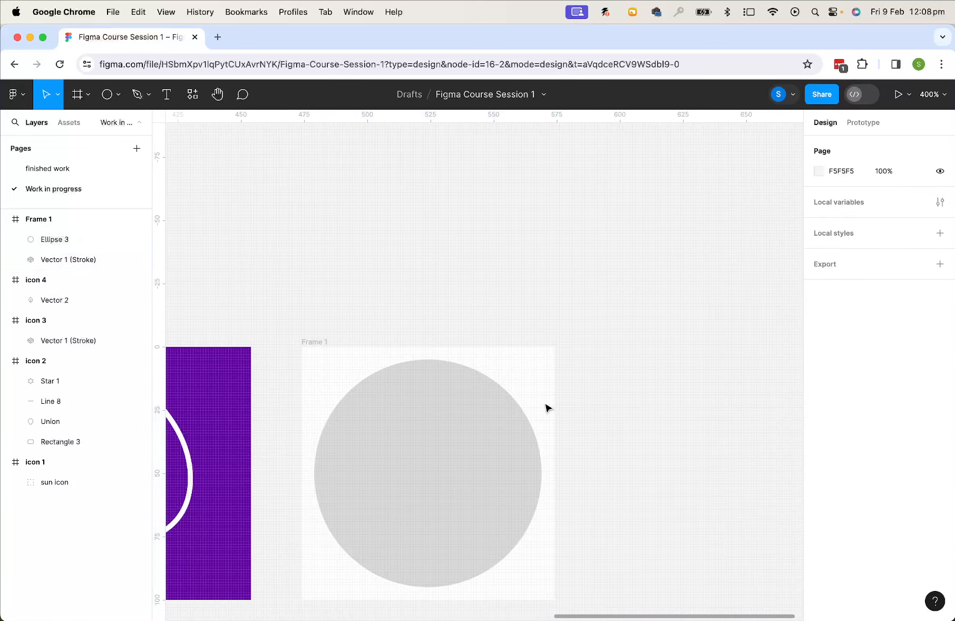
# Send the circle behind the box
pyautogui.click(500, 410)
pyautogui.rightClick(500, 411)
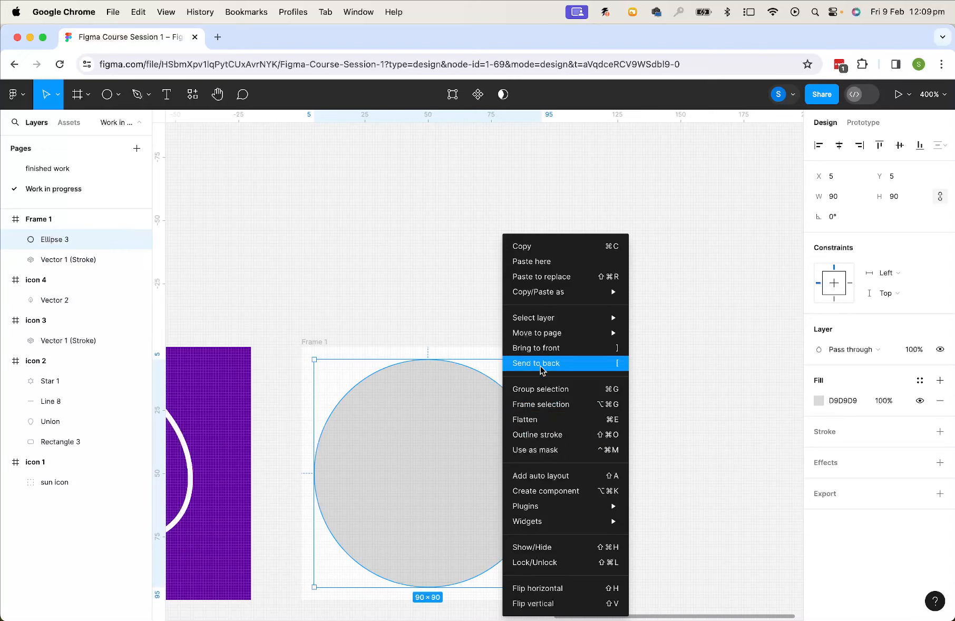
pyautogui.click(544, 363)
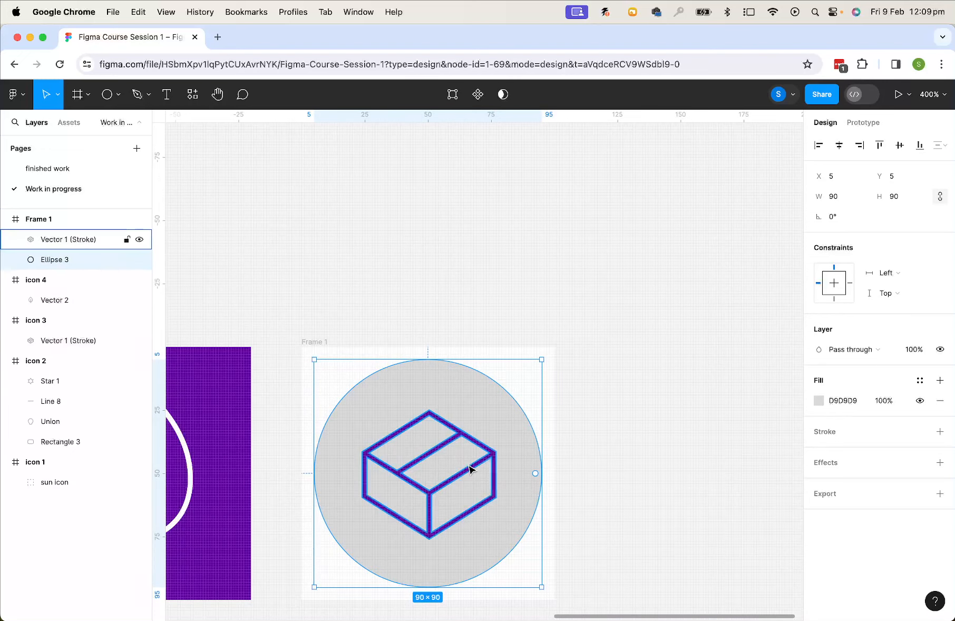
# Enlarge the box slightly, then select it with the circle and subtract the box from the circle
pyautogui.click(468, 471)
pyautogui.moveTo(496, 409); pyautogui.dragTo(512, 408)
pyautogui.keyDown('shift'); pyautogui.click(524, 437); pyautogui.keyUp('shift')
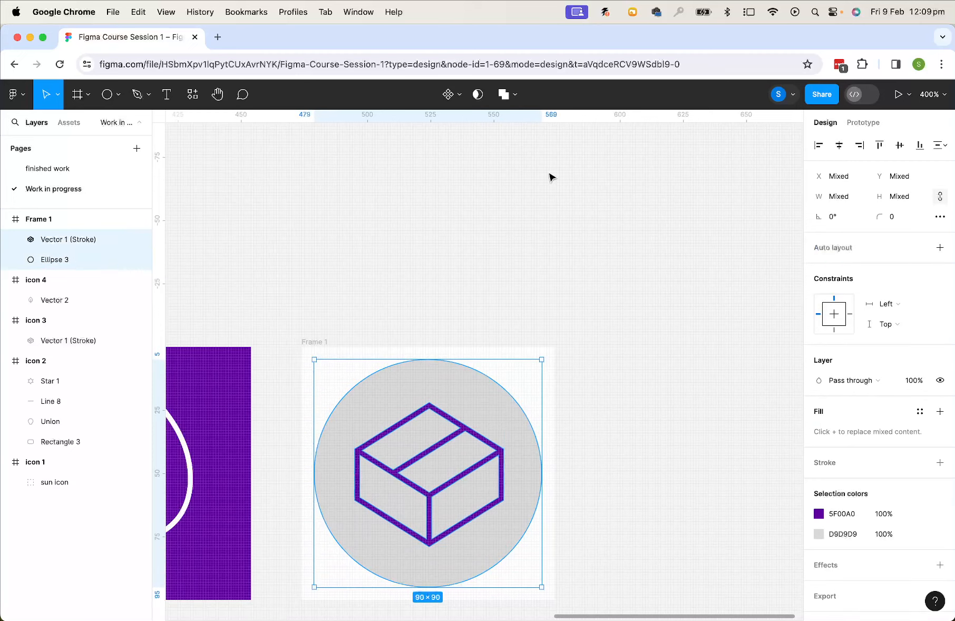
pyautogui.click(516, 95)
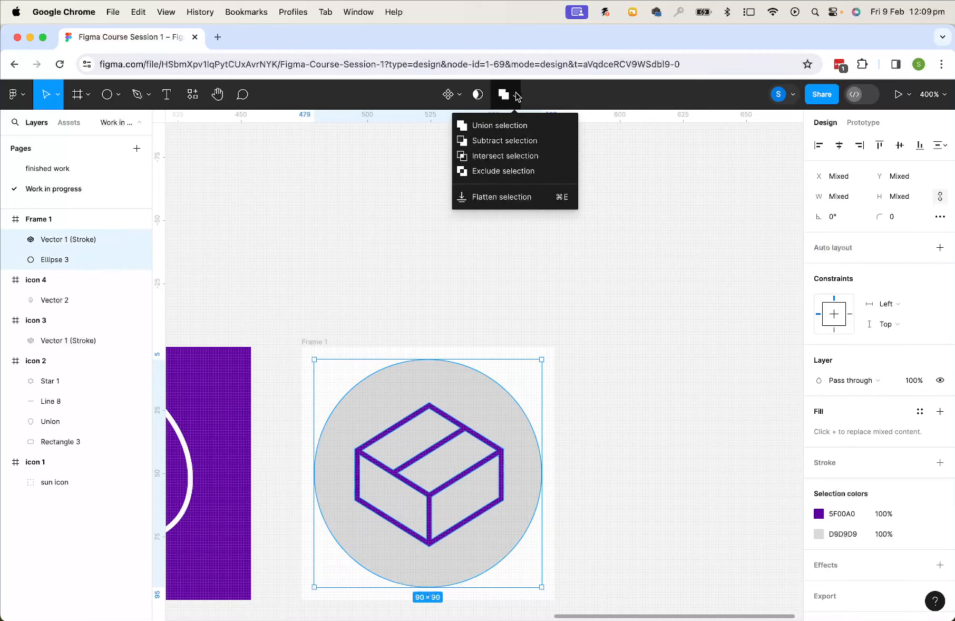
pyautogui.click(520, 140)
pyautogui.click(529, 256)
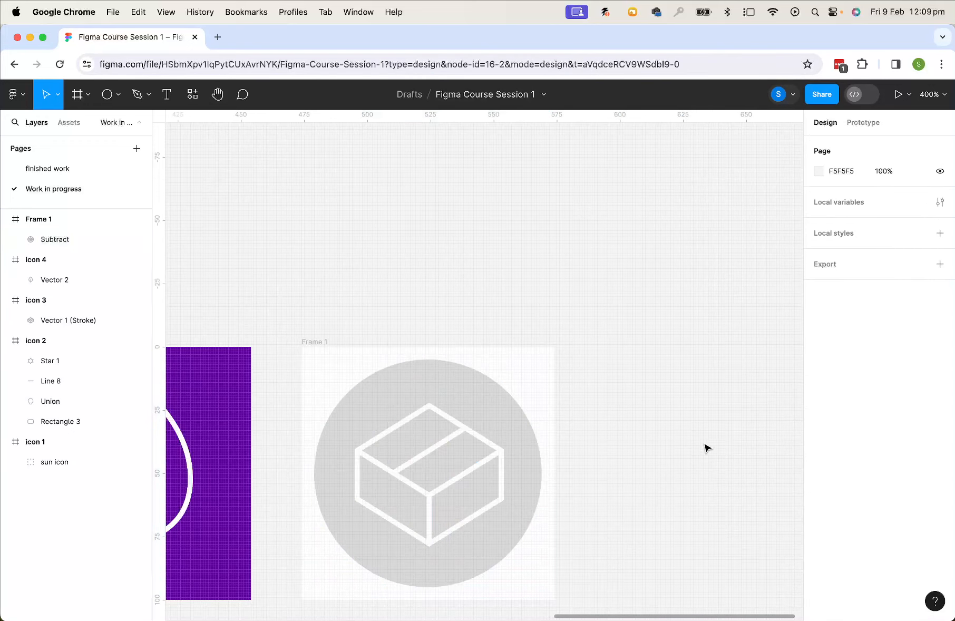
# Zoom out to review all five icon frames side by side
pyautogui.moveTo(450, 403); pyautogui.dragTo(661, 324)
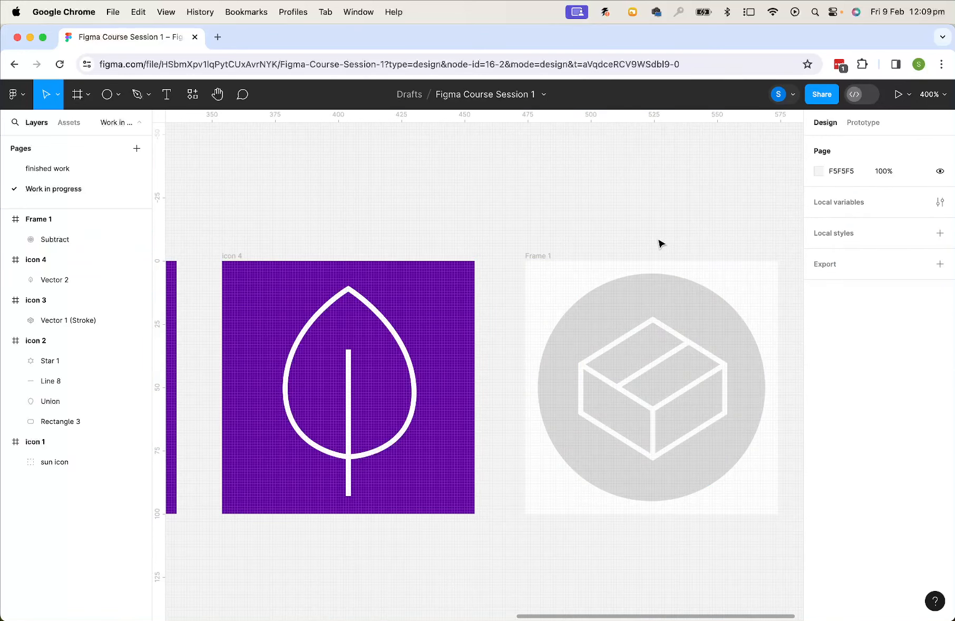
pyautogui.scroll(-10, 660, 244)
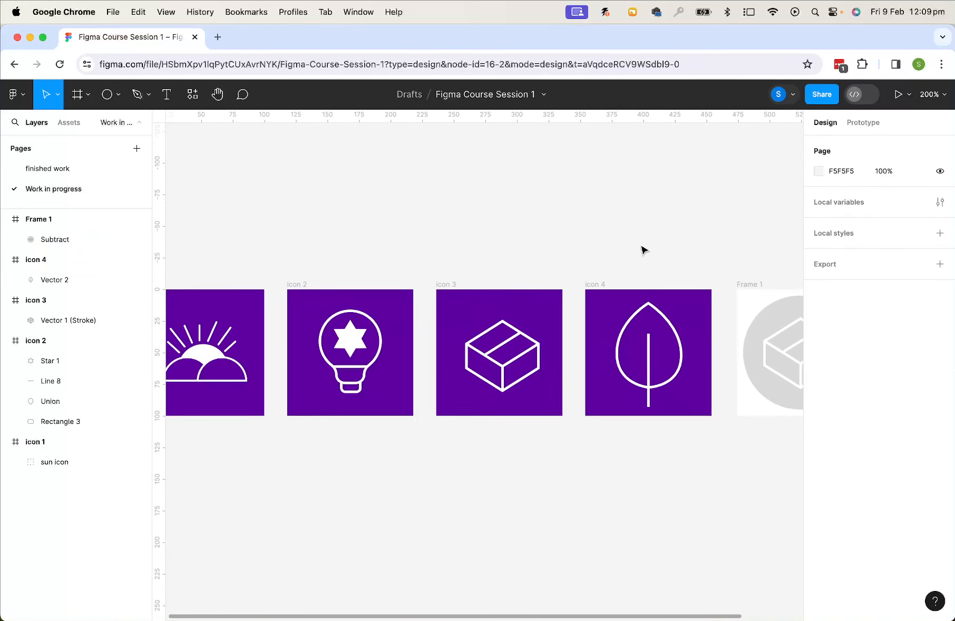
pyautogui.scroll(-3, 641, 249)
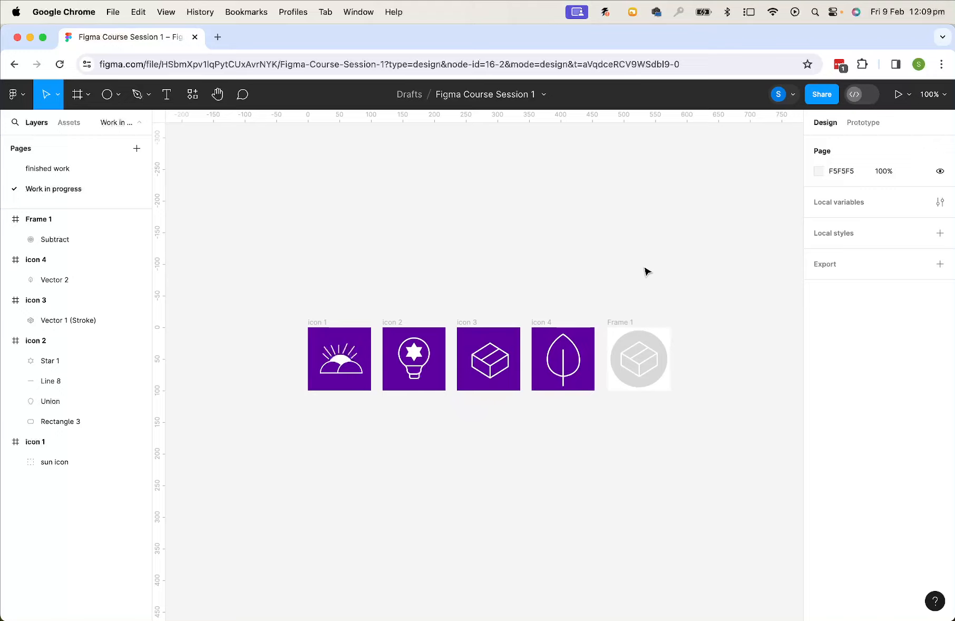